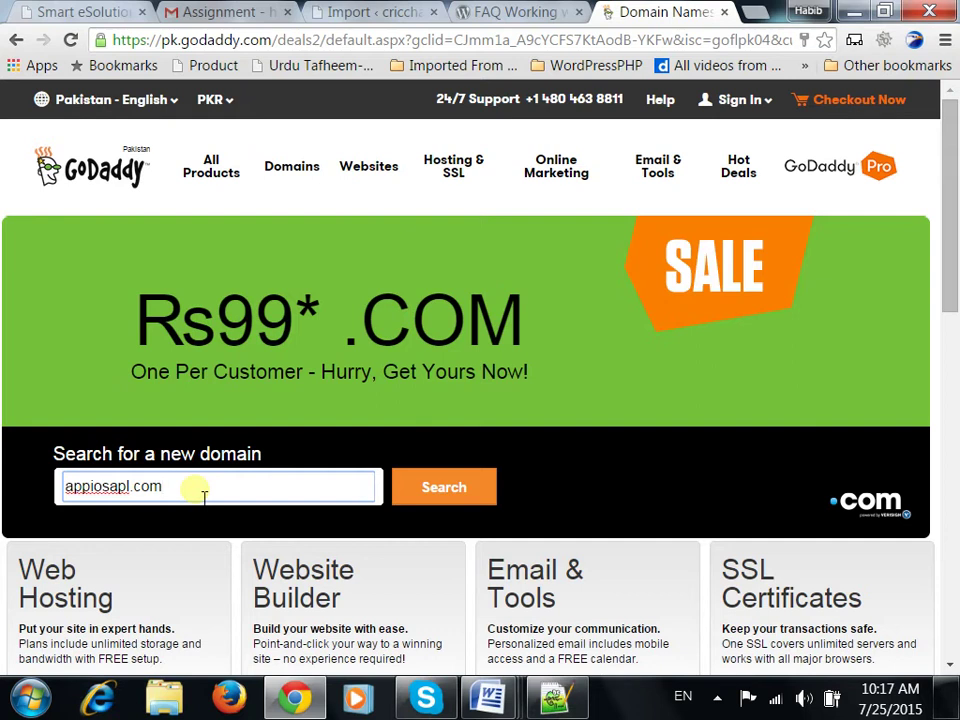
# Correct the domain search to appiosapk.com and check its availability
pyautogui.press('BackSpace')
pyautogui.press('BackSpace')
pyautogui.press('BackSpace')
pyautogui.press('BackSpace')
pyautogui.press('BackSpace')
pyautogui.write('k.com')
pyautogui.click(440, 498)
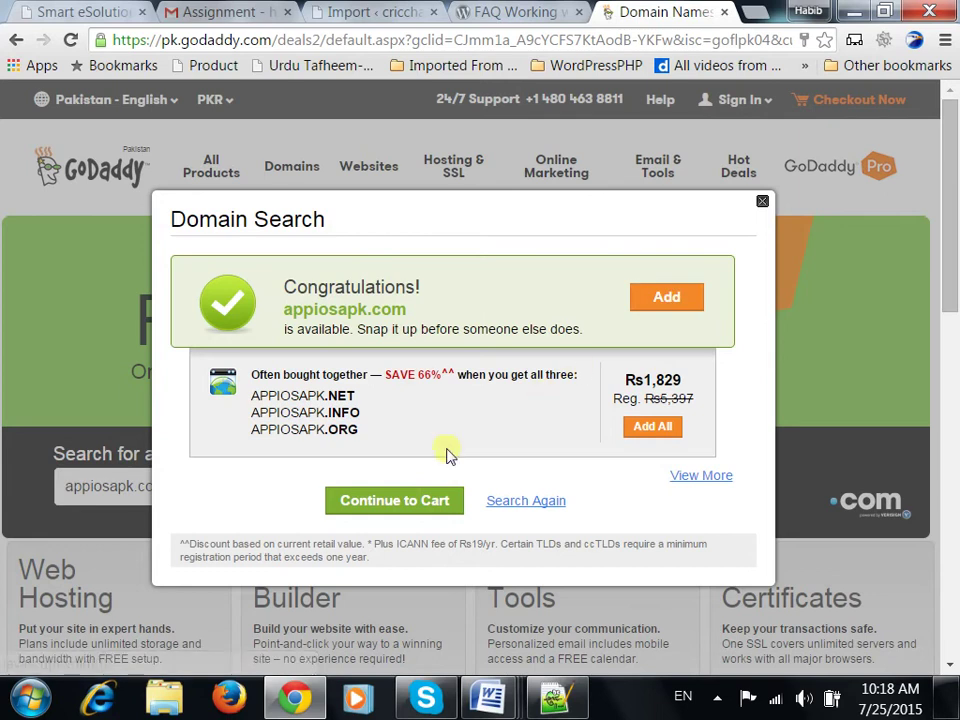
# Go to the cart with appiosapk.com, totalling Rs2,034
pyautogui.click(403, 511)
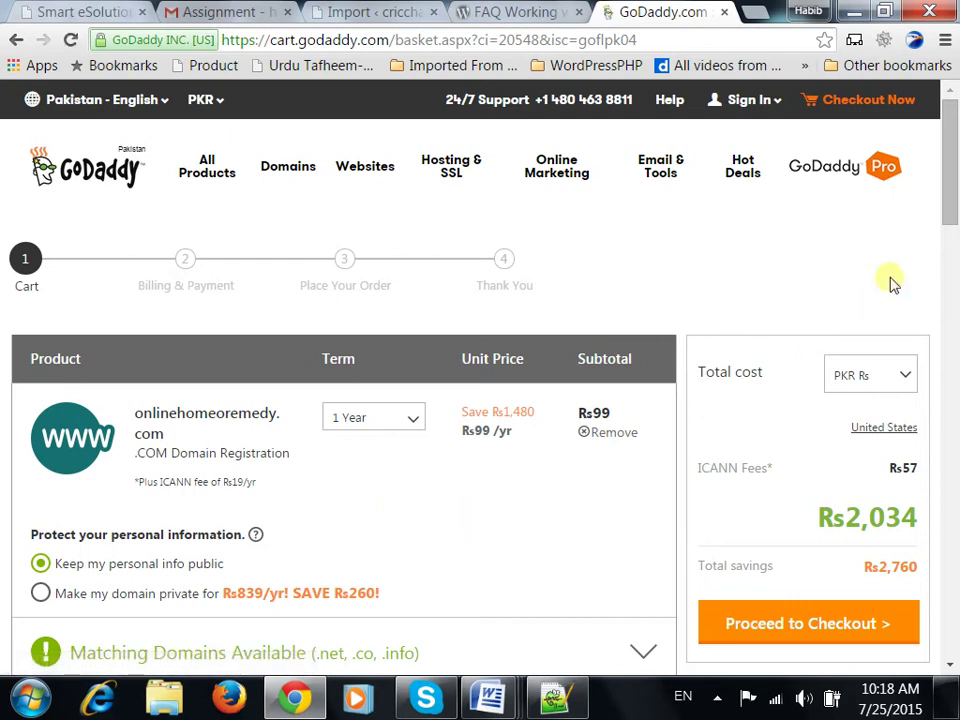
# Remove appiosapk.com from the cart, leaving Rs118, and proceed to checkout
pyautogui.moveTo(951, 199); pyautogui.dragTo(956, 266)
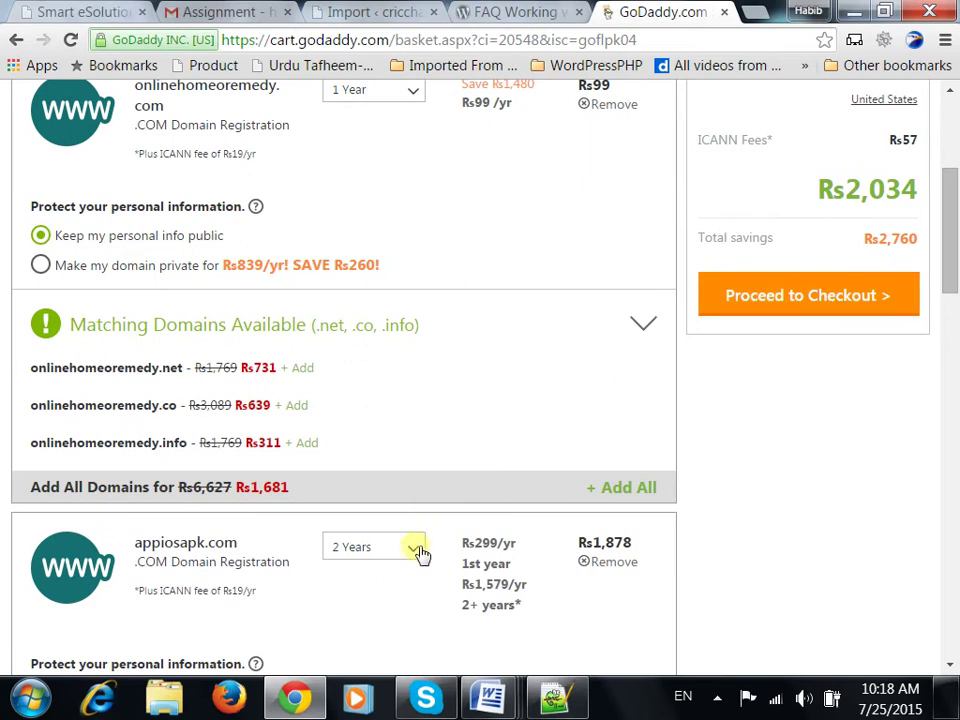
pyautogui.click(422, 558)
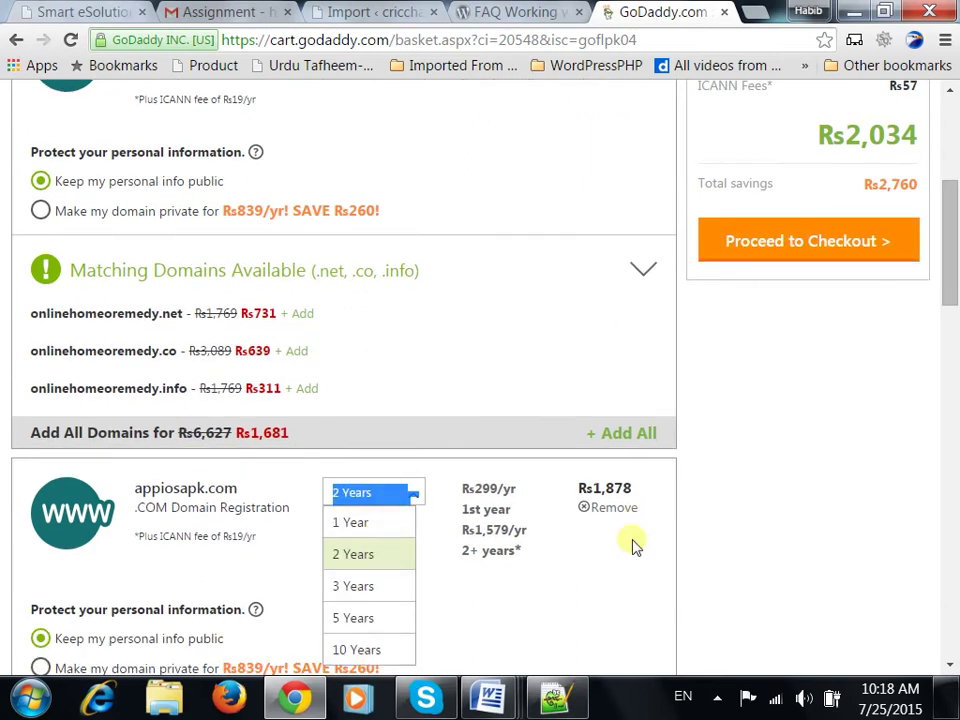
pyautogui.click(626, 507)
pyautogui.click(624, 509)
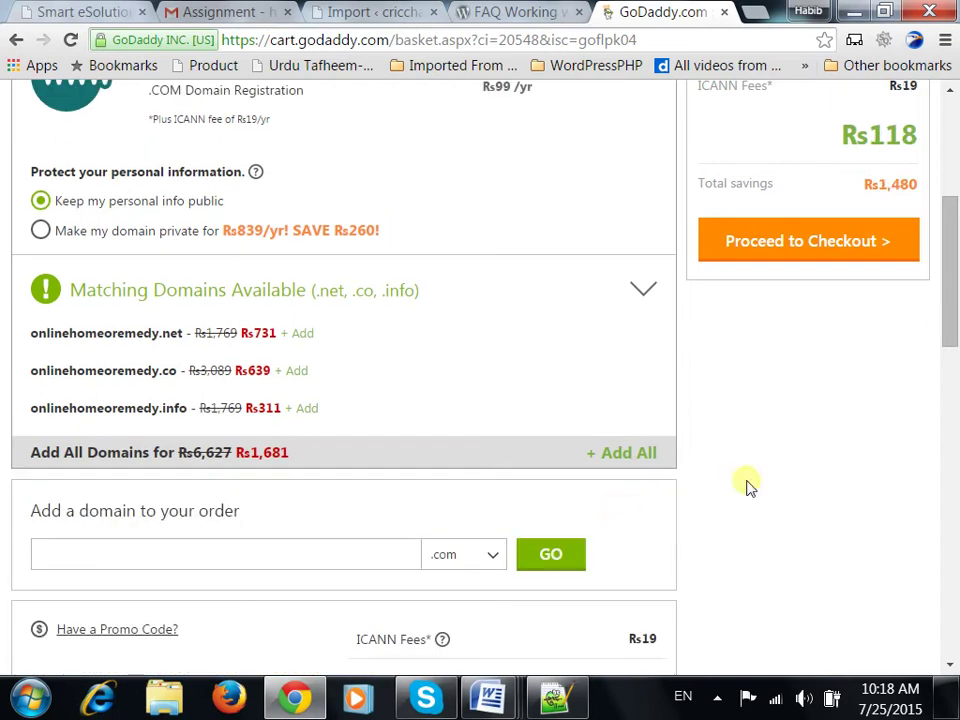
pyautogui.moveTo(949, 300); pyautogui.dragTo(954, 240)
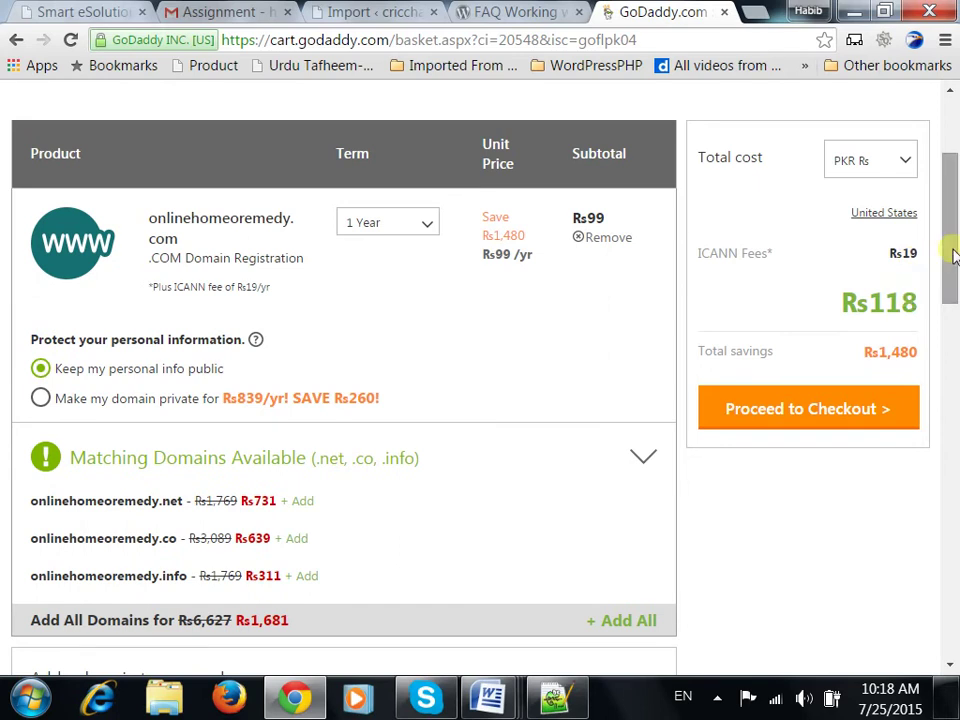
pyautogui.moveTo(950, 265); pyautogui.dragTo(949, 398)
pyautogui.click(619, 427)
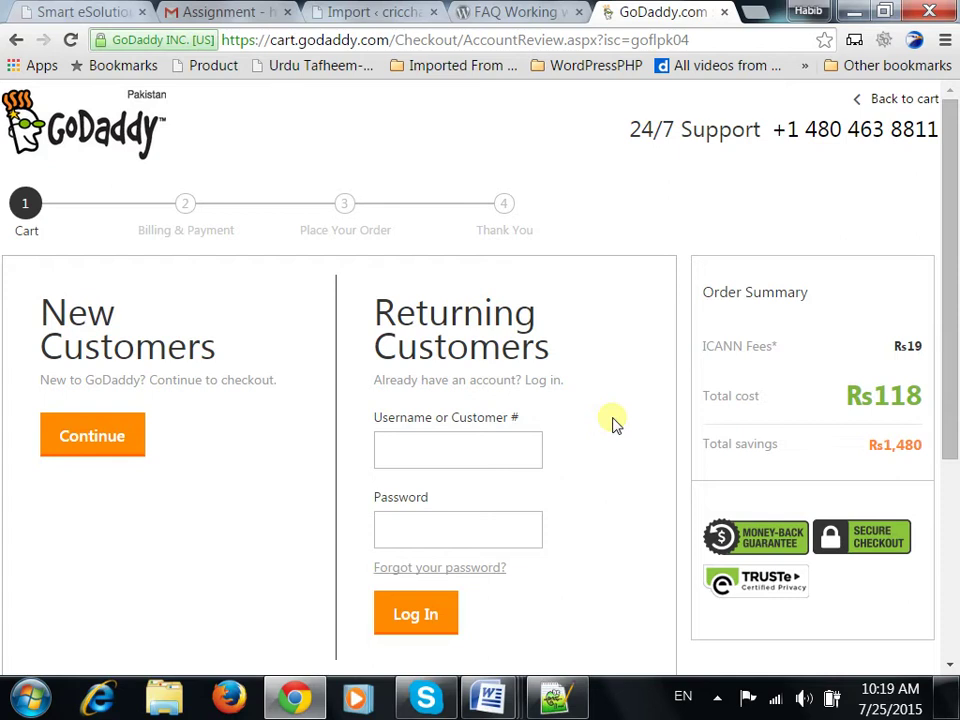
# Continue checkout as a new customer and scroll through the billing and card payment form
pyautogui.click(444, 460)
pyautogui.click(422, 538)
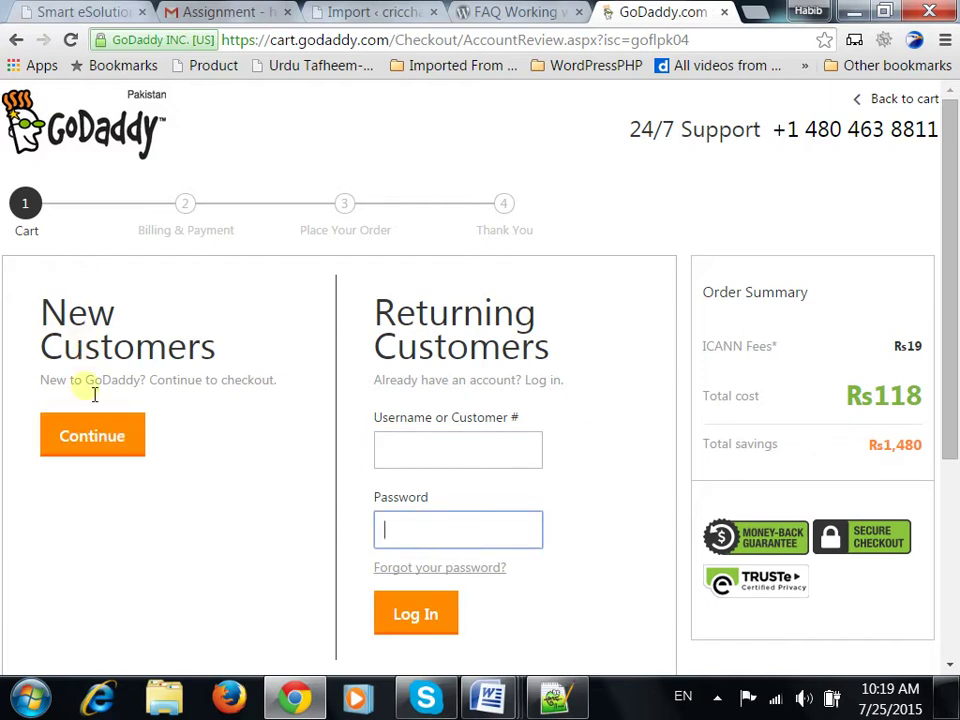
pyautogui.click(99, 446)
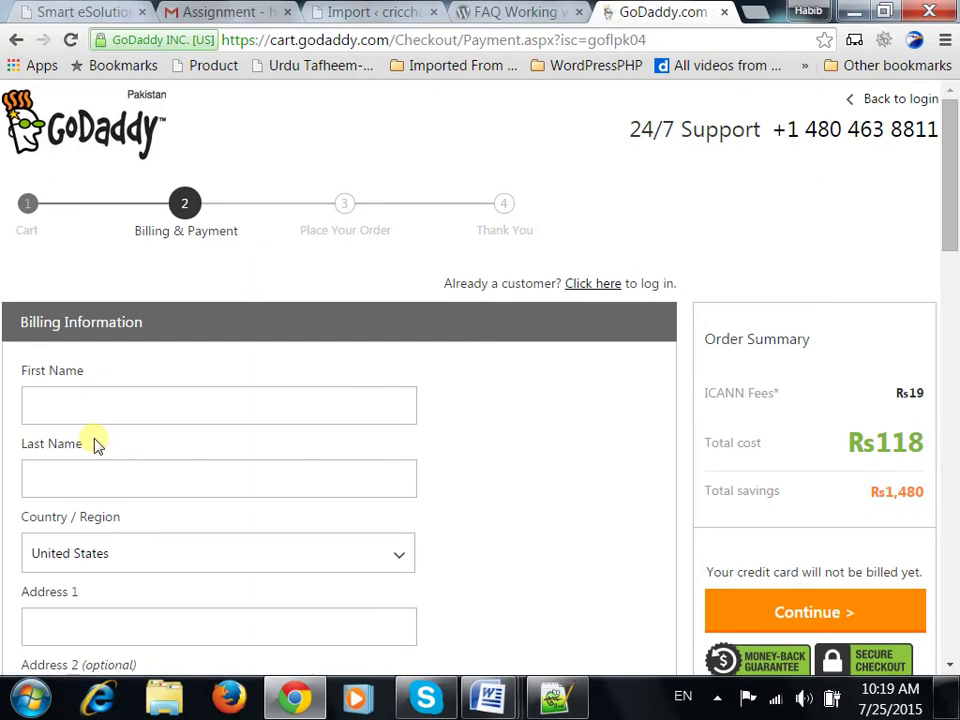
pyautogui.scroll(-1, 953, 258)
pyautogui.moveTo(953, 258); pyautogui.dragTo(951, 540)
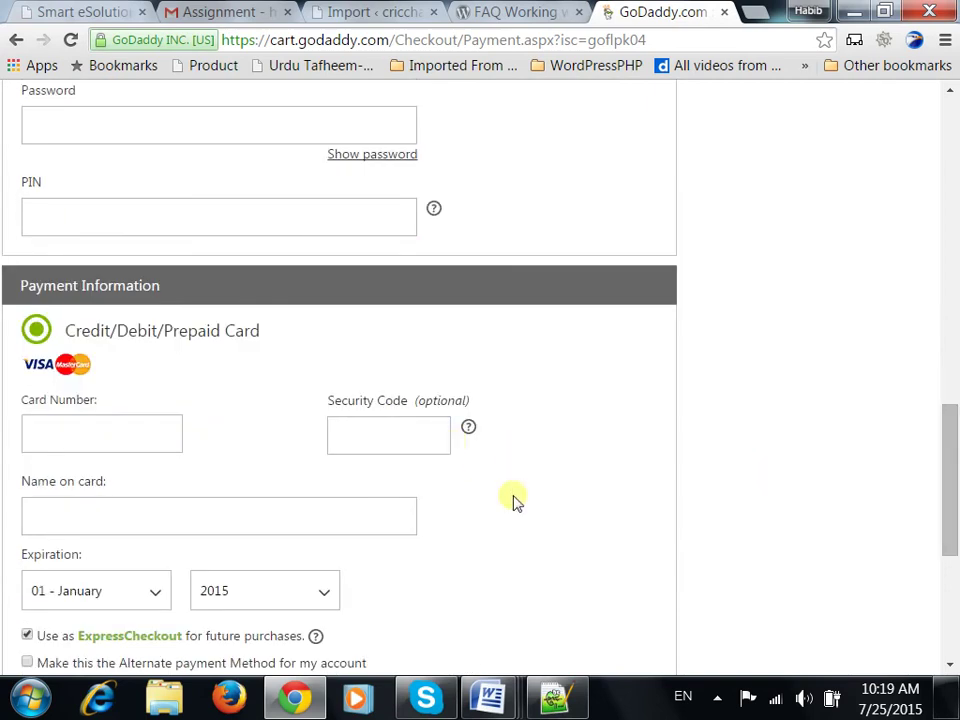
pyautogui.moveTo(950, 478); pyautogui.dragTo(951, 527)
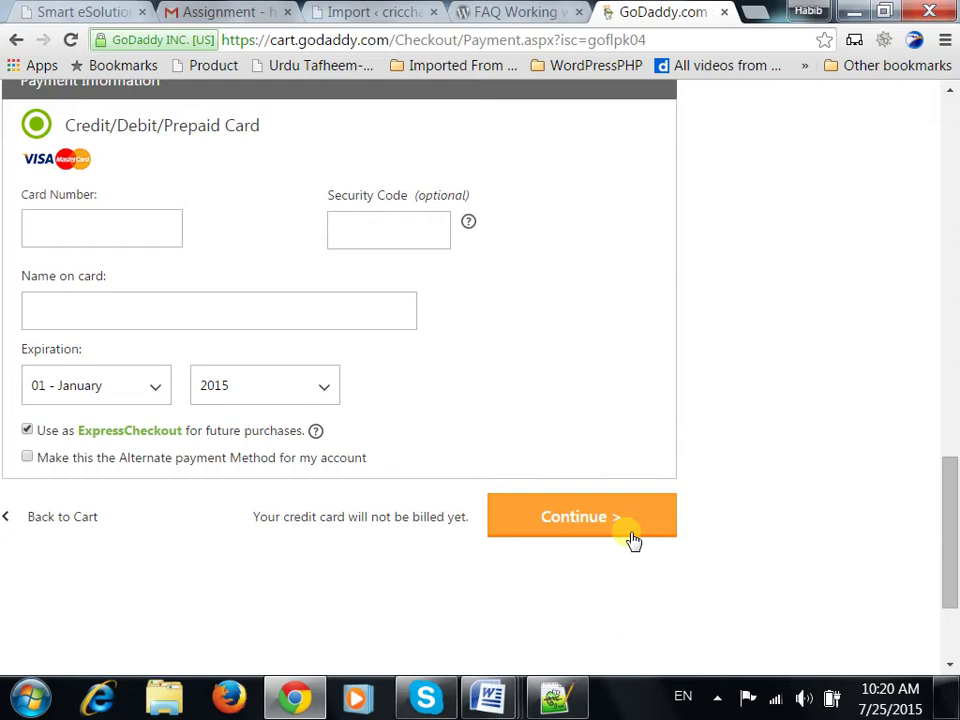
# Search Google for 'free domain name' and open the Dot TK free domains site
pyautogui.click(514, 42)
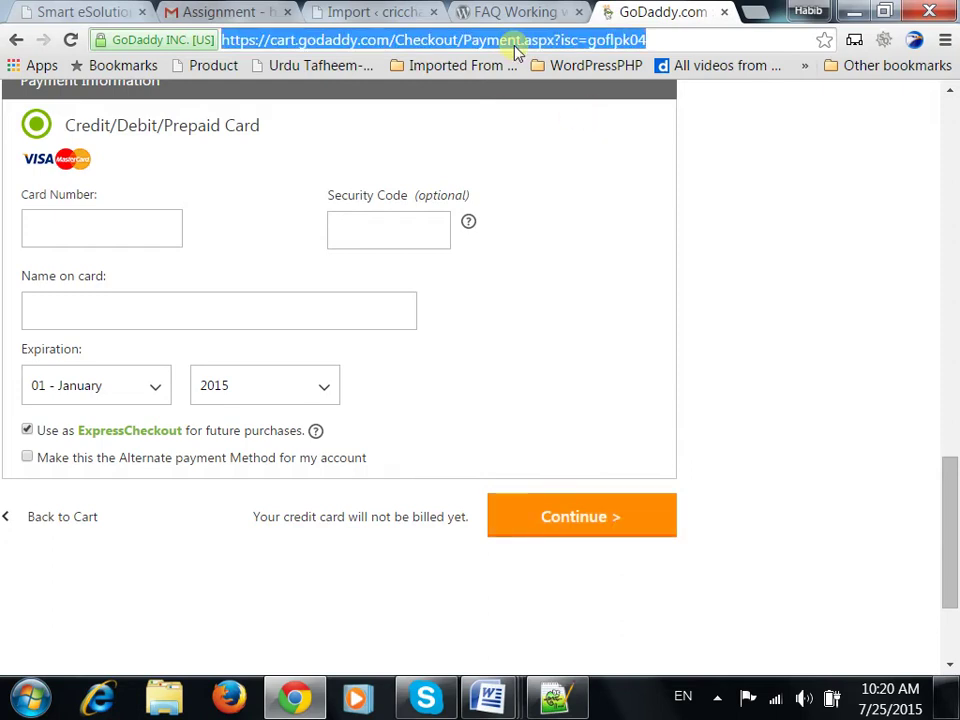
pyautogui.write('fre')
pyautogui.press('BackSpace')
pyautogui.write('e domain')
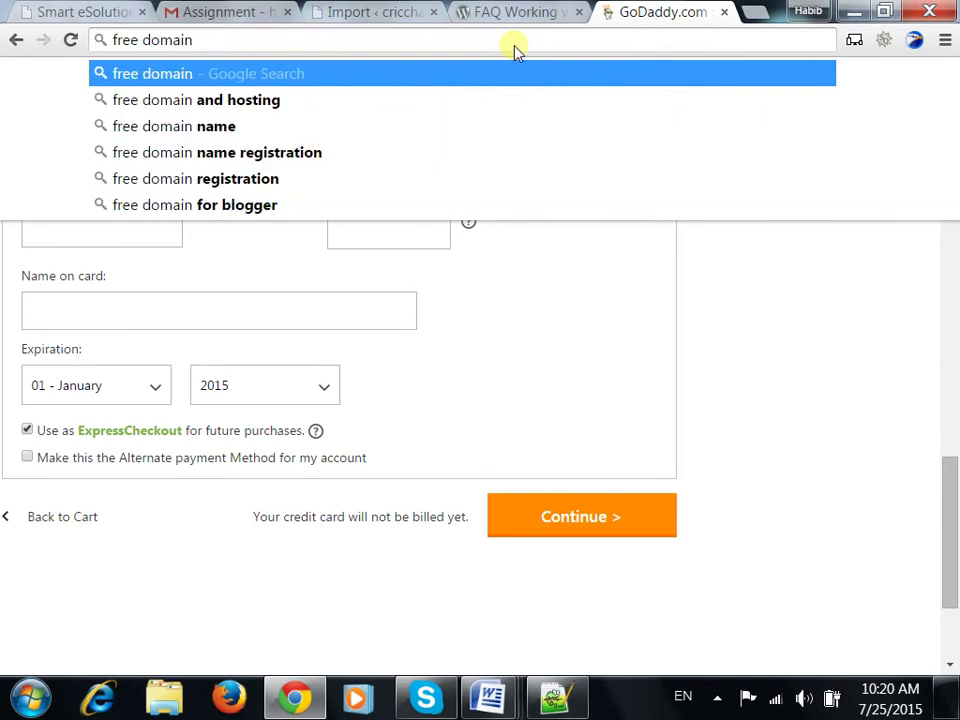
pyautogui.press('Down')
pyautogui.press('Down')
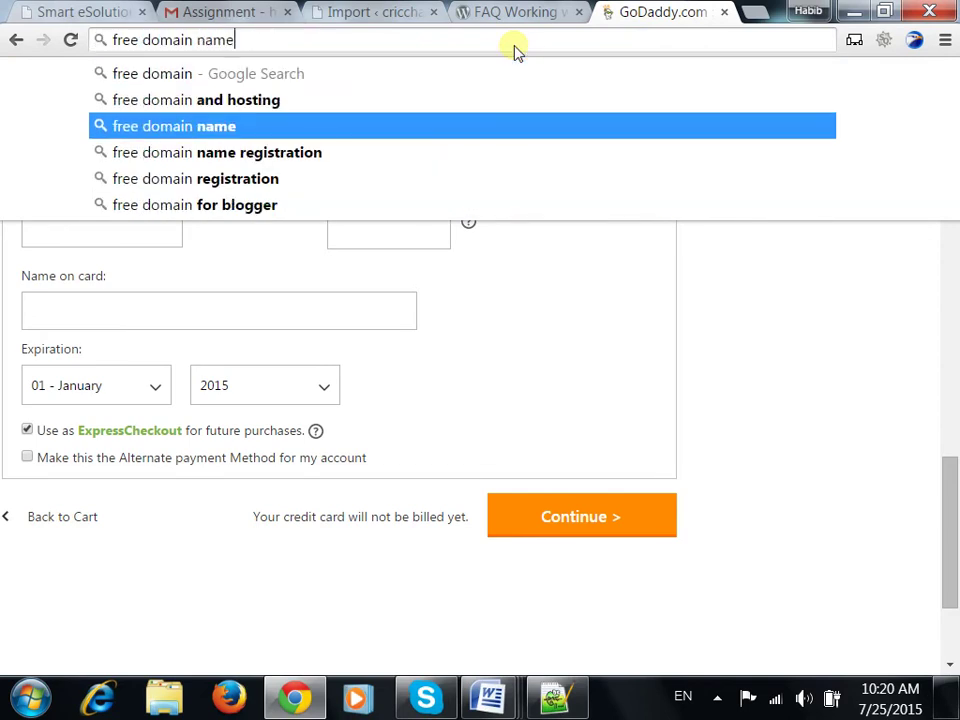
pyautogui.press('Return')
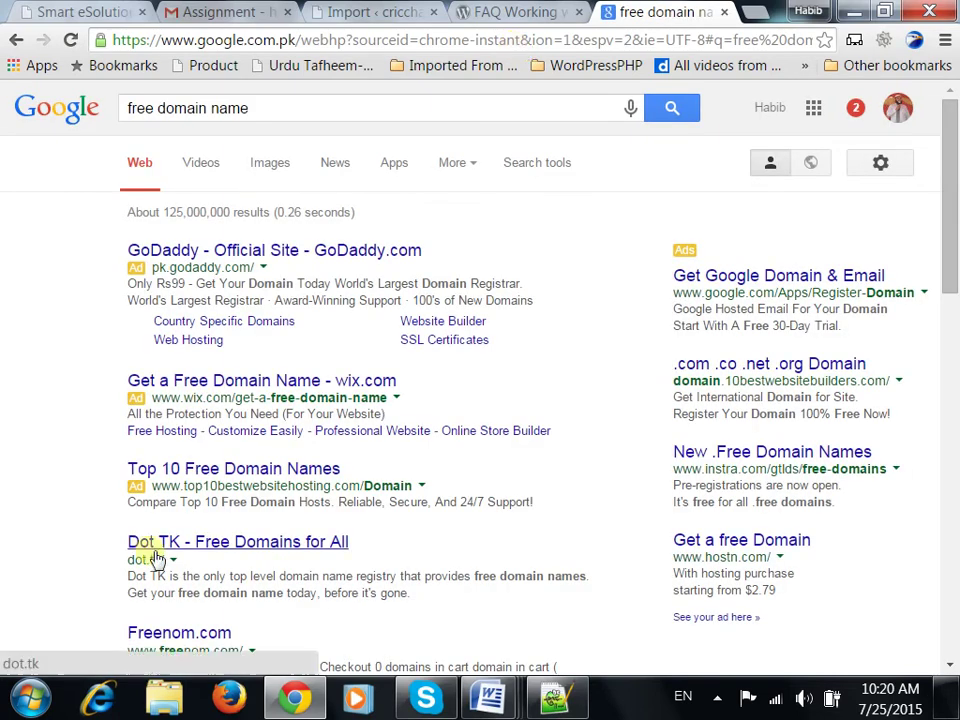
pyautogui.moveTo(949, 225); pyautogui.dragTo(955, 295)
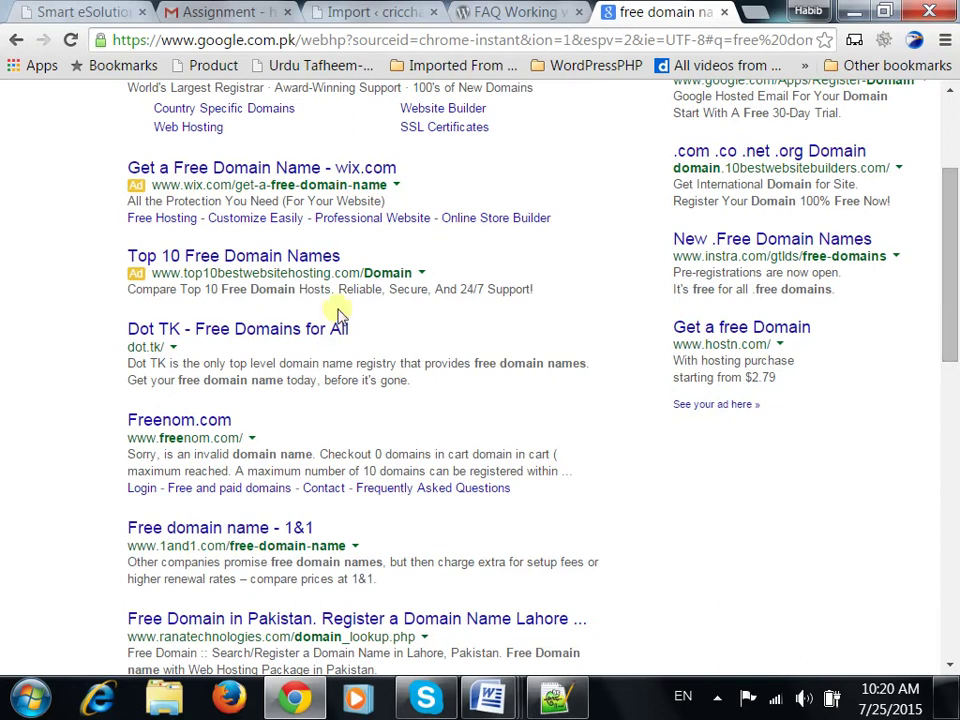
pyautogui.click(253, 330)
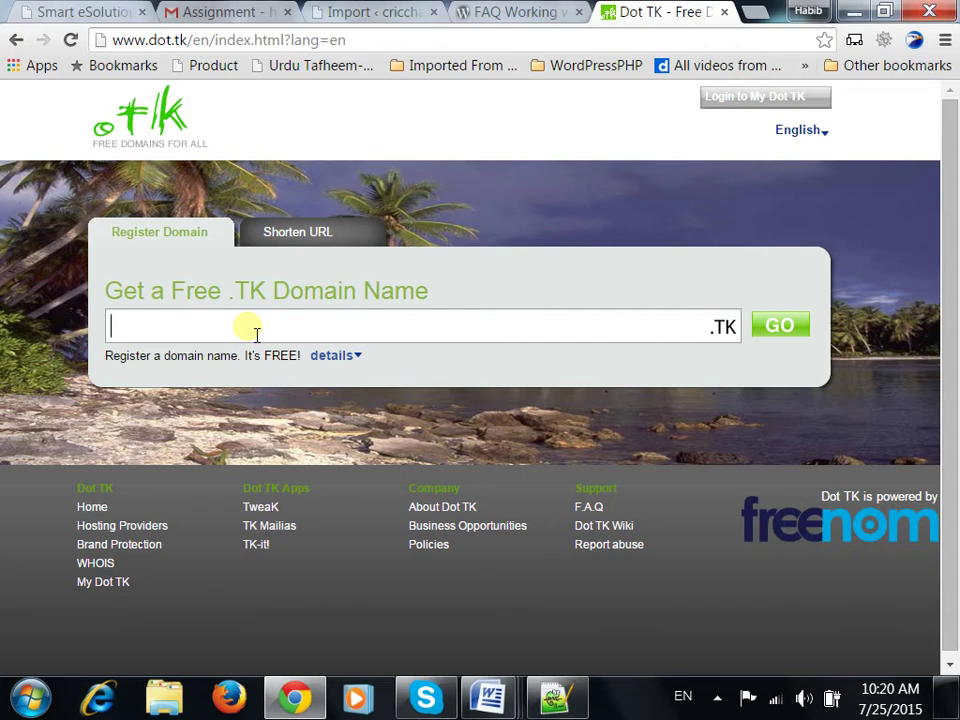
# Start registering the free domain appiosapk.tk on Dot TK and review its registration form
pyautogui.write('appiosapk')
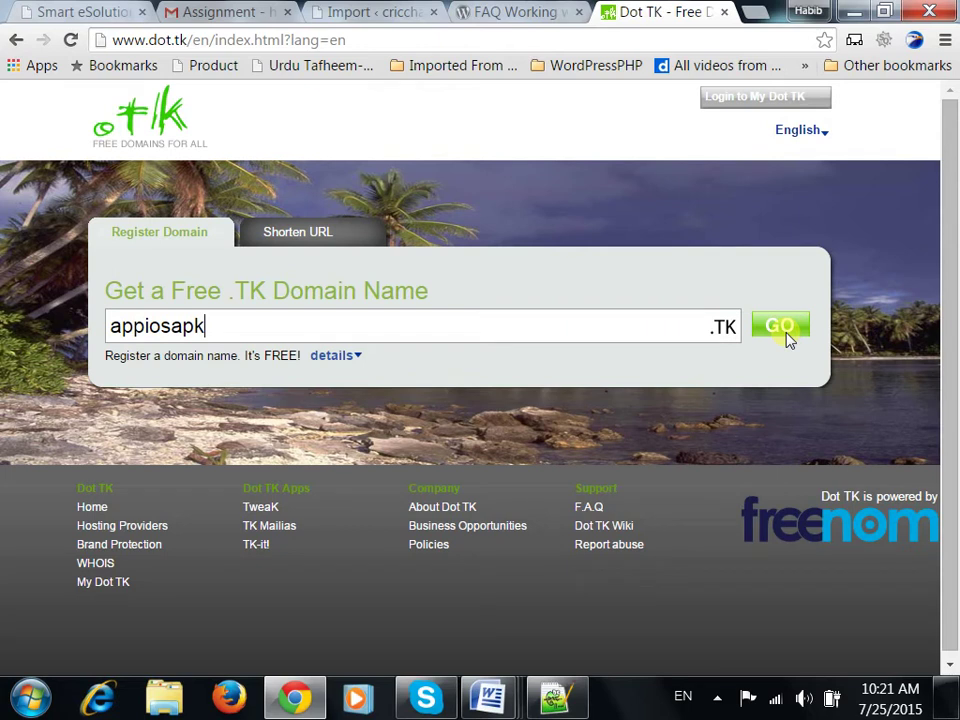
pyautogui.click(787, 338)
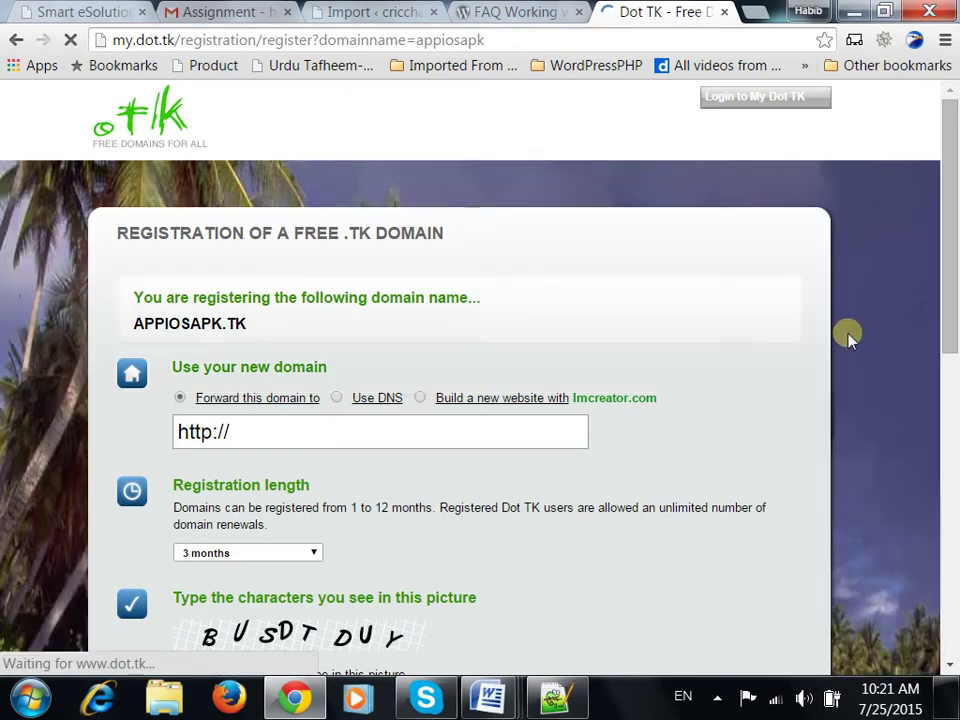
pyautogui.moveTo(949, 279); pyautogui.dragTo(952, 423)
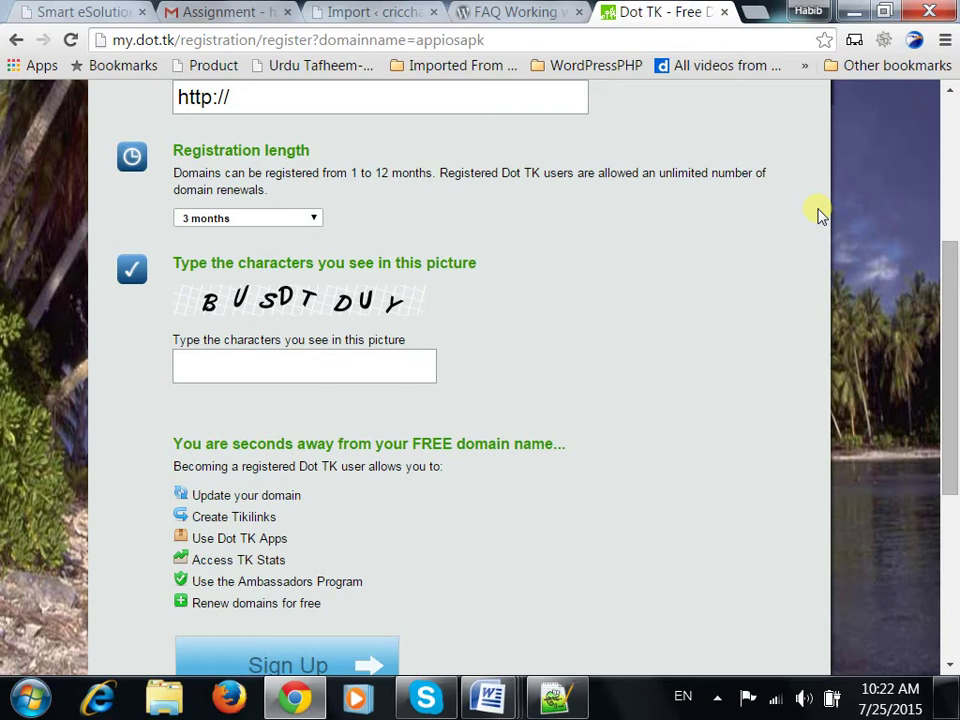
# Append (easybootstrap.info) to item 1 of the Word 'Domain name registration' list
pyautogui.click(724, 12)
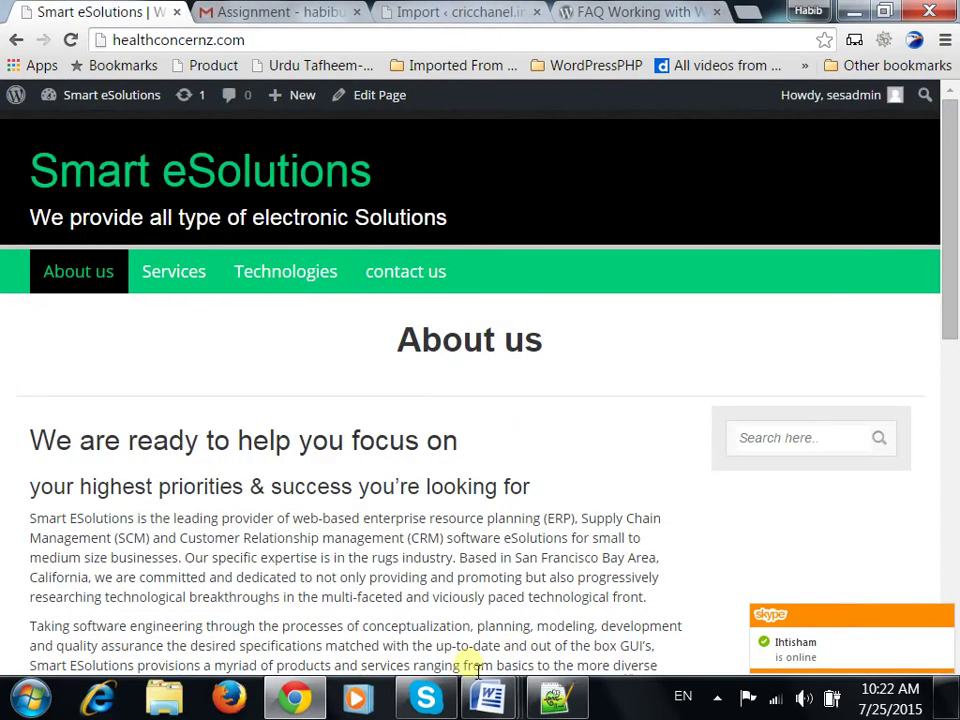
pyautogui.click(483, 708)
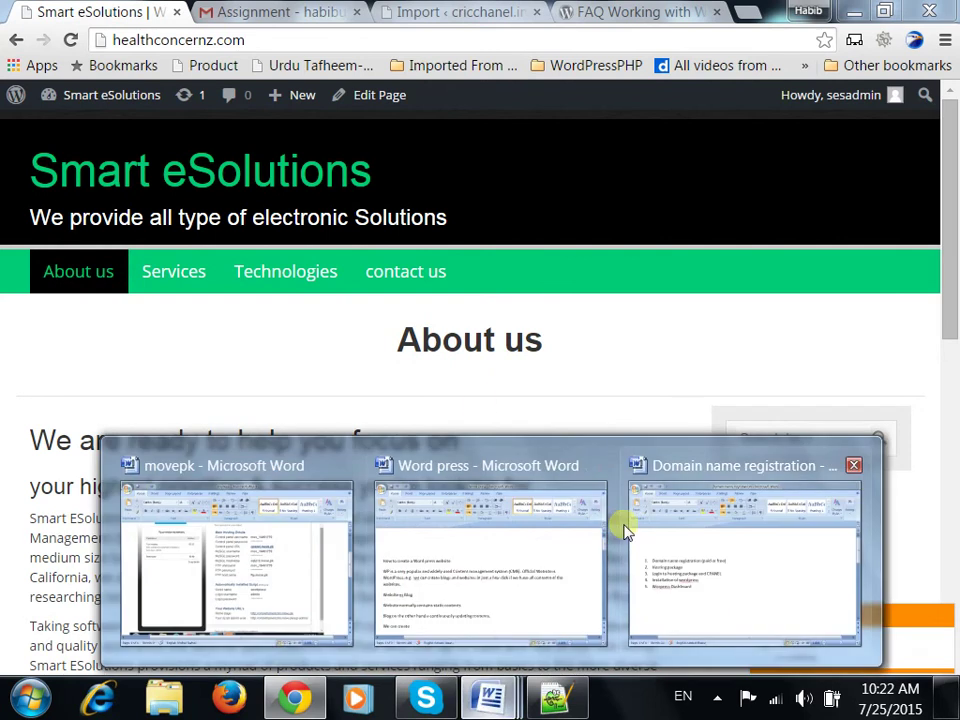
pyautogui.click(619, 525)
pyautogui.write("'")
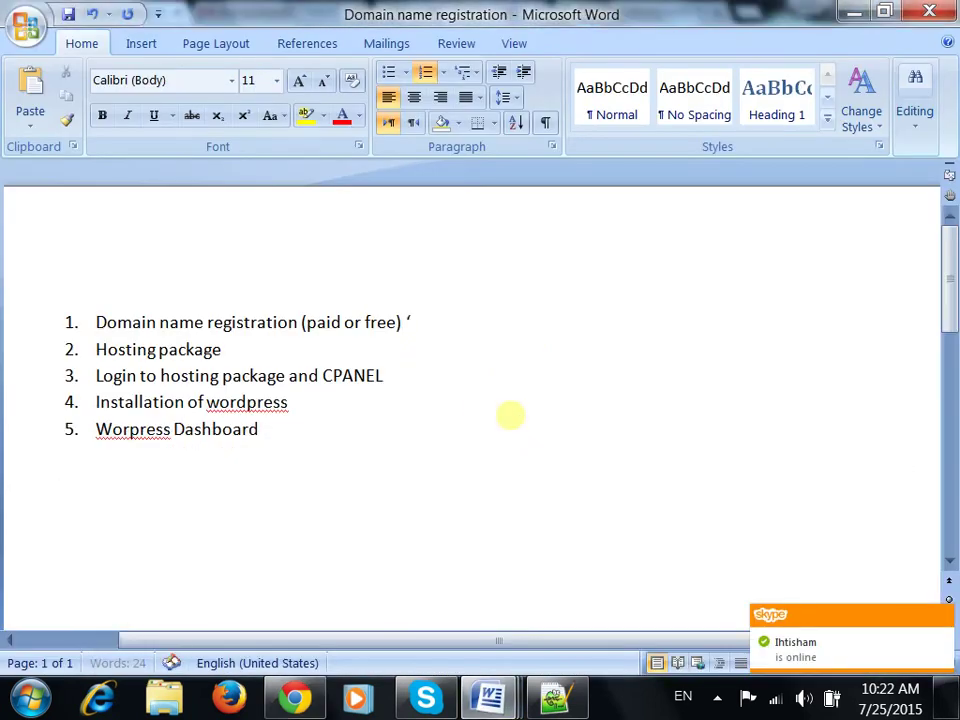
pyautogui.press('BackSpace')
pyautogui.write('(easyboots')
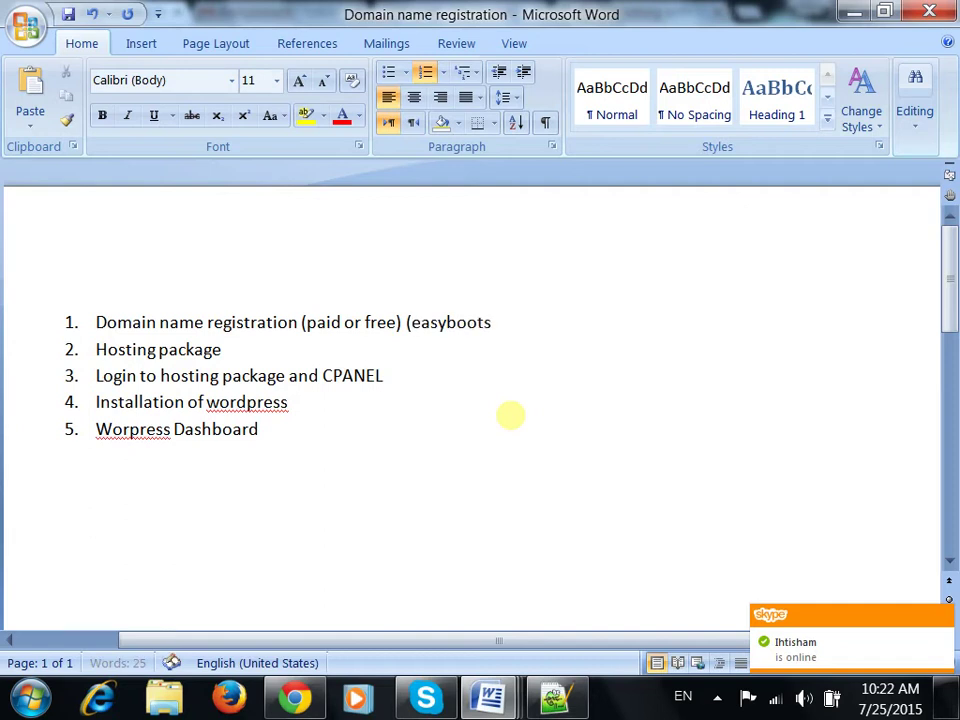
pyautogui.write('trap.')
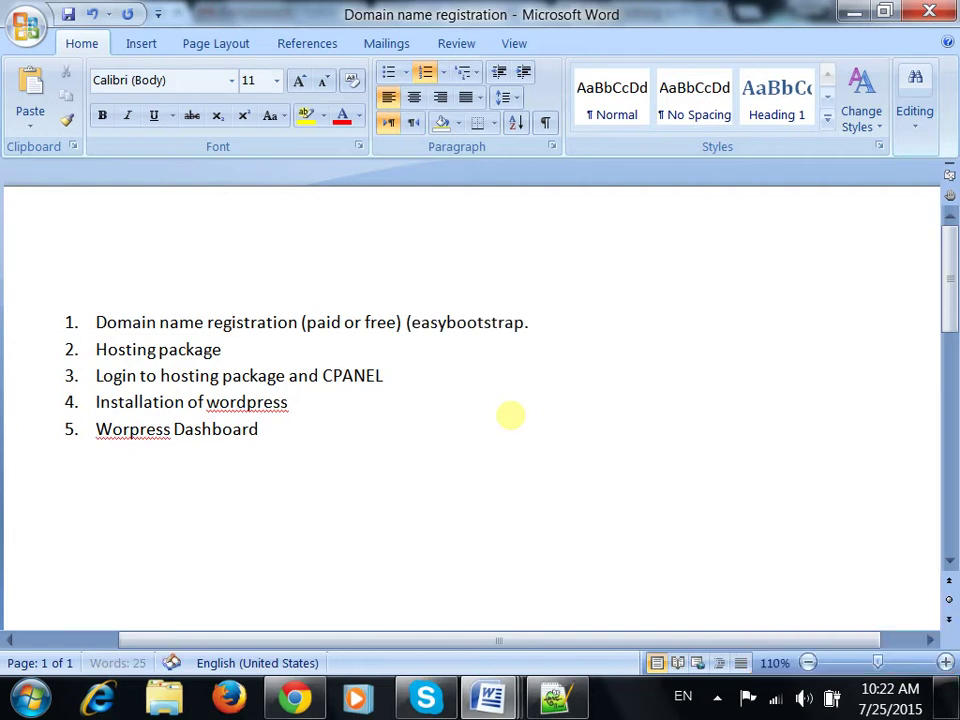
pyautogui.write('info)')
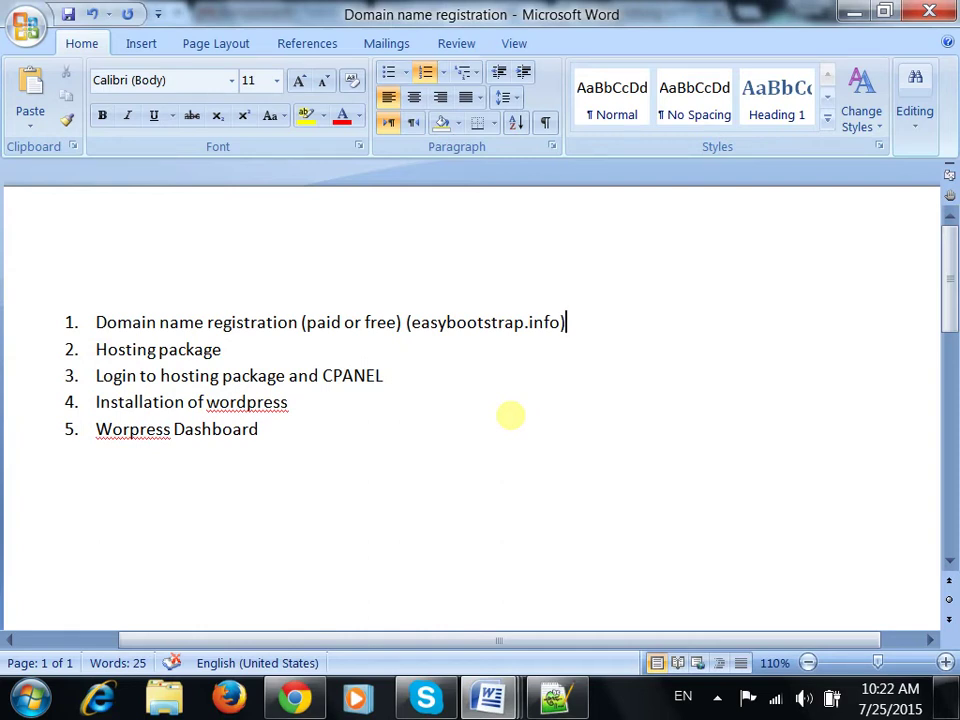
pyautogui.click(295, 700)
# Search Google for 'web hosting' in a new tab and scroll the results
pyautogui.click(620, 12)
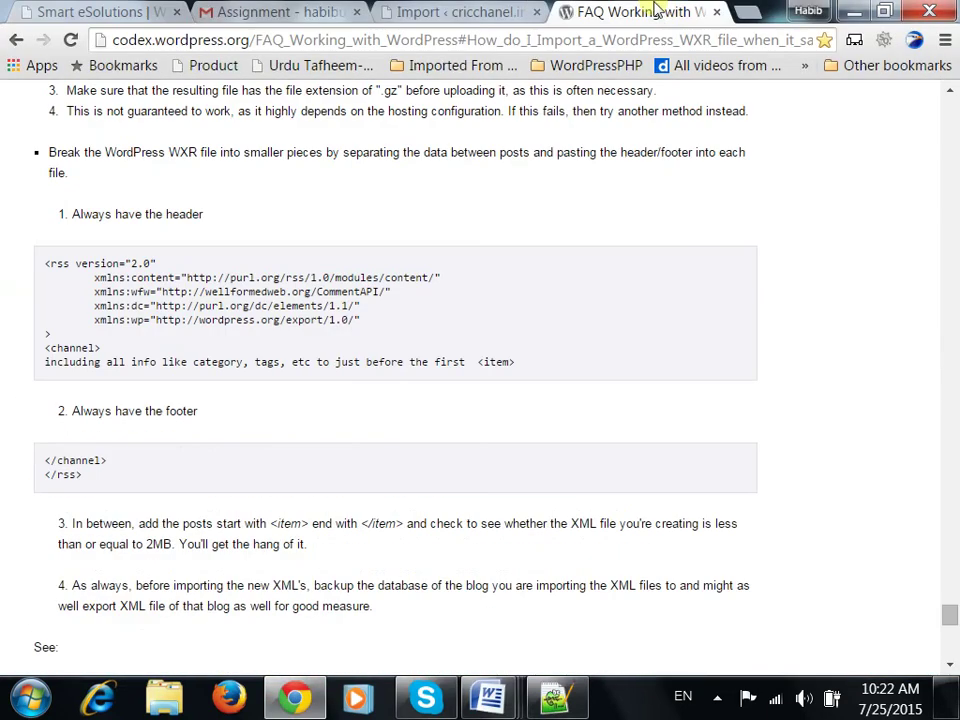
pyautogui.click(741, 14)
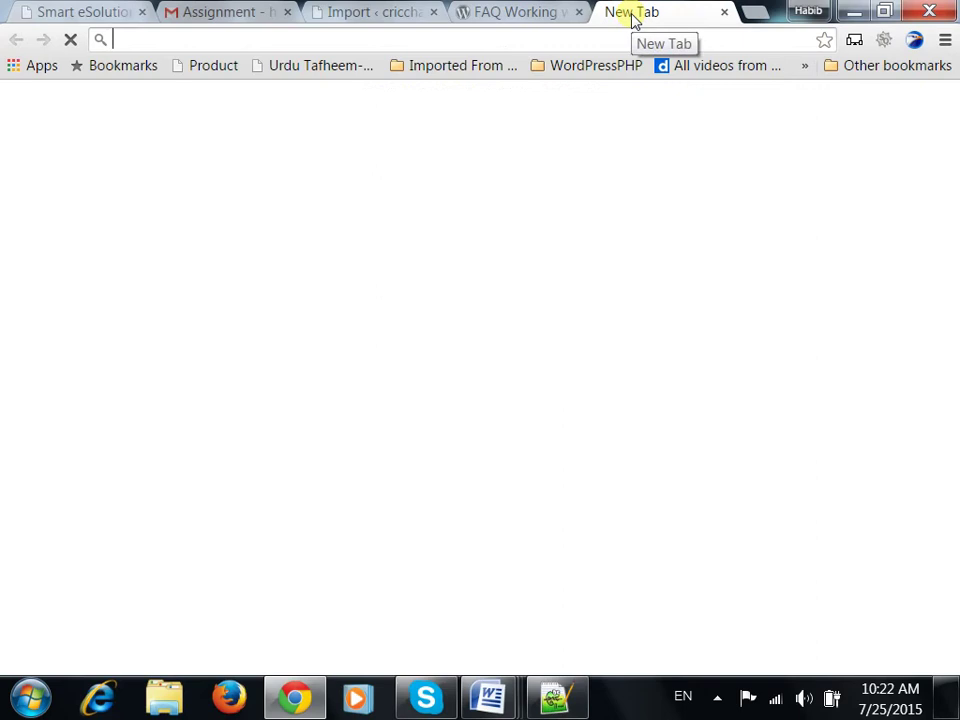
pyautogui.write('hos')
pyautogui.press('BackSpace')
pyautogui.press('BackSpace')
pyautogui.press('BackSpace')
pyautogui.press('BackSpace')
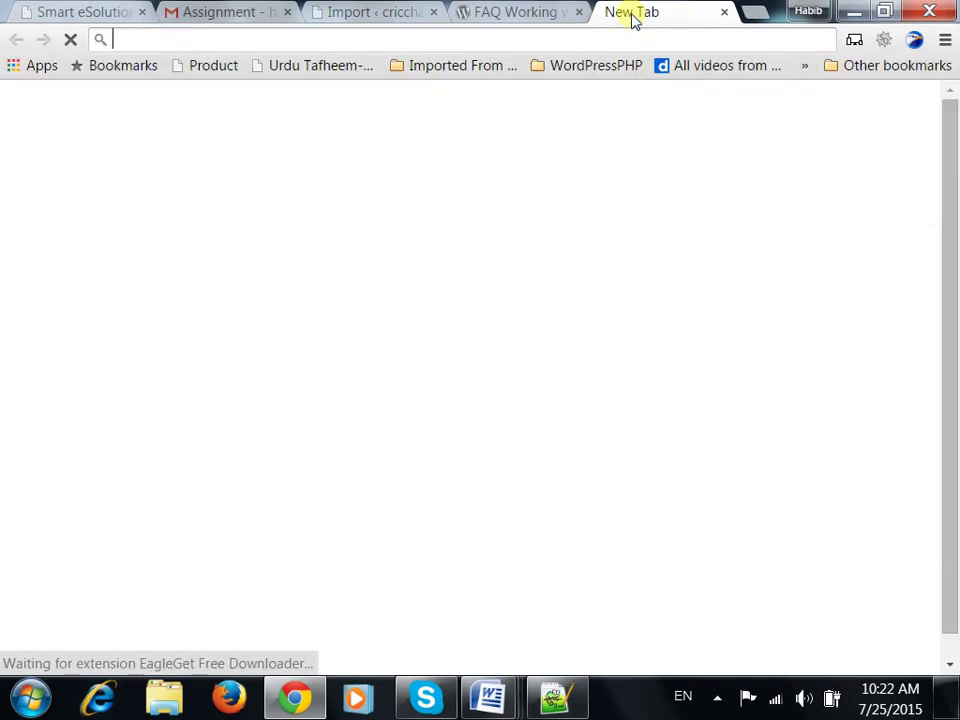
pyautogui.write('webho')
pyautogui.press('BackSpace')
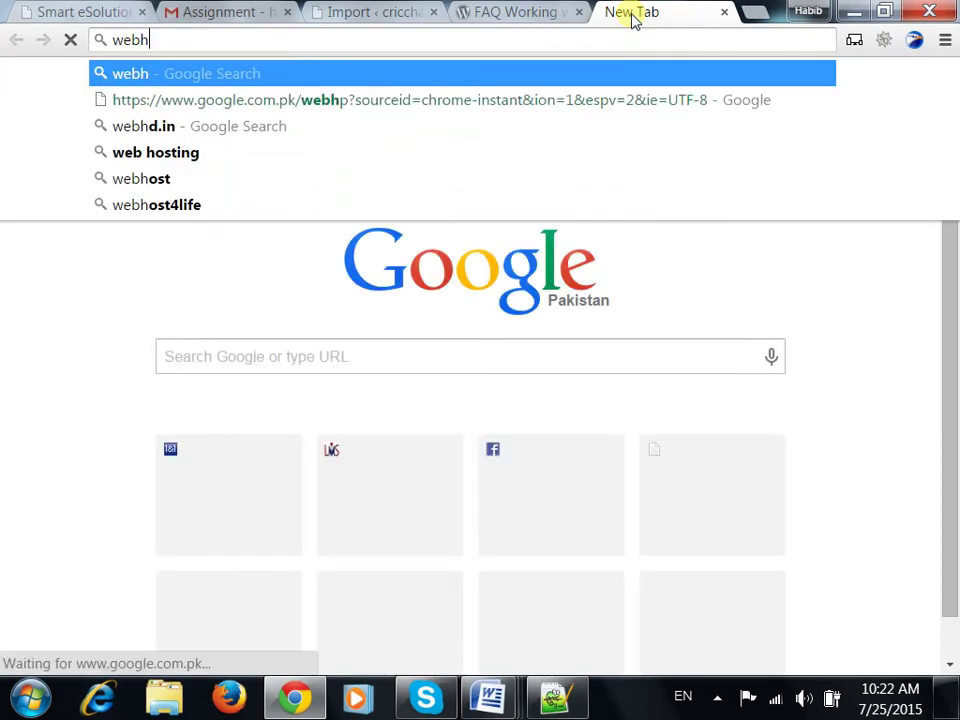
pyautogui.press('BackSpace')
pyautogui.write('hosting')
pyautogui.press('Return')
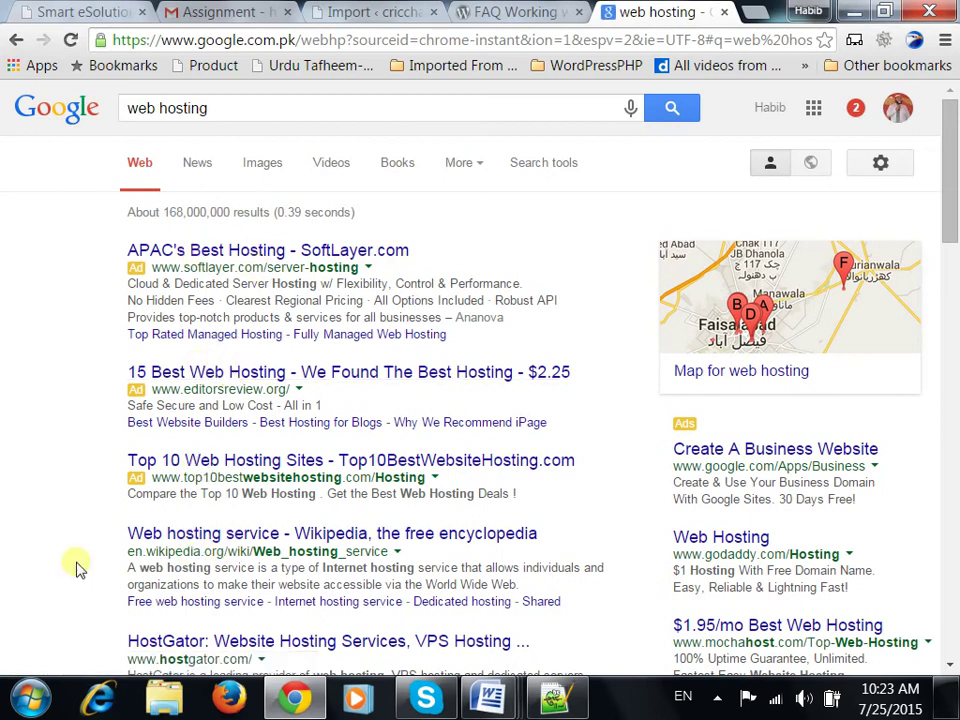
pyautogui.scroll(-2, 5, 573)
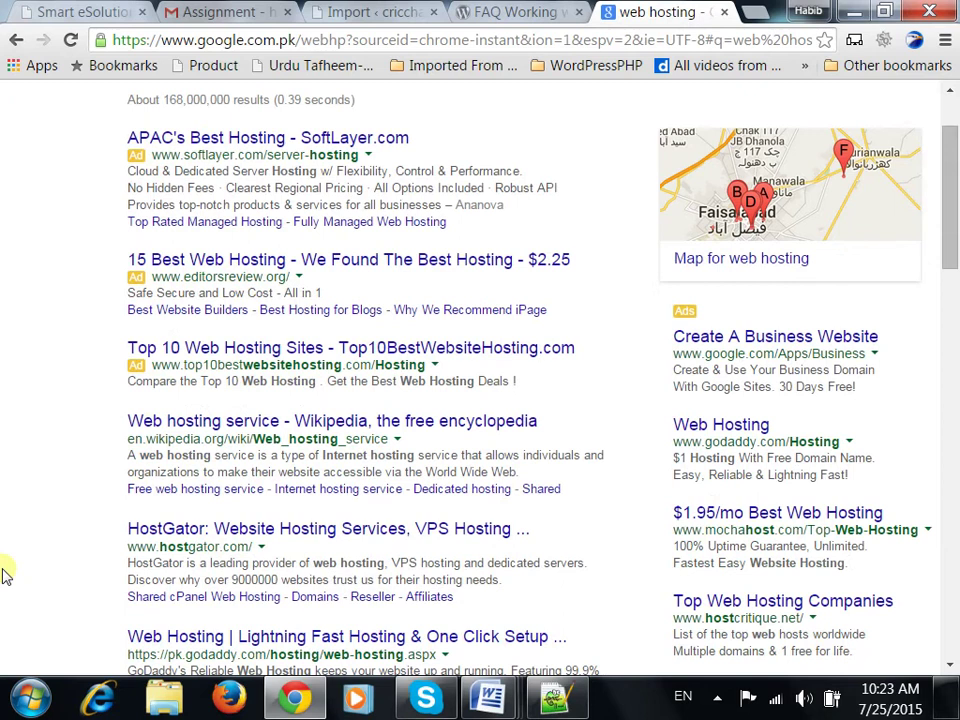
pyautogui.scroll(-1, 5, 573)
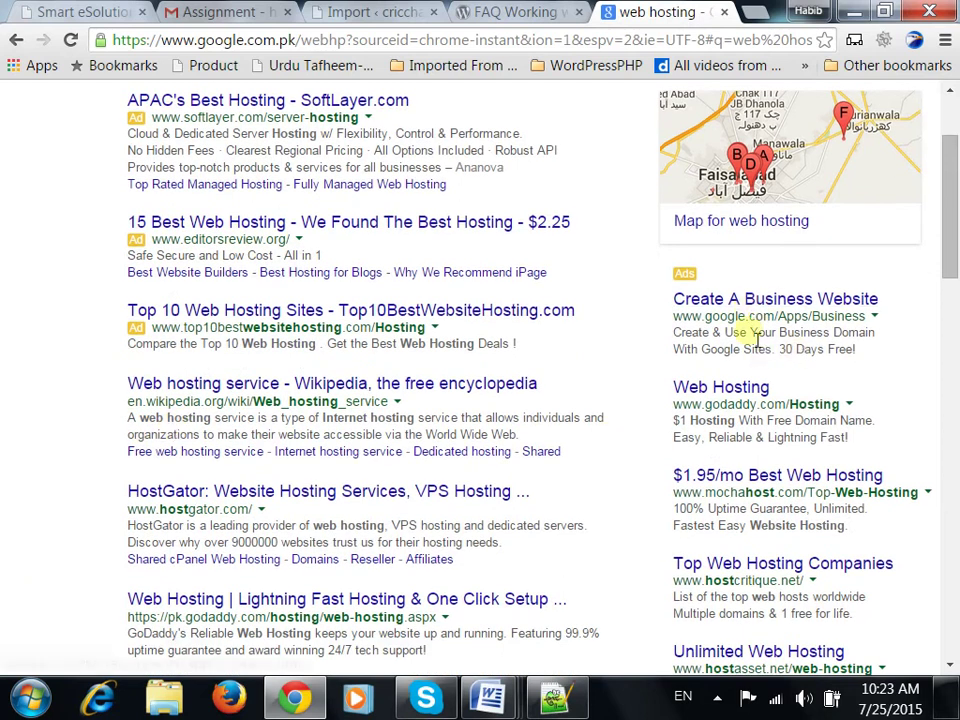
# Open GoDaddy's $1.00/mo hosting offer, dismiss the chat popup, and view the Economy, Deluxe, Ultimate plans
pyautogui.click(762, 390)
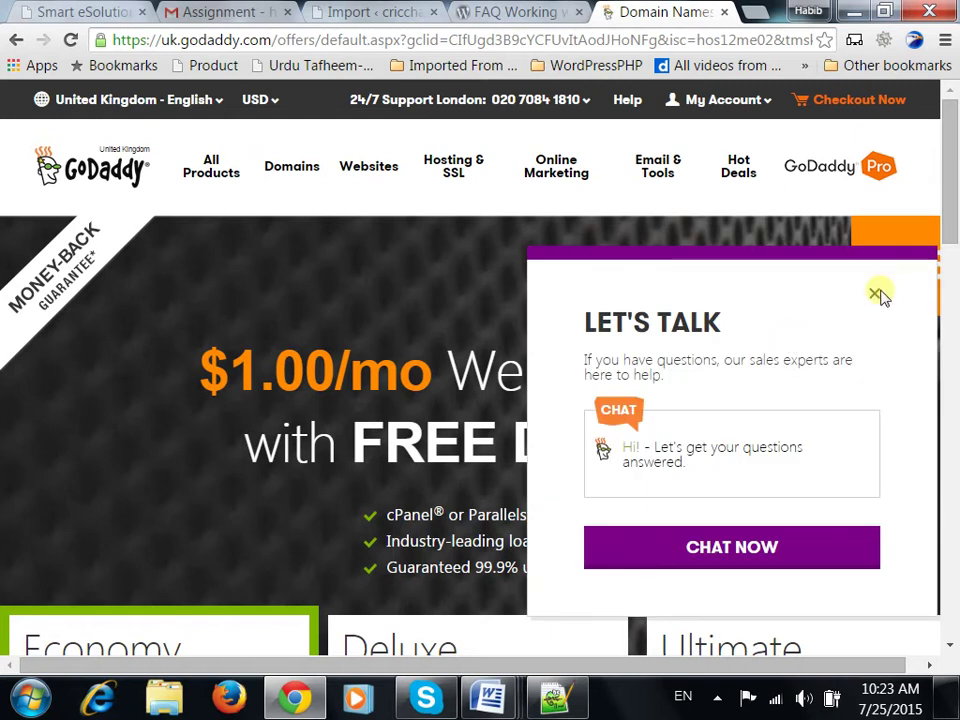
pyautogui.click(876, 295)
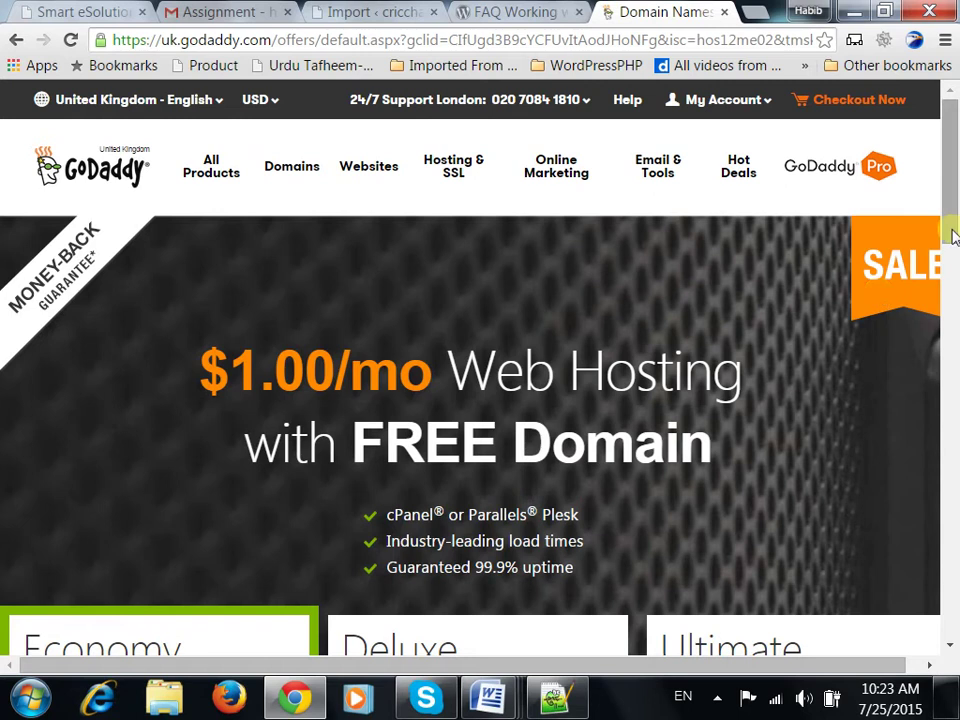
pyautogui.moveTo(953, 220); pyautogui.dragTo(953, 272)
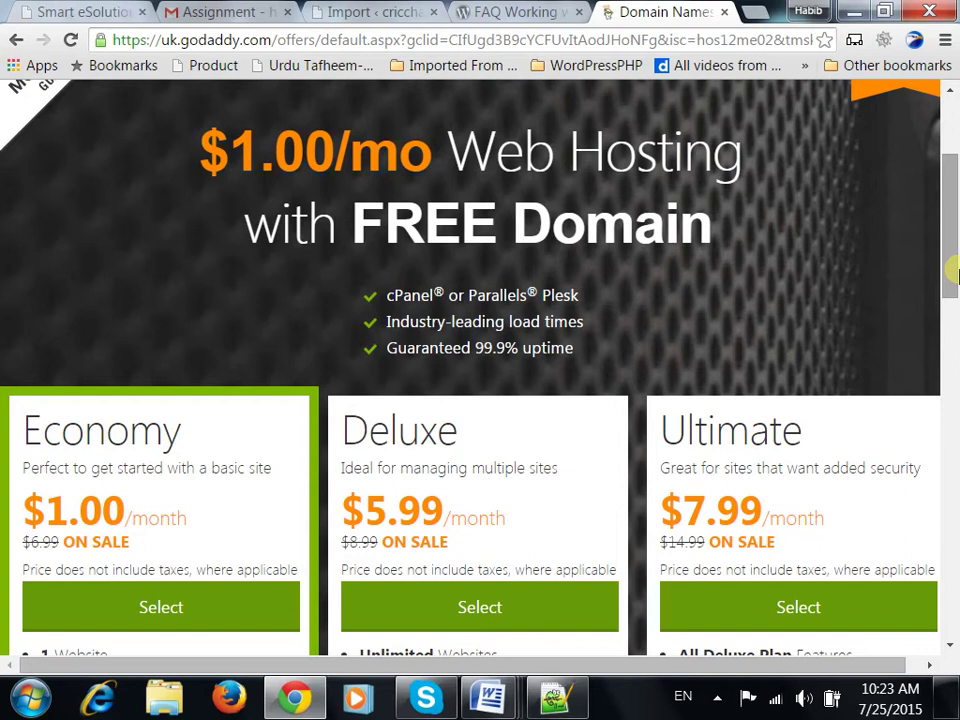
pyautogui.moveTo(953, 272); pyautogui.dragTo(953, 328)
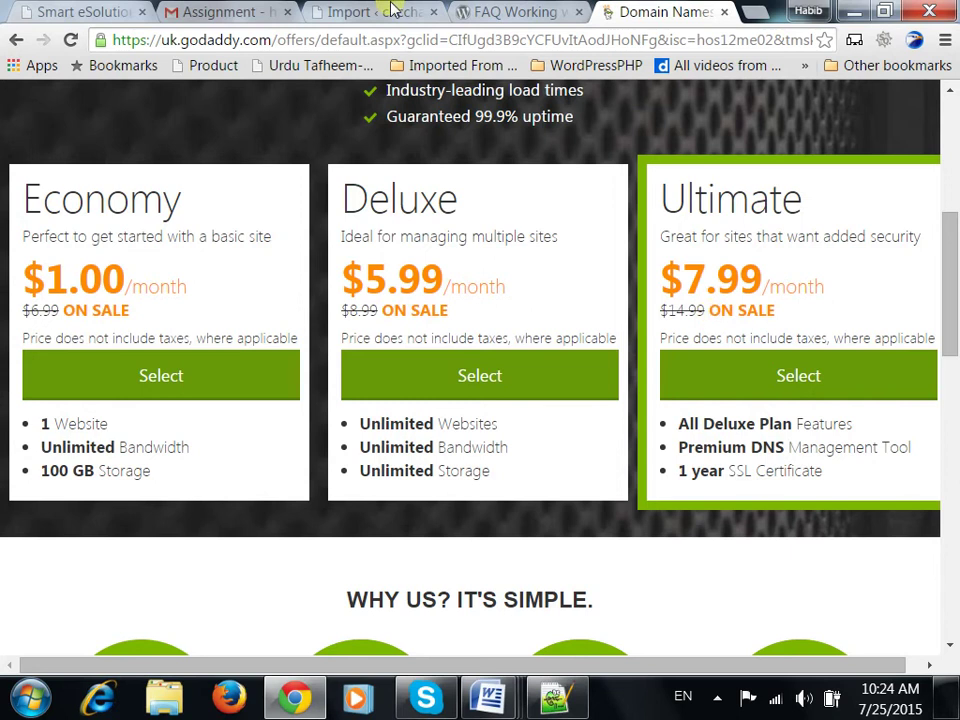
pyautogui.click(113, 9)
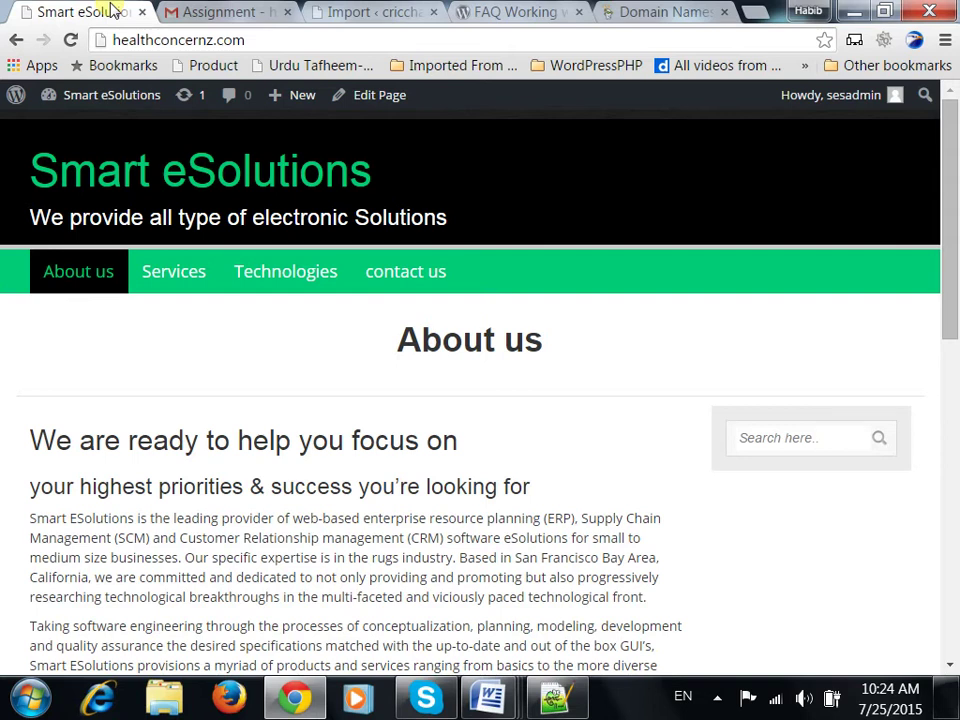
pyautogui.click(620, 12)
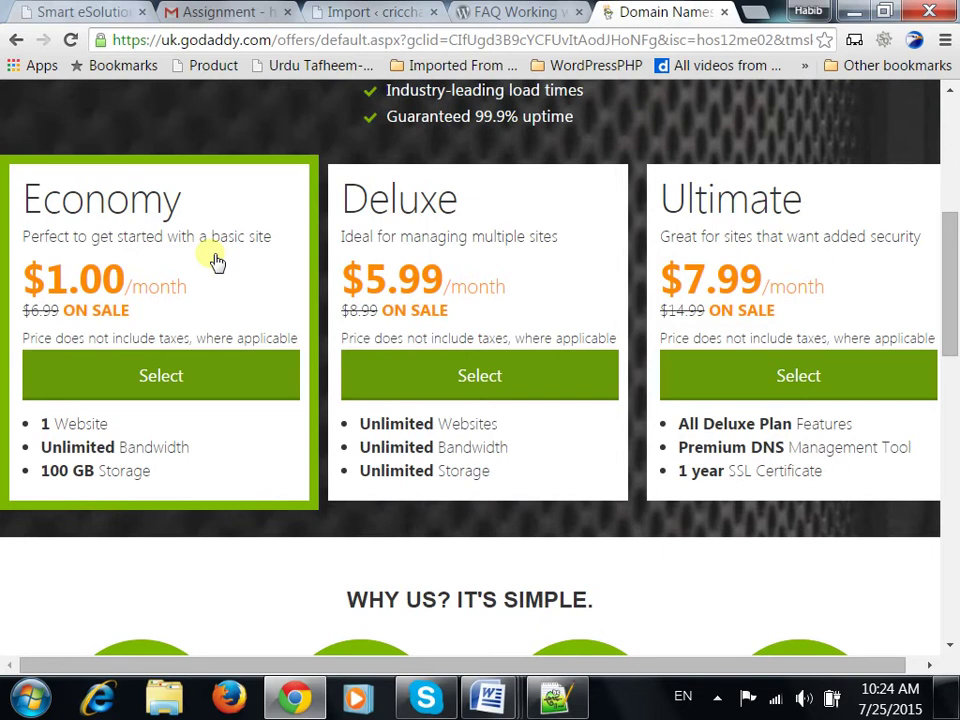
# Choose the Economy plan and add appiosapk.com as its free domain to the cart
pyautogui.click(189, 377)
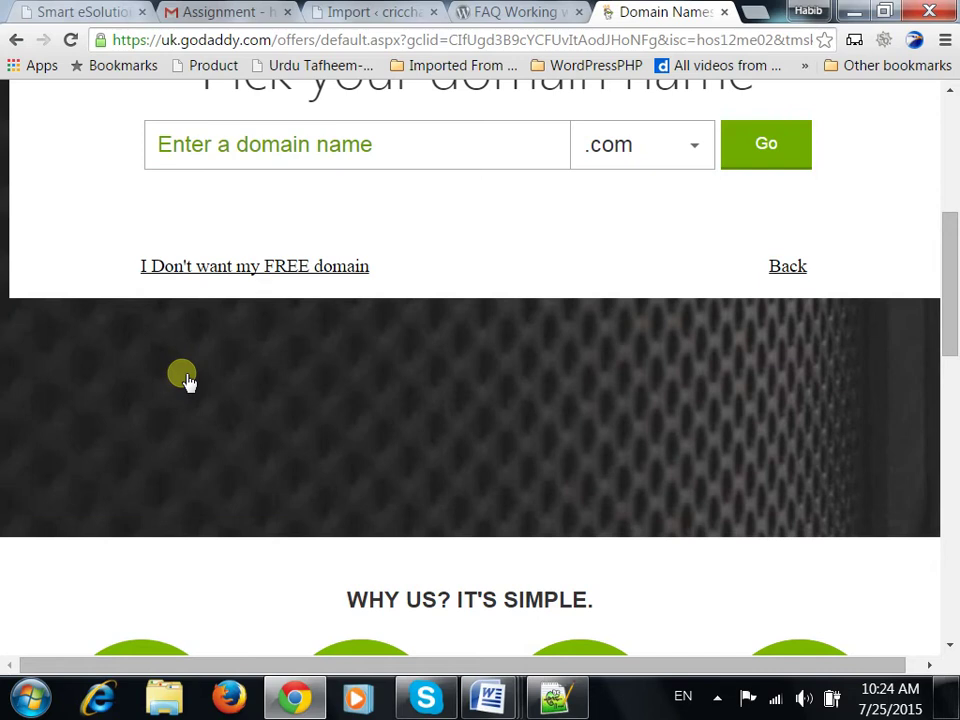
pyautogui.click(368, 163)
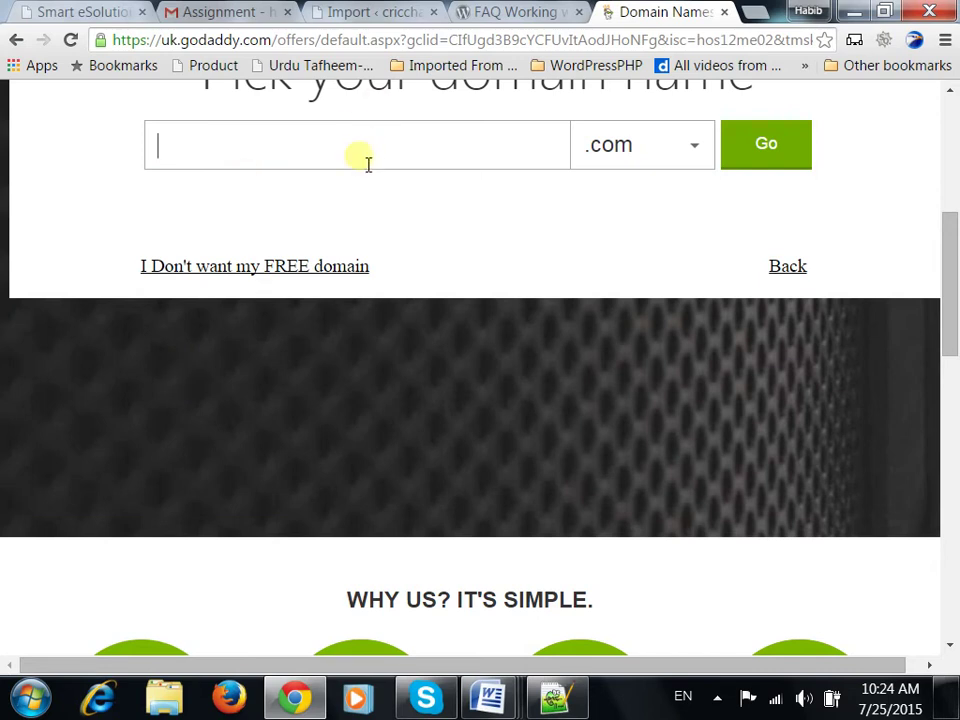
pyautogui.write('appiosapk')
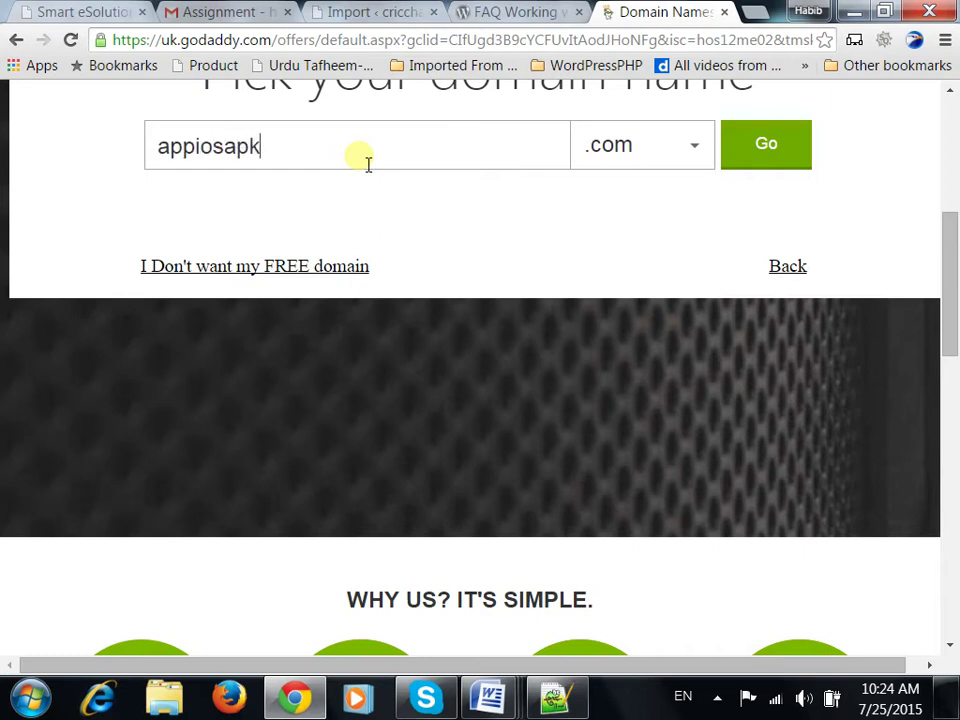
pyautogui.click(774, 136)
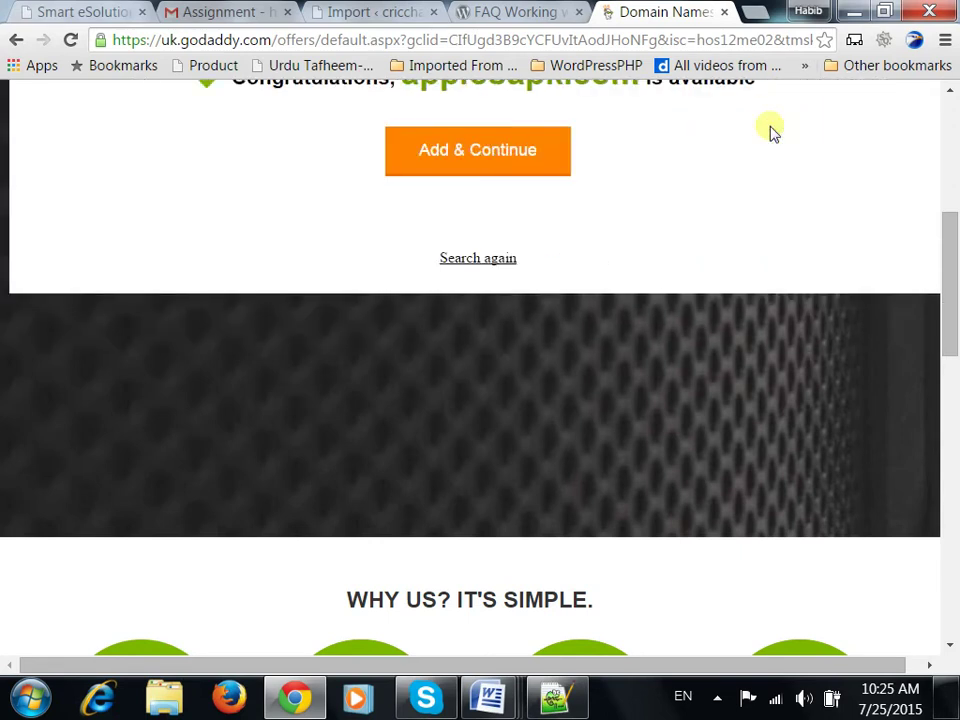
pyautogui.moveTo(949, 242); pyautogui.dragTo(951, 203)
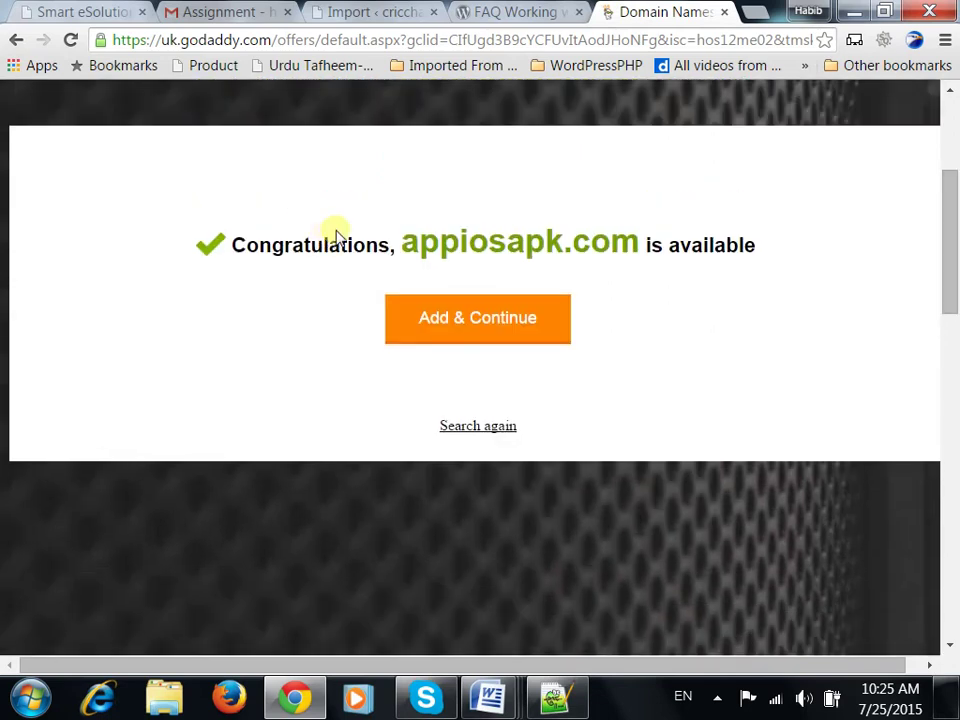
pyautogui.click(486, 332)
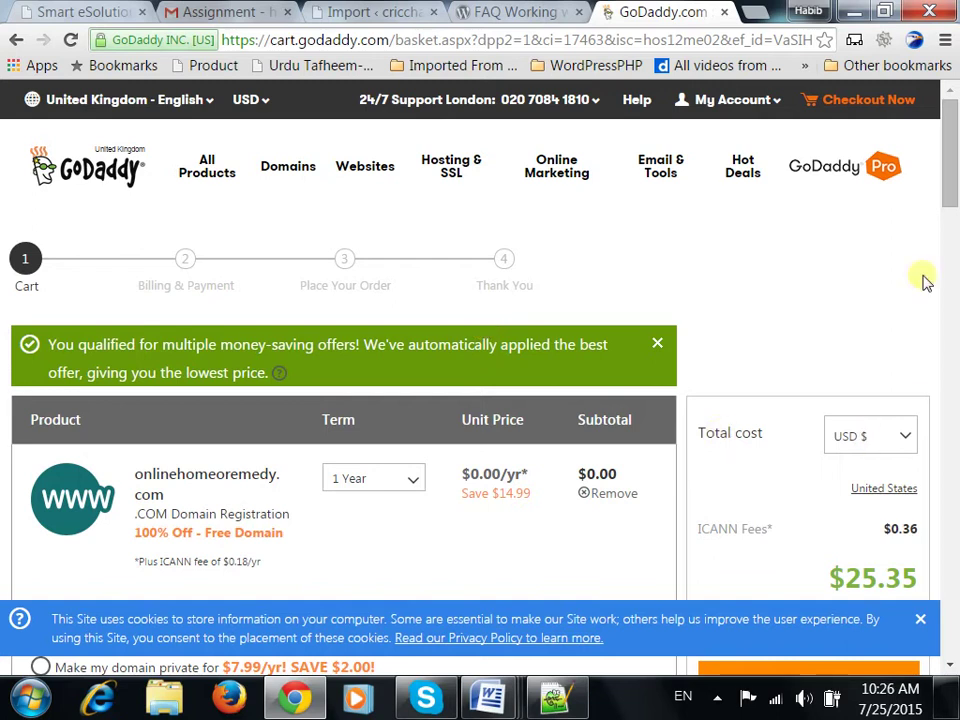
# Remove the extra onlinehomeoremedy.com domain from the cart
pyautogui.moveTo(952, 178); pyautogui.dragTo(955, 298)
pyautogui.scroll(5, 955, 298)
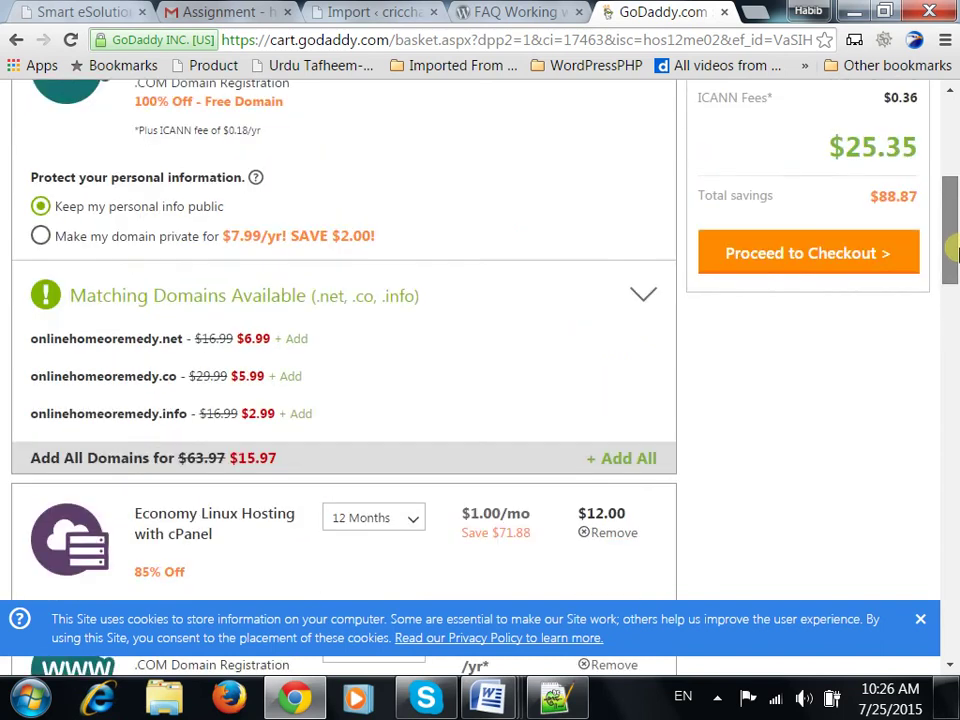
pyautogui.click(589, 199)
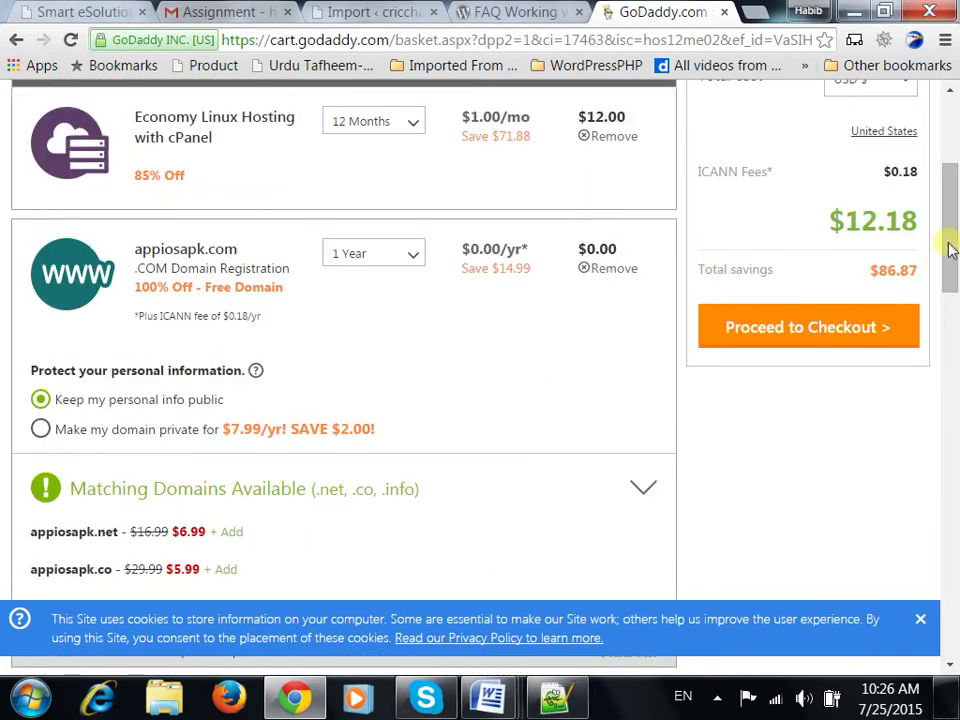
# Proceed to checkout with Economy Linux Hosting and appiosapk.com at $12.18
pyautogui.moveTo(949, 251)
pyautogui.mouseDown()
pyautogui.moveTo(952, 215)
pyautogui.moveTo(953, 231)
pyautogui.mouseUp()
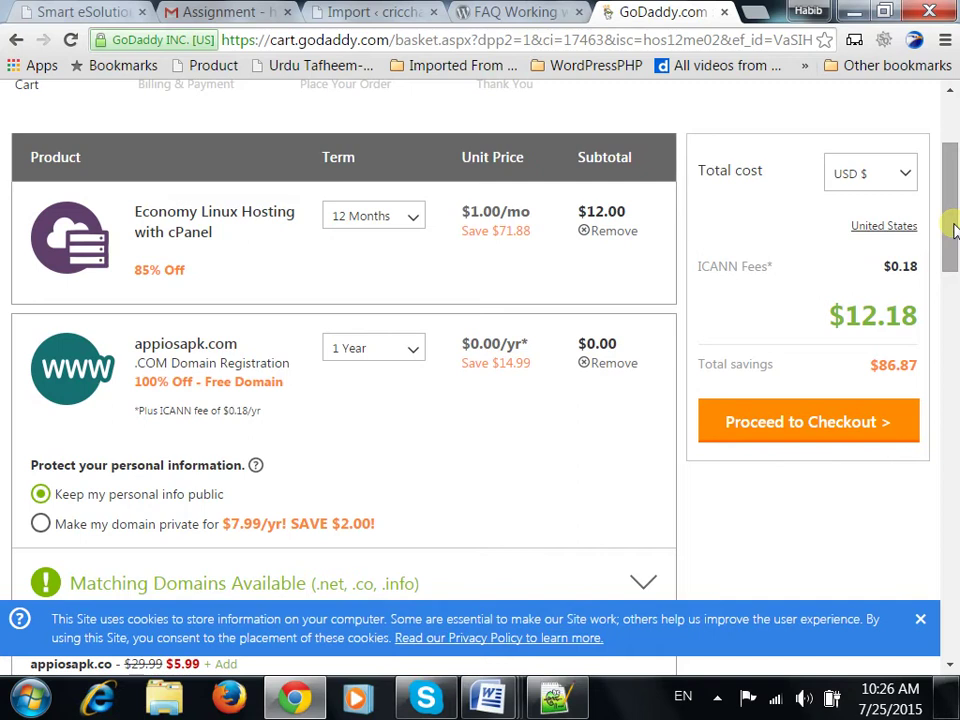
pyautogui.moveTo(952, 222); pyautogui.dragTo(951, 264)
pyautogui.click(884, 228)
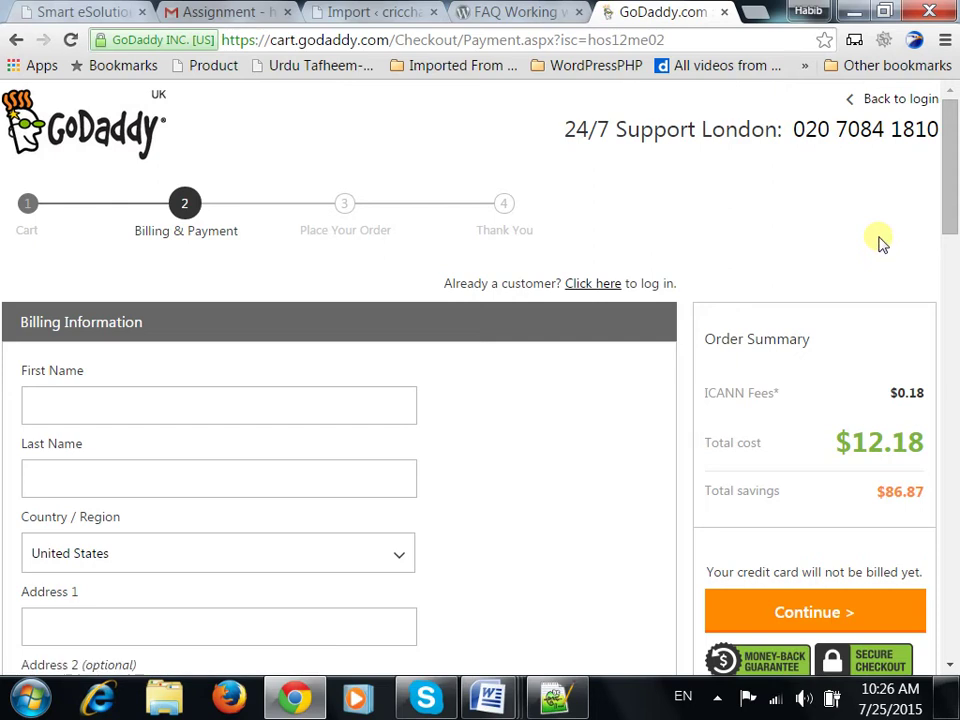
# Go to the move.pk free hosting site by entering 'move' in the address bar
pyautogui.click(590, 44)
pyautogui.write('move')
pyautogui.press('Return')
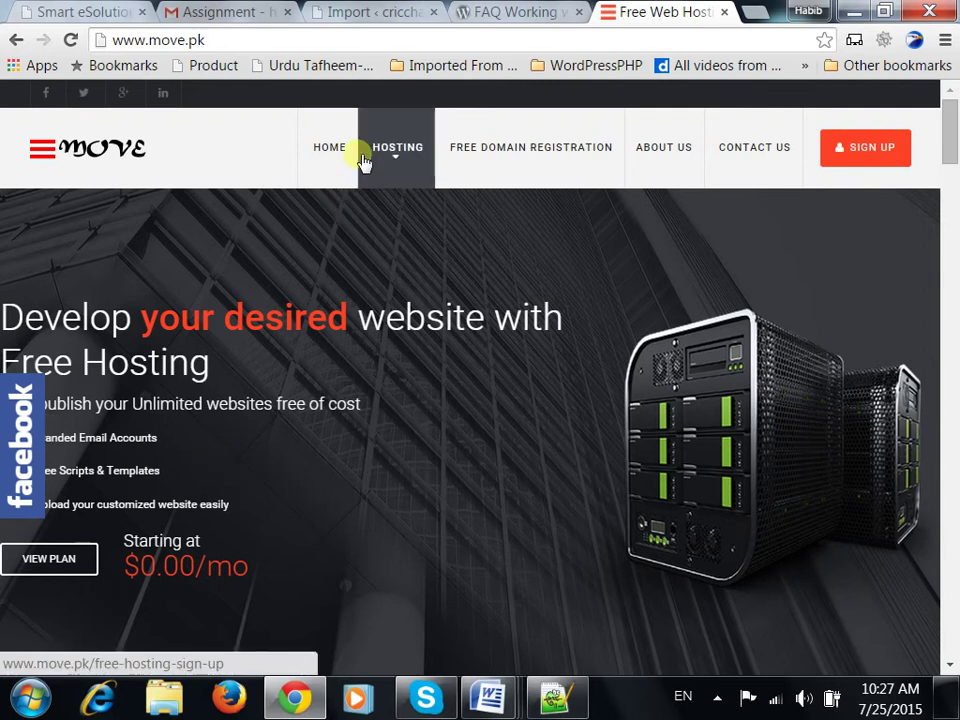
# Open the mysamplewebsite.base.pk link from the Gmail Assignment email
pyautogui.click(240, 12)
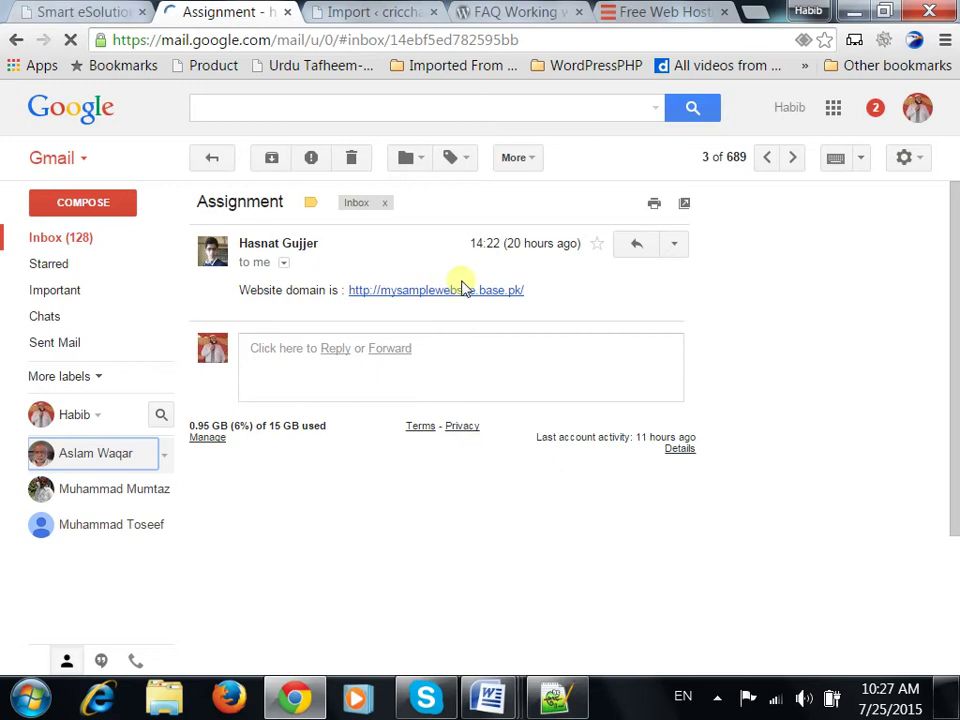
pyautogui.click(463, 293)
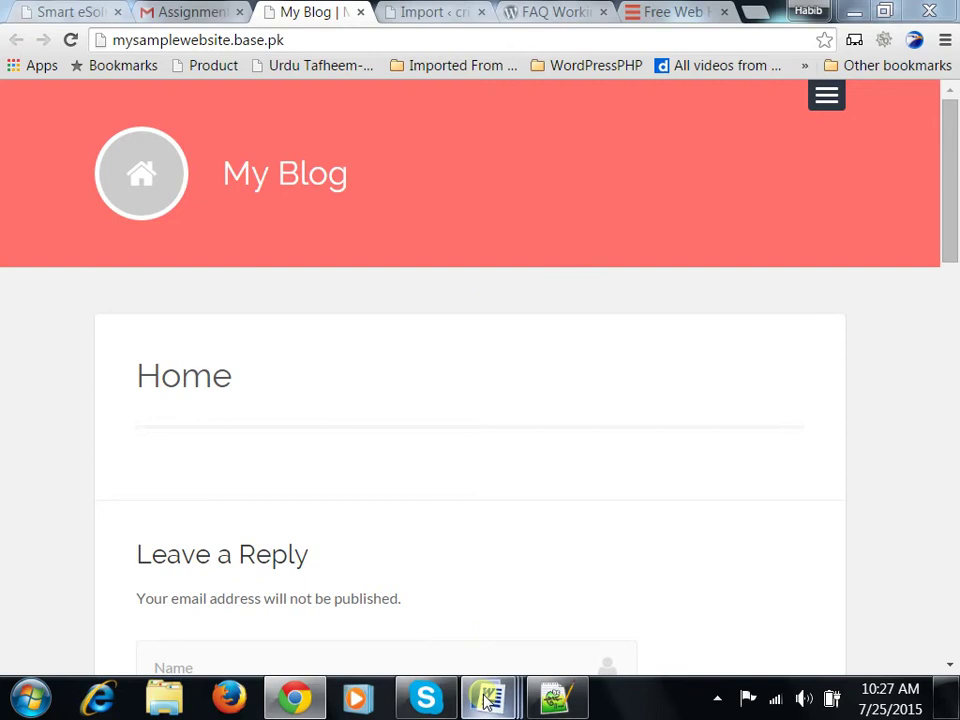
# In Word, append ' (officialhoster.com)' to the Hosting package list item
pyautogui.moveTo(487, 698)
pyautogui.click(663, 575)
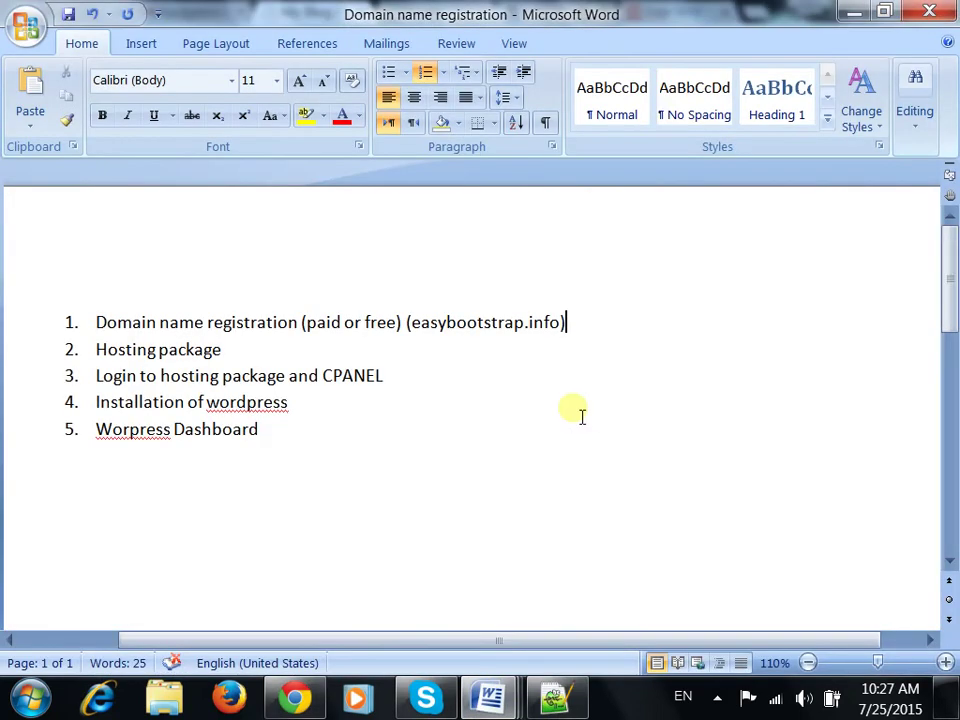
pyautogui.press('Down')
pyautogui.write('(')
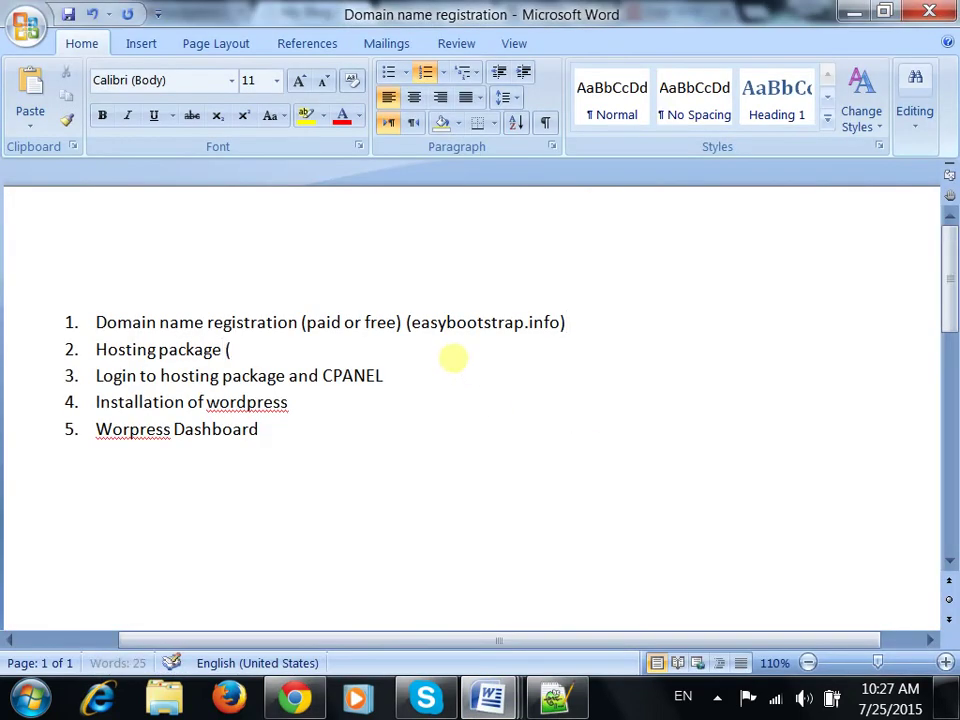
pyautogui.write('officialhsp')
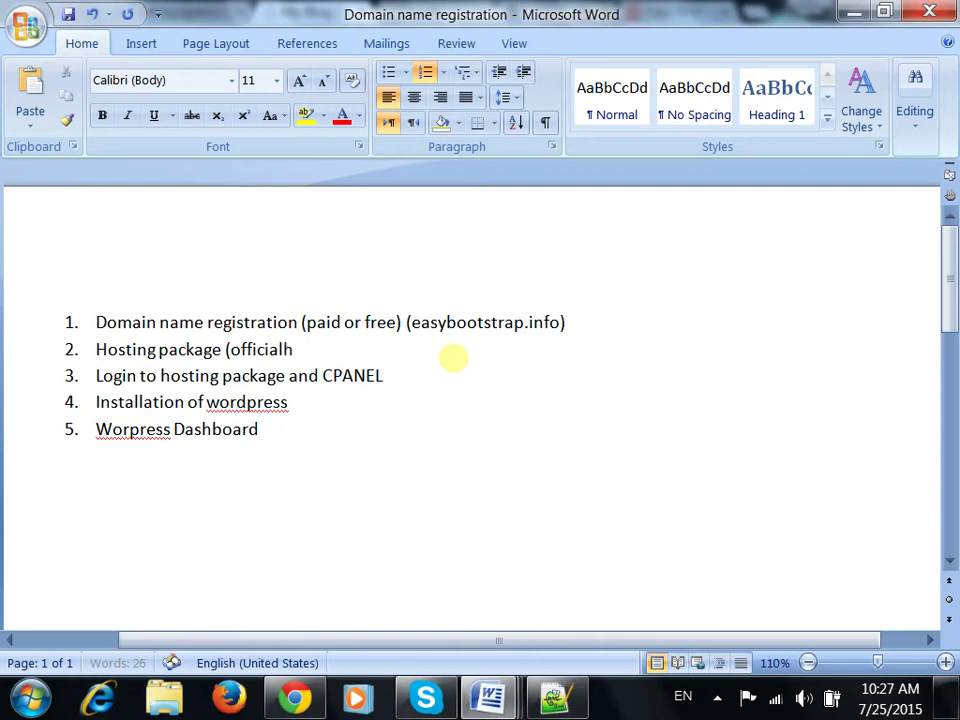
pyautogui.press('BackSpace')
pyautogui.press('BackSpace')
pyautogui.write('oster.com)')
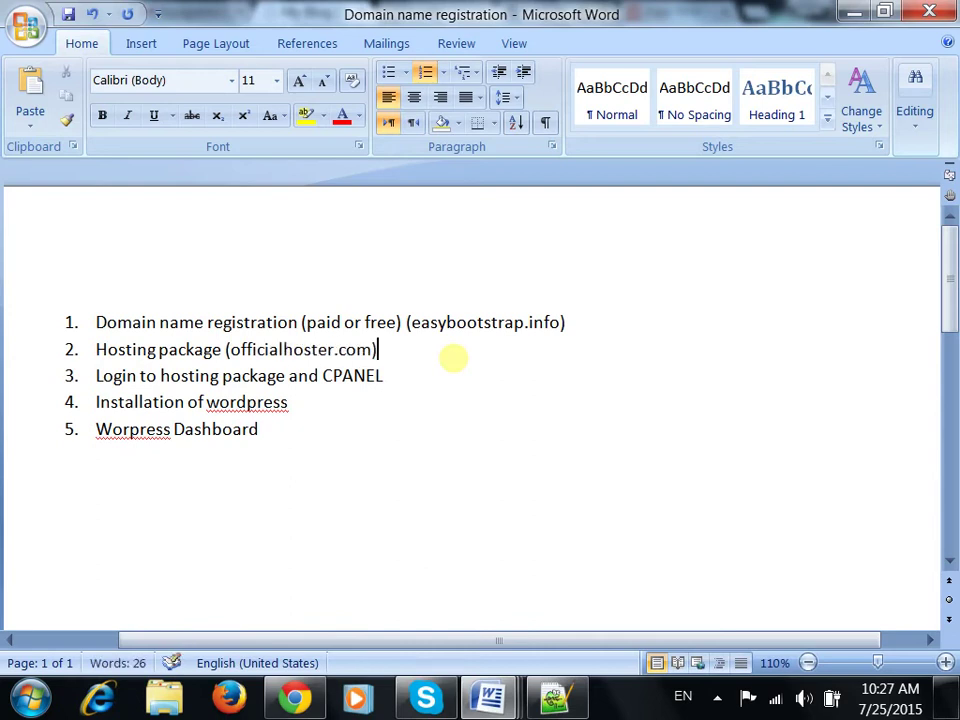
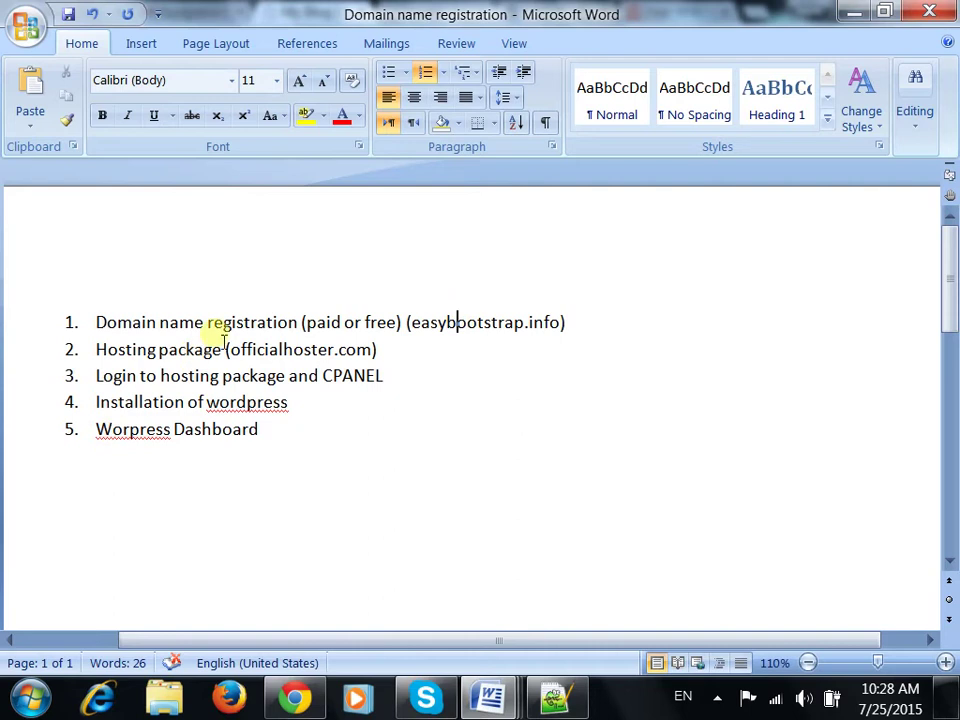
# Place the caret in the CPANEL login item of the Word checklist
pyautogui.click(204, 349)
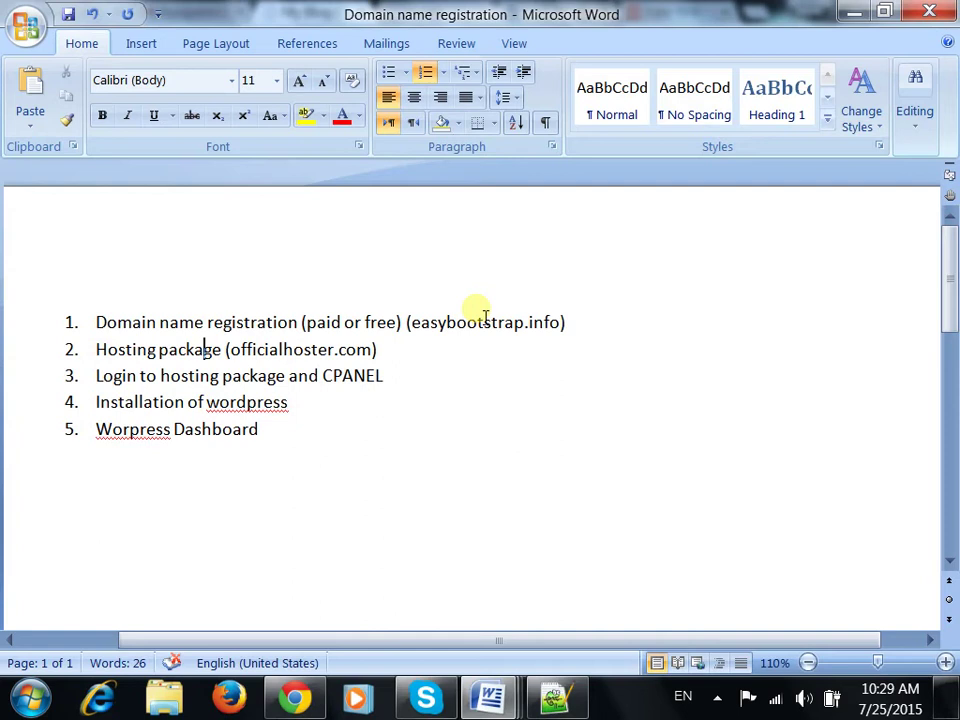
pyautogui.click(331, 375)
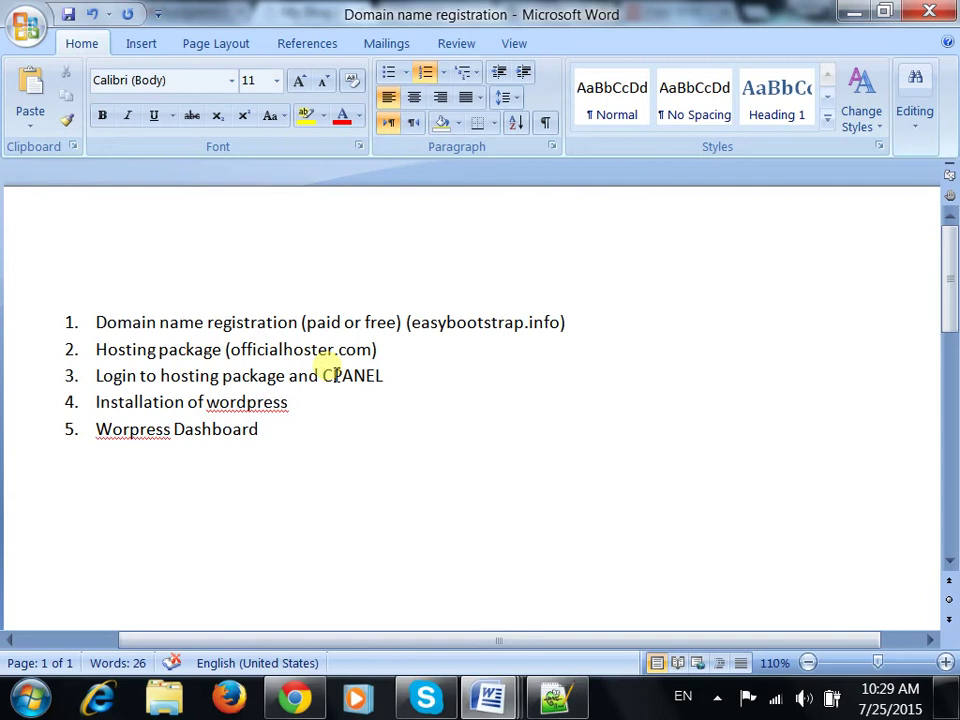
pyautogui.press('Left')
pyautogui.press('Left')
pyautogui.press('Left')
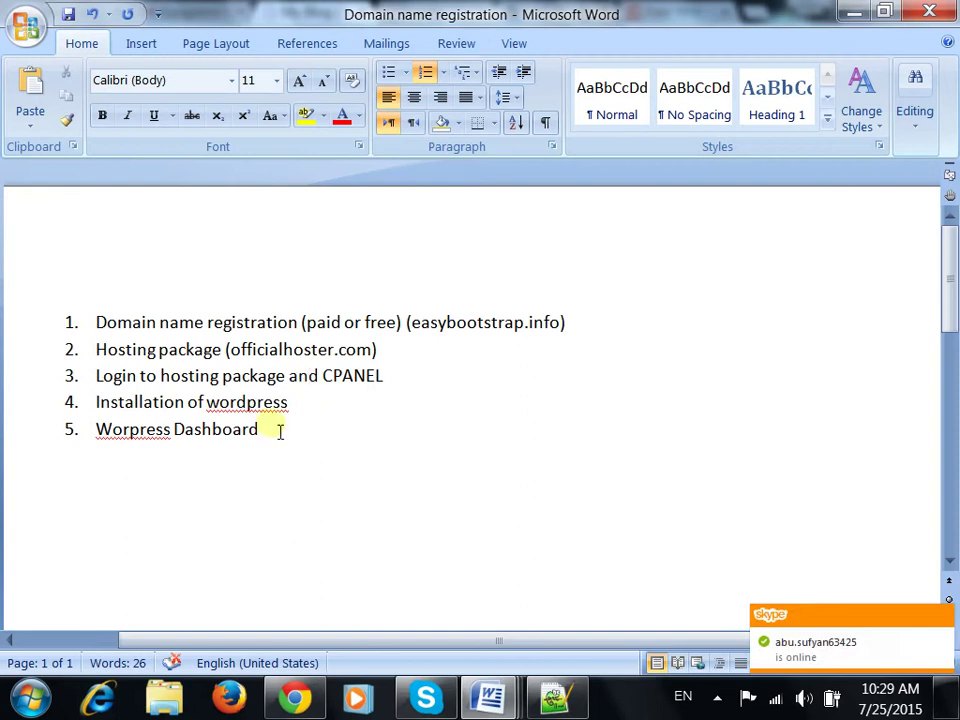
# In Gmail, open the 'Fwd: Your new officialhoster.com hosting account' email and scroll to its login details
pyautogui.click(295, 697)
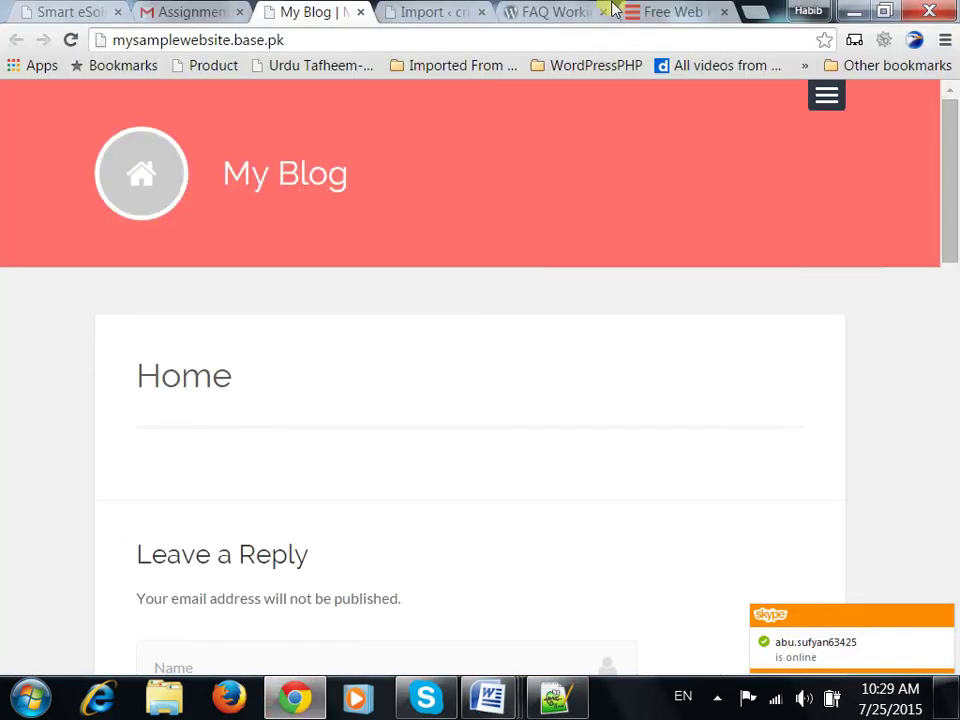
pyautogui.click(690, 12)
pyautogui.click(215, 12)
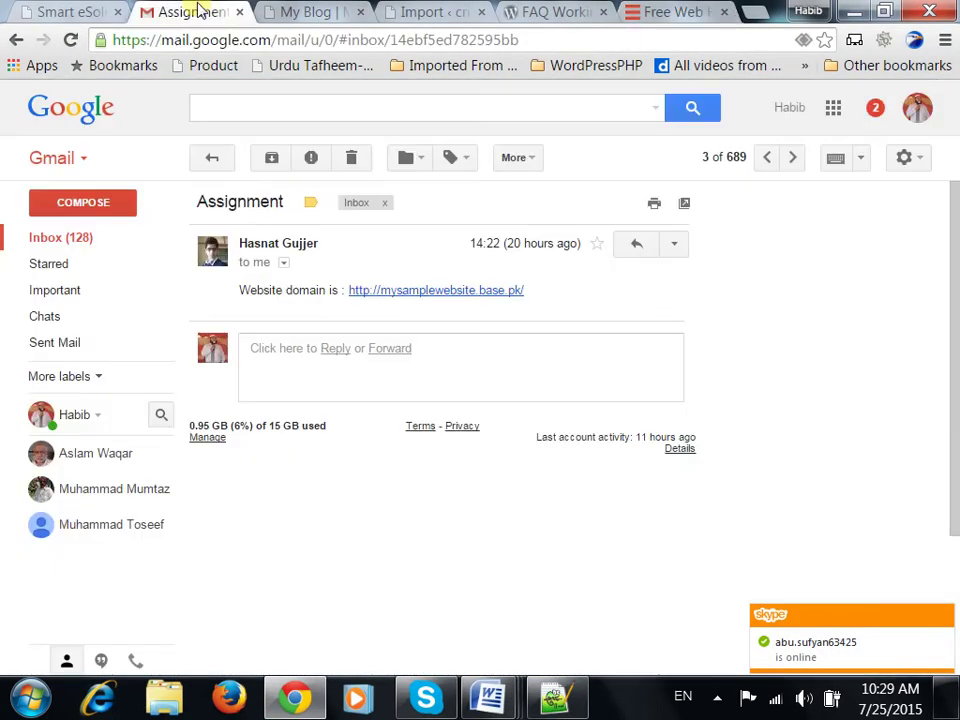
pyautogui.click(79, 240)
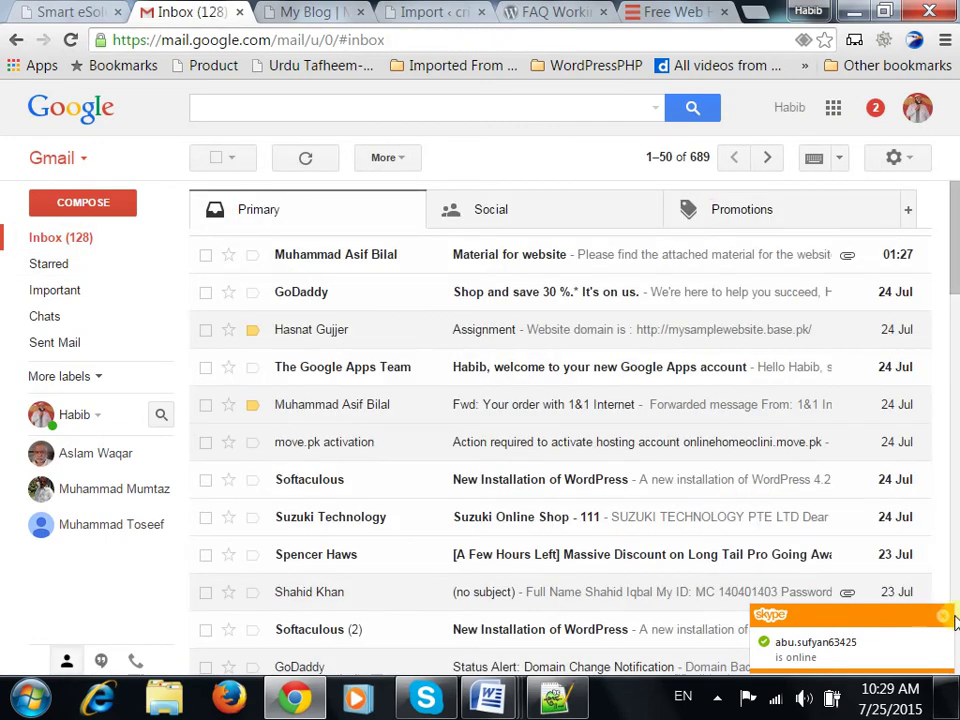
pyautogui.click(948, 622)
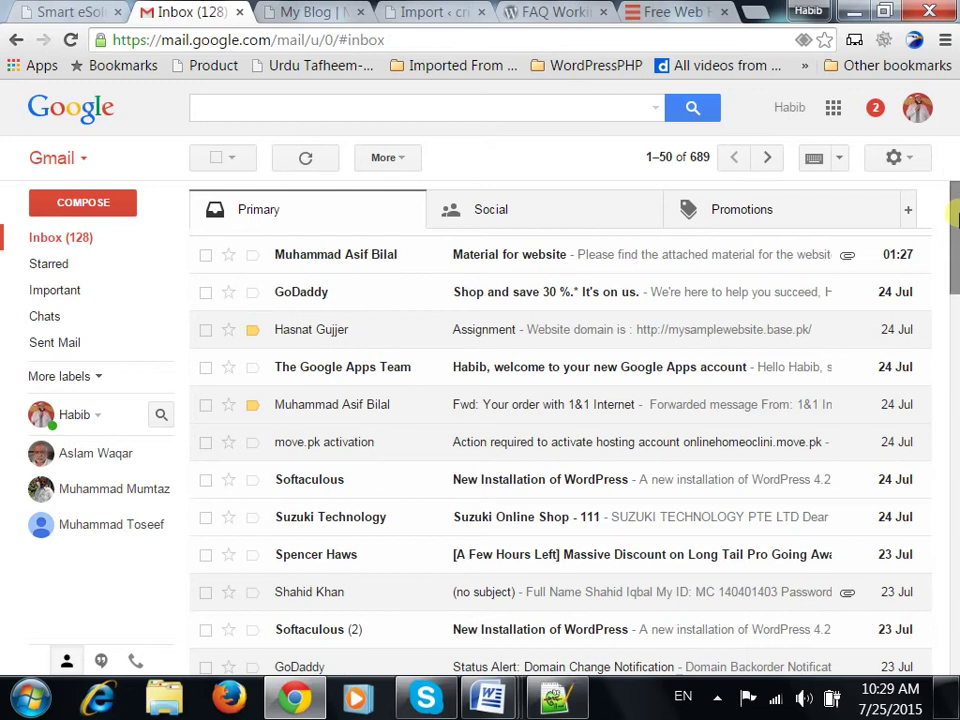
pyautogui.scroll(-1, 955, 255)
pyautogui.moveTo(955, 255); pyautogui.dragTo(955, 408)
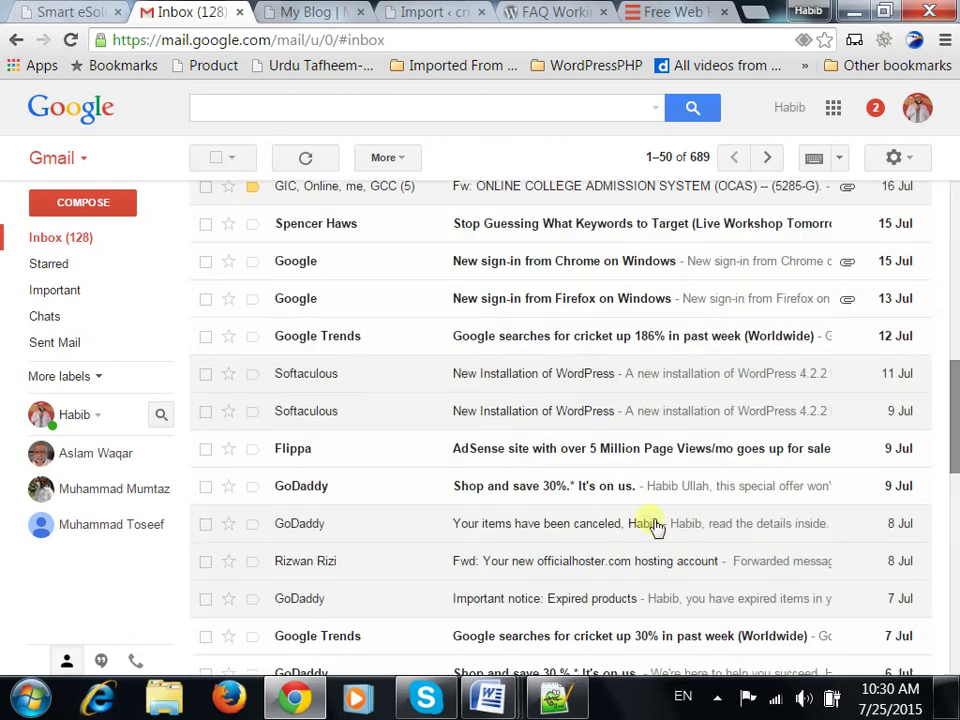
pyautogui.click(497, 570)
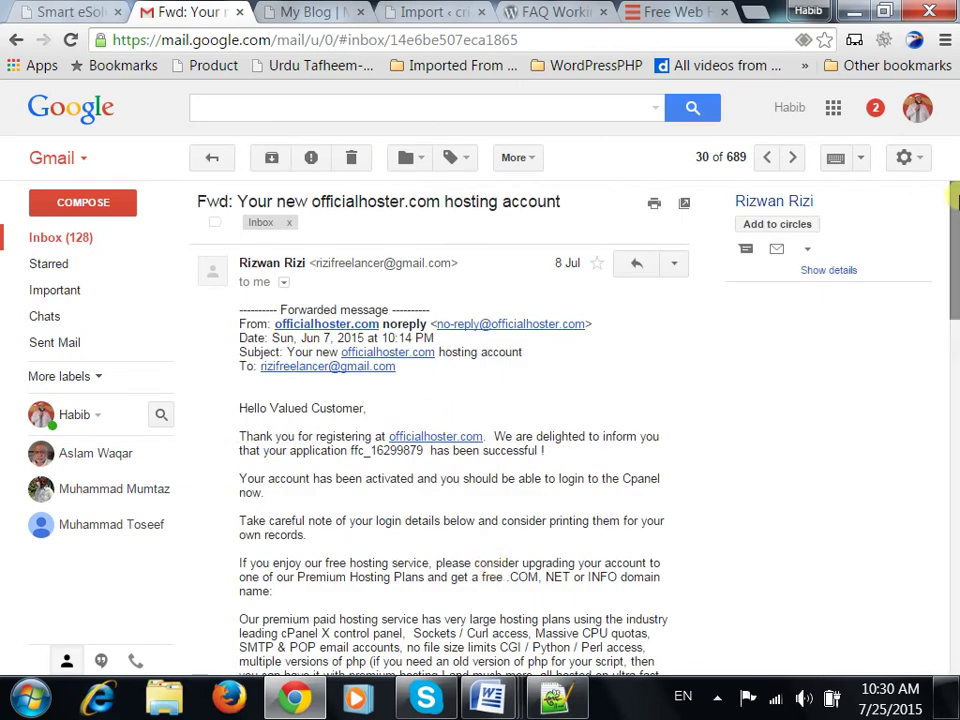
pyautogui.moveTo(955, 225); pyautogui.dragTo(955, 347)
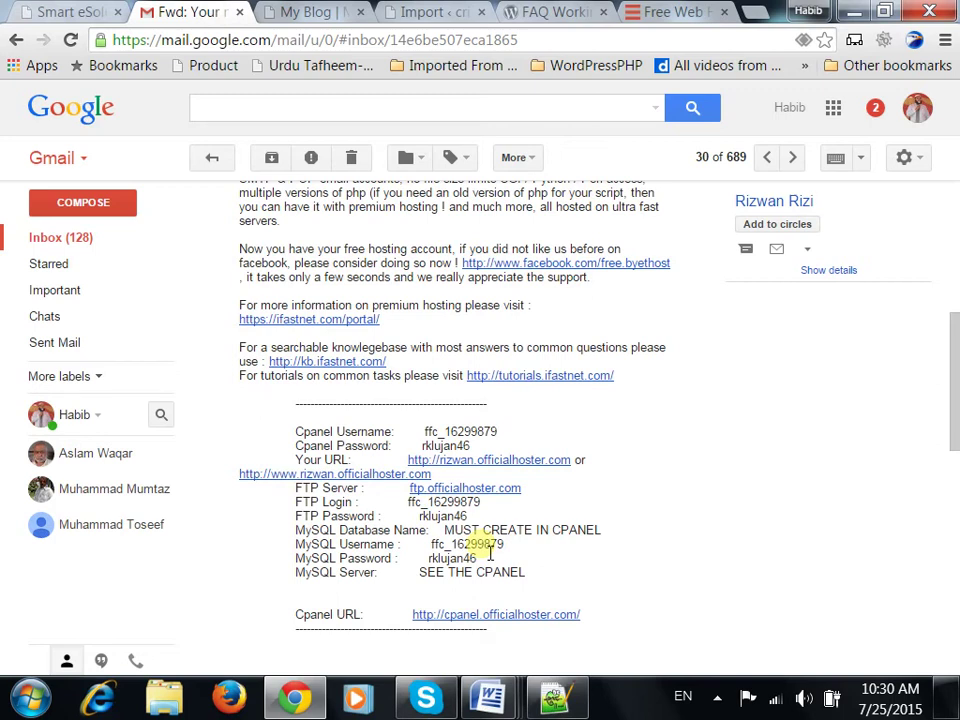
# Close the move.pk tab and open the email's cPanel login link in a new tab
pyautogui.click(686, 22)
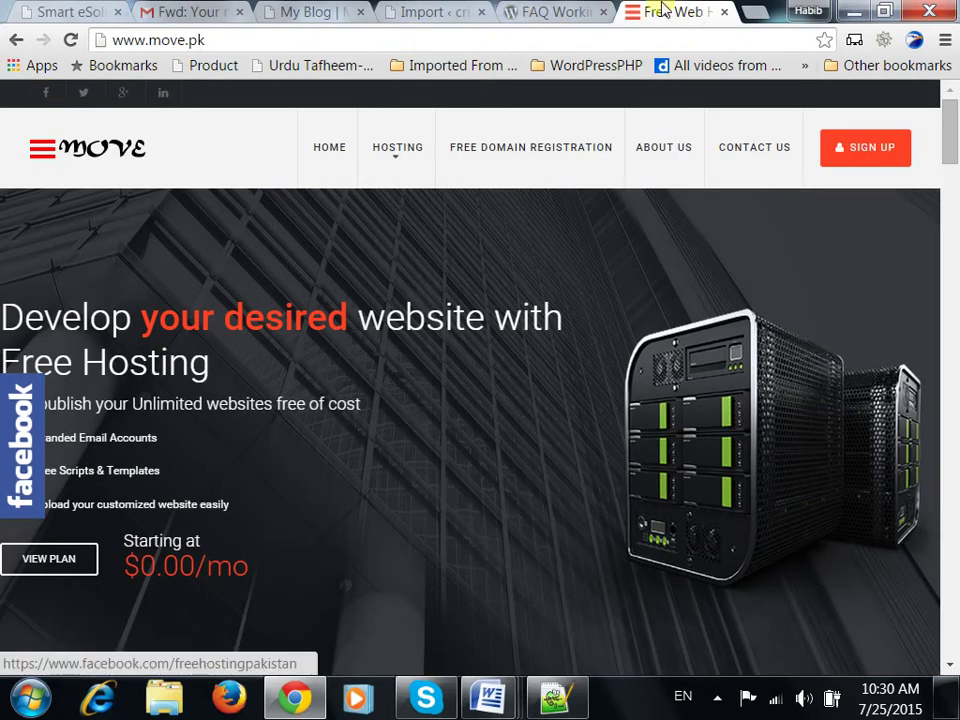
pyautogui.click(724, 12)
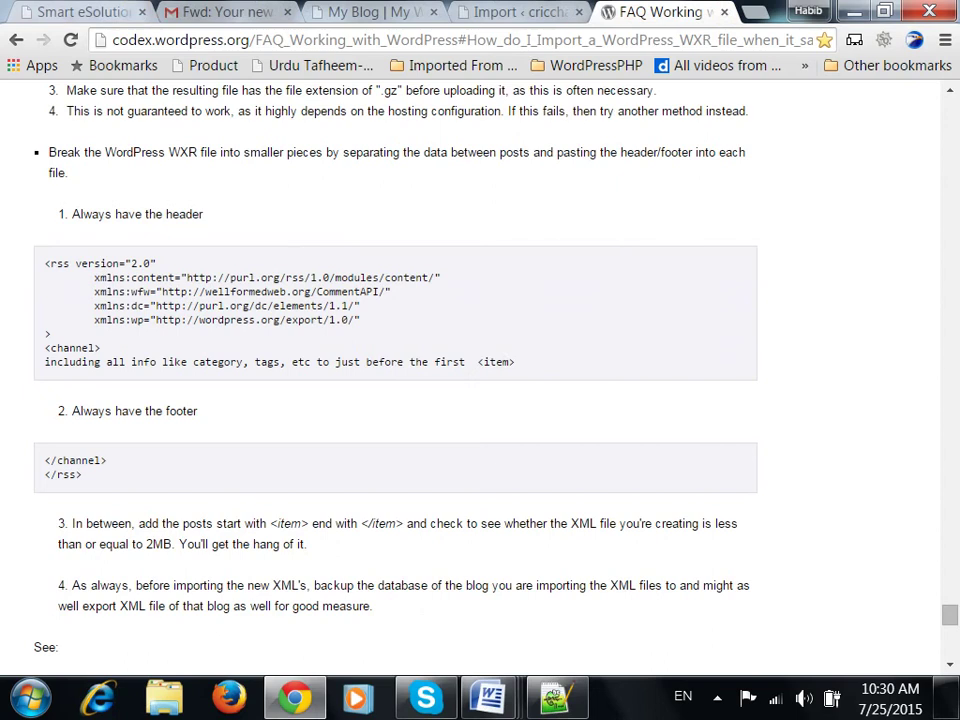
pyautogui.click(80, 12)
pyautogui.click(251, 11)
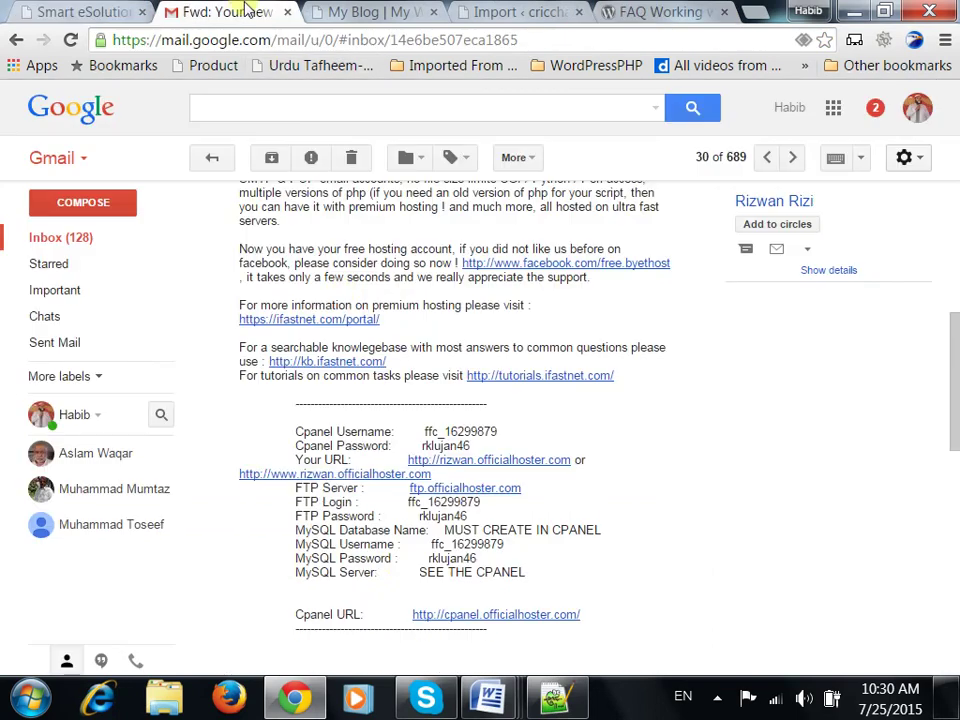
pyautogui.click(458, 622)
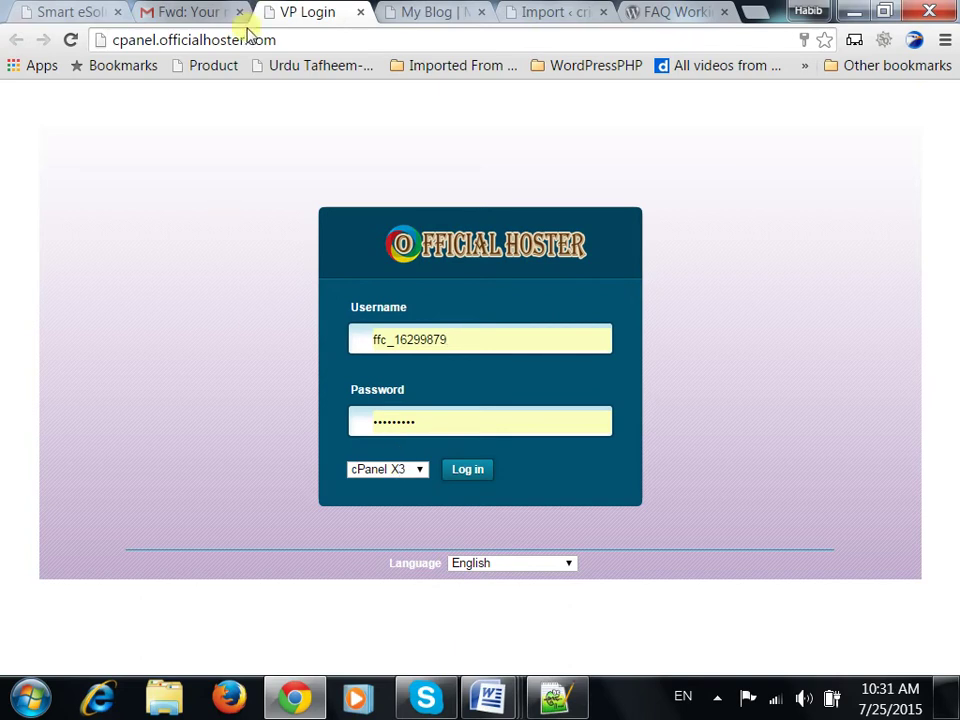
# Close the My Blog tab, log in to cPanel, and bring the 'Word press' document forward
pyautogui.click(412, 13)
pyautogui.click(481, 12)
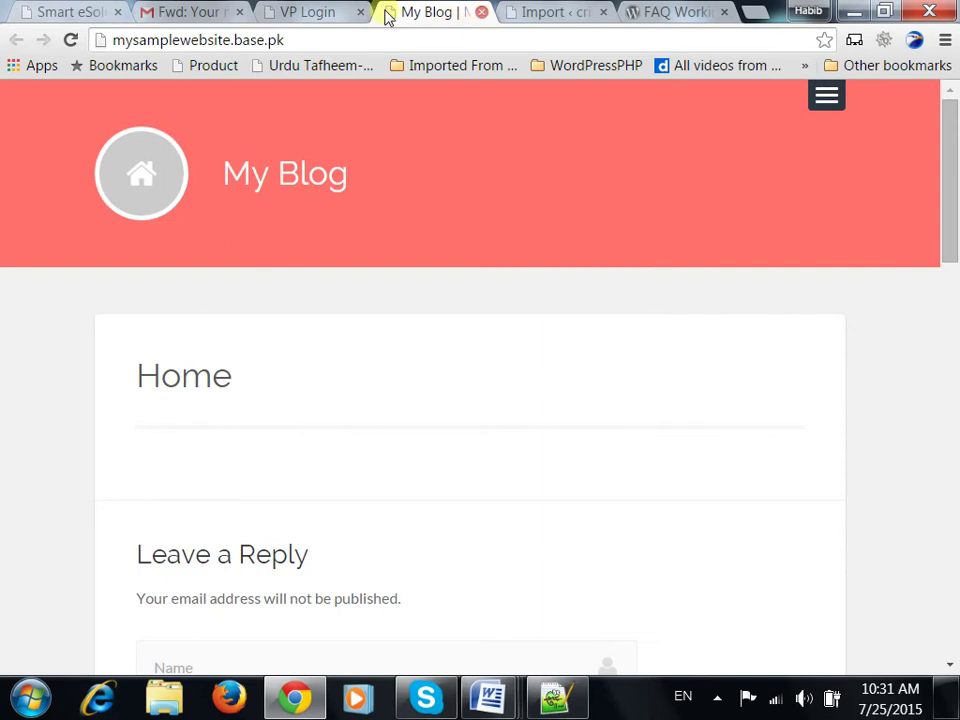
pyautogui.click(318, 12)
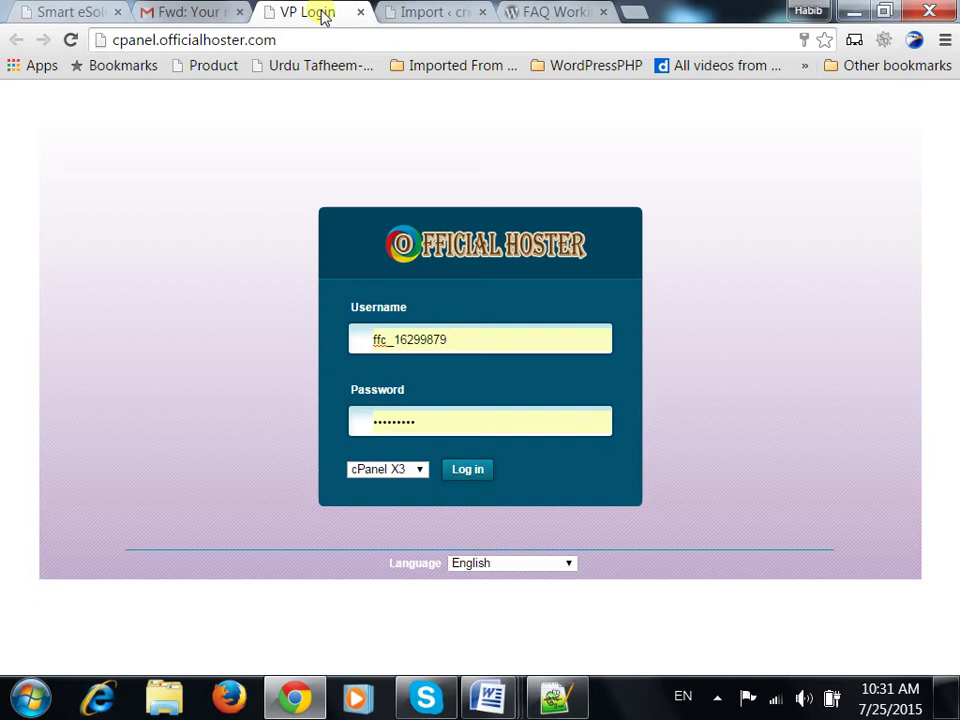
pyautogui.click(470, 475)
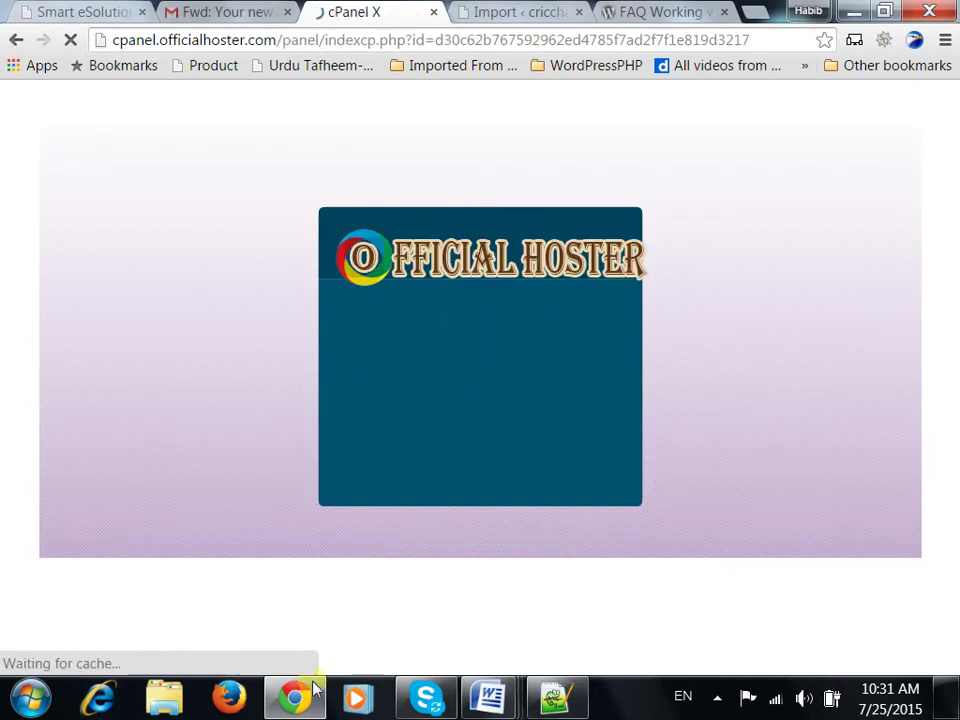
pyautogui.moveTo(470, 694)
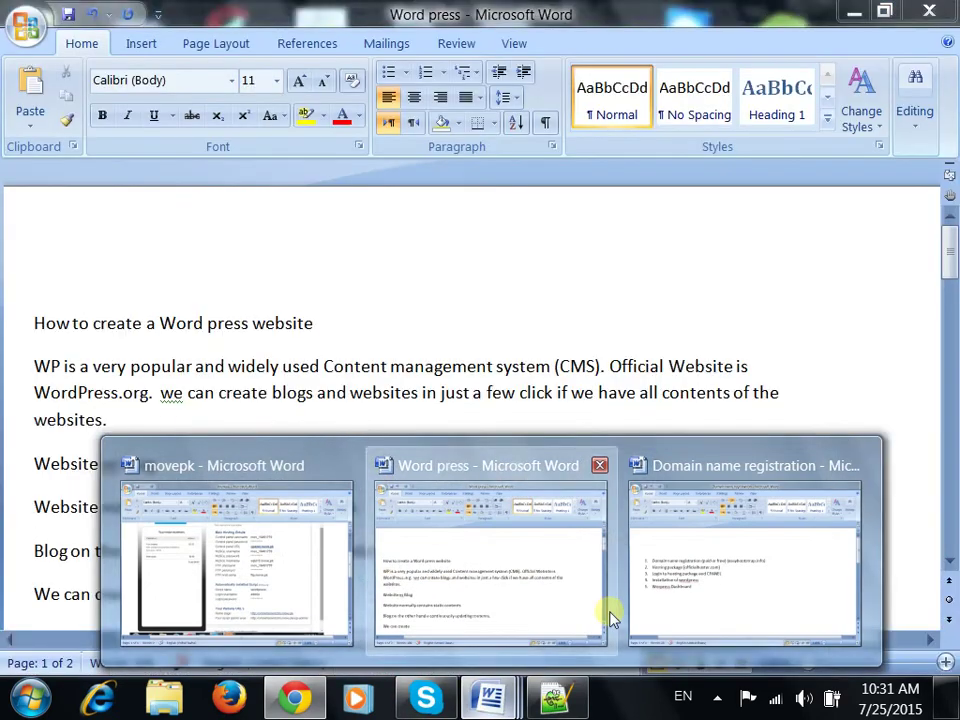
pyautogui.click(600, 610)
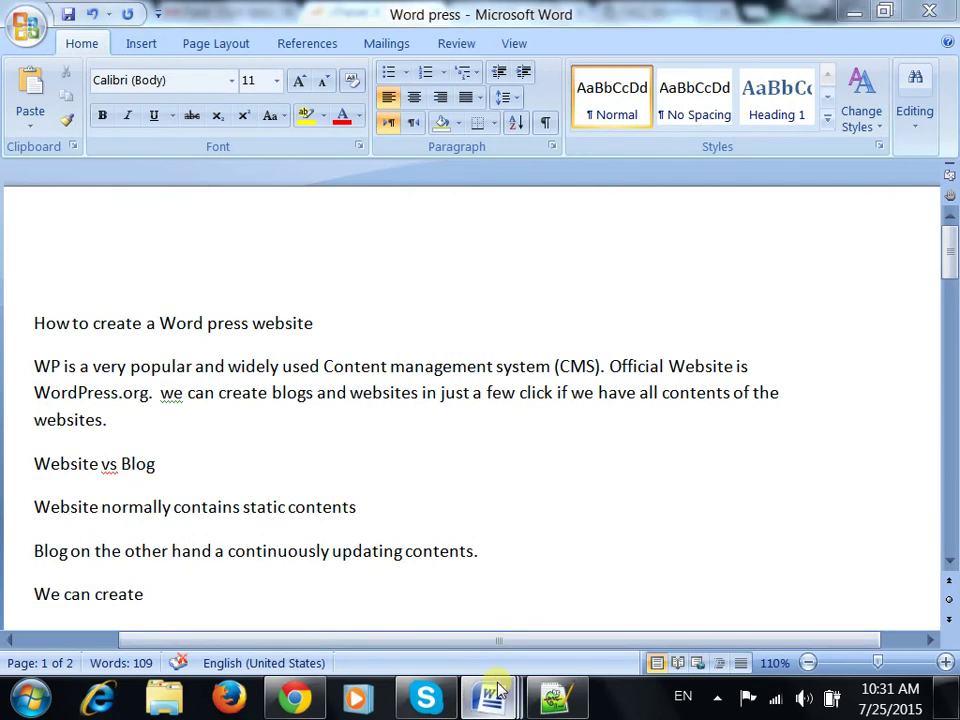
pyautogui.moveTo(490, 694)
pyautogui.click(632, 589)
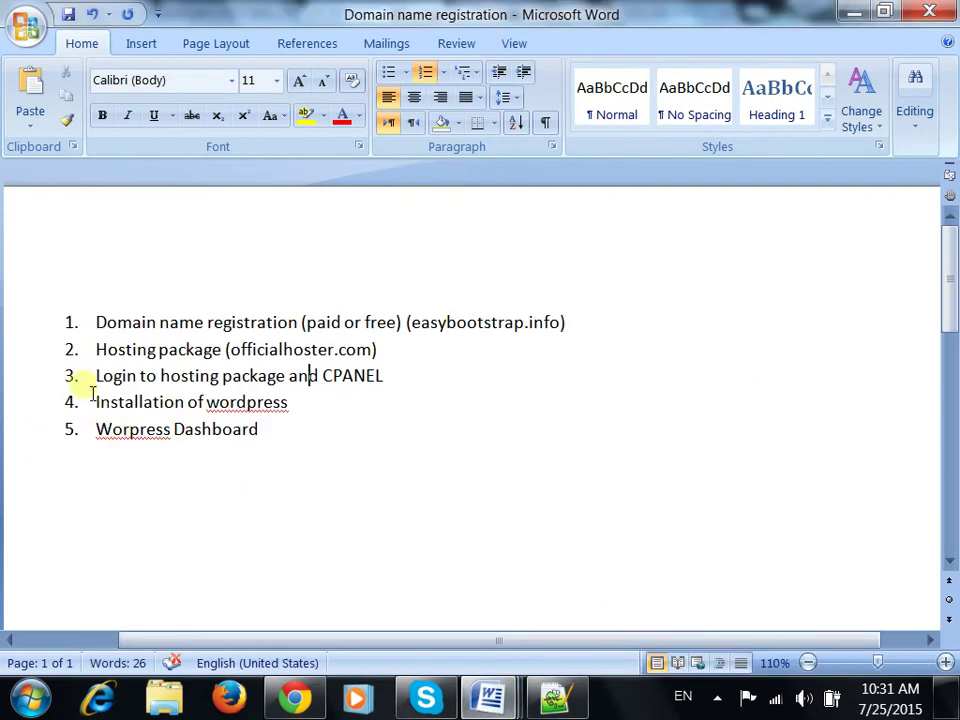
pyautogui.moveTo(96, 401); pyautogui.dragTo(294, 420)
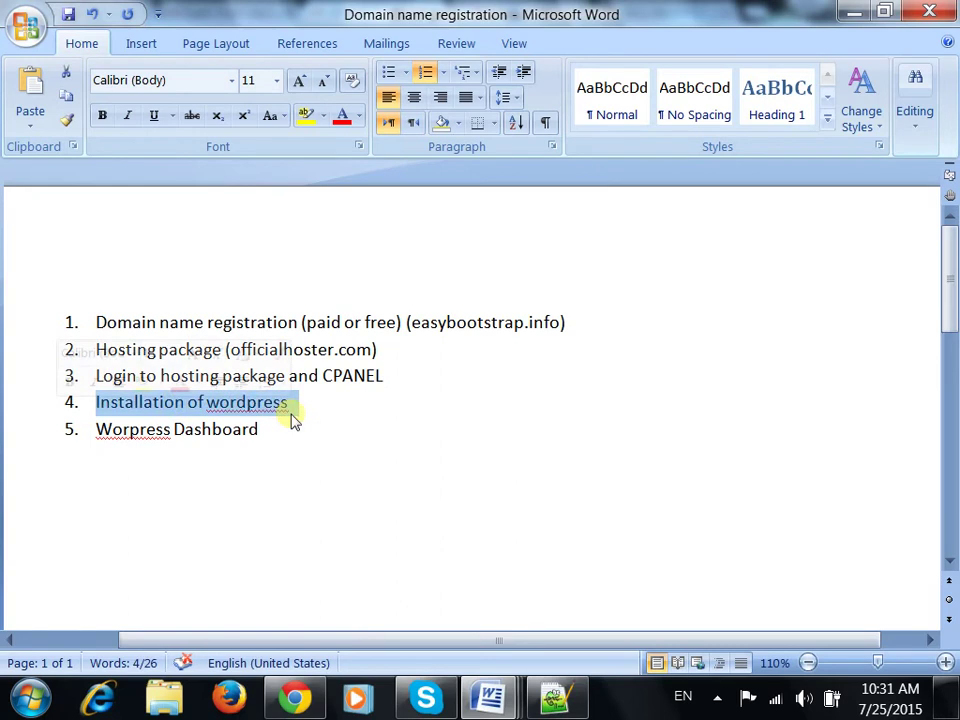
pyautogui.click(210, 440)
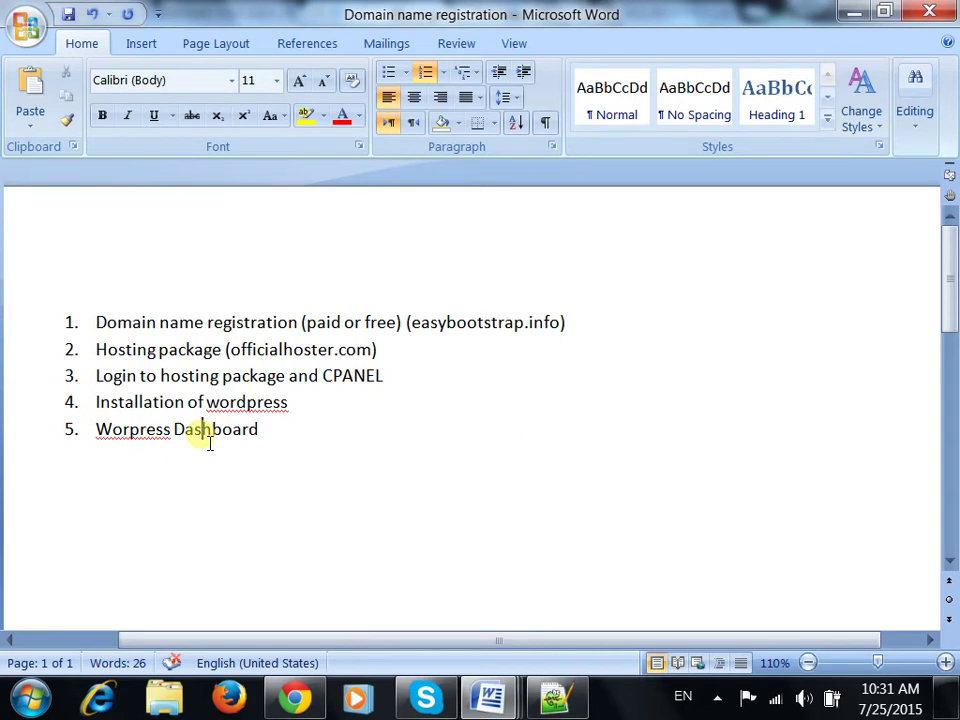
pyautogui.click(290, 697)
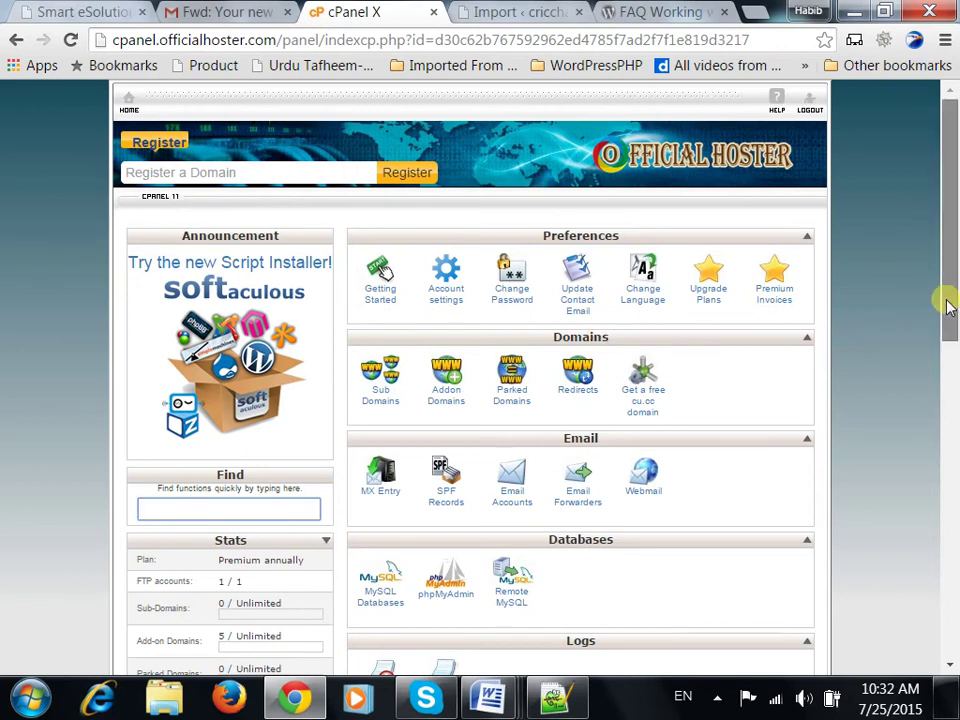
# Scroll down to Software/Services and launch Softaculous
pyautogui.moveTo(949, 307); pyautogui.dragTo(955, 570)
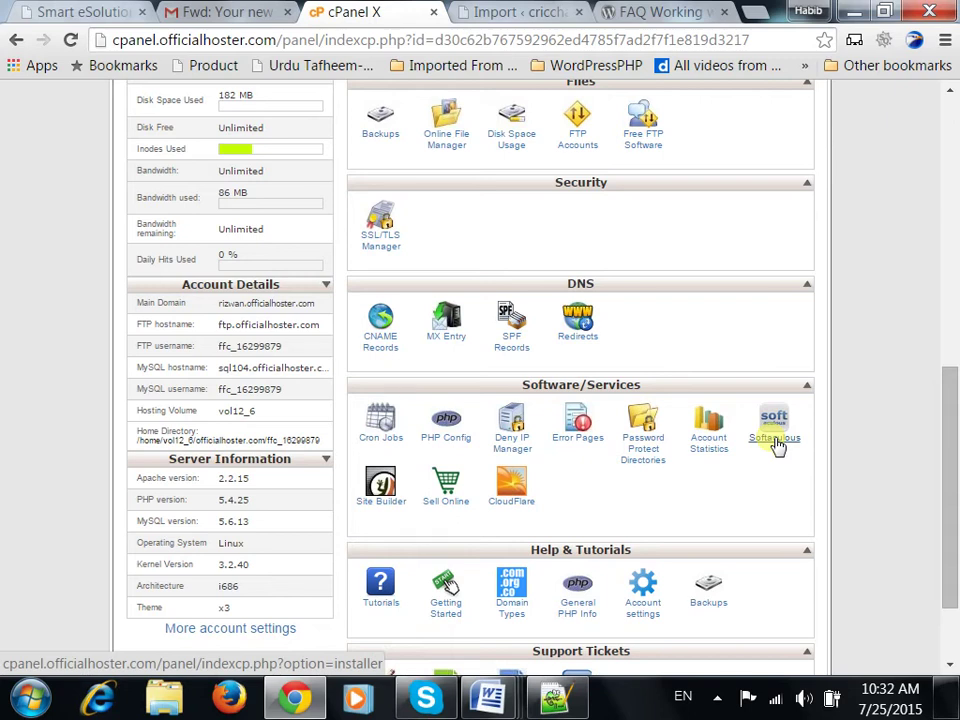
pyautogui.click(776, 440)
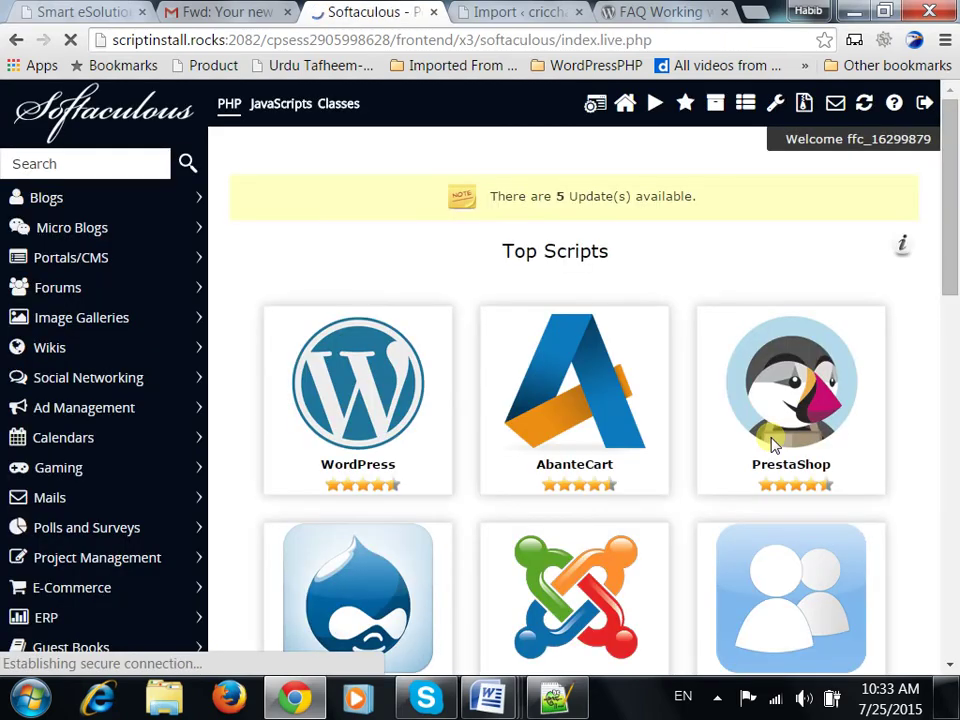
# Start the WordPress install from the Softaculous Top Scripts
pyautogui.moveTo(778, 444)
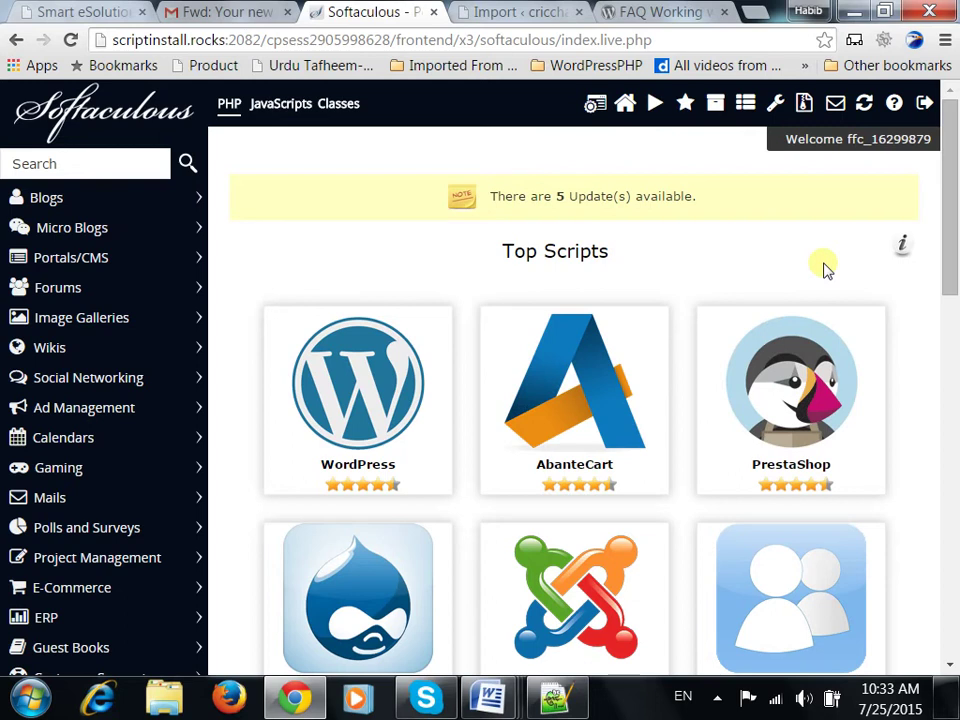
pyautogui.moveTo(400, 400)
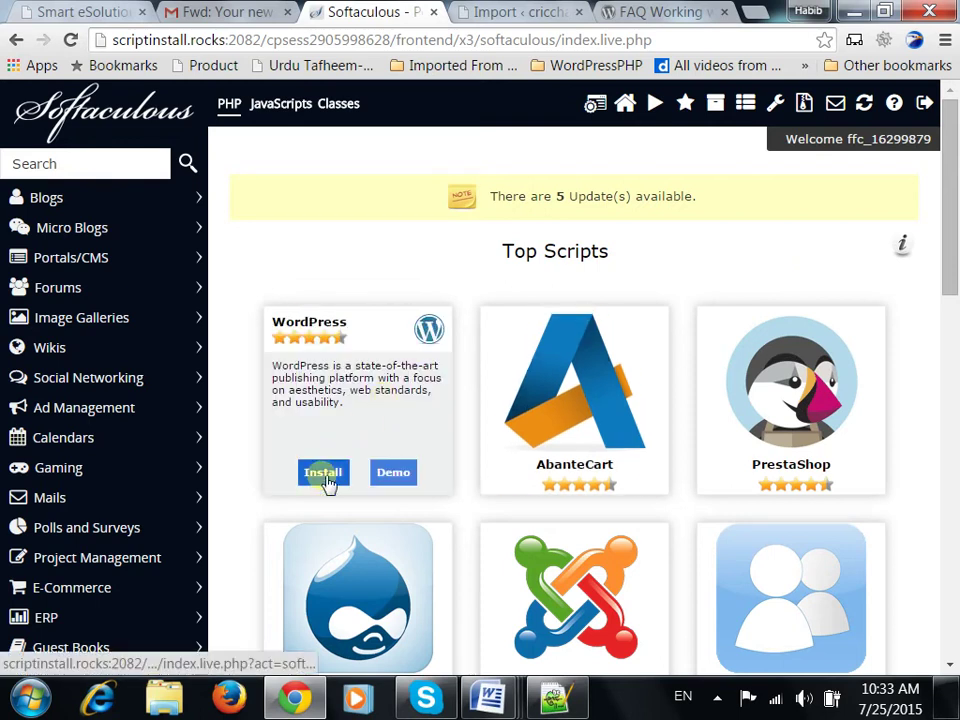
pyautogui.click(325, 481)
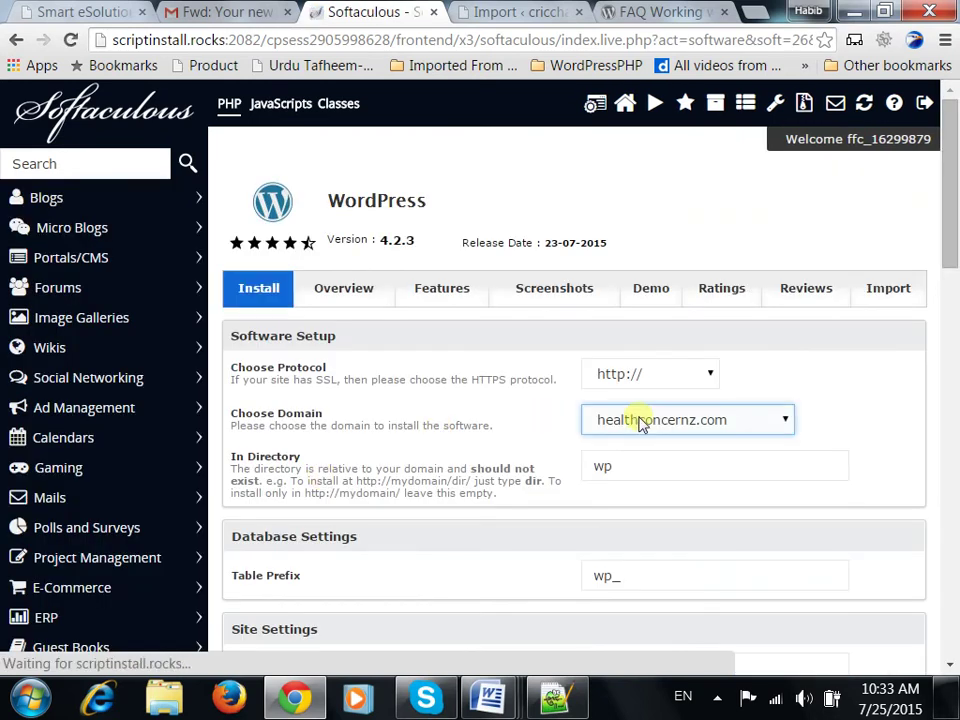
# Install on easybootstrap.info with the 'wp' directory cleared so it goes to the domain root
pyautogui.click(771, 420)
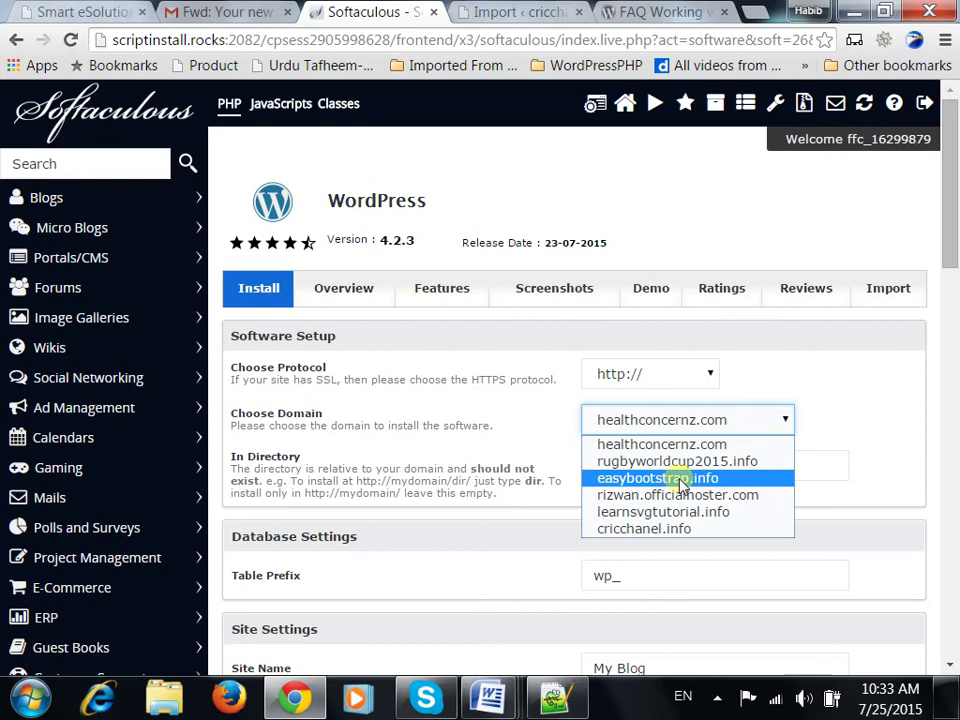
pyautogui.click(680, 479)
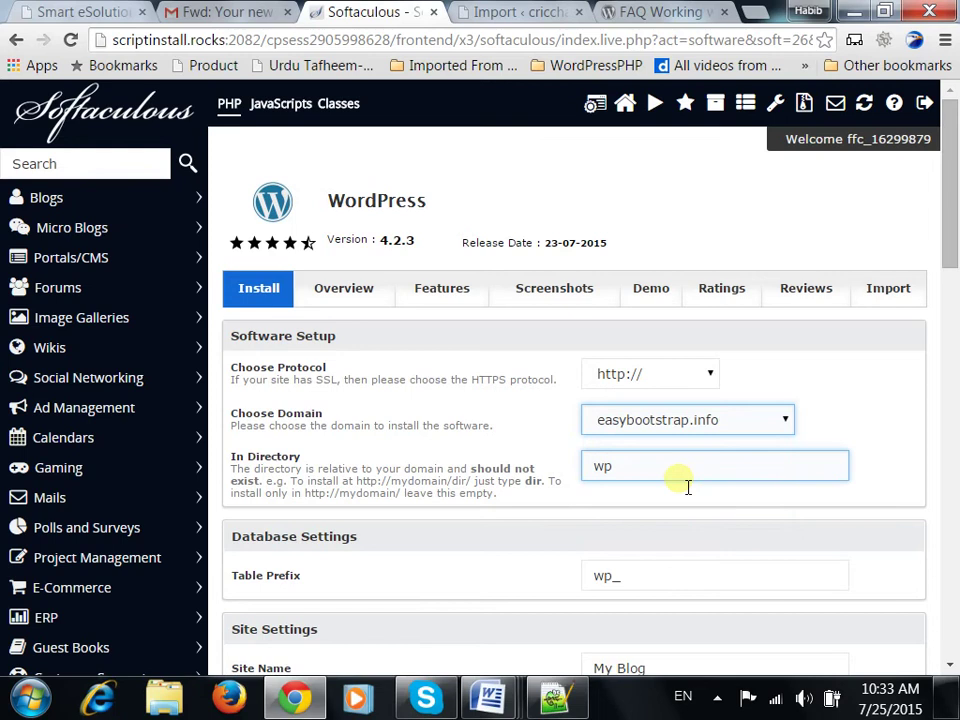
pyautogui.click(688, 480)
pyautogui.press('BackSpace')
pyautogui.press('BackSpace')
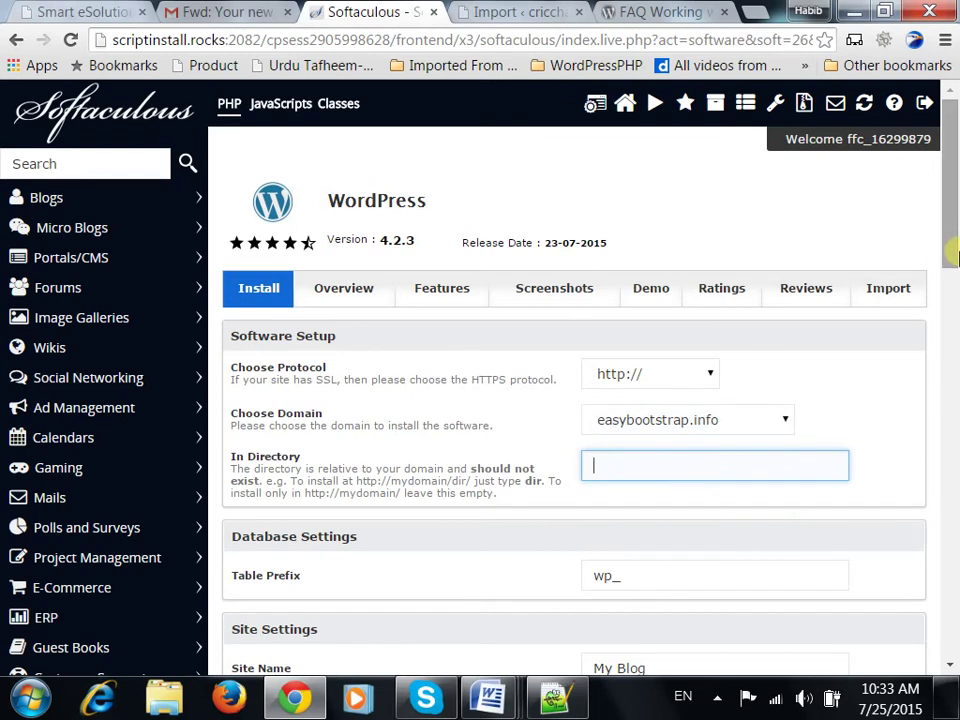
pyautogui.moveTo(949, 242); pyautogui.dragTo(950, 392)
# Replace the default site name 'My Blog' with 'Easy Bootstrap Tutorial'
pyautogui.click(674, 198)
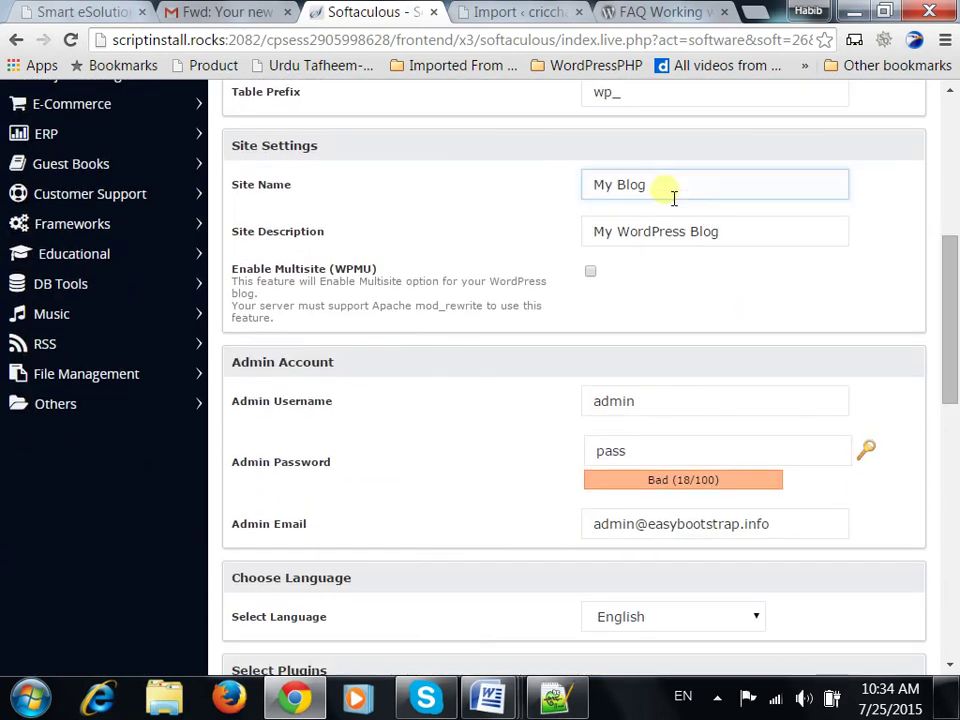
pyautogui.press('BackSpace')
pyautogui.press('BackSpace')
pyautogui.press('BackSpace')
pyautogui.press('BackSpace')
pyautogui.press('BackSpace')
pyautogui.press('BackSpace')
pyautogui.press('BackSpace')
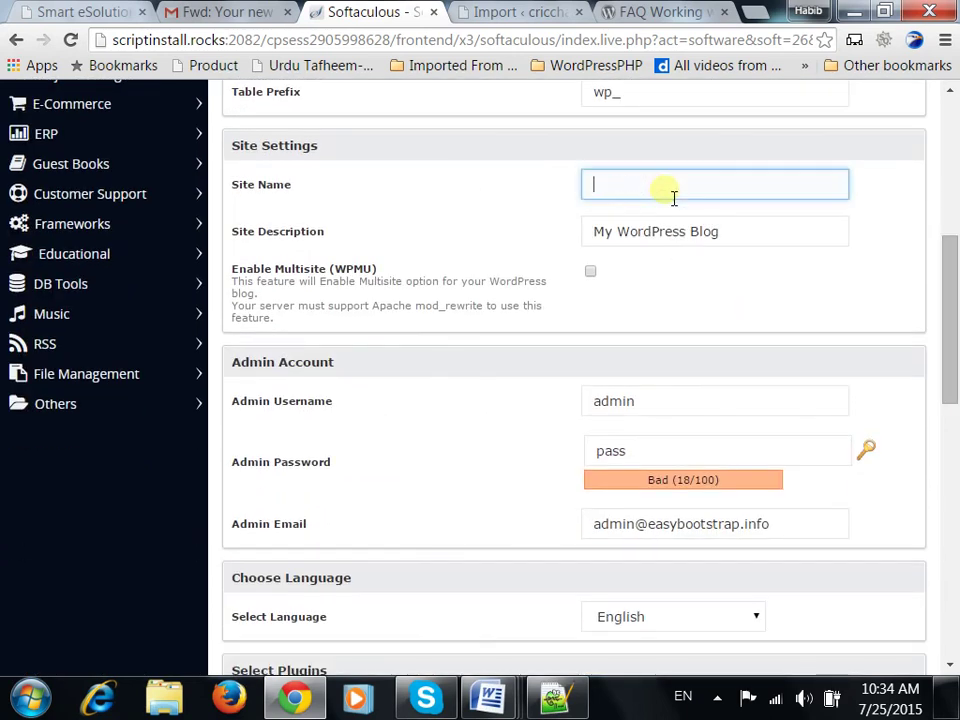
pyautogui.write('Easy Bootstap')
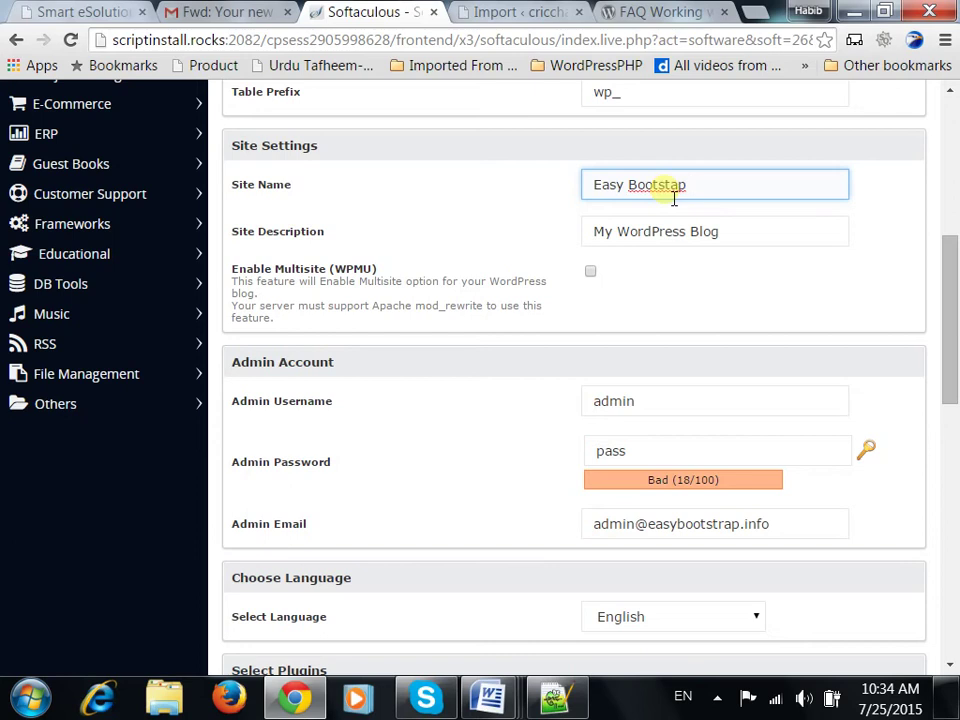
pyautogui.press('BackSpace')
pyautogui.press('BackSpace')
pyautogui.press('BackSpace')
pyautogui.write('trap Tutorial')
pyautogui.click(666, 240)
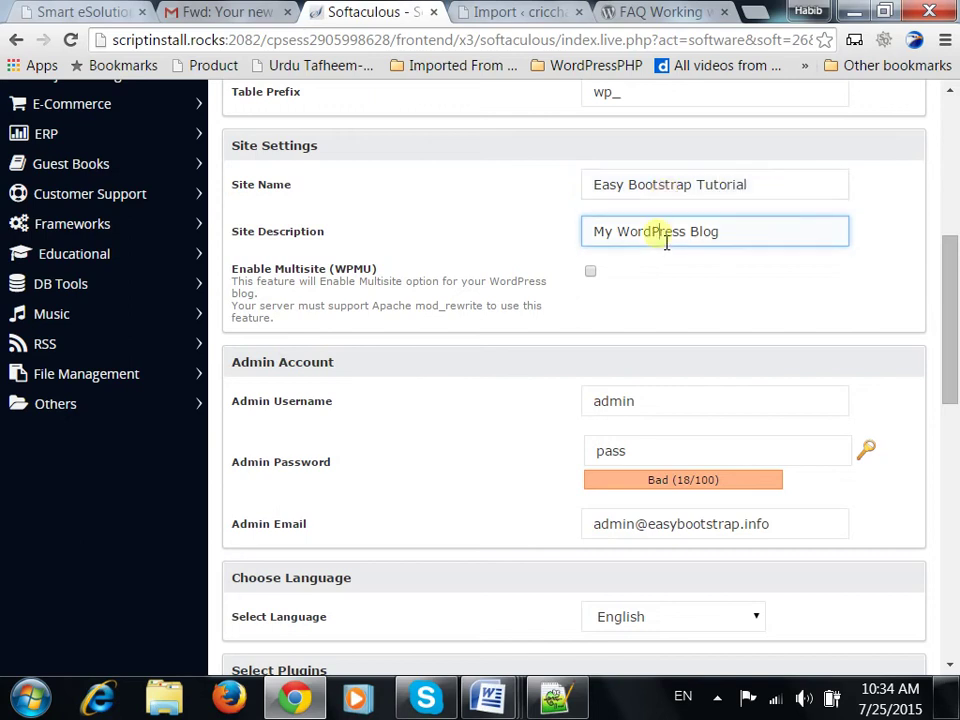
pyautogui.tripleClick(666, 242)
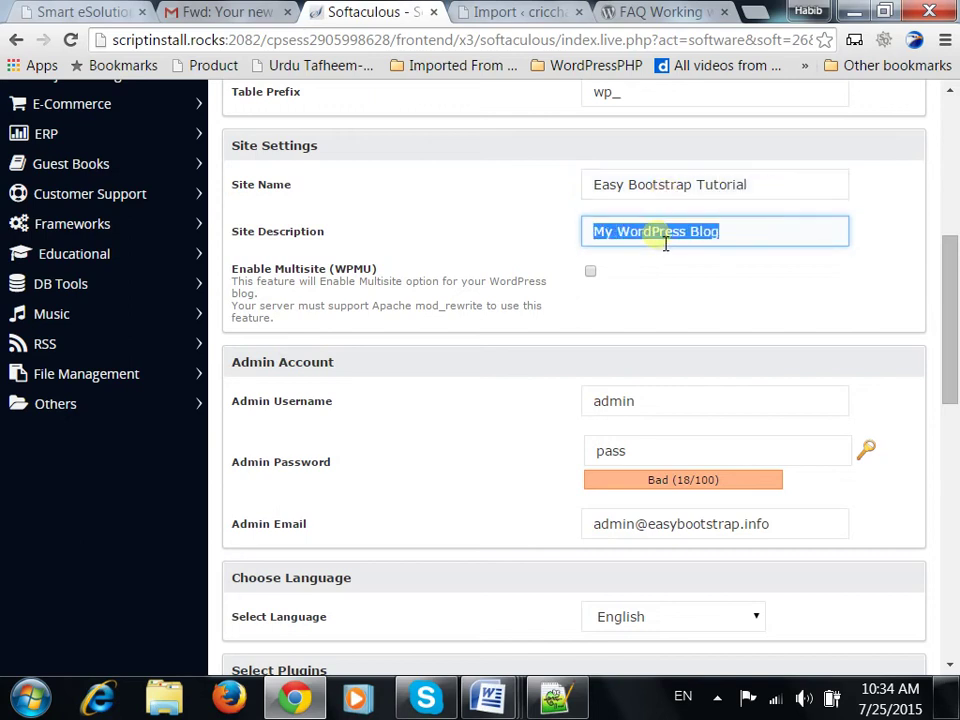
# Change the site name to 'EasyBootstrap.info' and set description 'An Easy and Complete Bootstarap Tutorial...'
pyautogui.click(637, 190)
pyautogui.press('BackSpace')
pyautogui.press('Right')
pyautogui.press('Right')
pyautogui.press('Right')
pyautogui.press('Right')
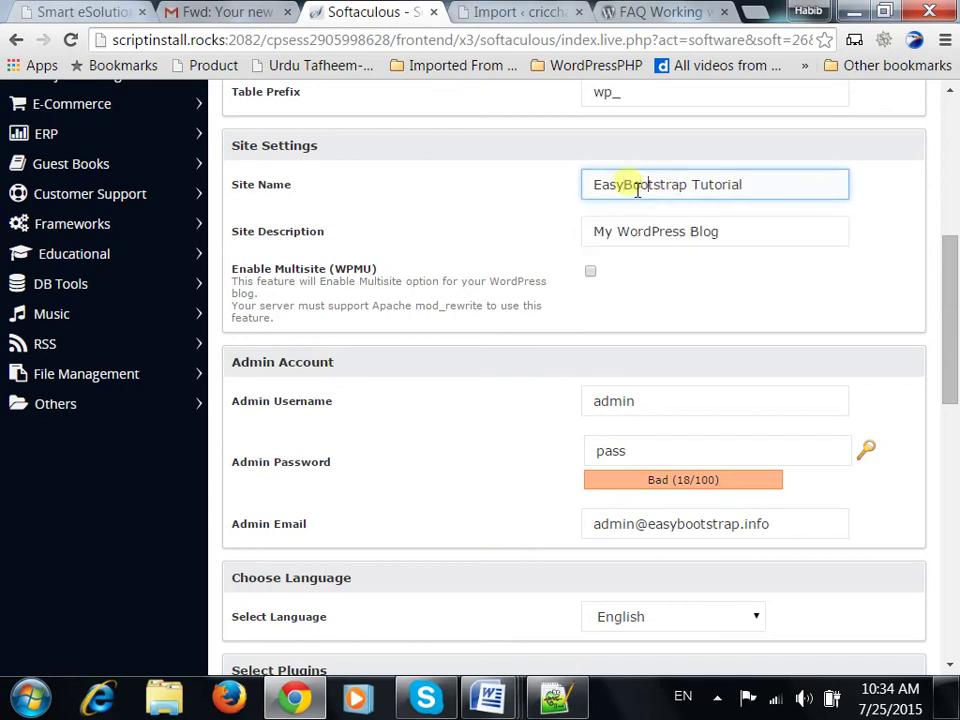
pyautogui.press('Right')
pyautogui.press('Right')
pyautogui.press('Right')
pyautogui.write('.info')
pyautogui.press('Delete')
pyautogui.press('Delete')
pyautogui.press('Delete')
pyautogui.press('Delete')
pyautogui.press('Delete')
pyautogui.press('Delete')
pyautogui.press('Delete')
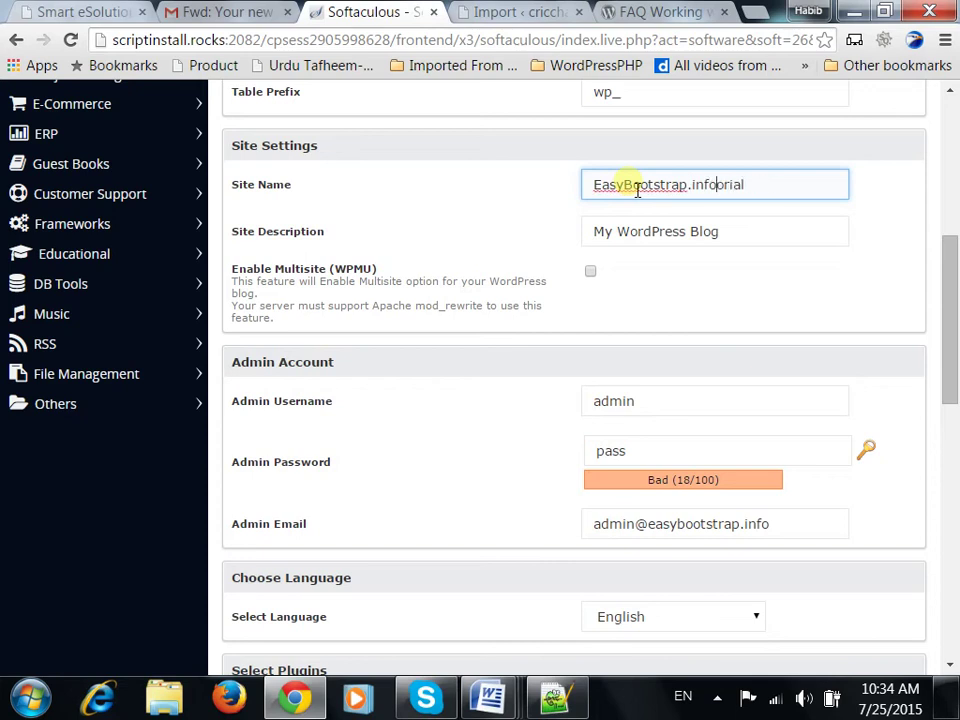
pyautogui.press('Delete')
pyautogui.press('Delete')
pyautogui.press('Tab')
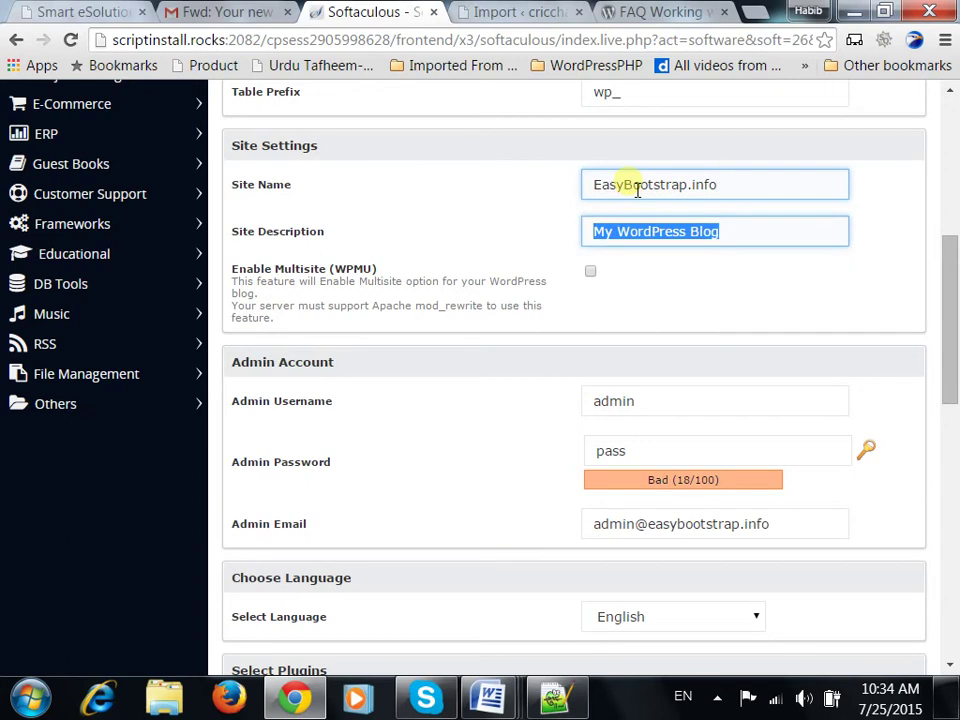
pyautogui.write('An ')
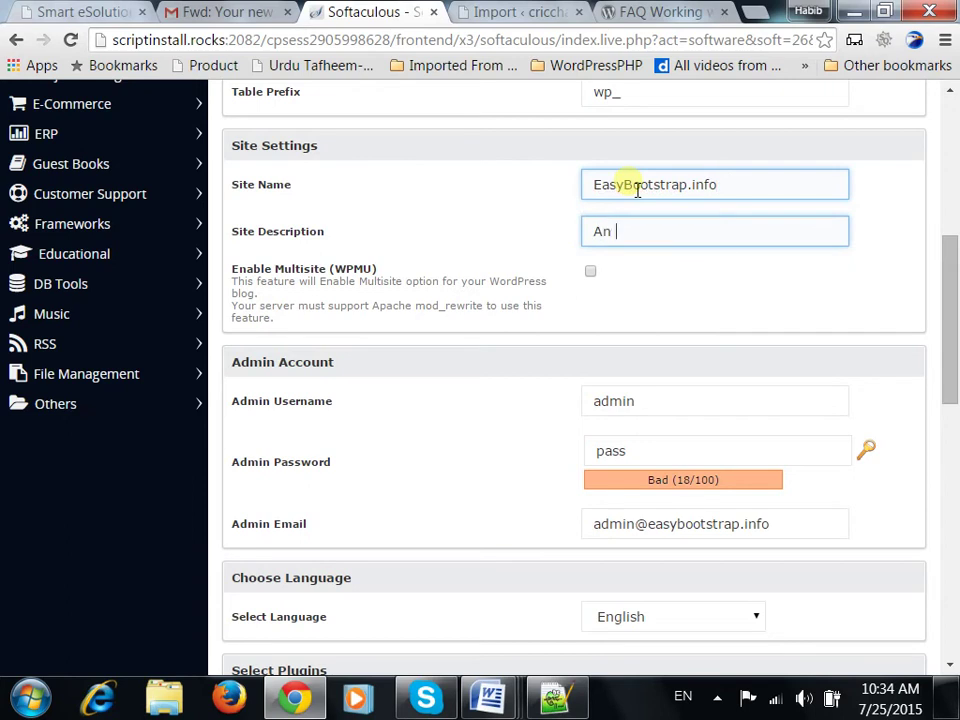
pyautogui.write('Easy and Complete Bo')
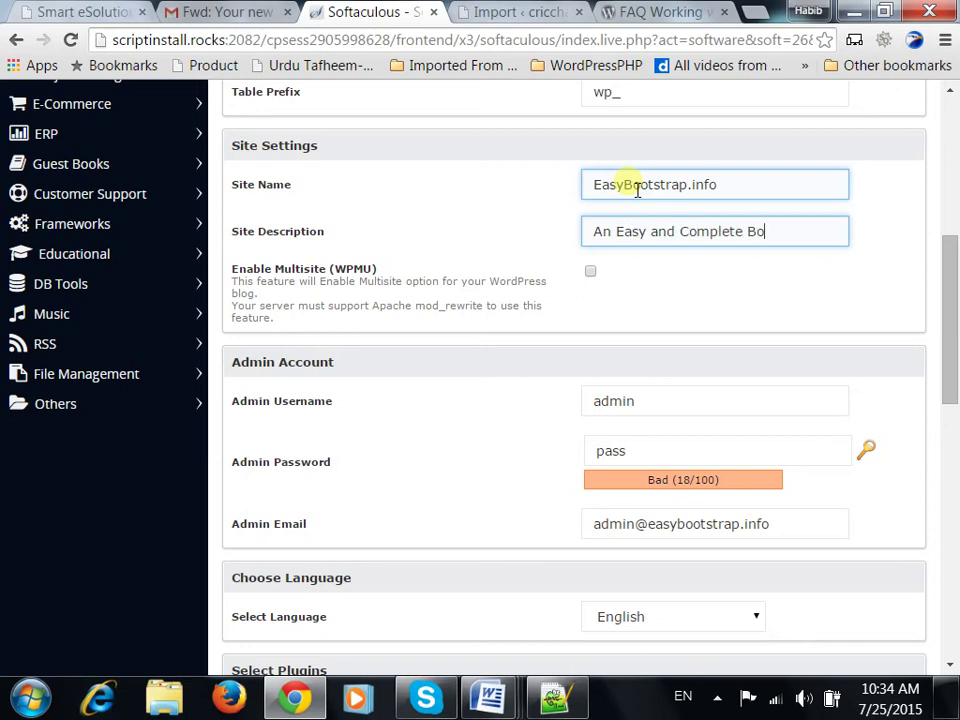
pyautogui.write('otstarap Tutorial...')
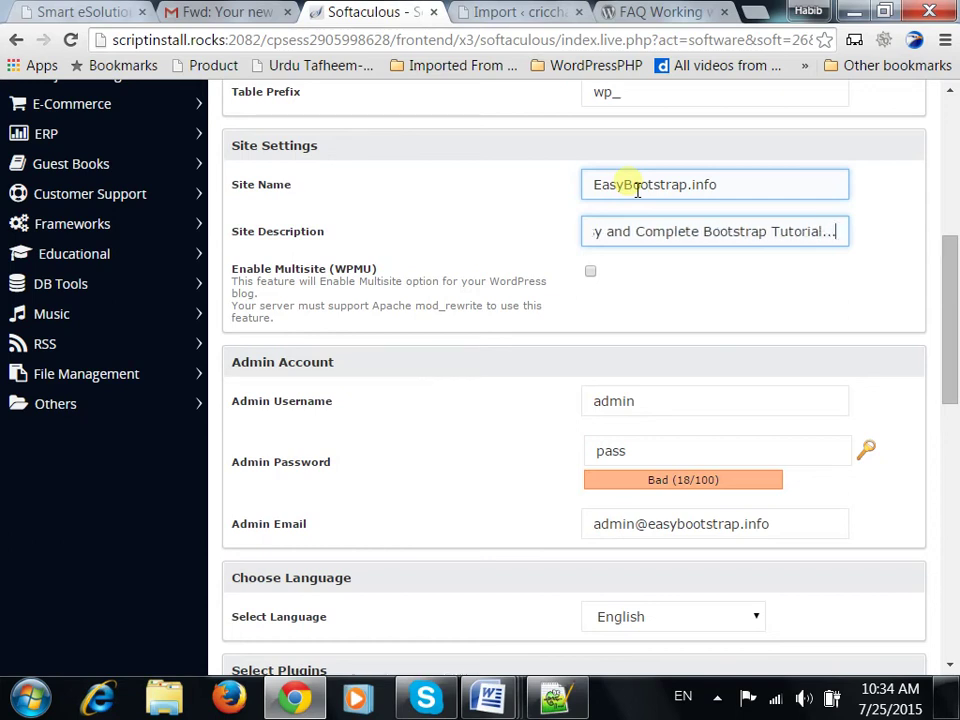
# Set the admin username to 'easybootadmin' and enter the admin password
pyautogui.click(666, 410)
pyautogui.doubleClick(667, 417)
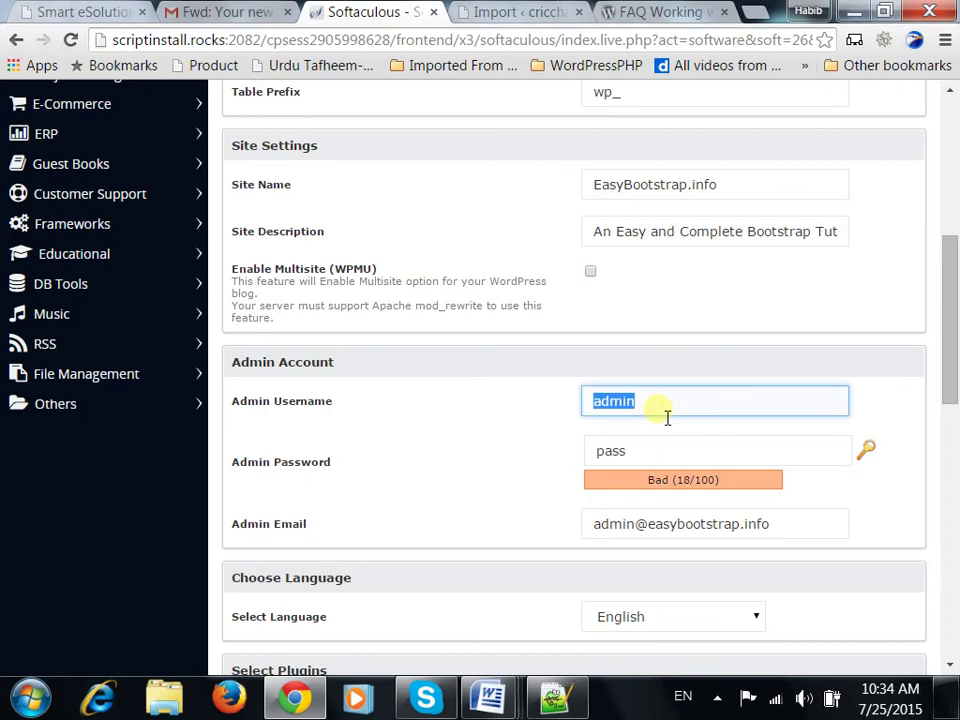
pyautogui.press('BackSpace')
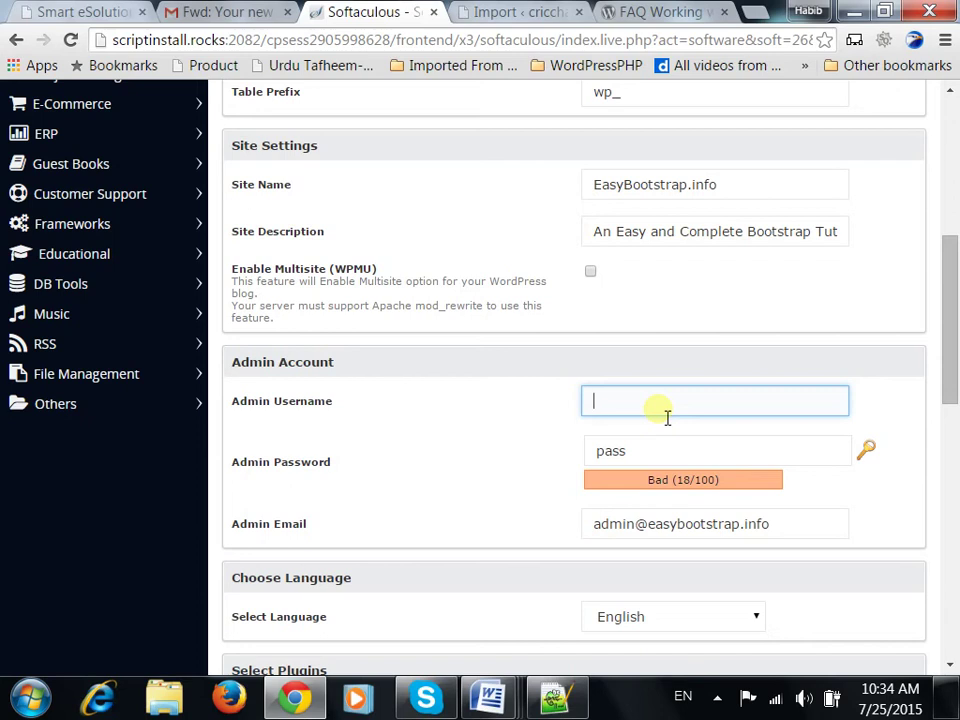
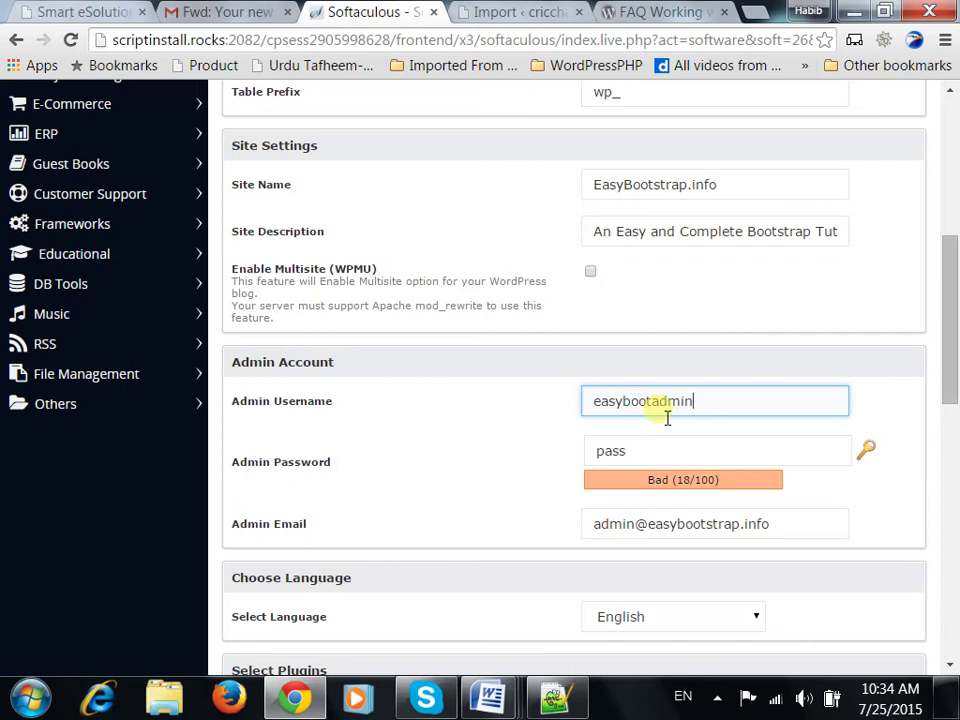
pyautogui.press('Tab')
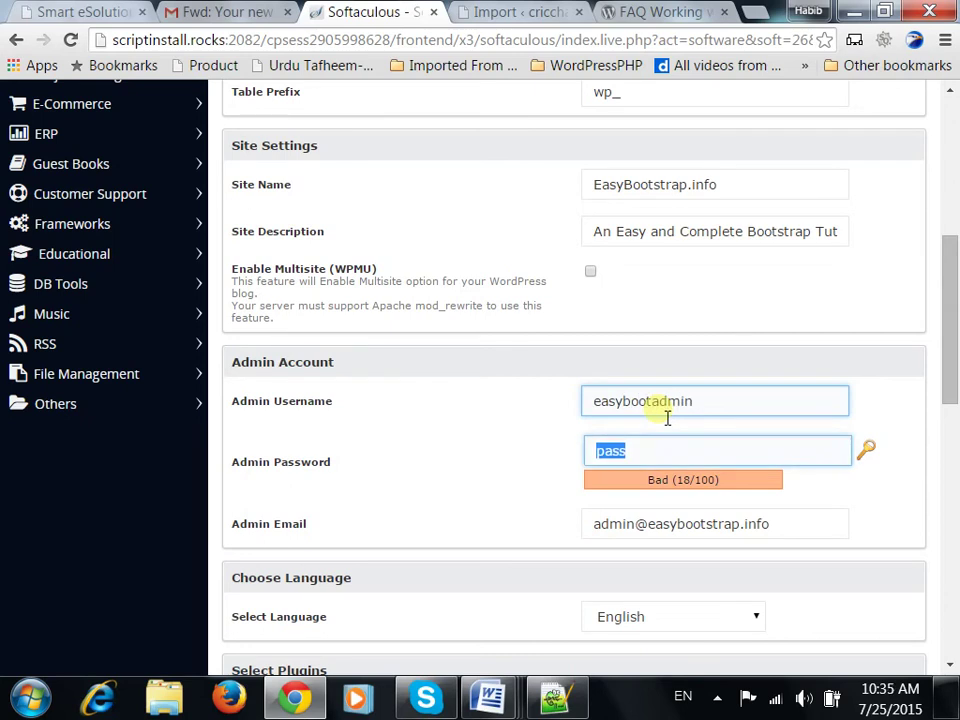
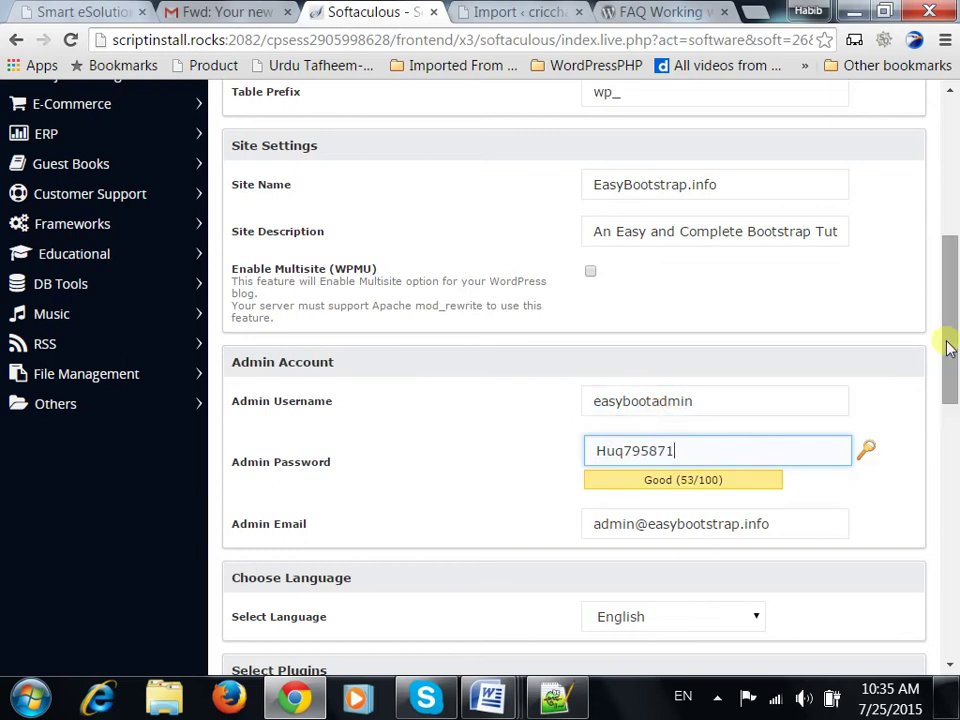
# Enter the admin e-mail and paste it into the installation-details e-mail field
pyautogui.moveTo(949, 326); pyautogui.dragTo(949, 435)
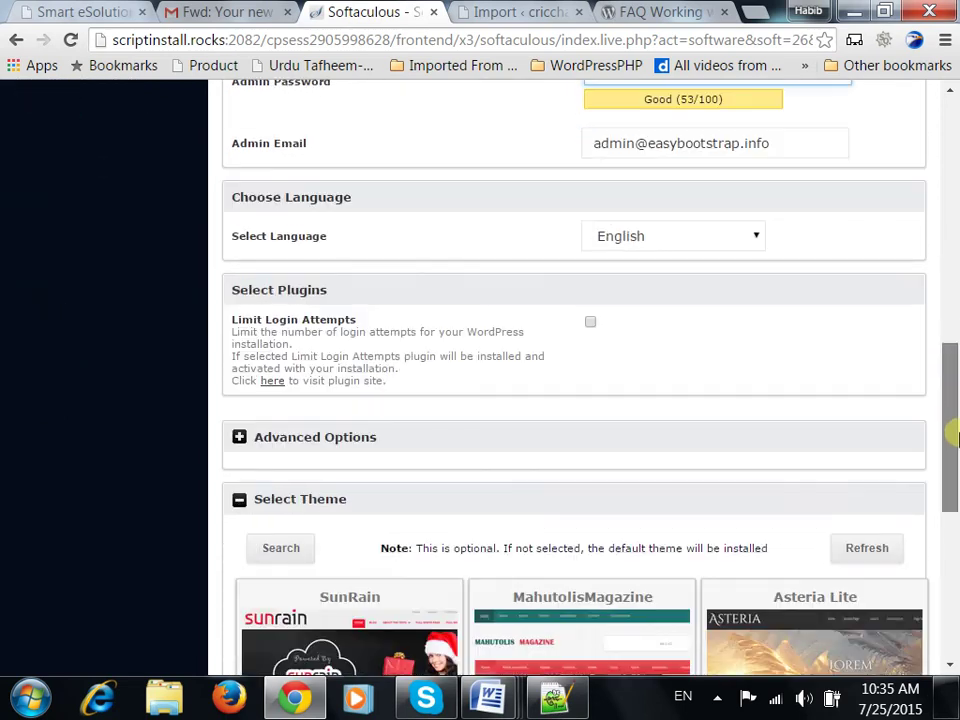
pyautogui.tripleClick(685, 145)
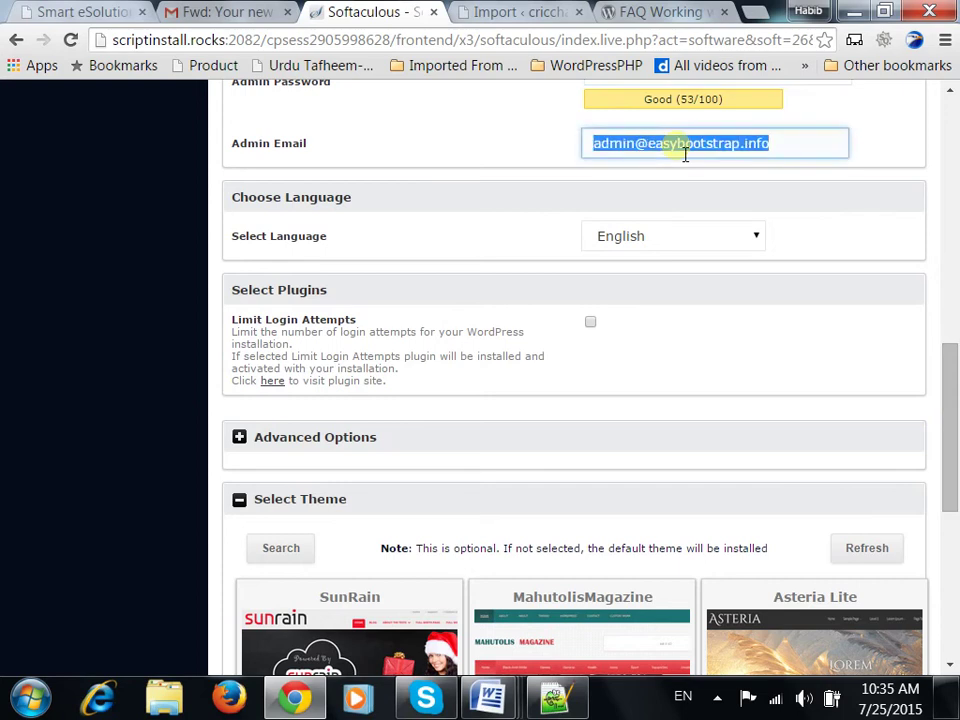
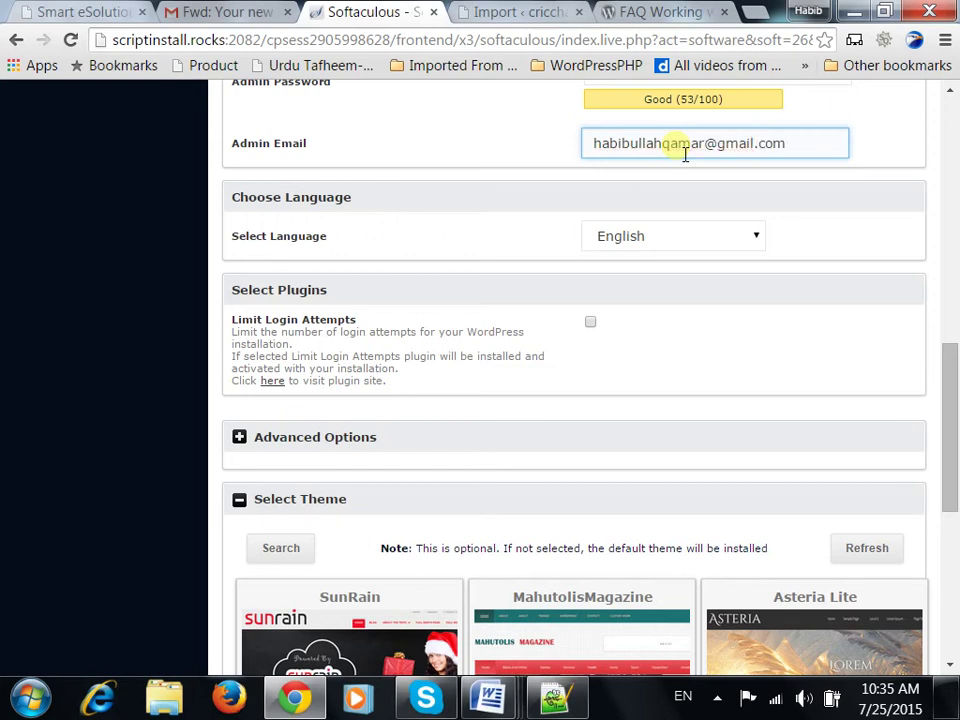
pyautogui.press('Tab')
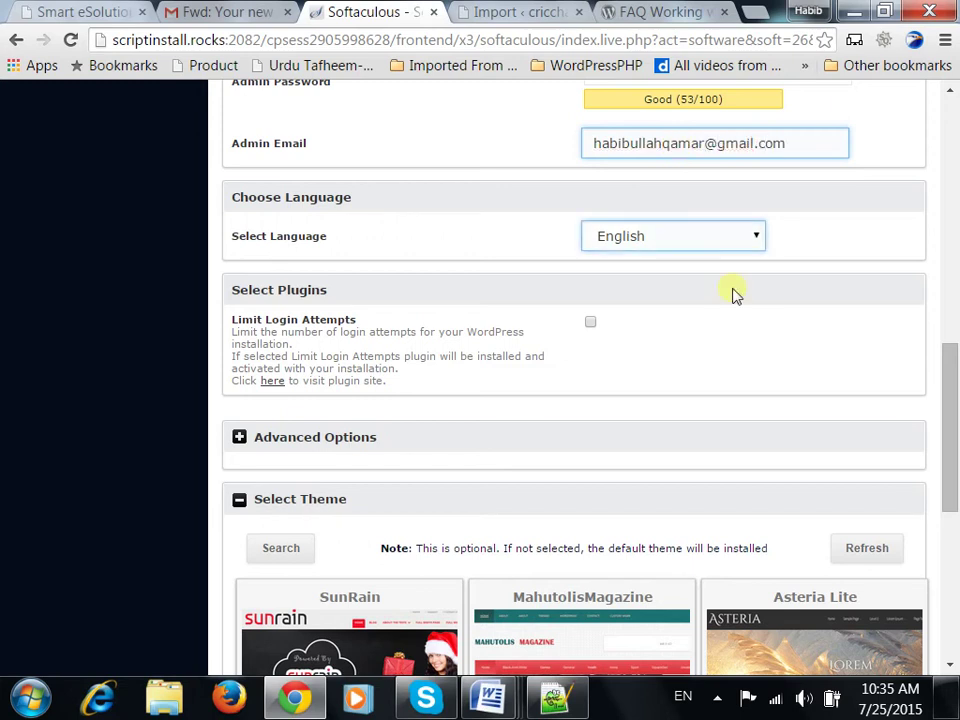
pyautogui.tripleClick(746, 146)
pyautogui.hotkey('ctrl', 'c')
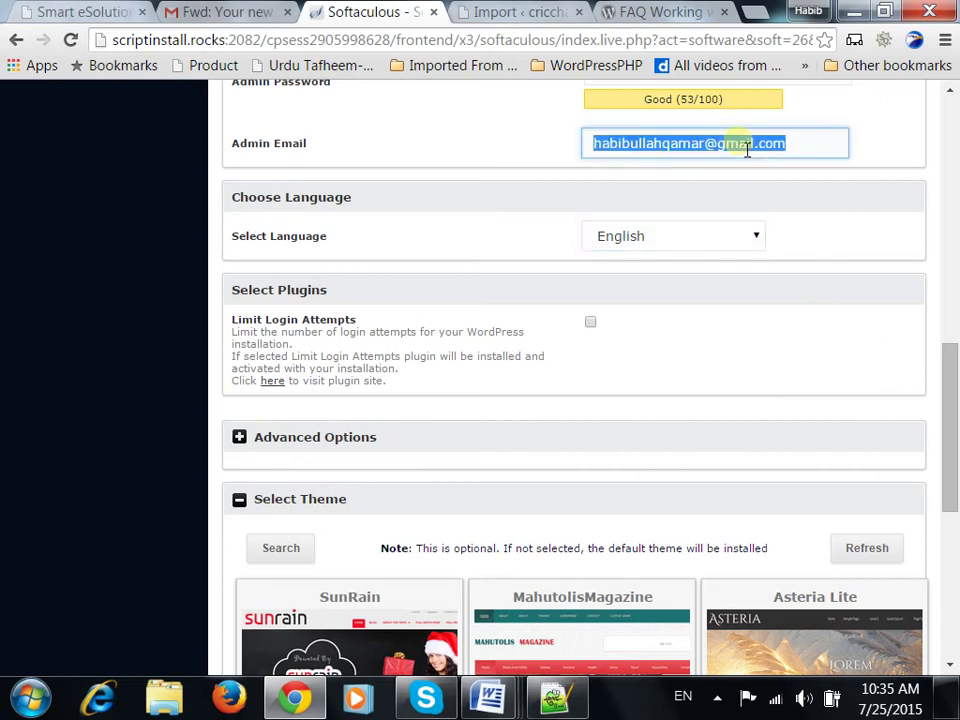
pyautogui.moveTo(943, 381); pyautogui.dragTo(953, 545)
pyautogui.click(581, 538)
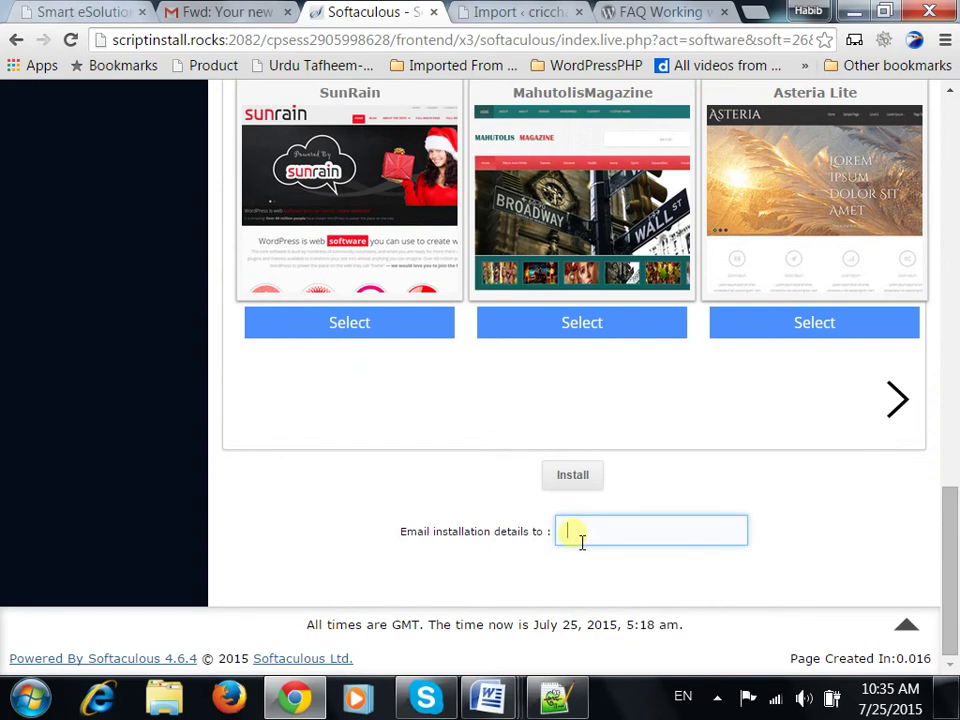
pyautogui.hotkey('ctrl', 'v')
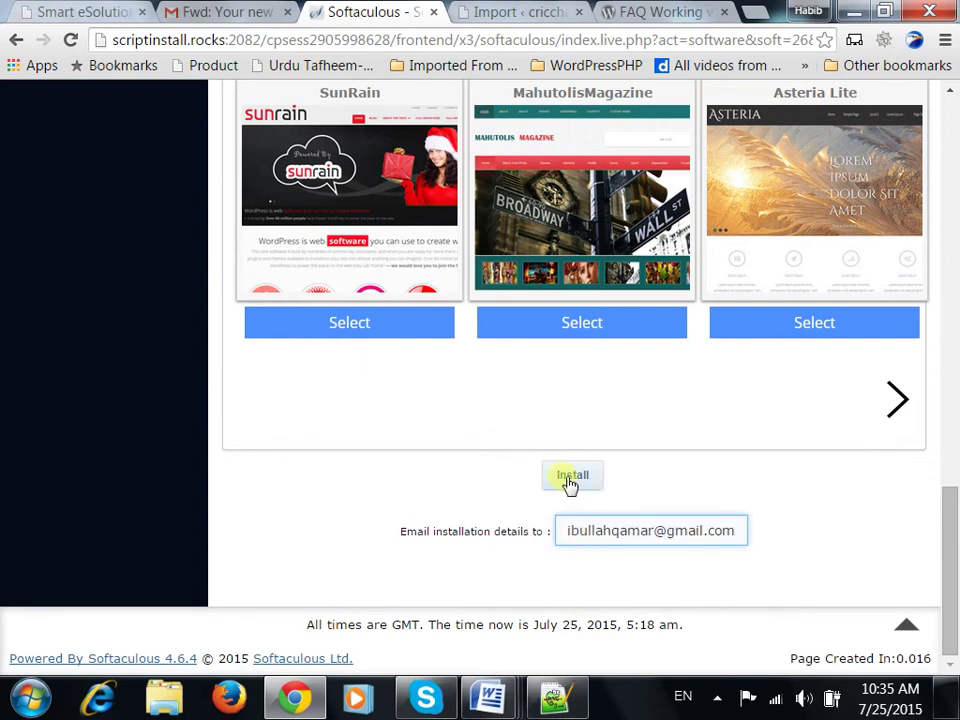
# Run the WordPress install, then view the new easybootstrap.info site in a new tab
pyautogui.click(562, 474)
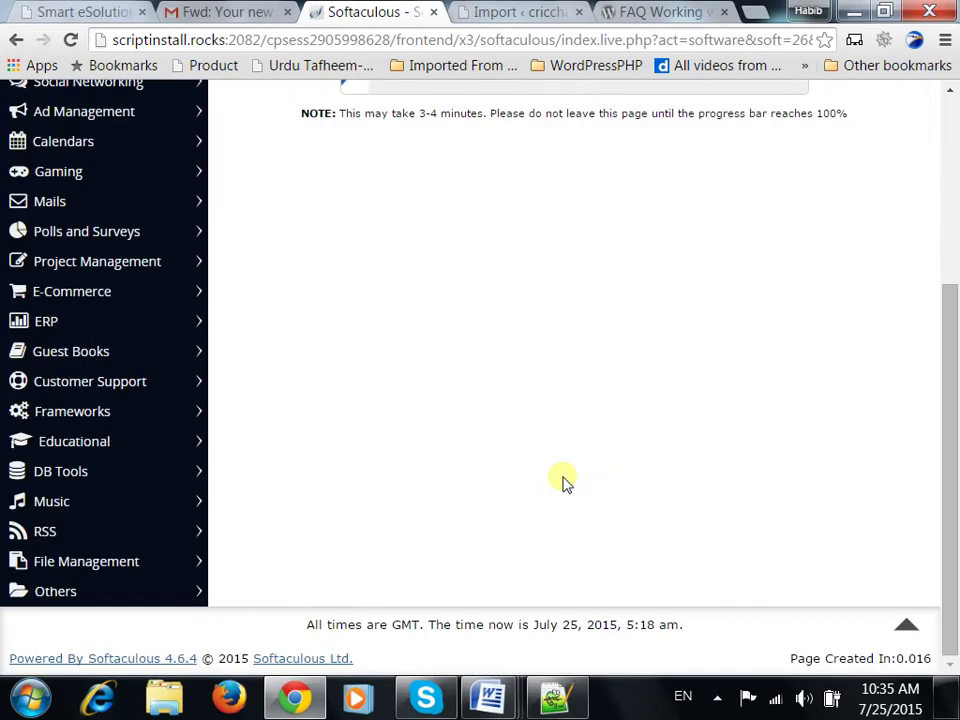
pyautogui.click(945, 191)
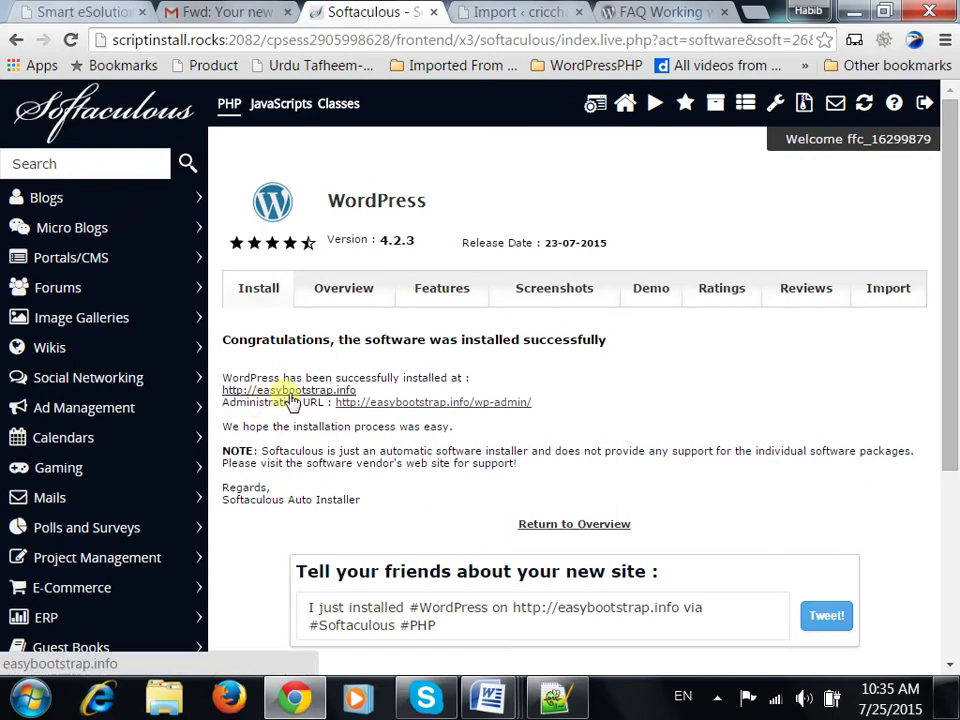
pyautogui.rightClick(290, 395)
pyautogui.click(320, 410)
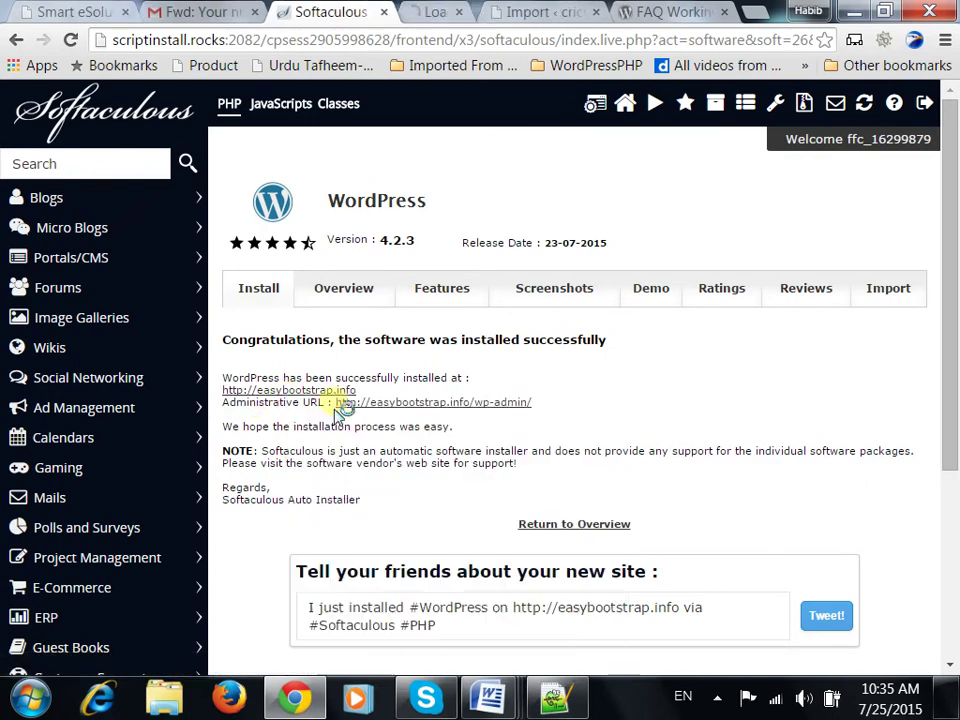
pyautogui.click(428, 11)
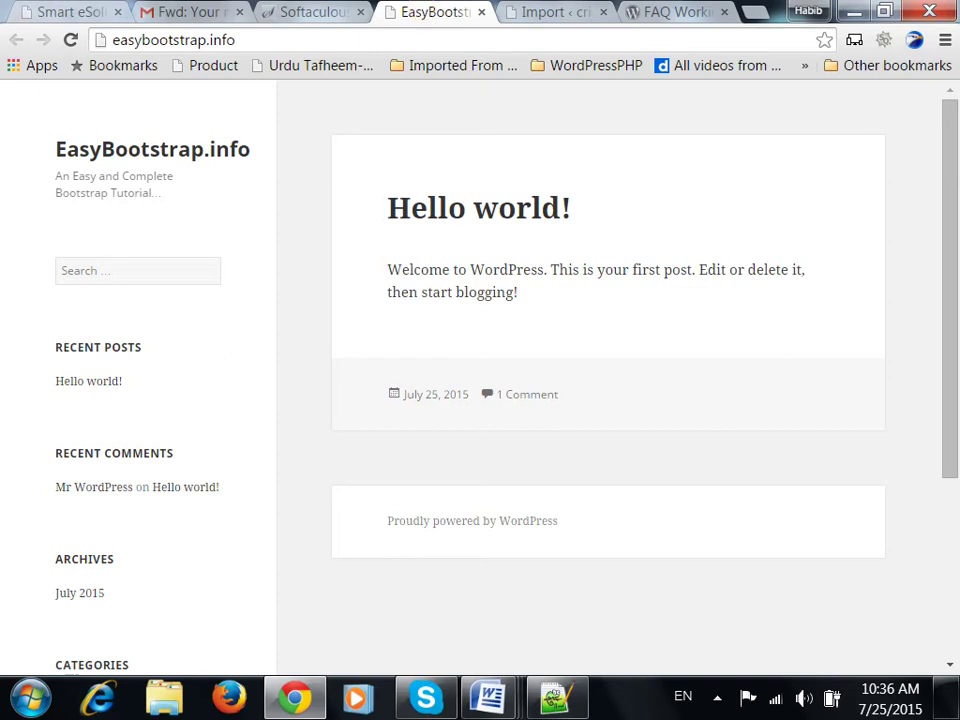
pyautogui.click(312, 12)
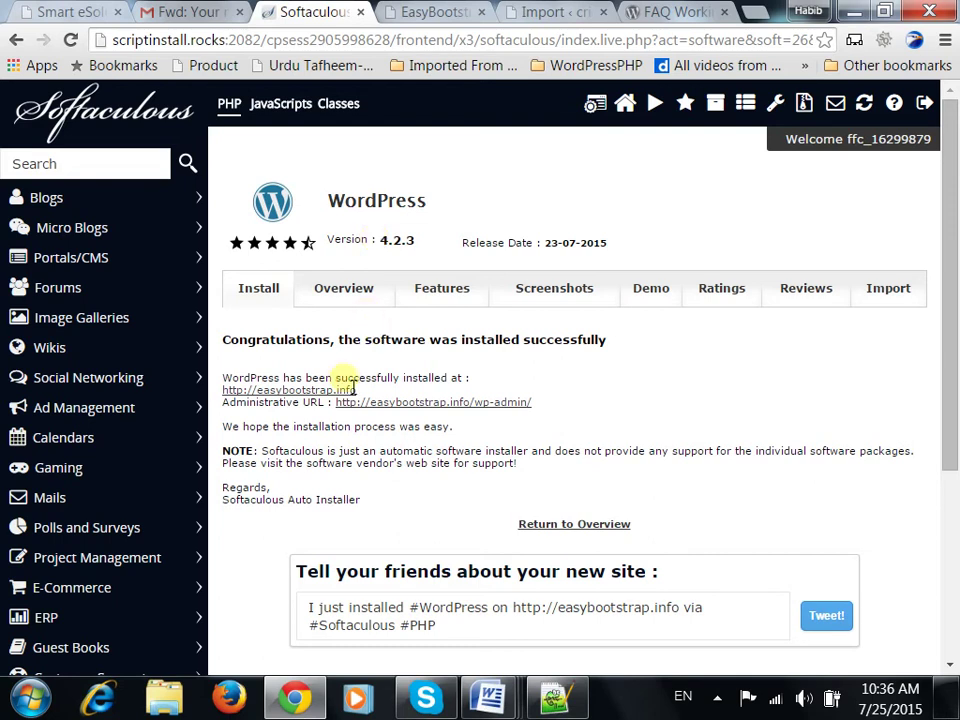
pyautogui.keyDown('ctrl'); pyautogui.click(319, 392); pyautogui.keyUp('ctrl')
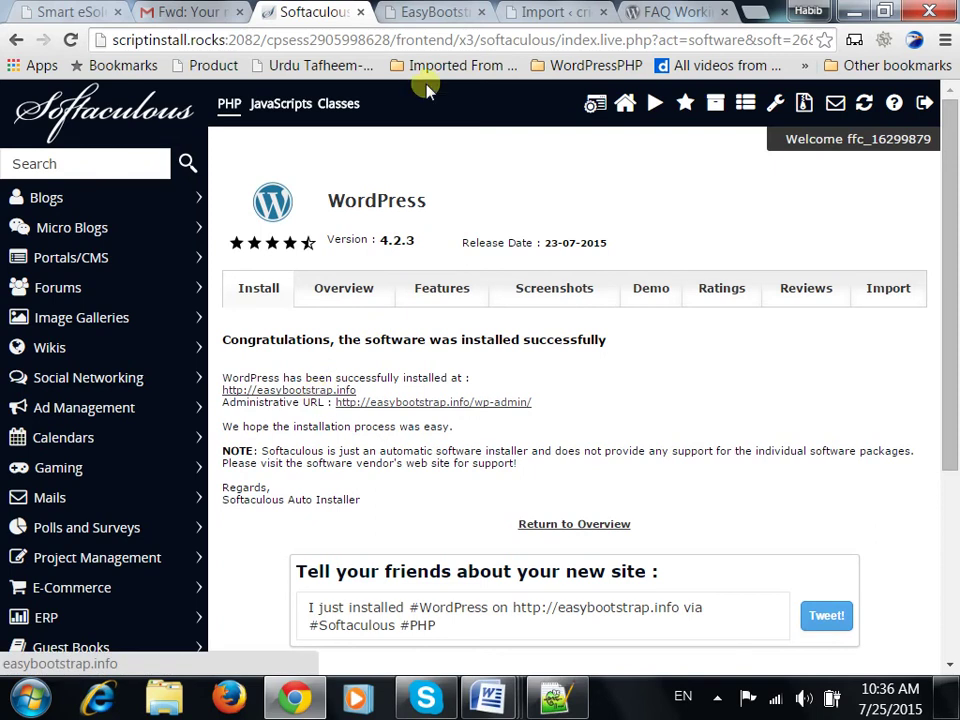
pyautogui.click(435, 12)
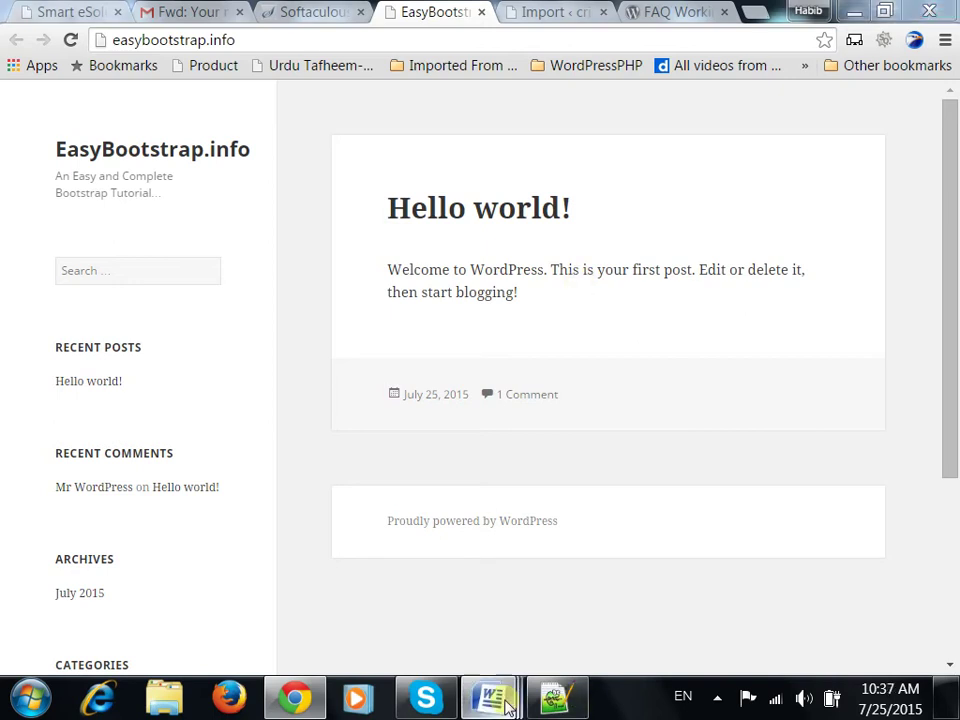
pyautogui.moveTo(489, 699)
pyautogui.click(692, 574)
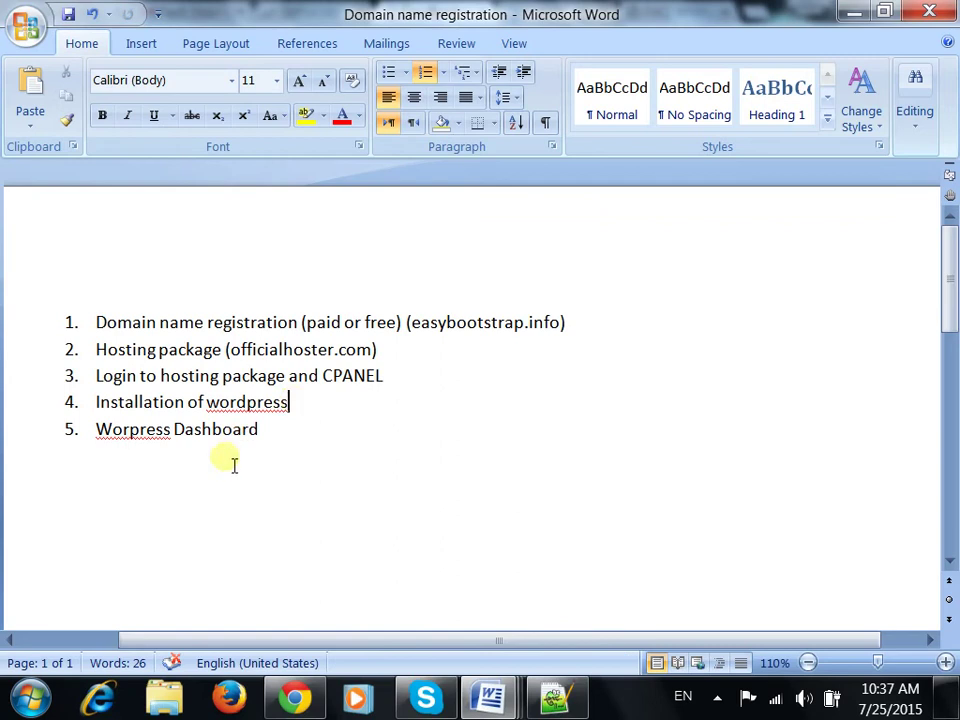
pyautogui.moveTo(268, 452); pyautogui.dragTo(138, 443)
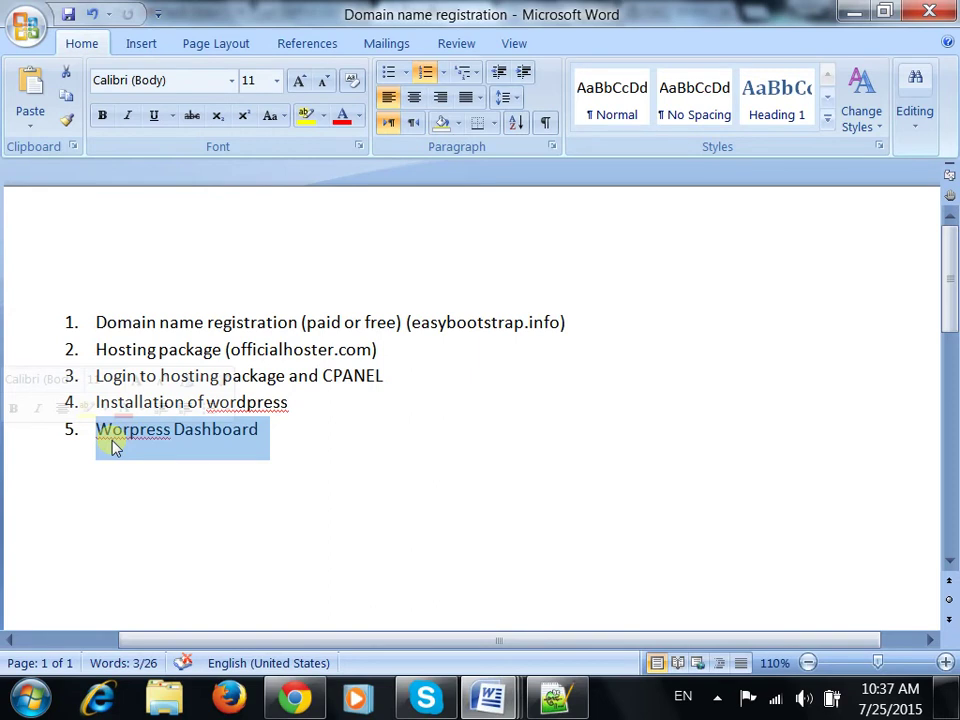
pyautogui.click(295, 700)
pyautogui.click(309, 50)
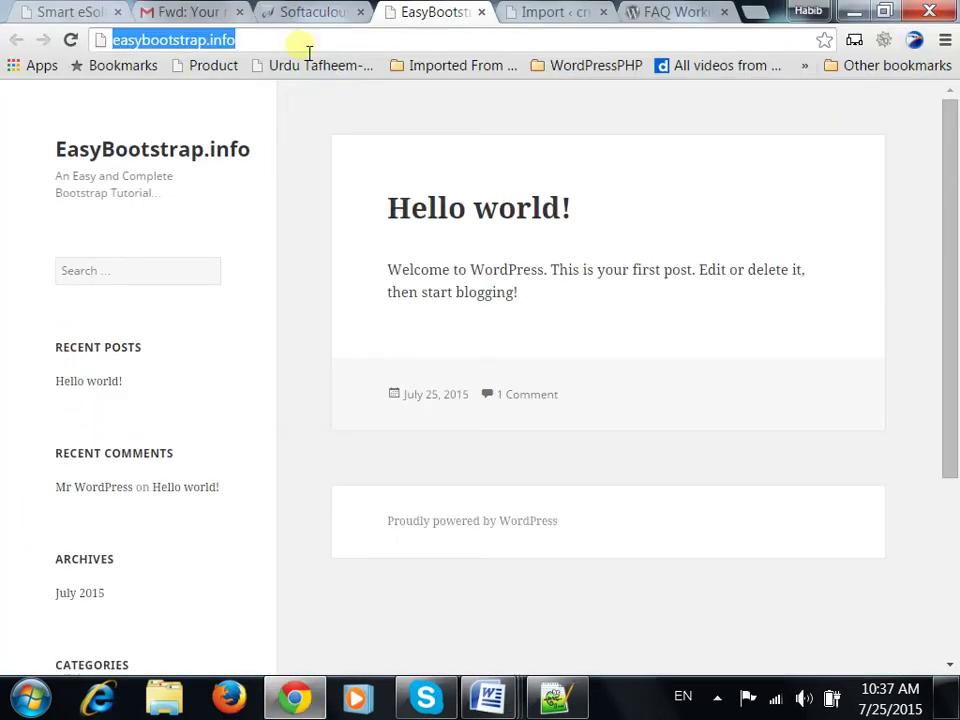
# Load easybootstrap.info/wp-admin and submit the authentication prompt's username and password
pyautogui.click(309, 50)
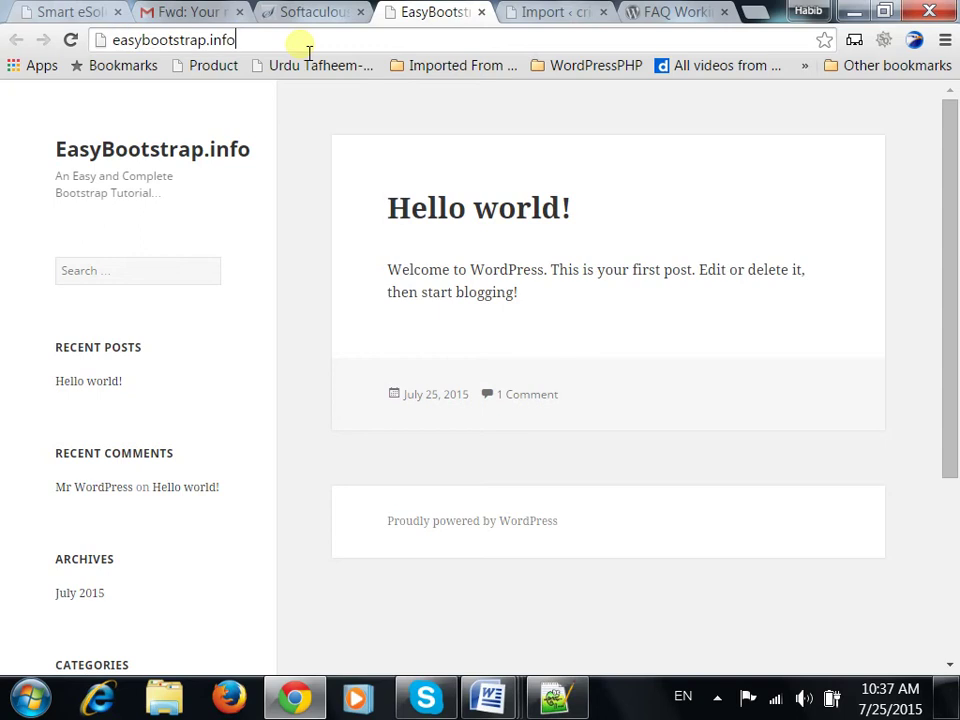
pyautogui.write('/')
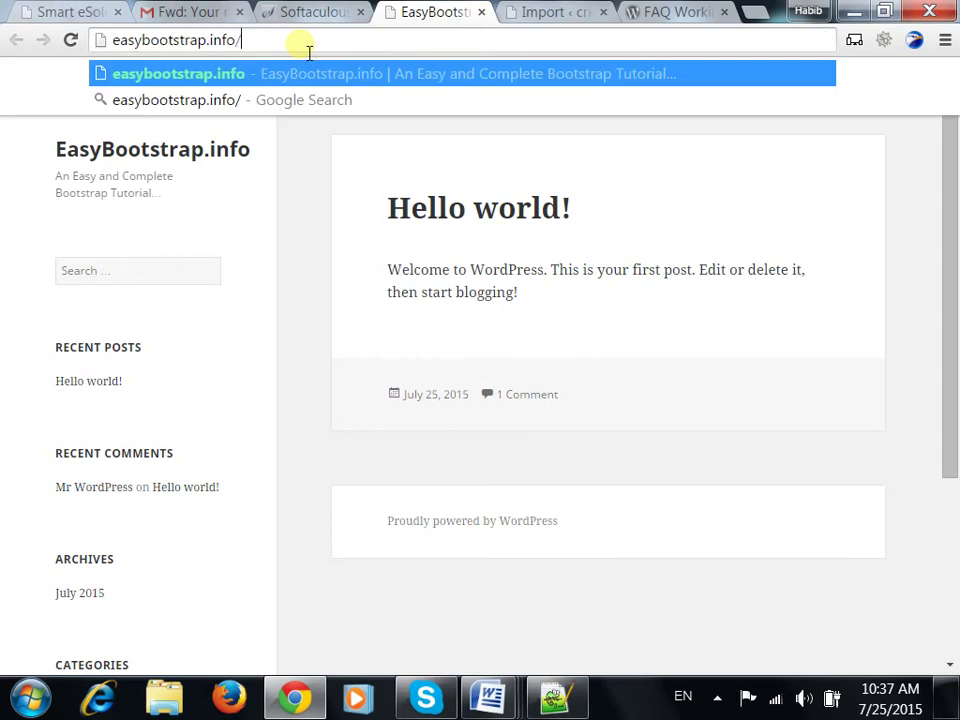
pyautogui.write('wp-admin')
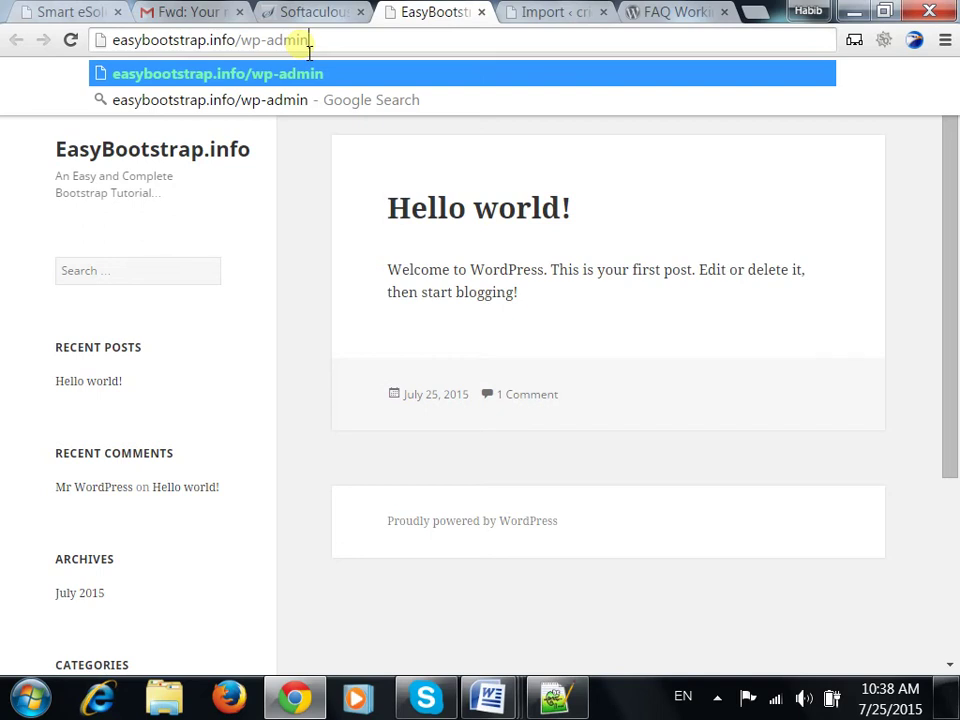
pyautogui.press('Return')
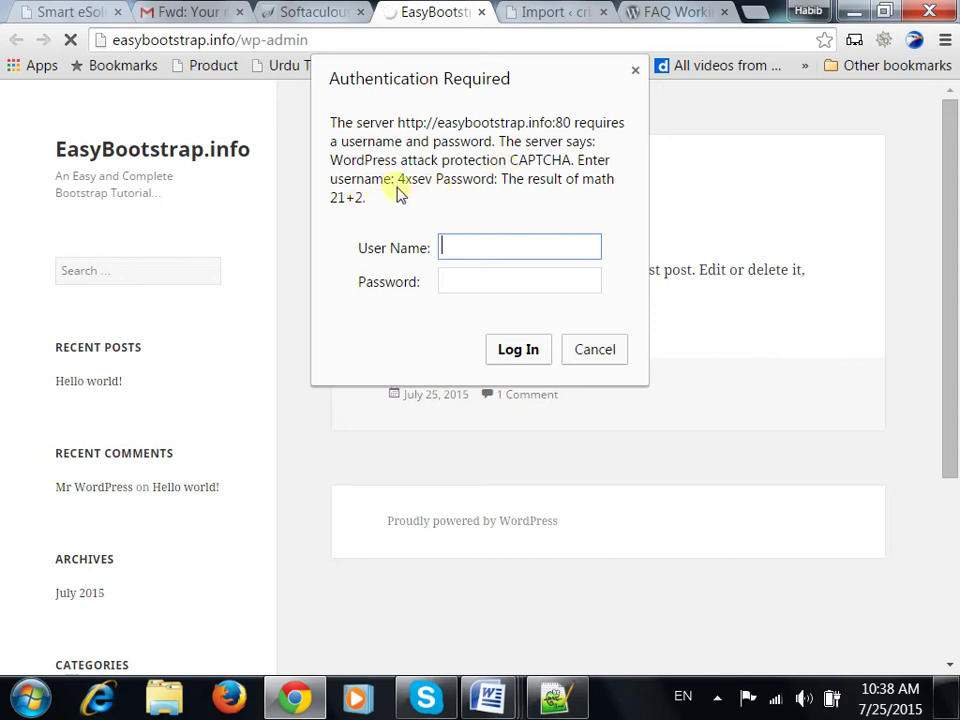
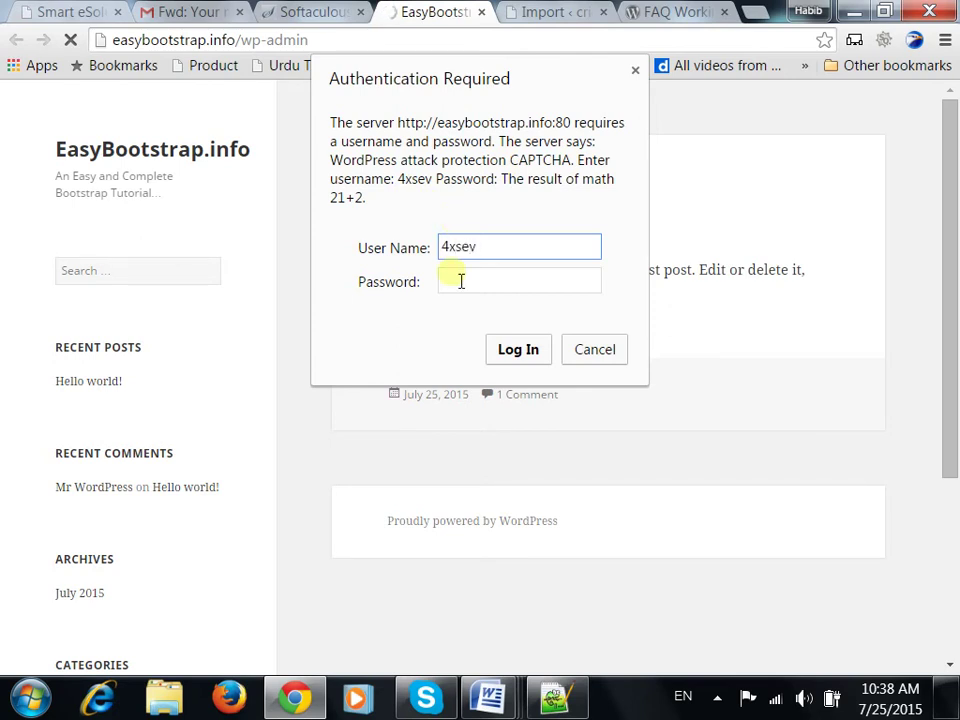
pyautogui.click(461, 281)
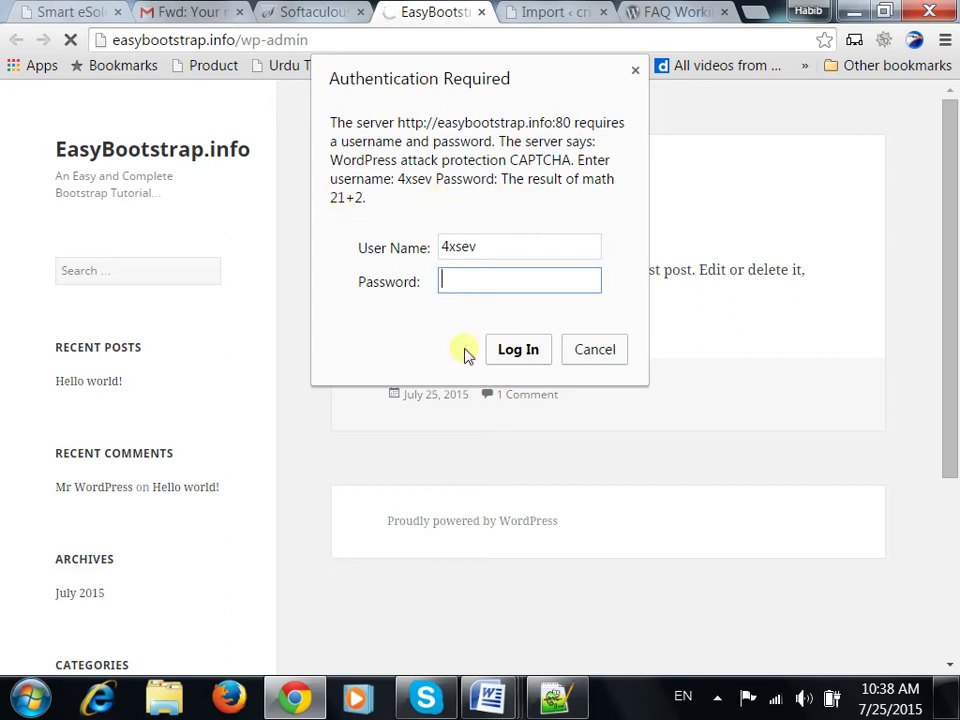
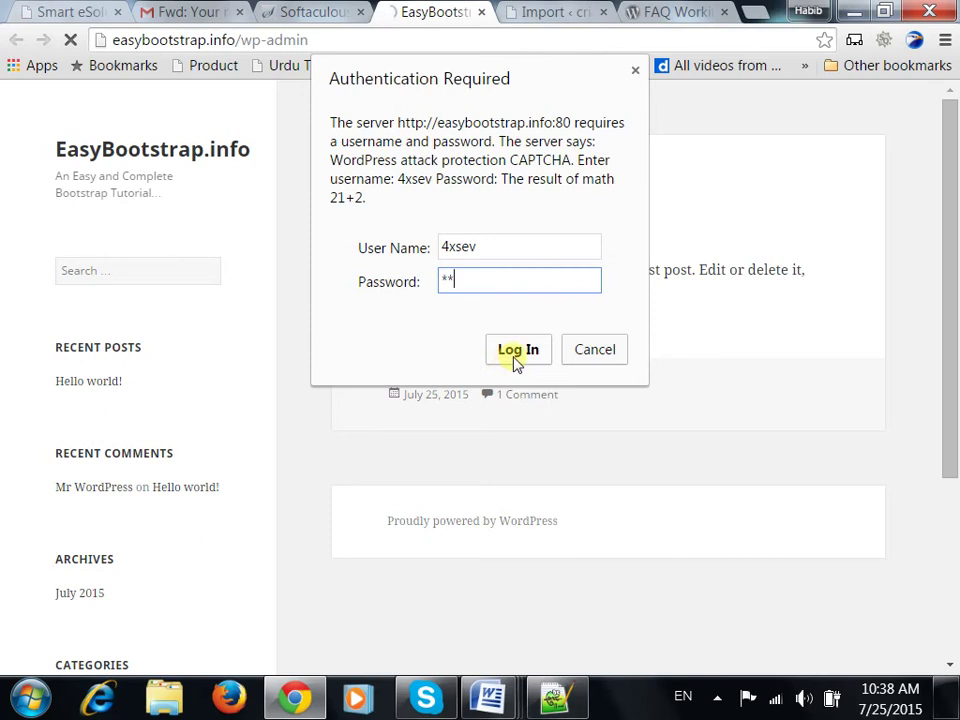
pyautogui.click(512, 352)
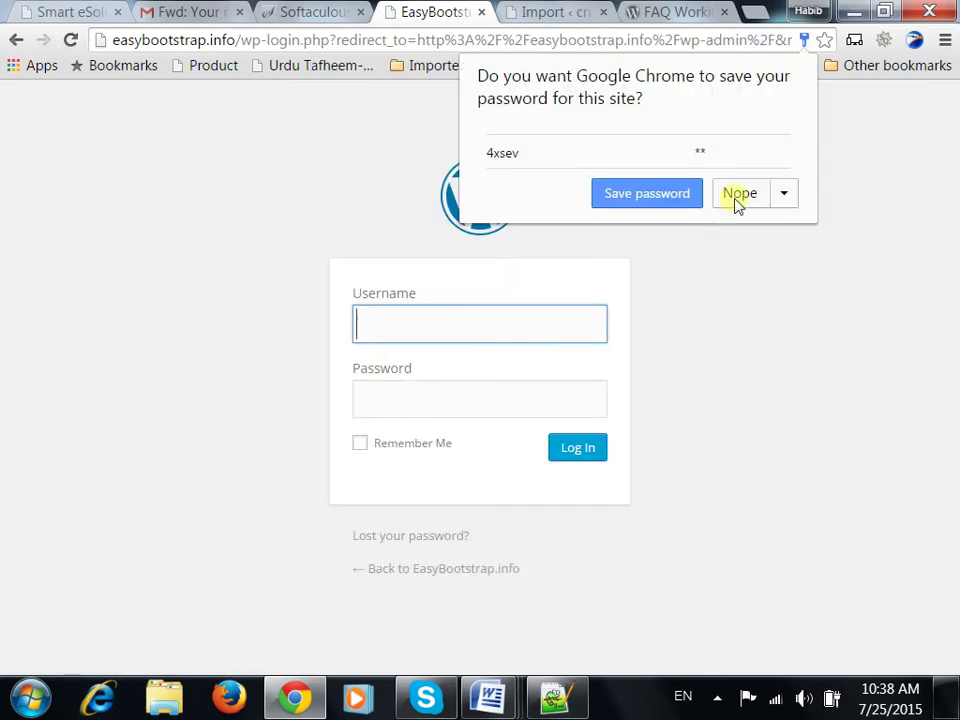
# Log in to WordPress as easybootadmin, declining saved passwords, then return to the Softaculous tab
pyautogui.click(738, 195)
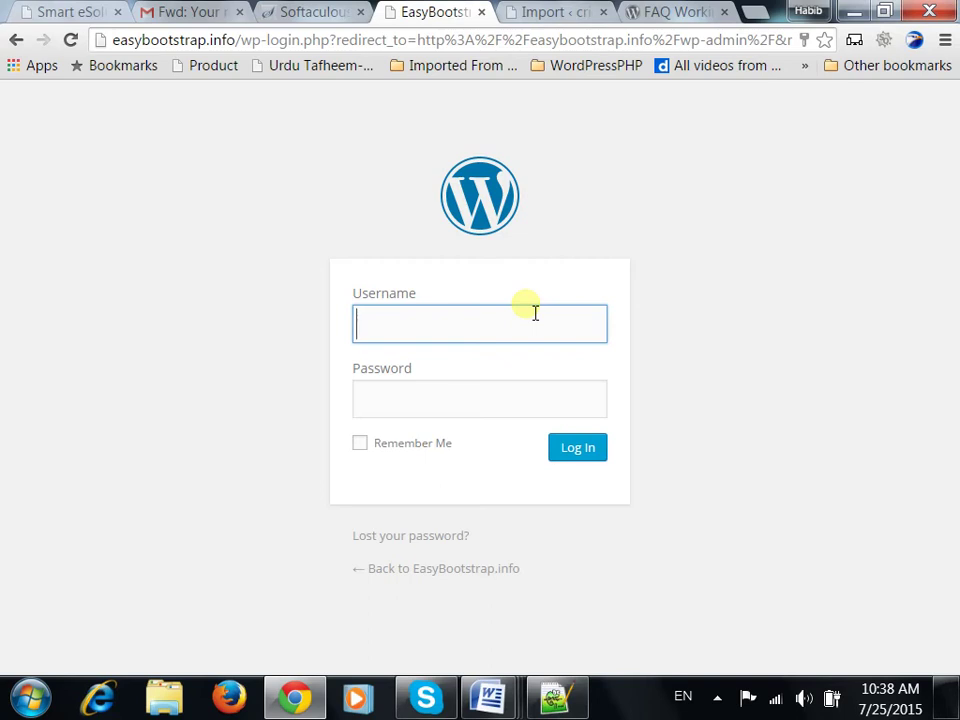
pyautogui.write('easybootadmin')
pyautogui.press('Tab')
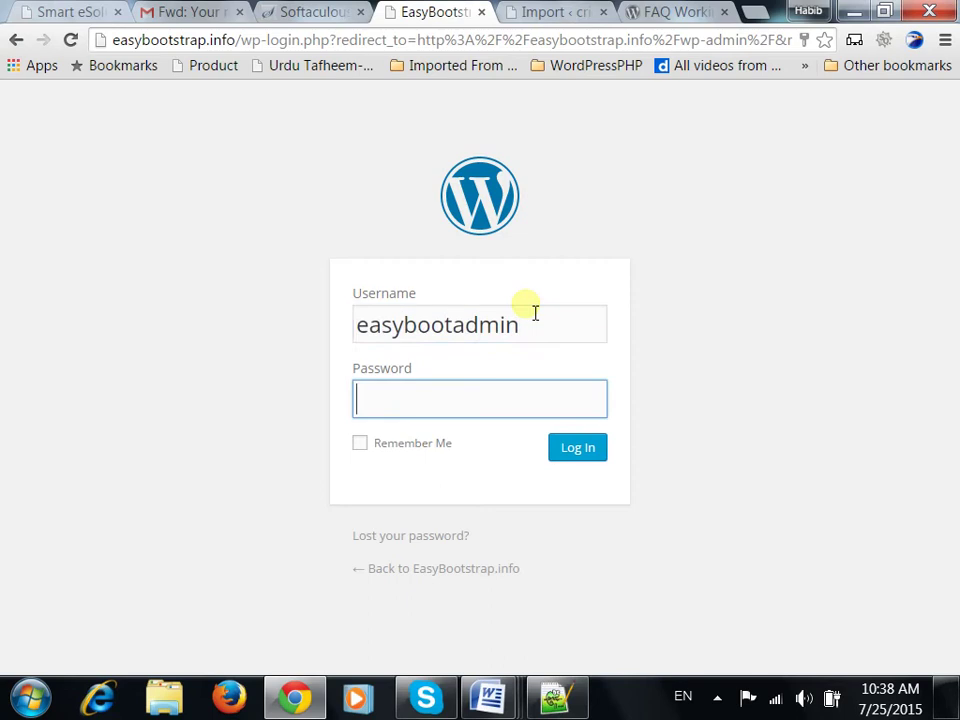
pyautogui.write('•••••••••')
pyautogui.click(588, 458)
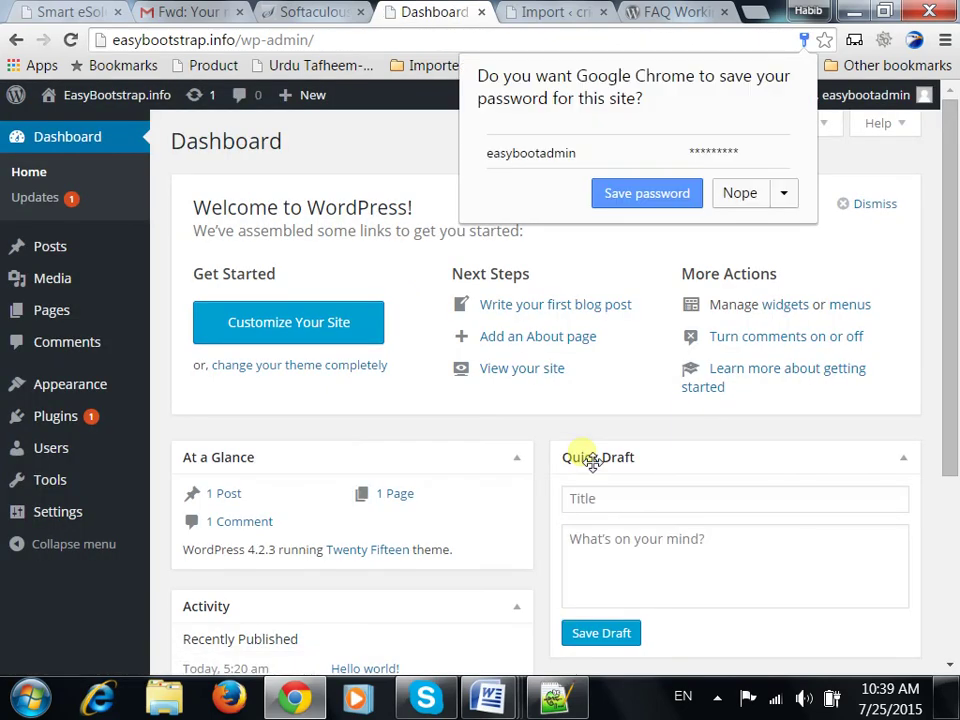
pyautogui.click(690, 200)
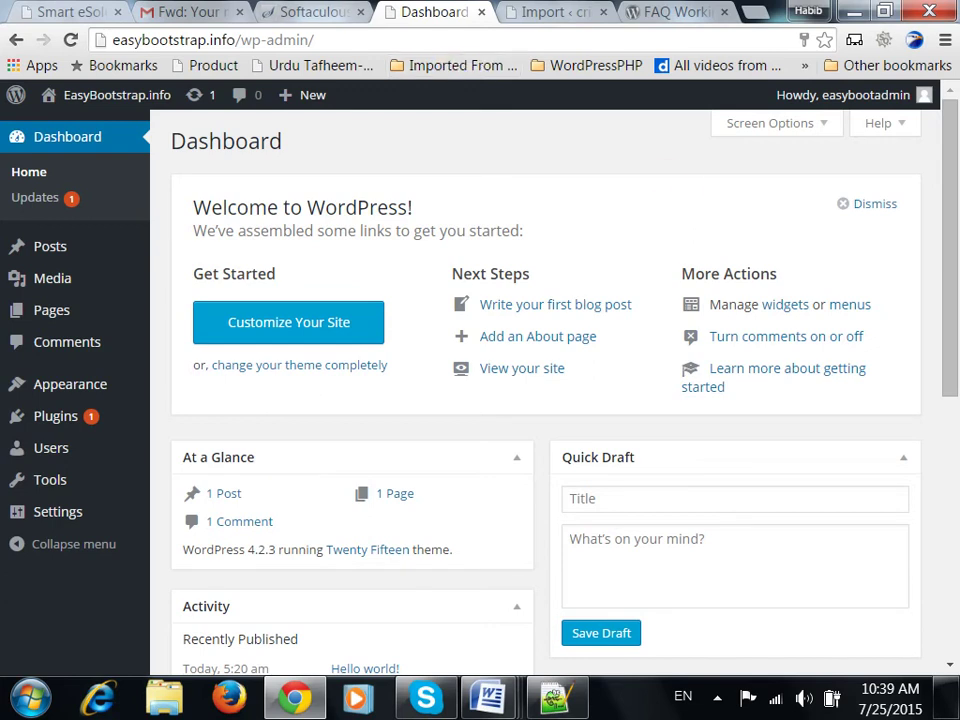
pyautogui.click(345, 12)
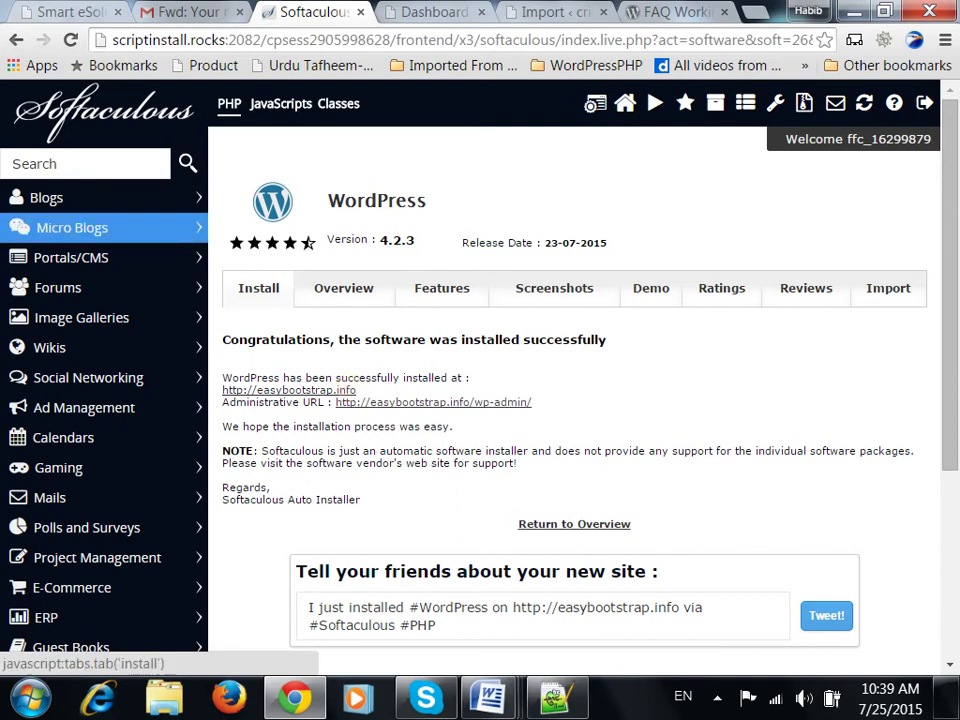
# Read Softaculous's latest 'New Installation of WordPress' email, then go back to the Dashboard tab
pyautogui.click(186, 12)
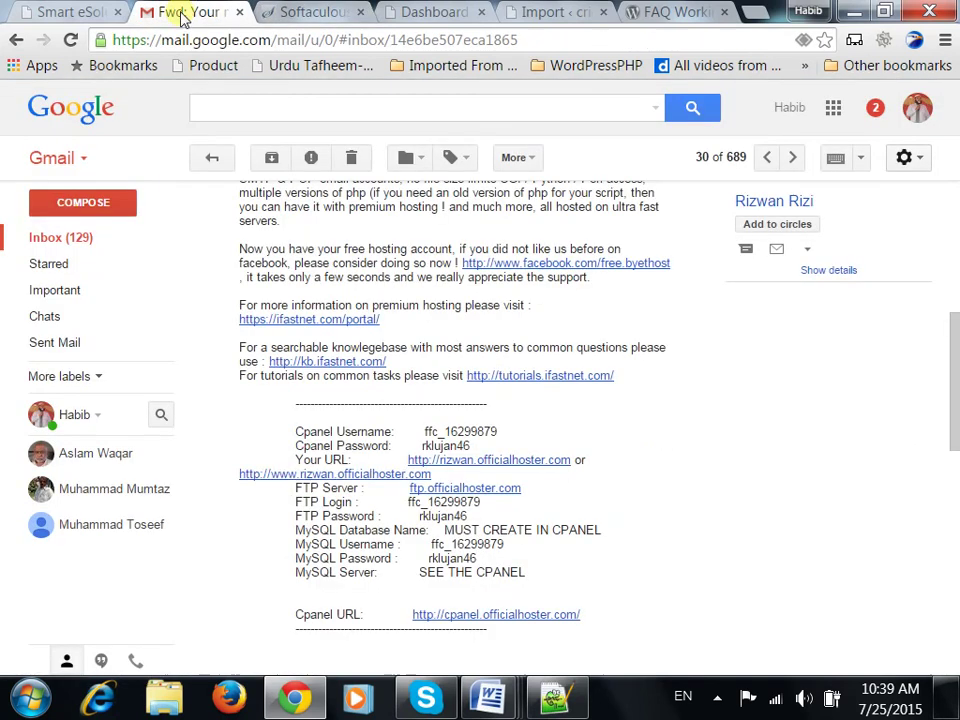
pyautogui.click(72, 236)
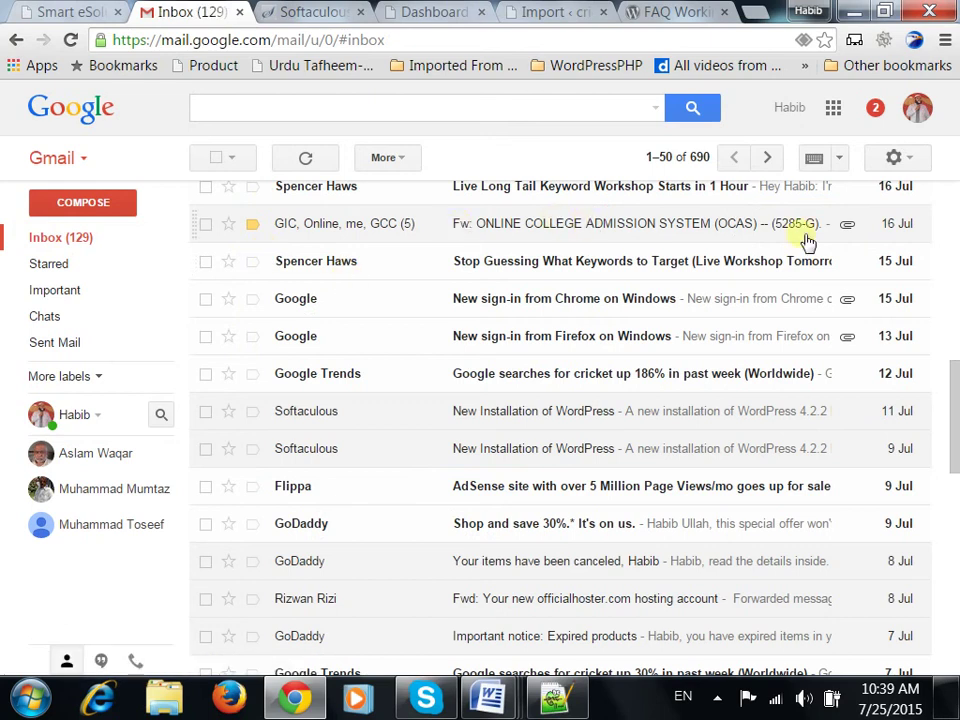
pyautogui.scroll(8, 952, 233)
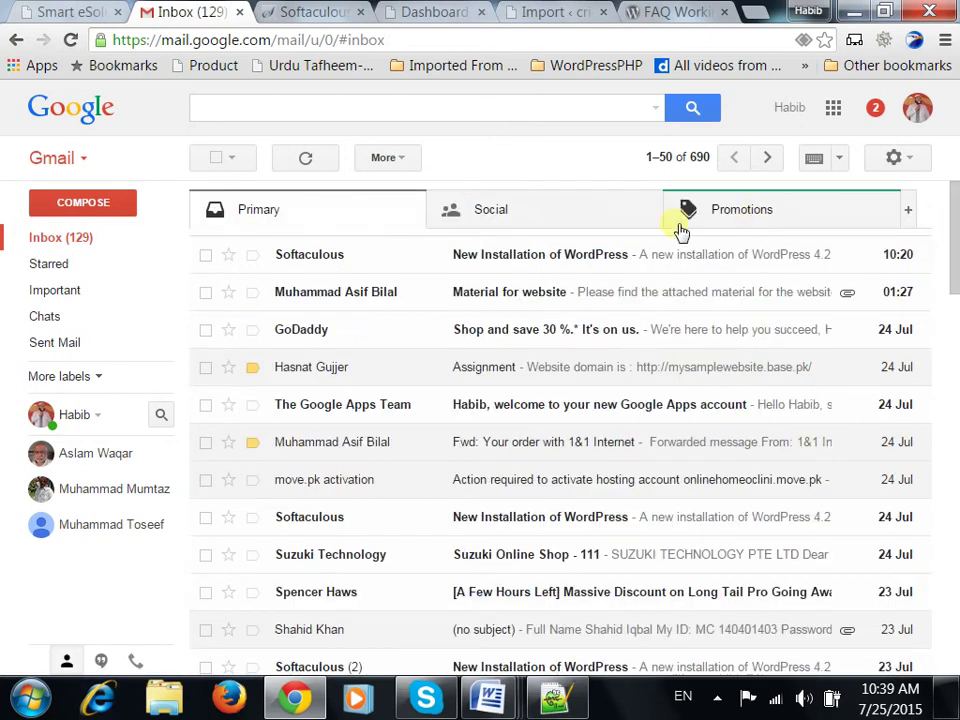
pyautogui.click(577, 263)
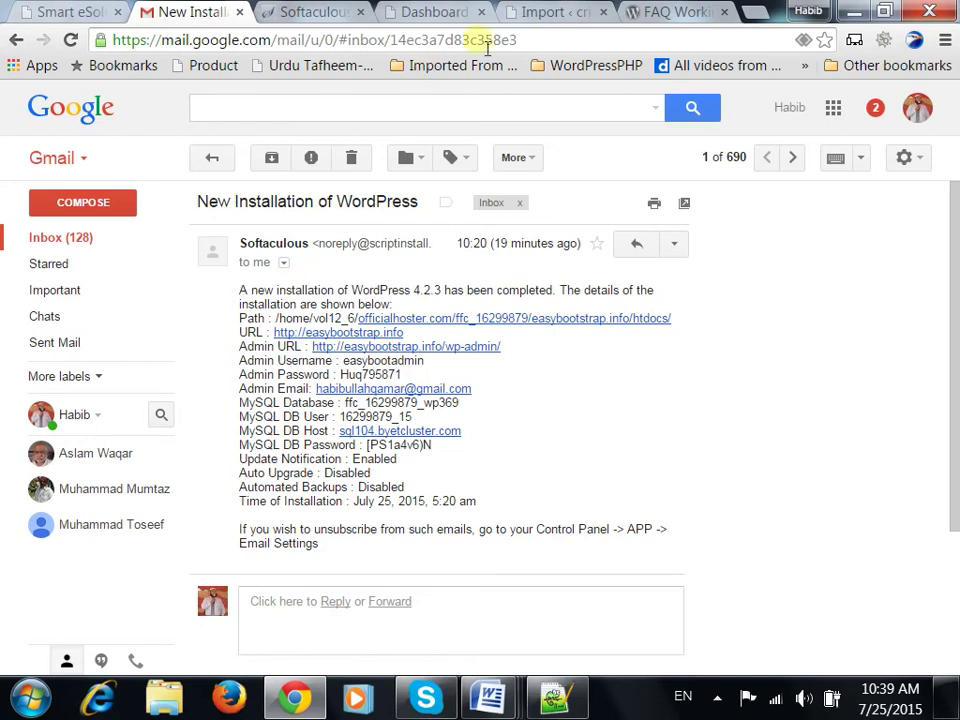
pyautogui.click(434, 12)
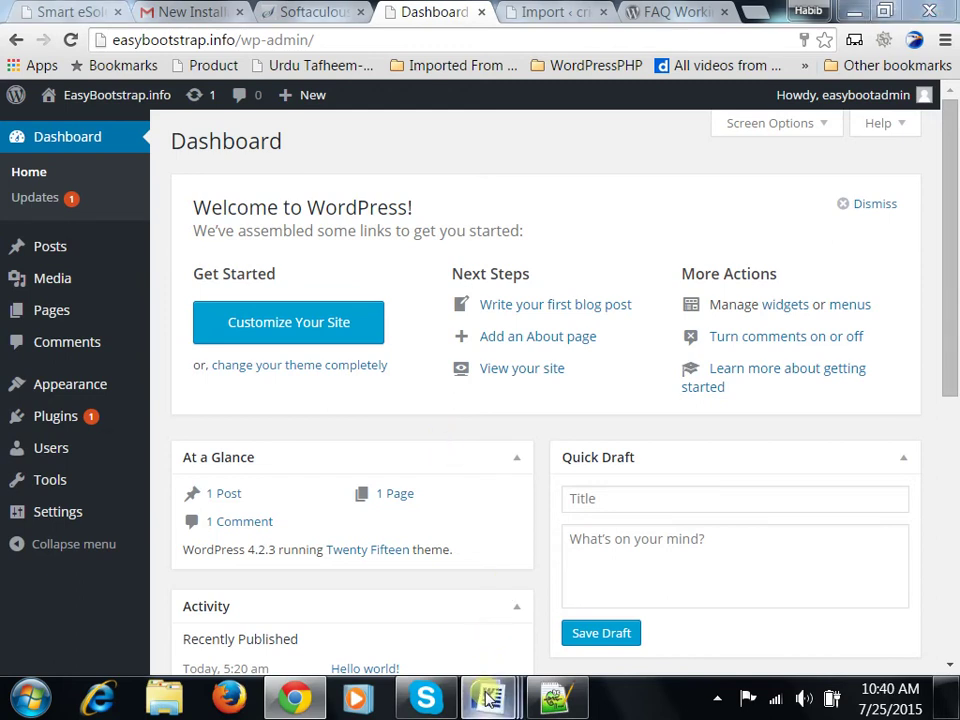
# Insert an empty line above the numbered list in the Word checklist
pyautogui.moveTo(487, 698)
pyautogui.click(643, 606)
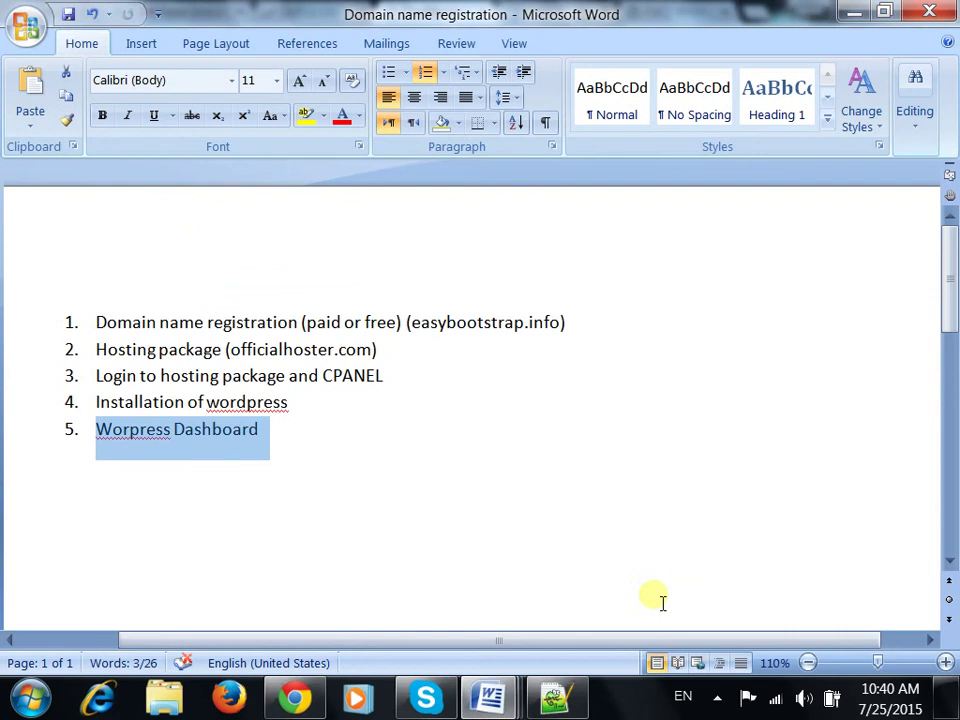
pyautogui.click(51, 268)
pyautogui.press('Return')
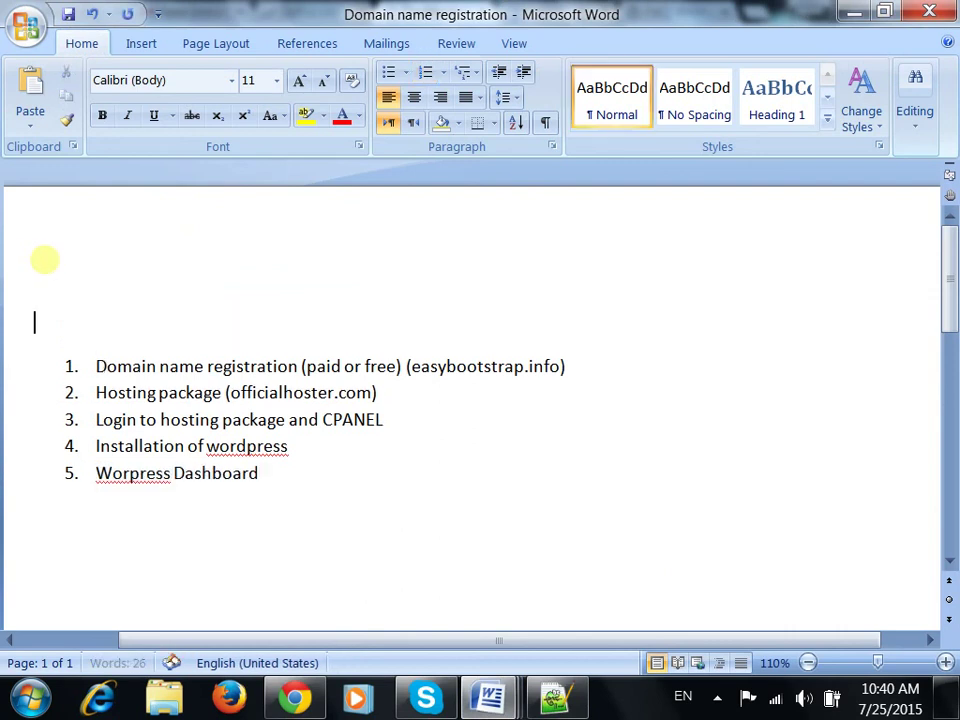
# Type 'Steps to create a website from scratch to Word press....' there and save the document
pyautogui.write('Steps to')
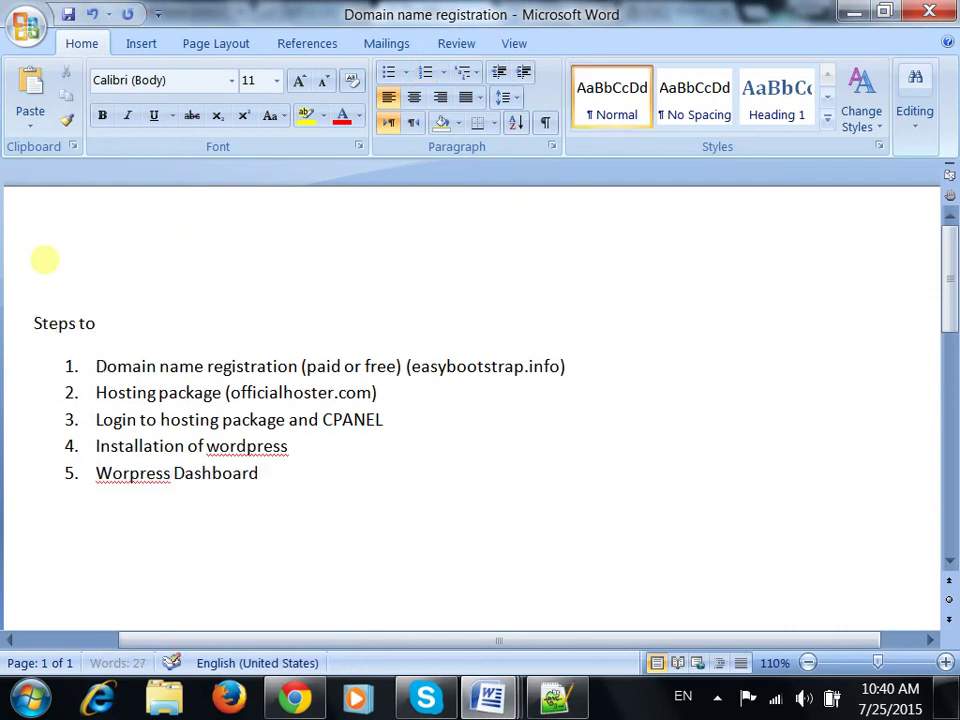
pyautogui.write(' create a web')
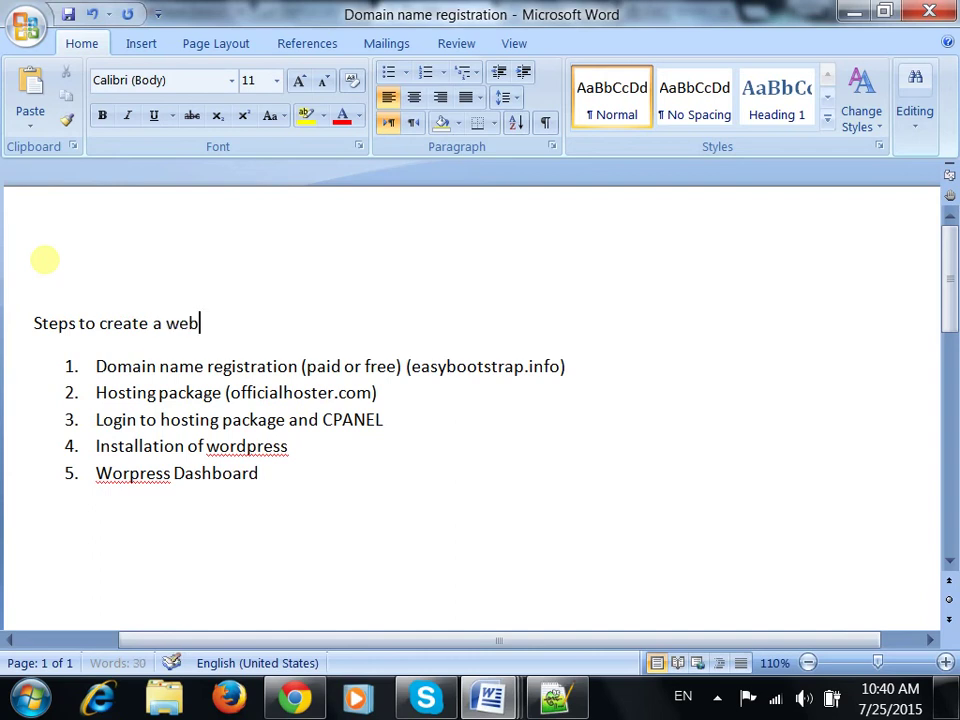
pyautogui.write('site in')
pyautogui.press('BackSpace')
pyautogui.press('BackSpace')
pyautogui.press('BackSpace')
pyautogui.write('from sxr')
pyautogui.press('BackSpace')
pyautogui.press('BackSpace')
pyautogui.write('c')
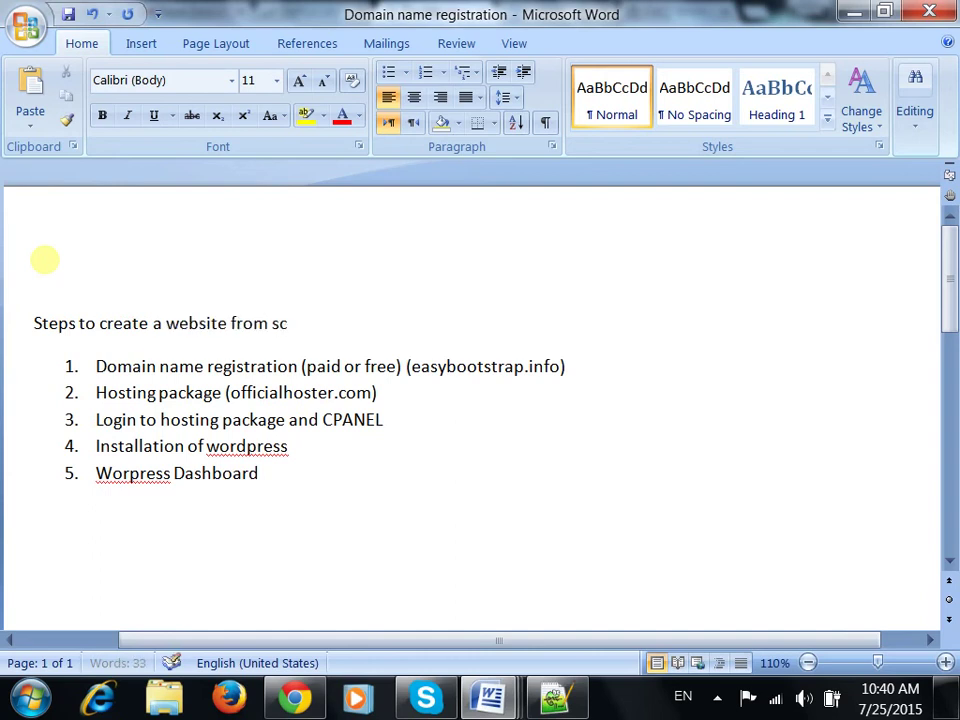
pyautogui.write('ratch to')
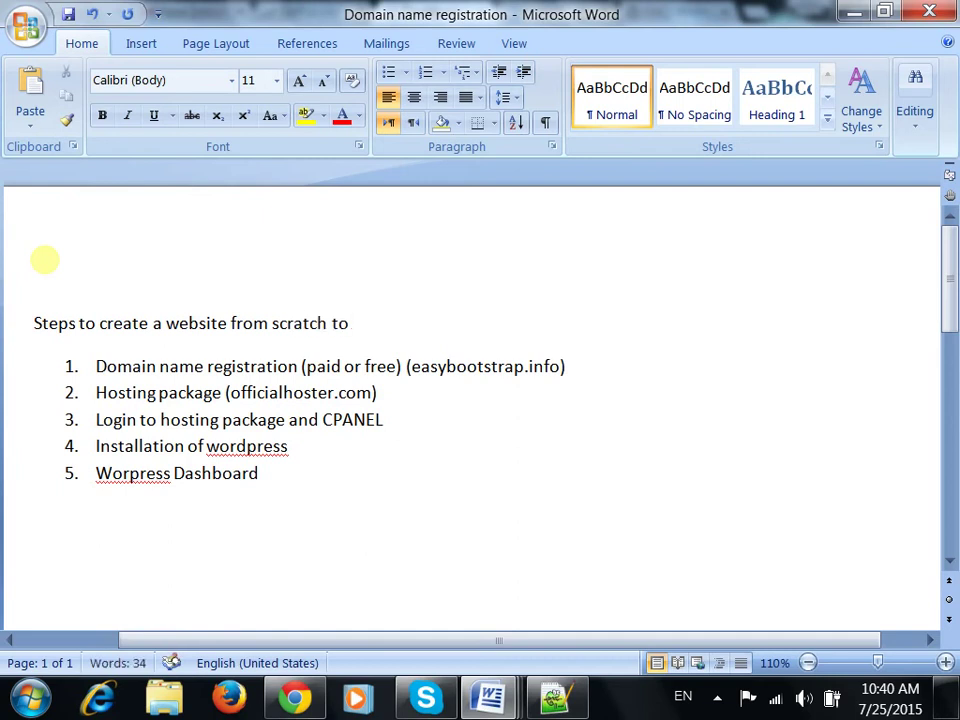
pyautogui.write(' Worp')
pyautogui.press('BackSpace')
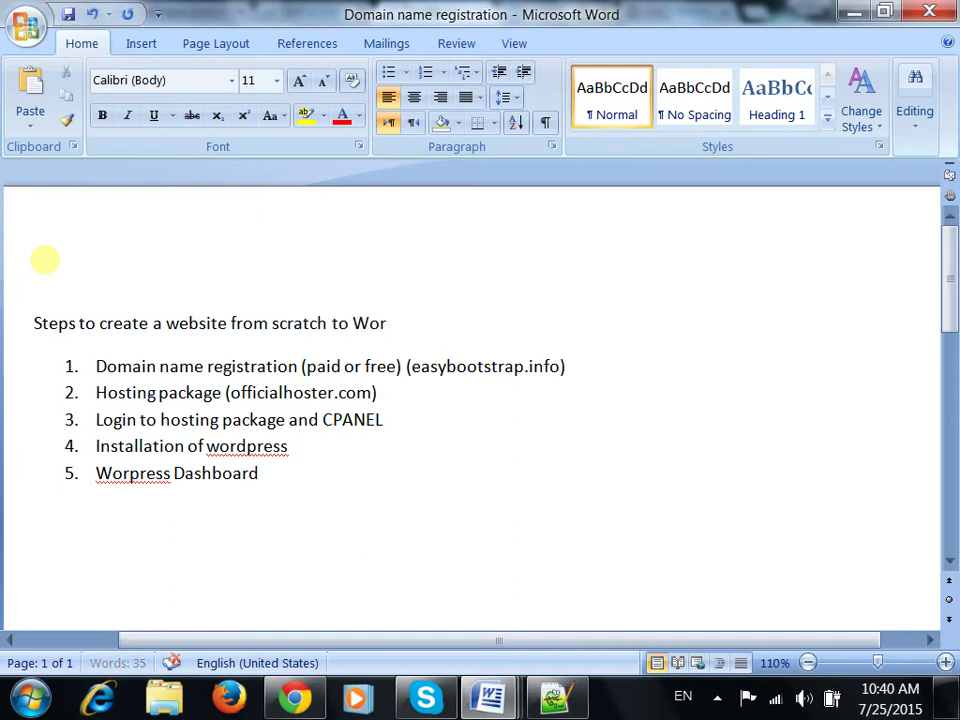
pyautogui.write('d press')
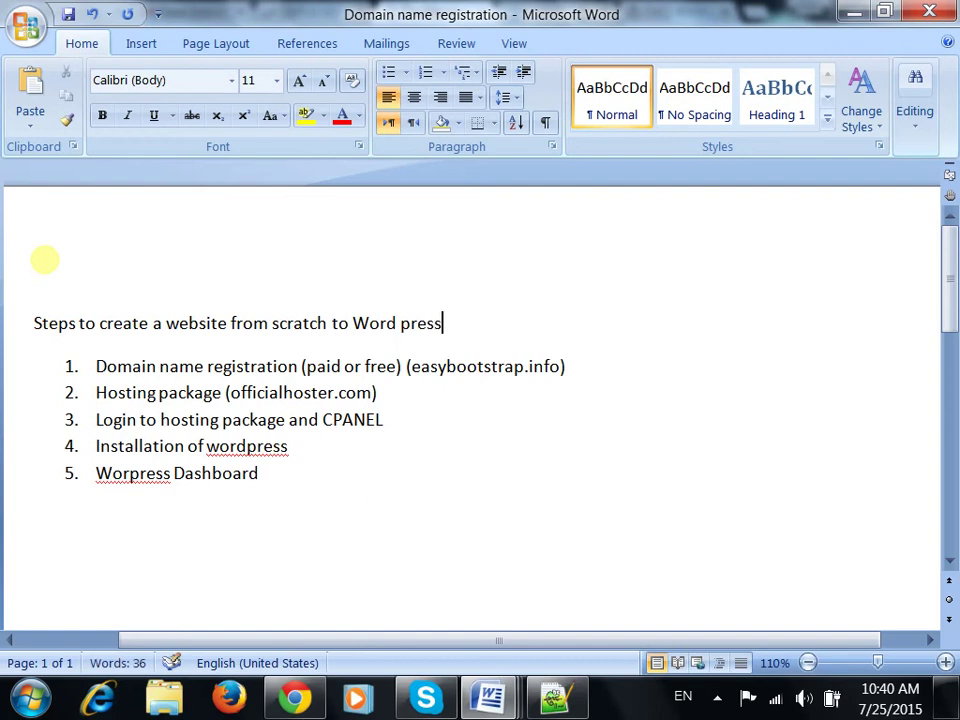
pyautogui.write('/./...')
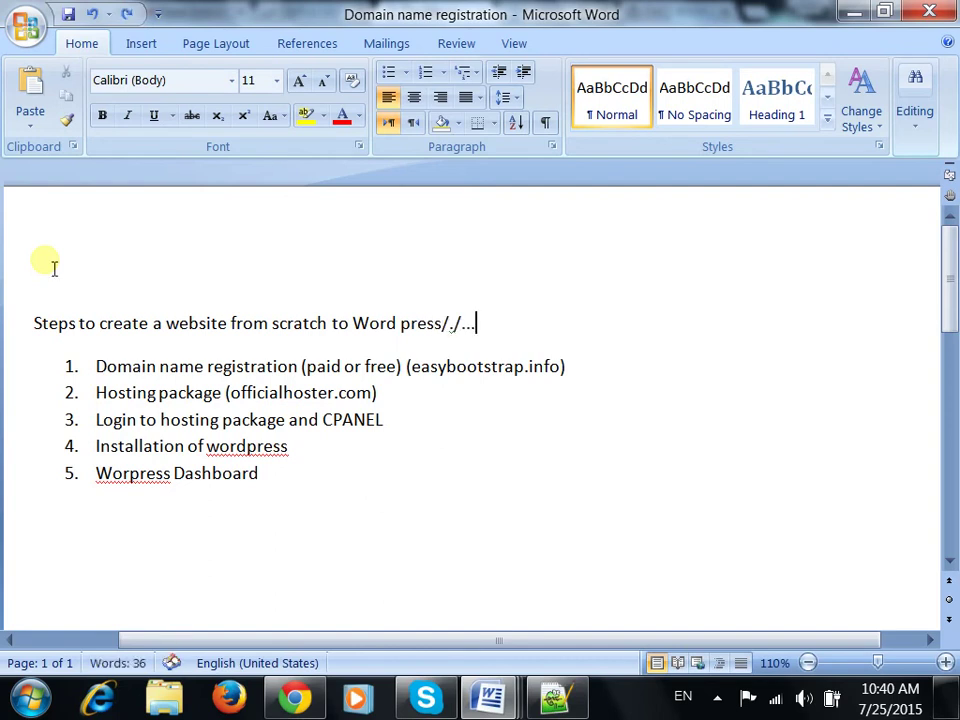
pyautogui.press('BackSpace')
pyautogui.press('BackSpace')
pyautogui.press('BackSpace')
pyautogui.press('BackSpace')
pyautogui.press('BackSpace')
pyautogui.write('....')
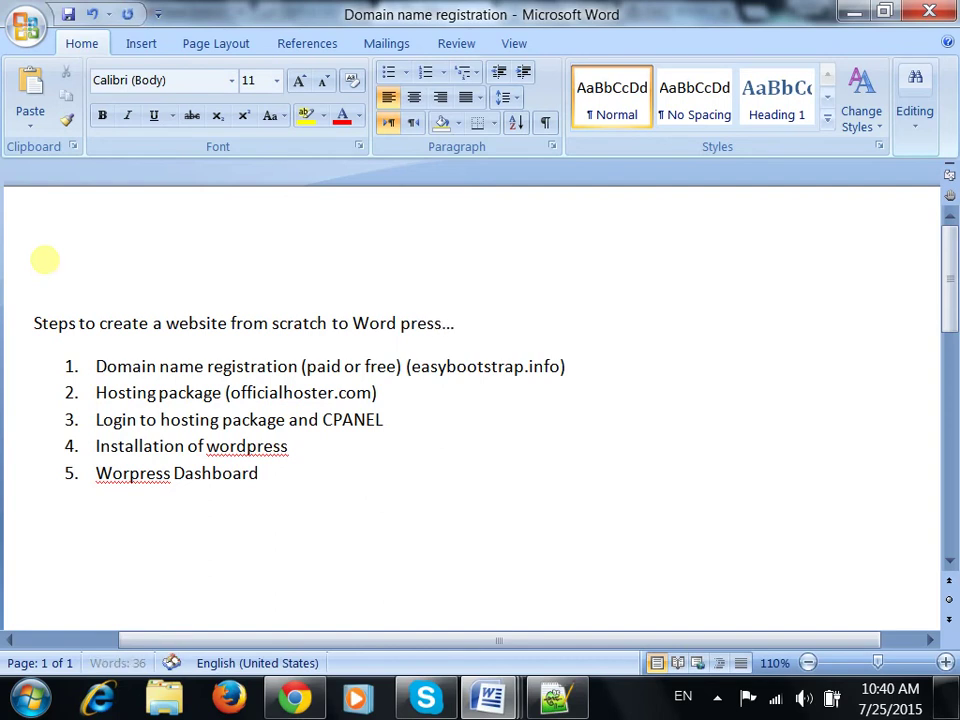
pyautogui.hotkey('ctrl', 's')
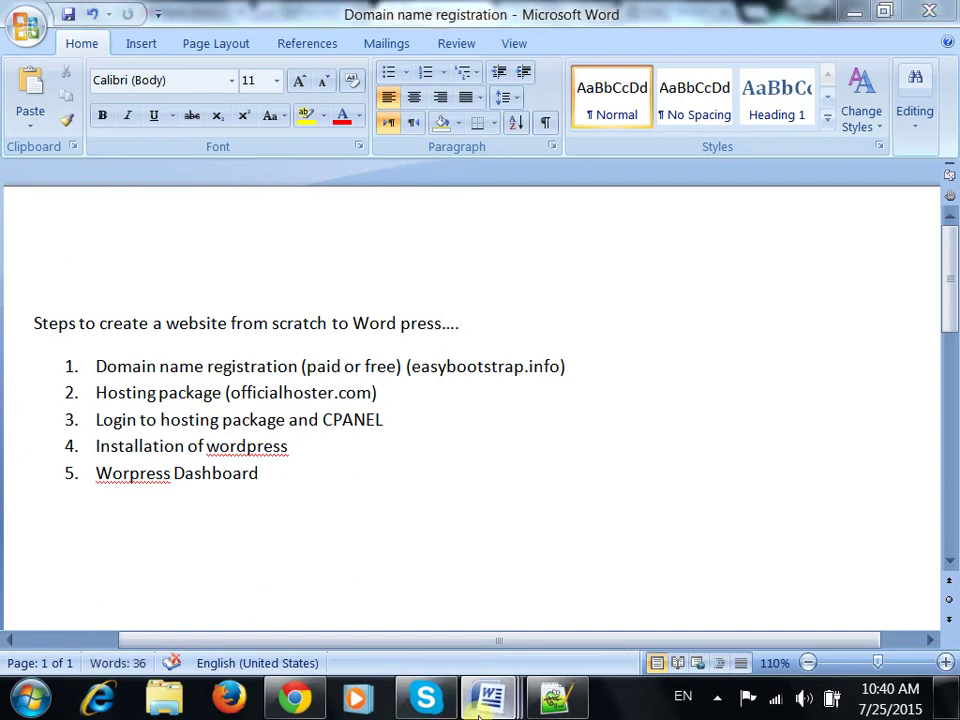
# Bring up the Word press notes and review the Pages, Posts, Menus and Media library lines
pyautogui.moveTo(478, 716)
pyautogui.click(418, 606)
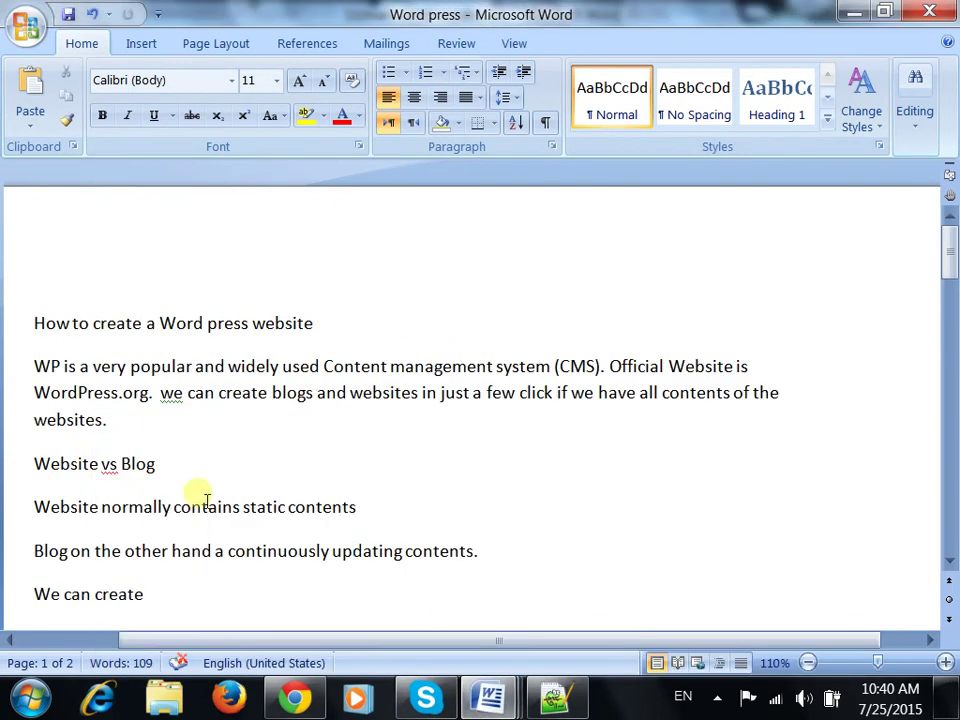
pyautogui.press('Up')
pyautogui.press('Up')
pyautogui.press('Down')
pyautogui.press('Down')
pyautogui.press('Down')
pyautogui.press('Down')
pyautogui.press('Down')
pyautogui.press('Down')
pyautogui.press('Down')
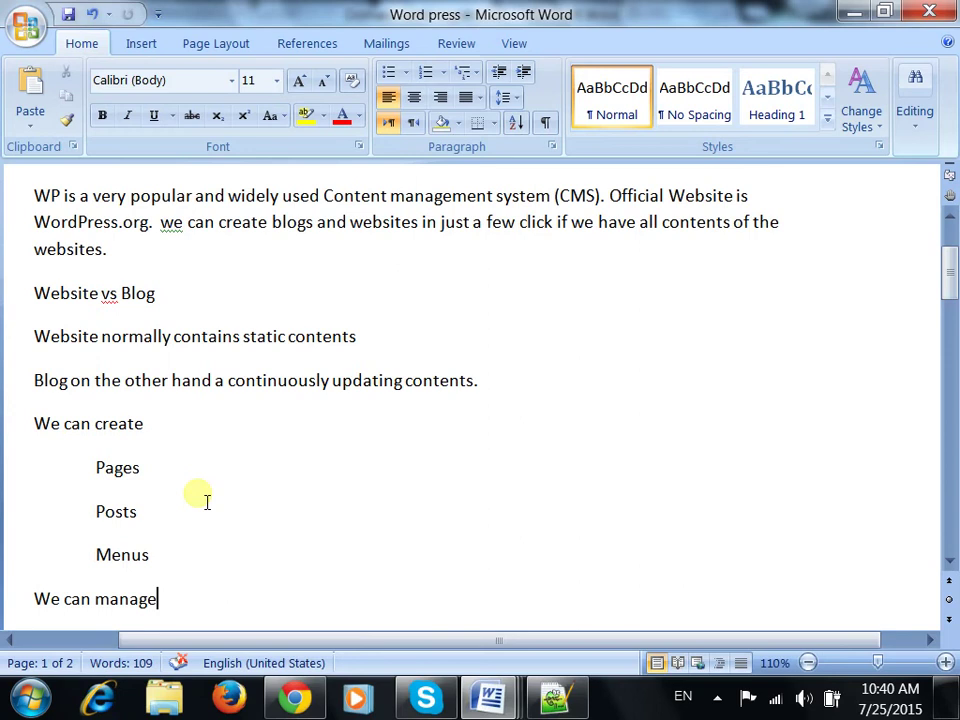
pyautogui.click(165, 578)
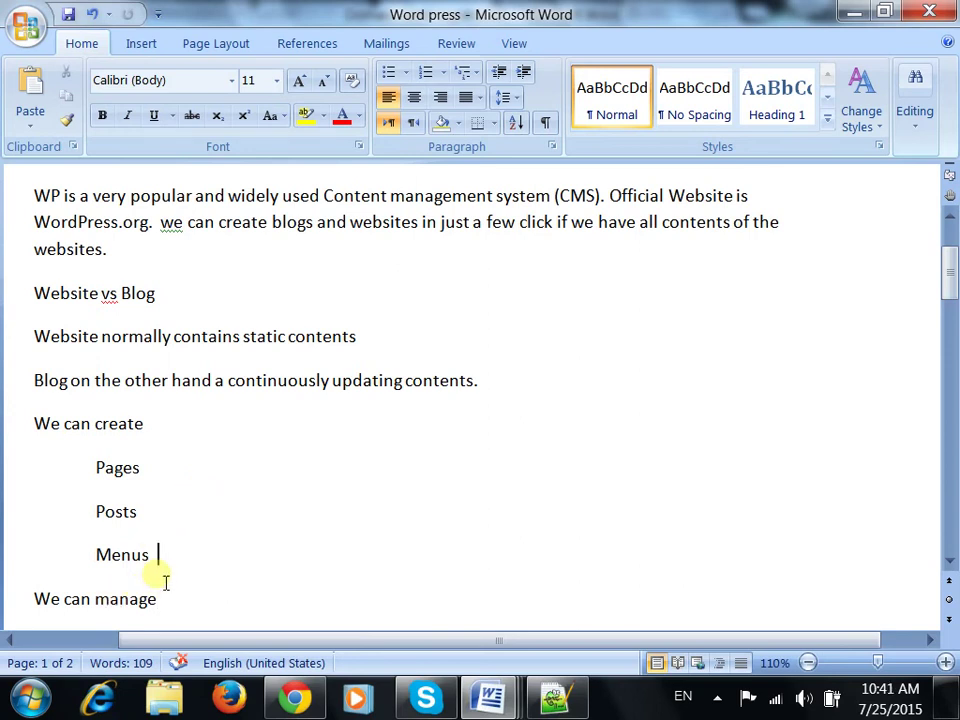
pyautogui.press('Down')
pyautogui.press('Down')
pyautogui.press('Down')
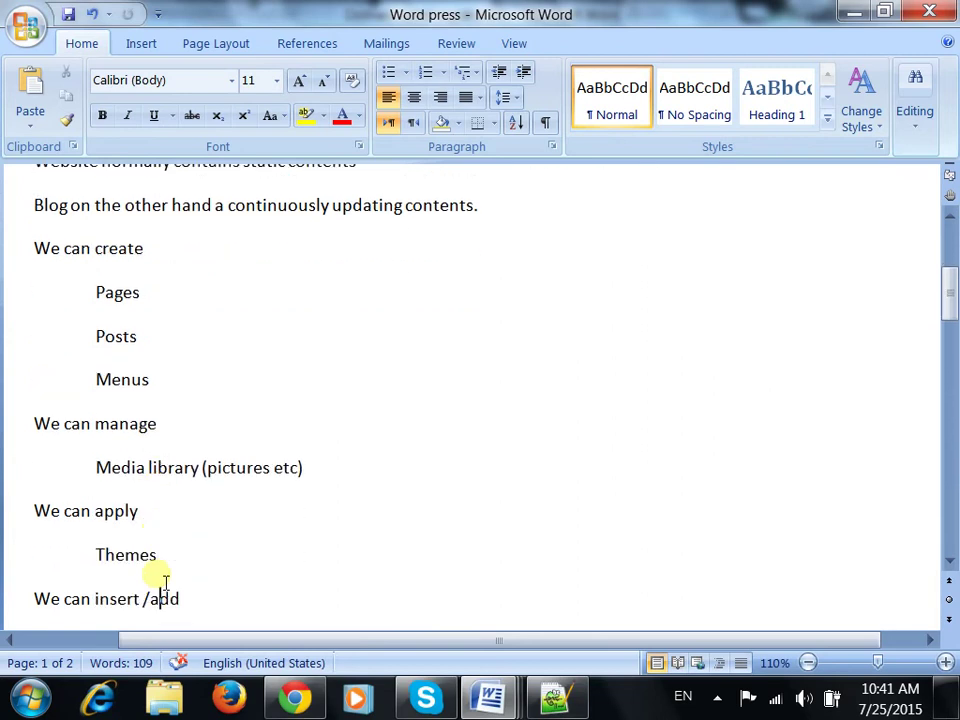
pyautogui.press('Up')
pyautogui.press('Up')
pyautogui.press('Down')
pyautogui.press('Down')
pyautogui.press('Down')
pyautogui.press('Down')
# Add Widgets and Plug-in under 'We can insert /add', then start a 'We will have to customize' line
pyautogui.press('End')
pyautogui.press('Return')
pyautogui.press('Tab')
pyautogui.write('Widgets')
pyautogui.press('Return')
pyautogui.write('Plug-in')
pyautogui.press('Return')
pyautogui.press('BackSpace')
pyautogui.write('We will have to customize')
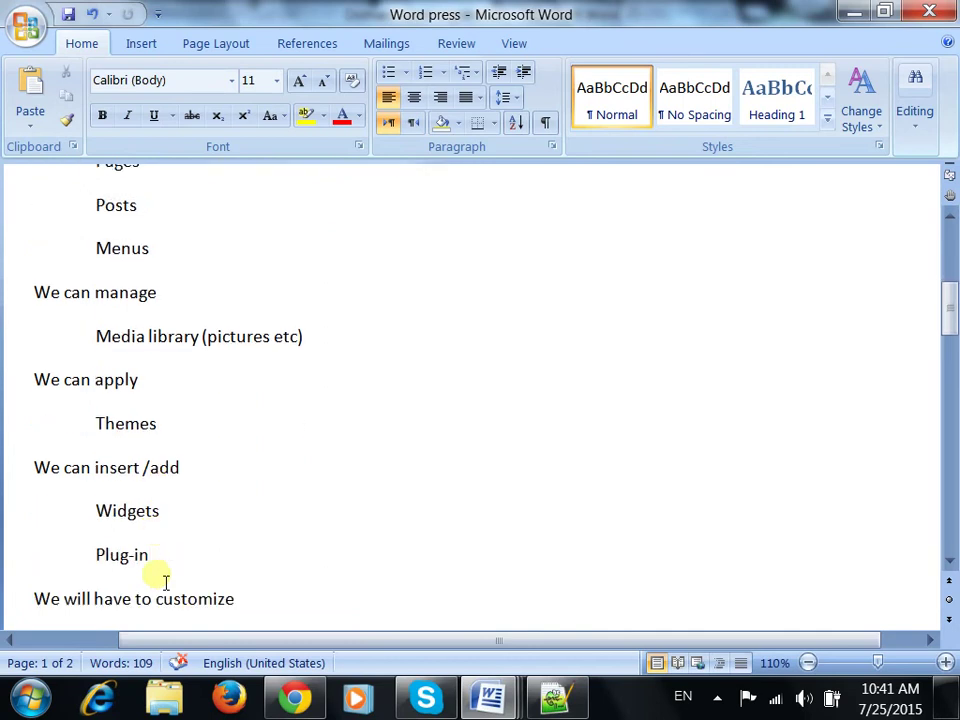
# List Themes, Plug-in and Widget as sub-items under the customize line
pyautogui.press('Return')
pyautogui.press('Tab')
pyautogui.write('Themes')
pyautogui.press('Return')
pyautogui.write('Plug-in')
pyautogui.press('Return')
pyautogui.write('Widget')
pyautogui.press('Return')
pyautogui.press('BackSpace')
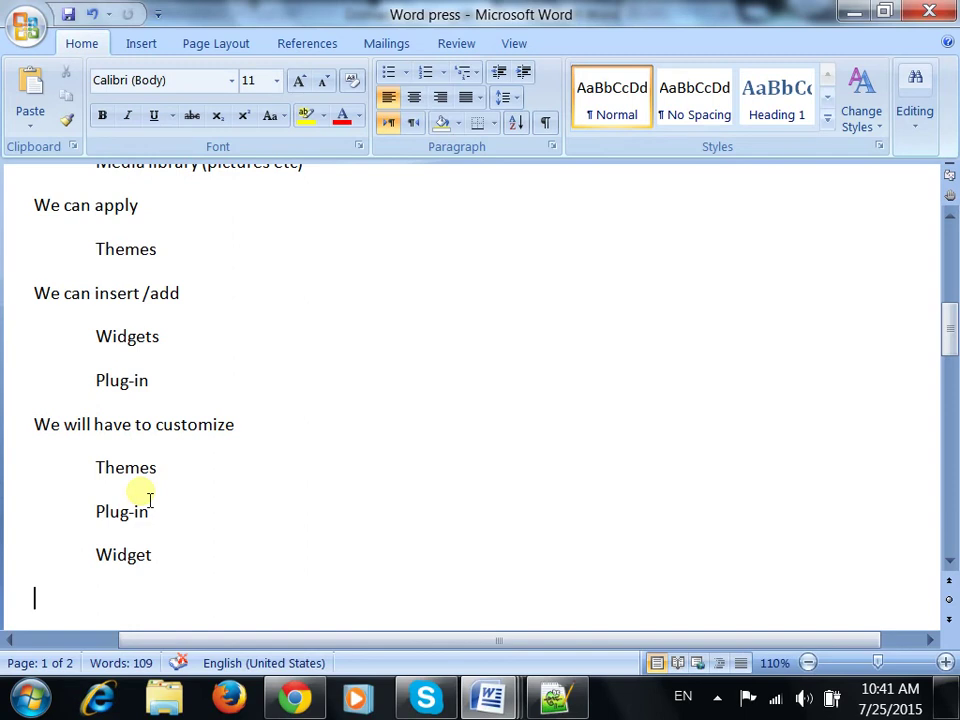
# Review the outline back up through the create, Posts and Media library lines
pyautogui.press('Up')
pyautogui.press('Up')
pyautogui.press('Up')
pyautogui.press('End')
pyautogui.press('Up')
pyautogui.press('Up')
pyautogui.press('Up')
pyautogui.press('Up')
pyautogui.press('Up')
pyautogui.press('Up')
pyautogui.press('Up')
pyautogui.press('Up')
pyautogui.press('Up')
pyautogui.press('Up')
pyautogui.press('Up')
pyautogui.press('Up')
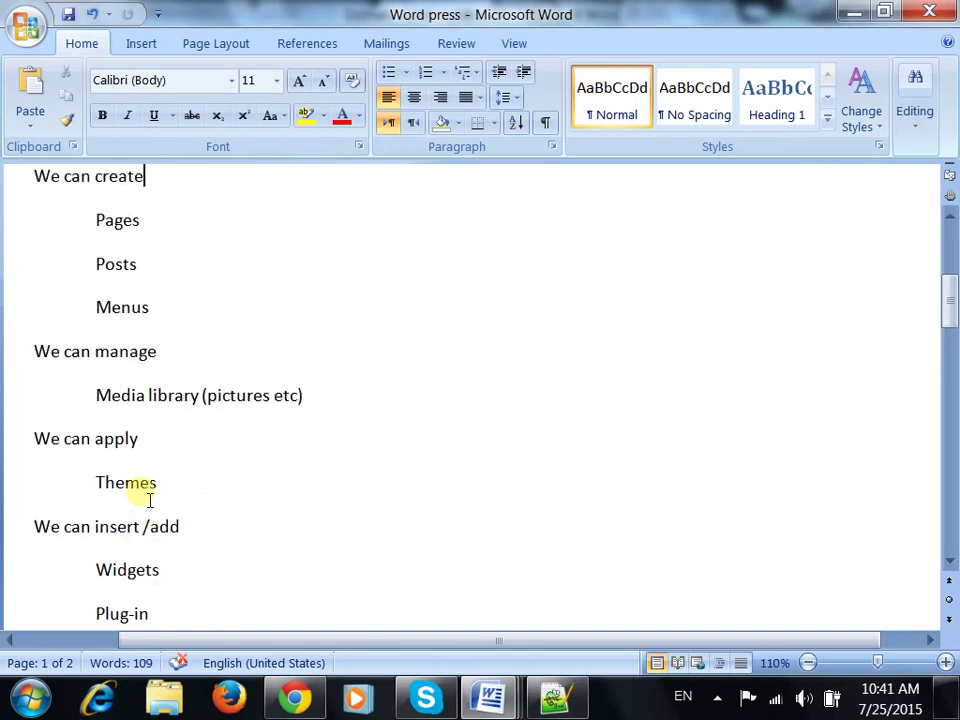
pyautogui.press('Down')
pyautogui.press('Down')
pyautogui.press('Down')
pyautogui.press('Down')
pyautogui.press('Down')
pyautogui.press('Down')
pyautogui.press('Down')
pyautogui.press('Up')
pyautogui.press('Up')
# Open the EasyBootstrap.info front page in a new tab from the Visit Site link
pyautogui.click(294, 697)
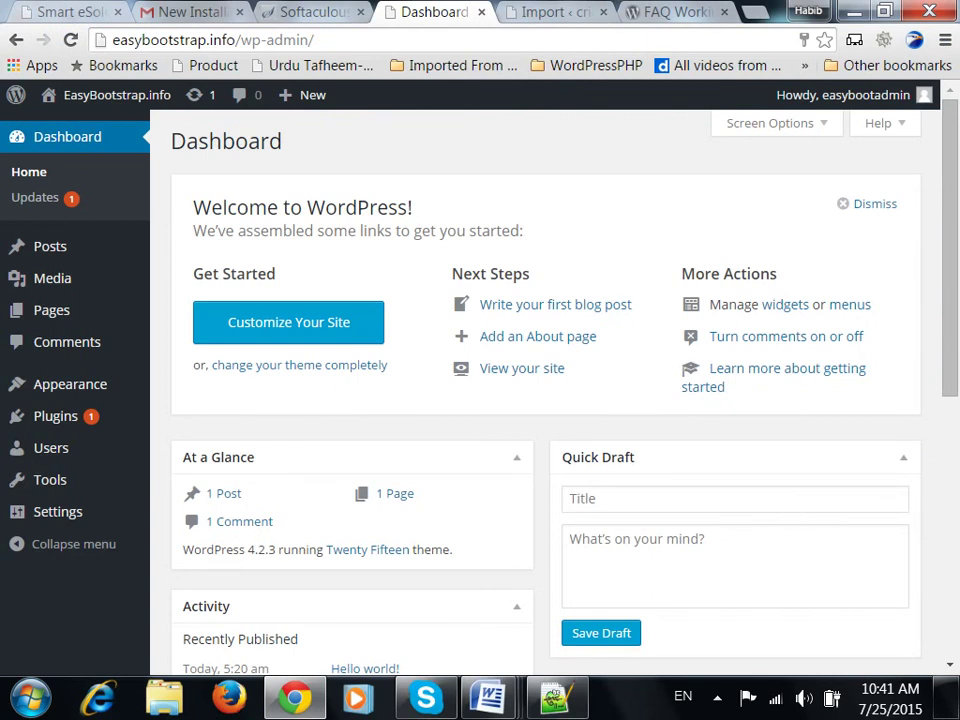
pyautogui.moveTo(47, 94)
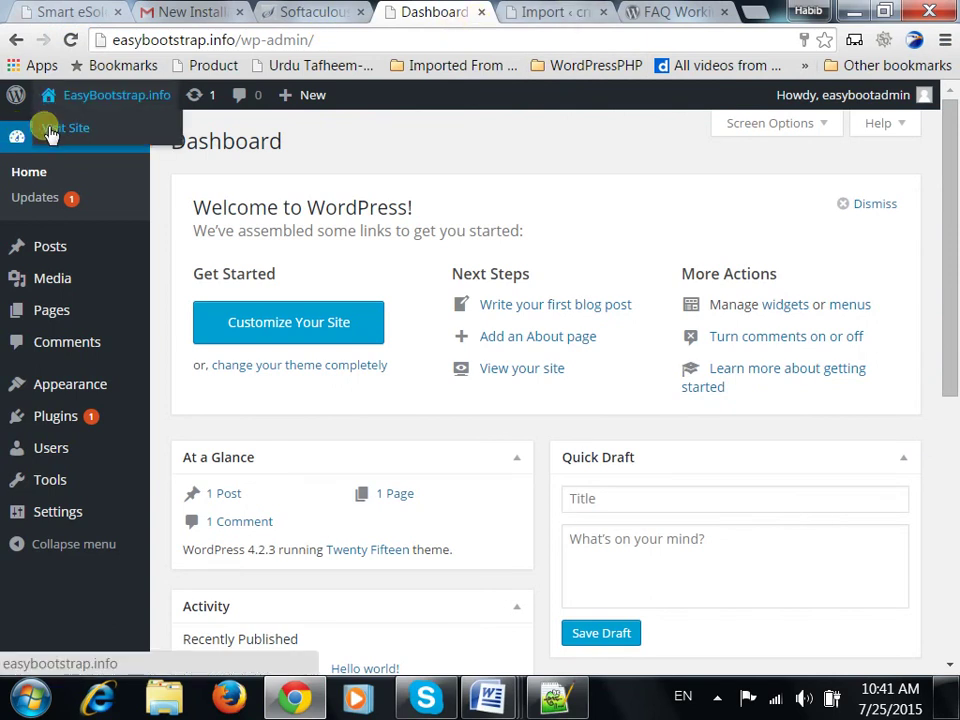
pyautogui.rightClick(54, 128)
pyautogui.click(100, 139)
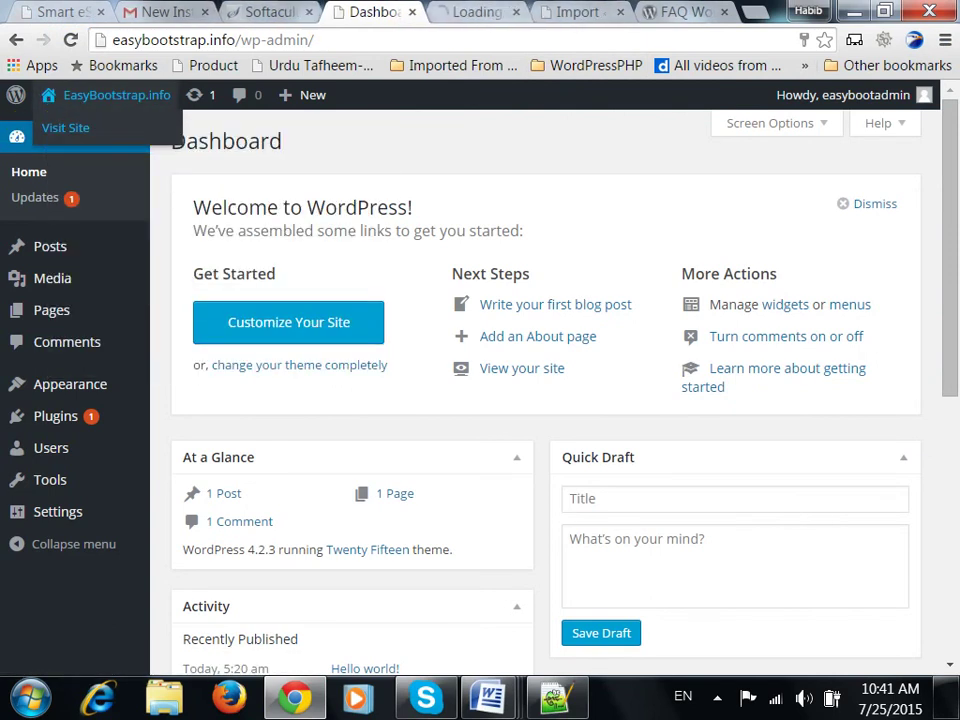
pyautogui.click(490, 14)
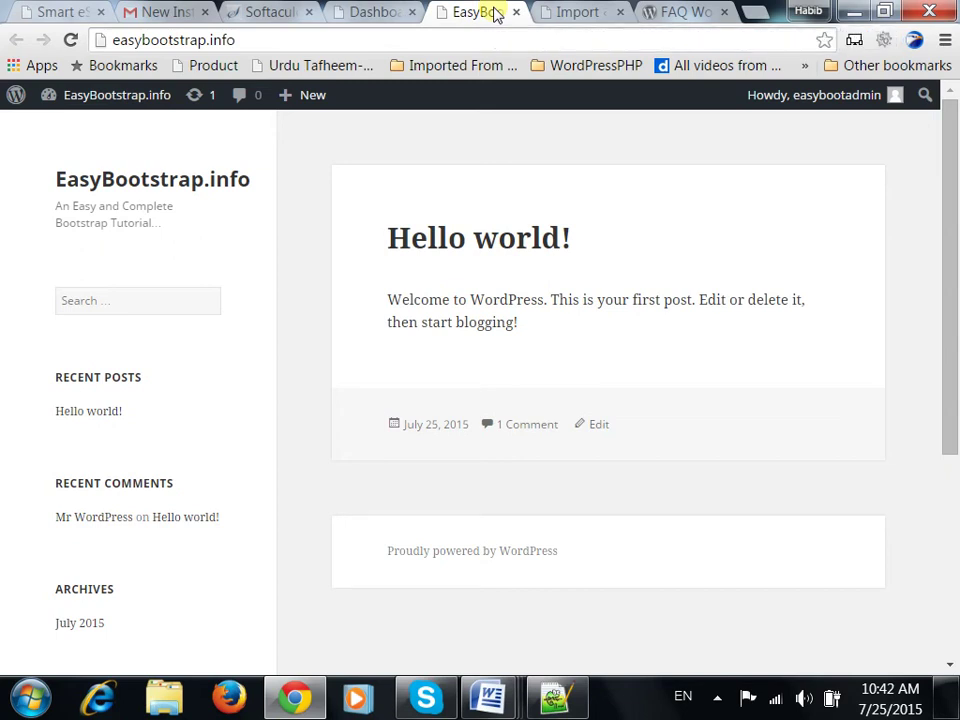
# Compare it with the Smart eSolutions tab, then return to the WordPress Dashboard tab
pyautogui.click(45, 10)
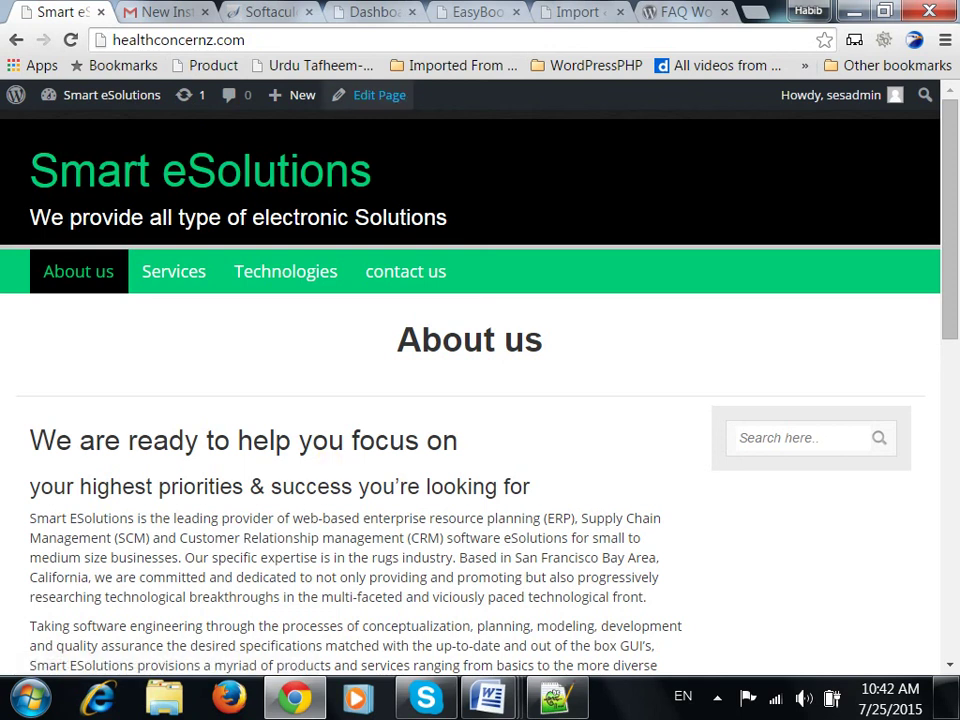
pyautogui.click(489, 9)
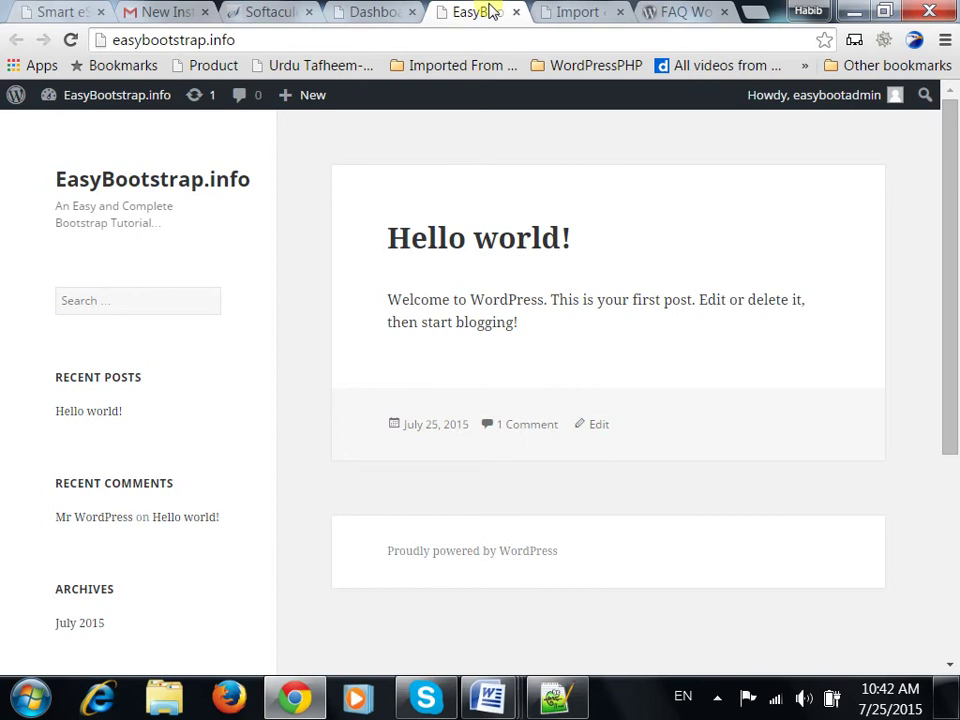
pyautogui.click(365, 11)
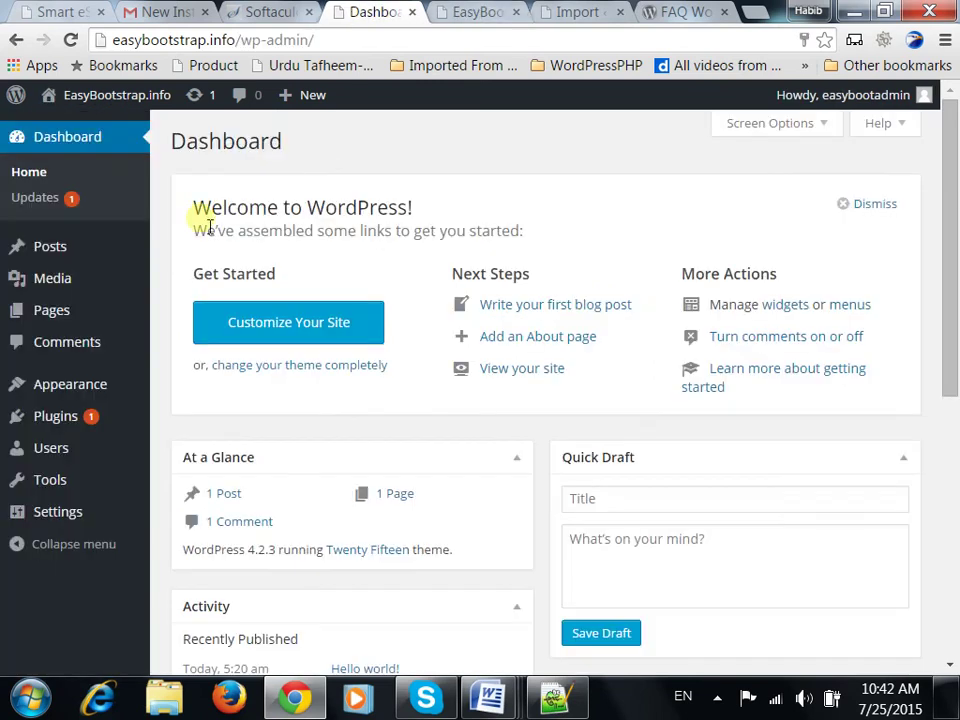
# Go to Appearance > Themes and open the Add New themes page
pyautogui.moveTo(90, 398)
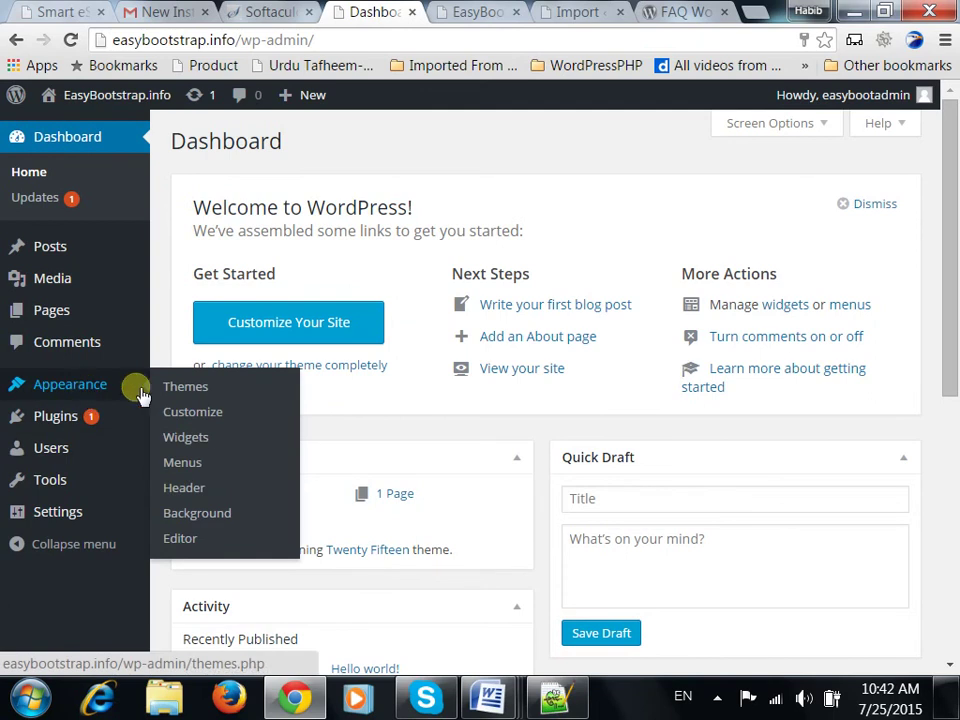
pyautogui.click(194, 393)
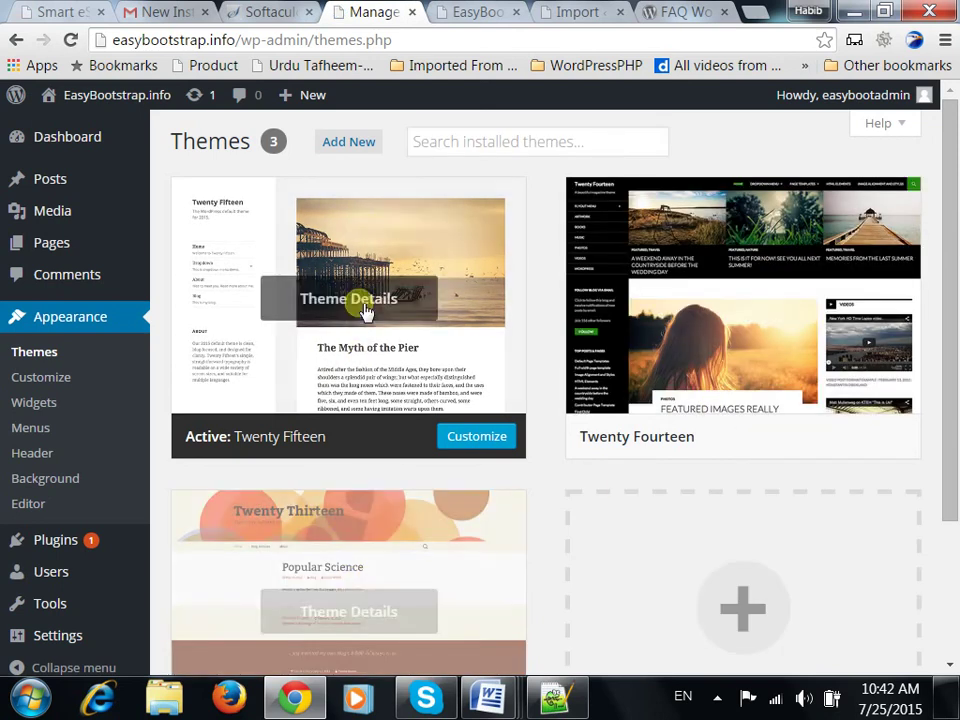
pyautogui.click(356, 153)
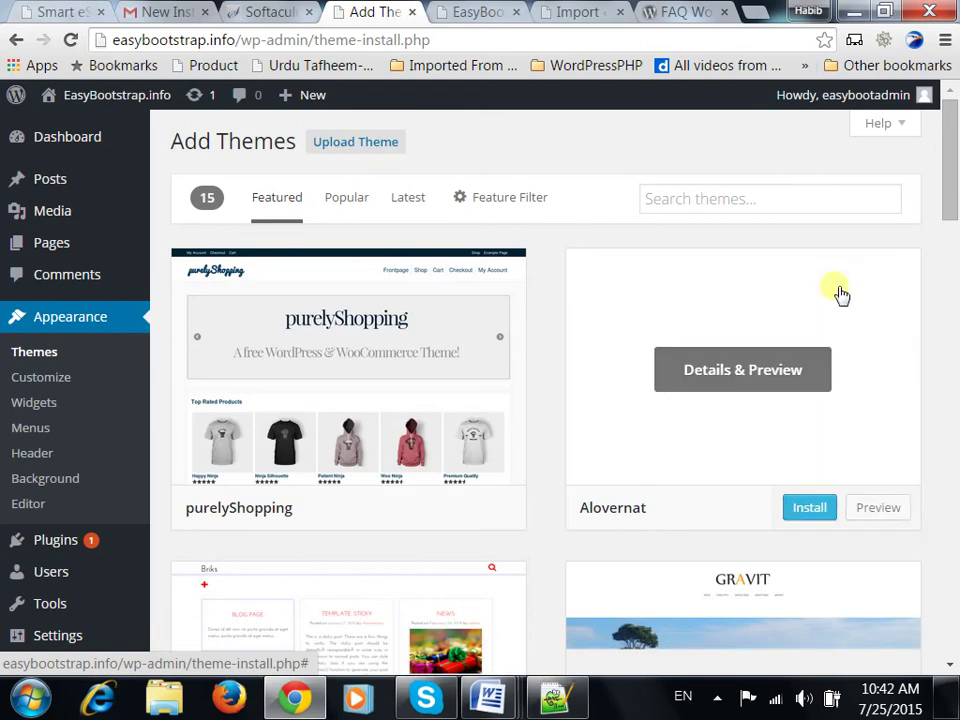
# Scroll down the Featured themes to reveal the Modern Business card's Install button
pyautogui.click(950, 668)
pyautogui.click(950, 668)
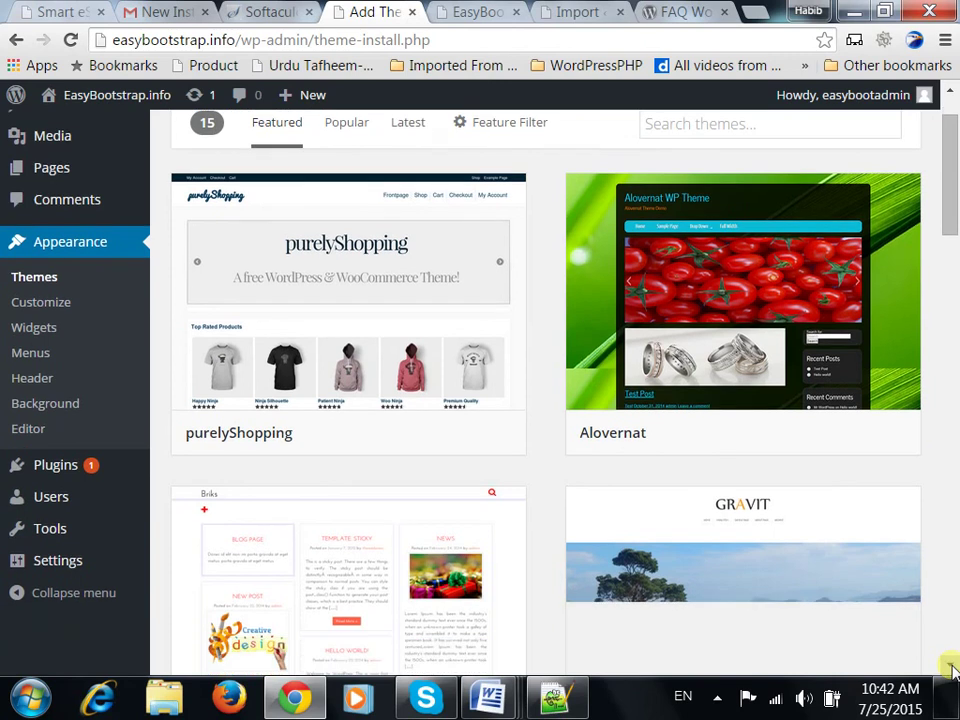
pyautogui.click(950, 668)
pyautogui.click(950, 668)
pyautogui.click(950, 668)
pyautogui.click(950, 668)
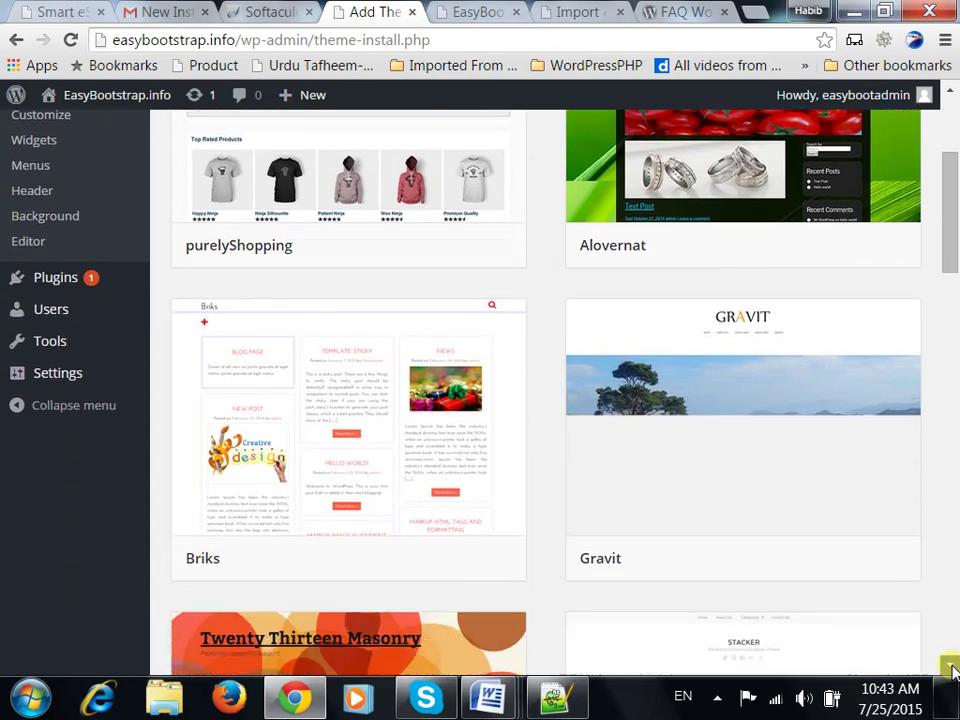
pyautogui.click(950, 668)
pyautogui.click(950, 668)
pyautogui.click(950, 668)
pyautogui.click(950, 668)
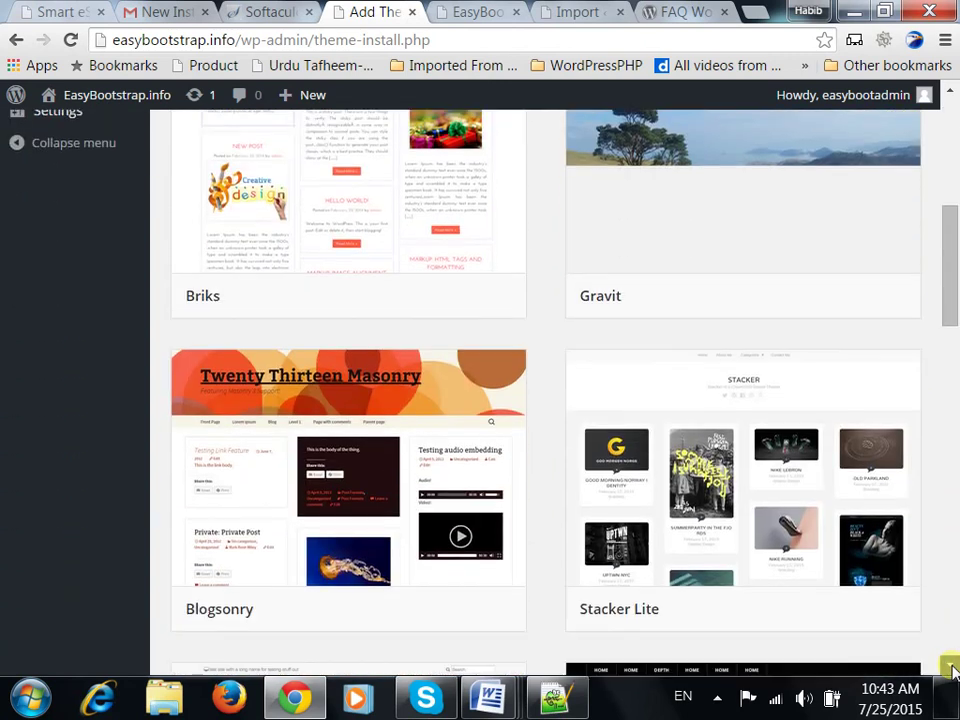
pyautogui.click(950, 668)
pyautogui.click(950, 668)
pyautogui.click(950, 668)
pyautogui.click(950, 668)
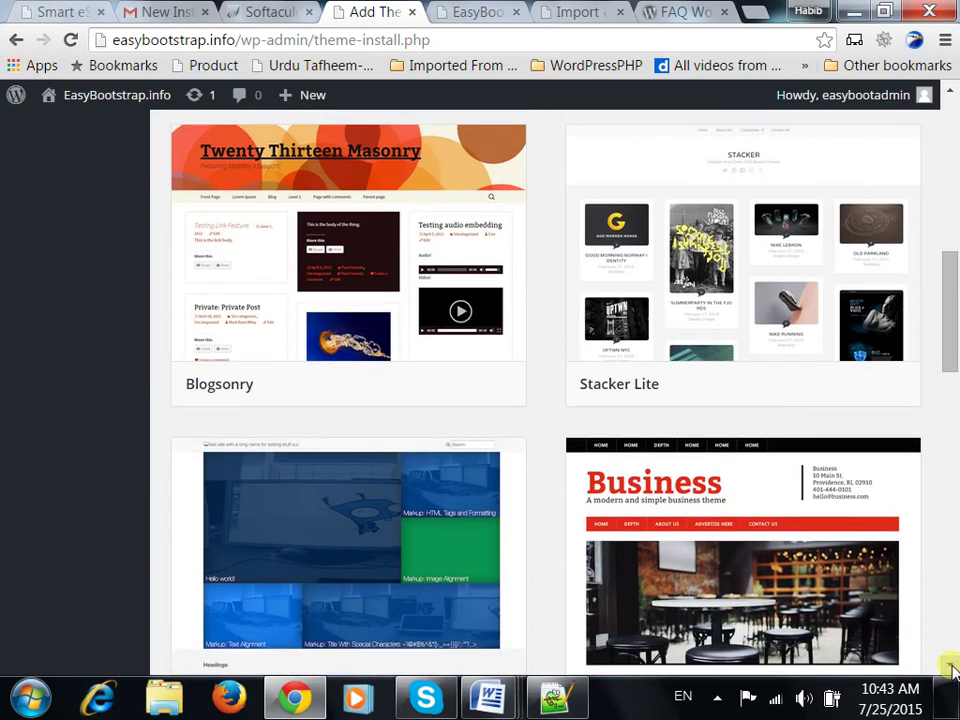
pyautogui.click(950, 668)
pyautogui.click(950, 668)
pyautogui.moveTo(810, 514)
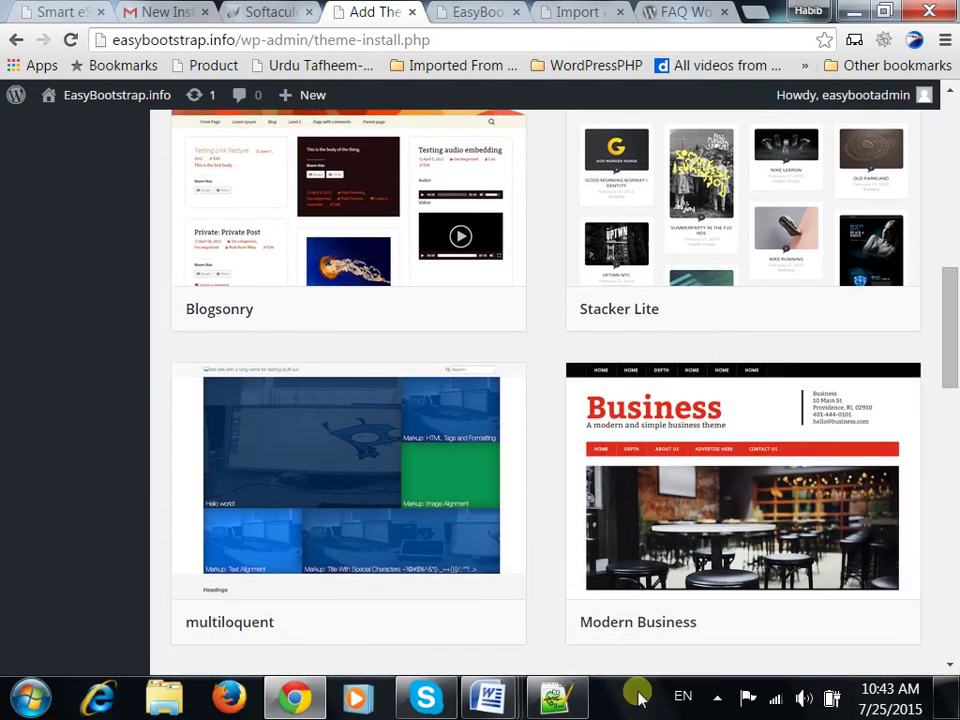
pyautogui.moveTo(793, 606)
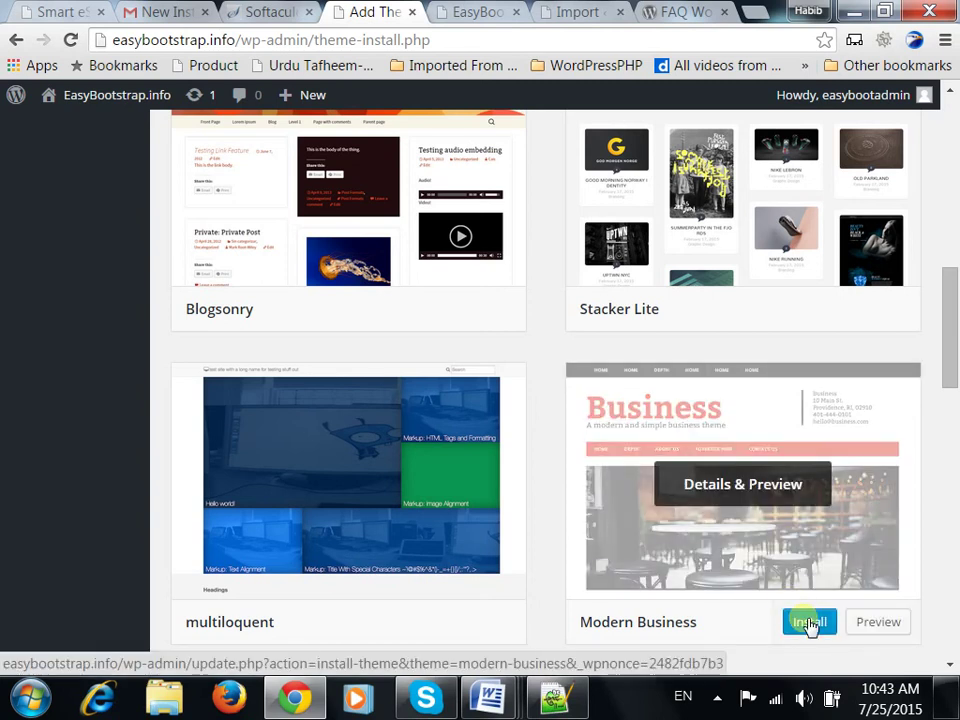
# Install Modern Business, open its Live Preview, and Save & Activate it
pyautogui.click(810, 624)
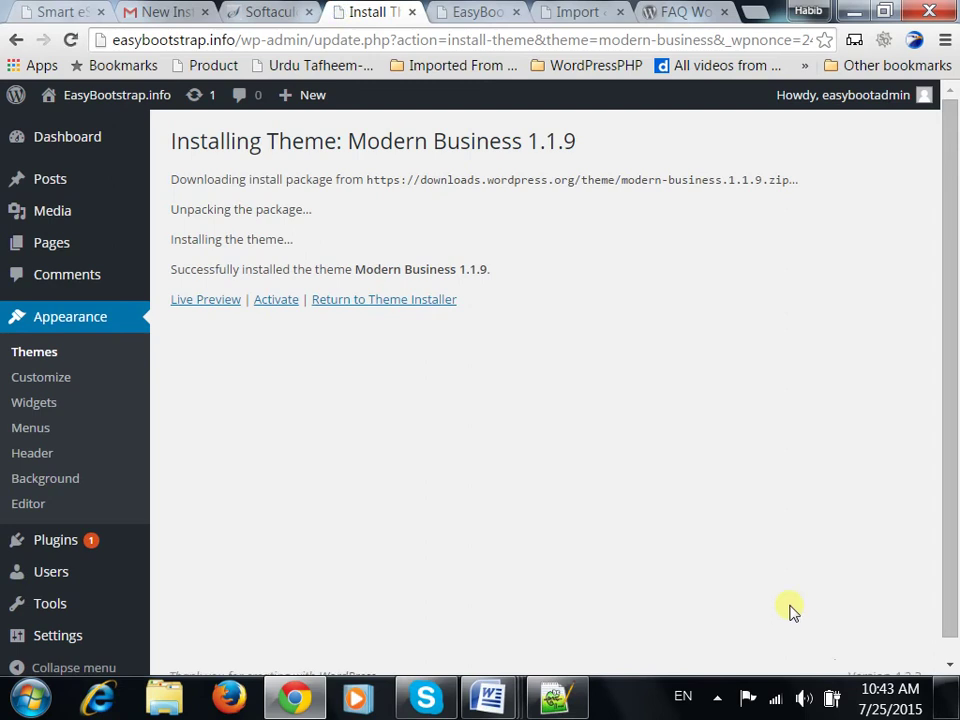
pyautogui.click(229, 308)
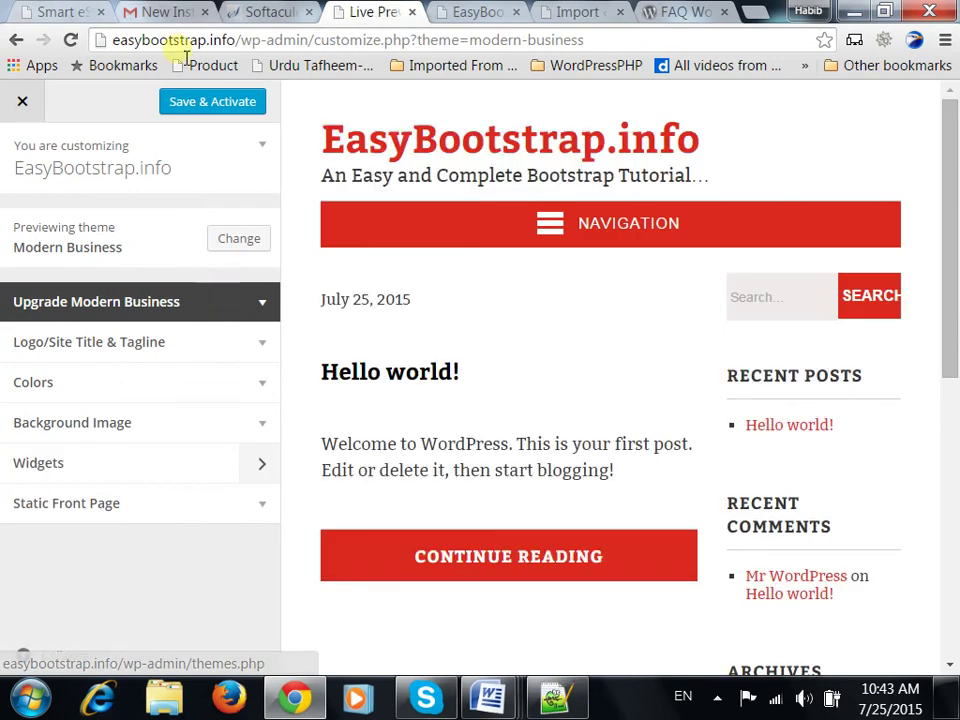
pyautogui.click(222, 106)
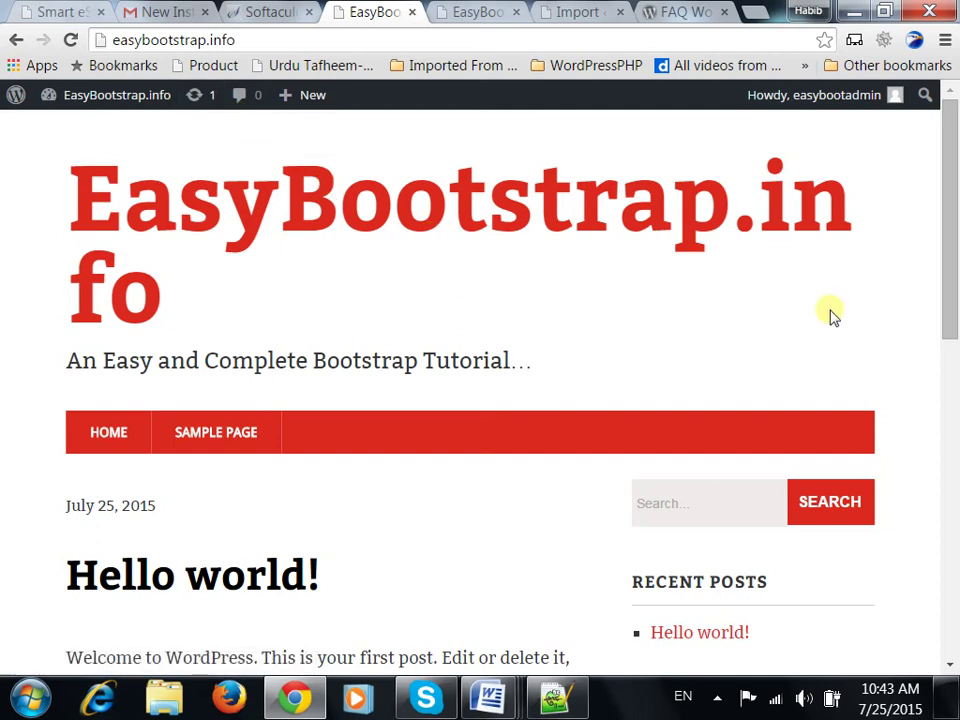
# Go from the front end to the Dashboard and choose Pages > Add New
pyautogui.moveTo(952, 272); pyautogui.dragTo(952, 347)
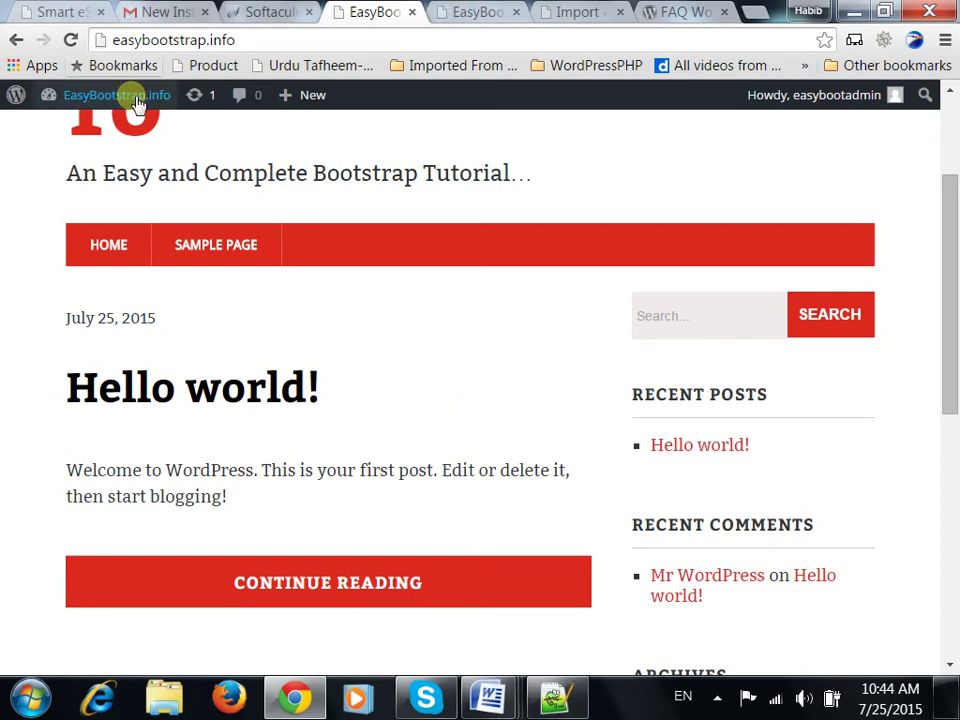
pyautogui.moveTo(137, 100)
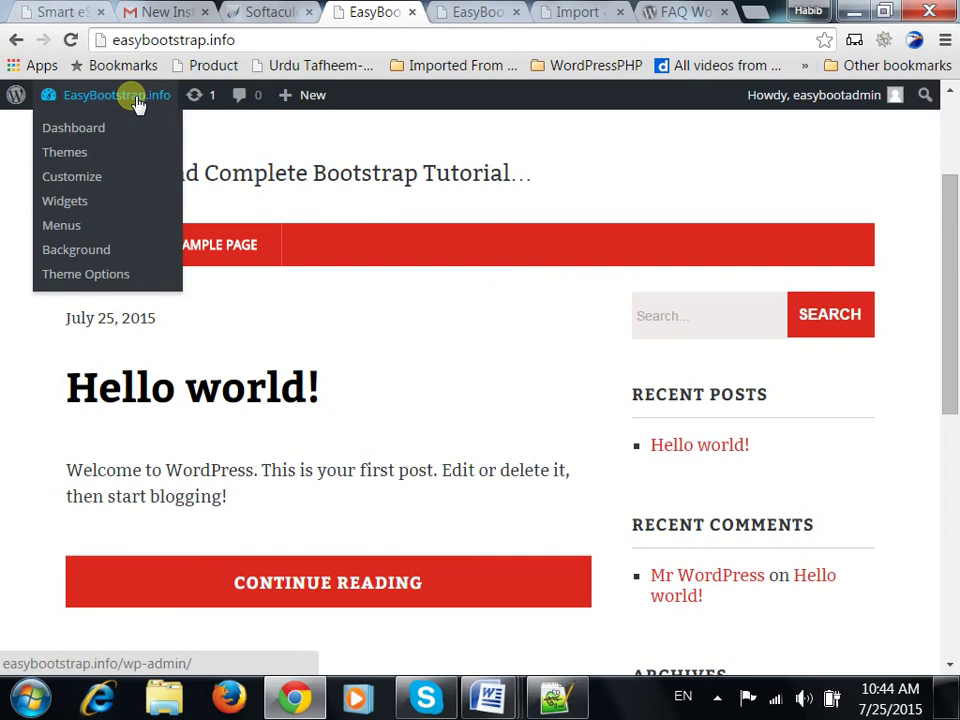
pyautogui.click(86, 131)
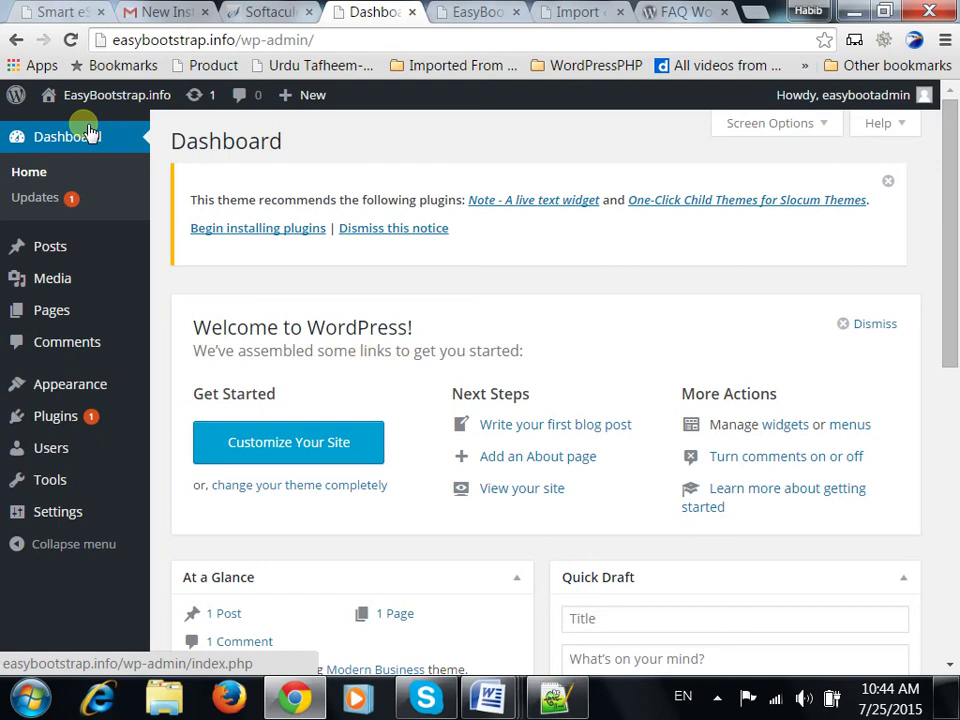
pyautogui.moveTo(52, 318)
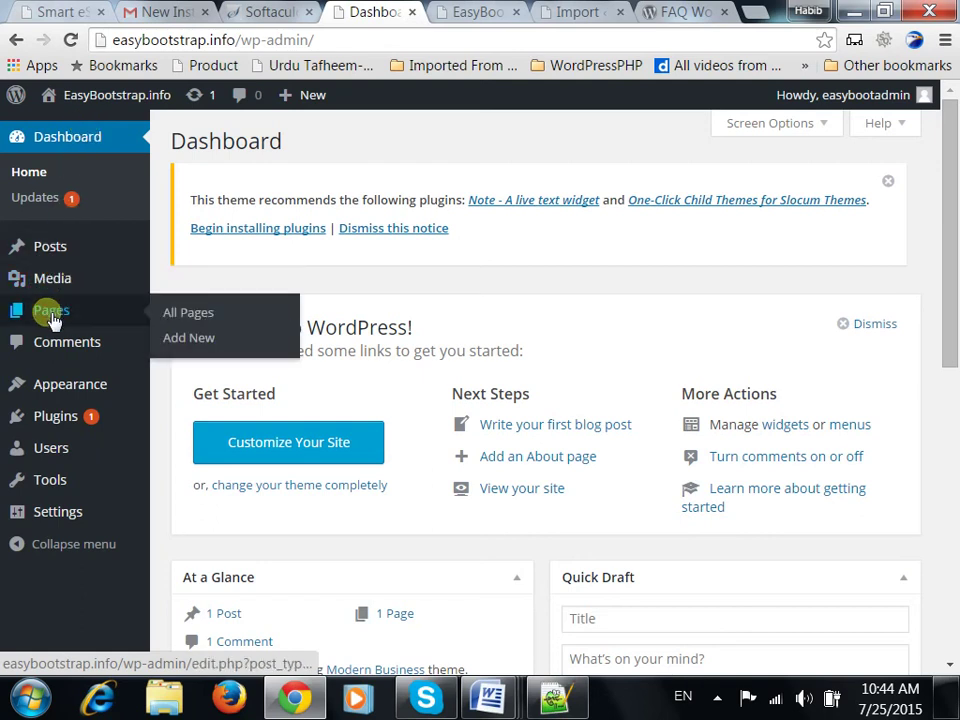
pyautogui.click(190, 345)
pyautogui.click(685, 12)
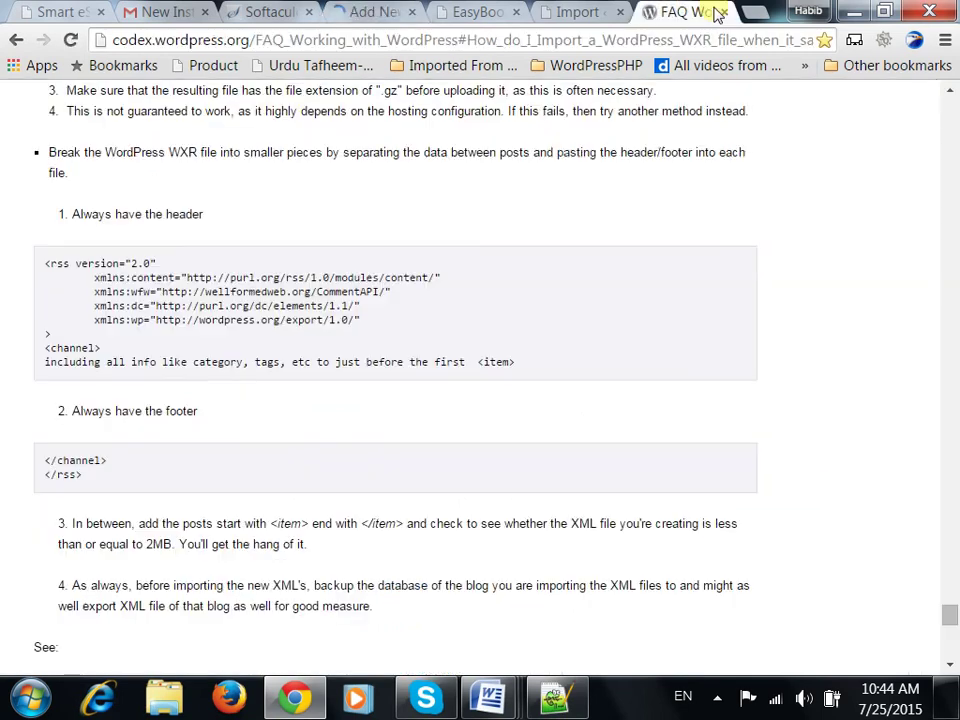
# Open a new tab and visit getbootstrap.com
pyautogui.click(752, 14)
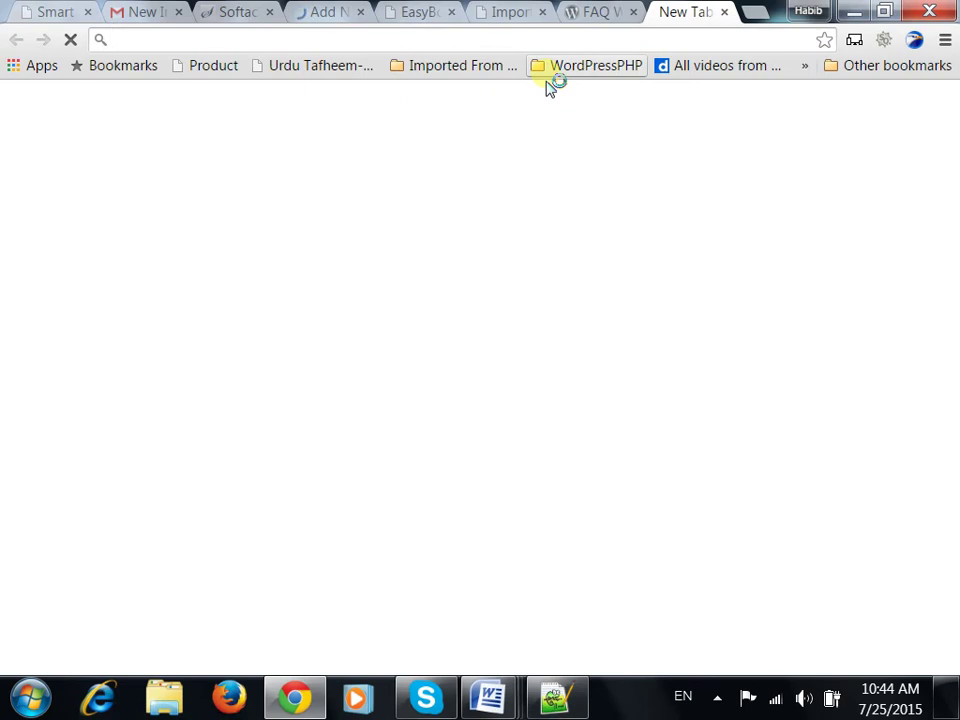
pyautogui.write('get')
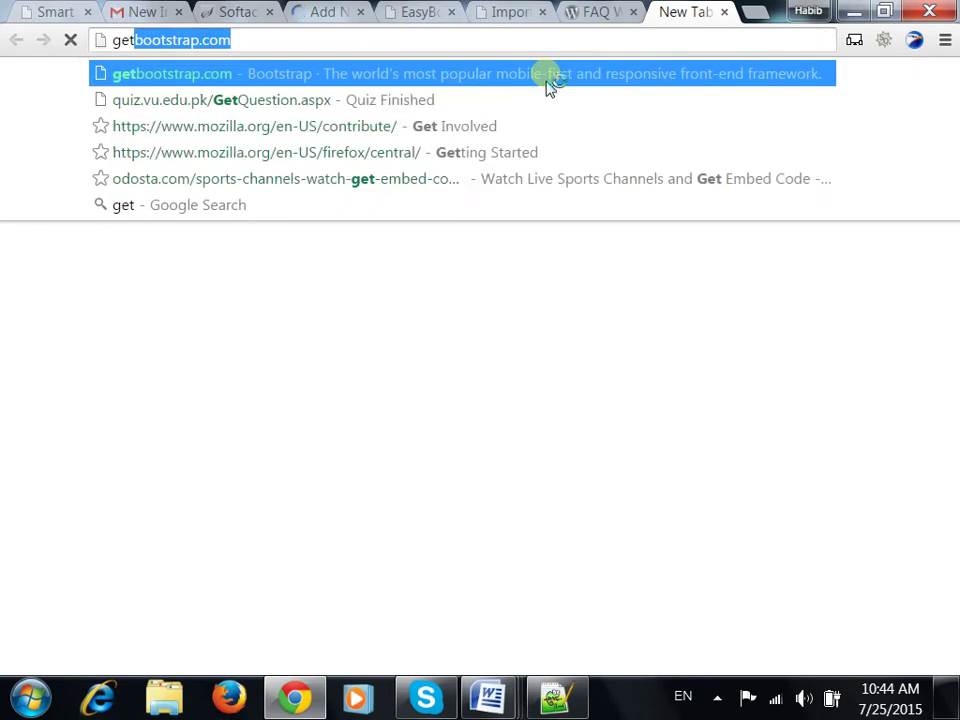
pyautogui.press('Return')
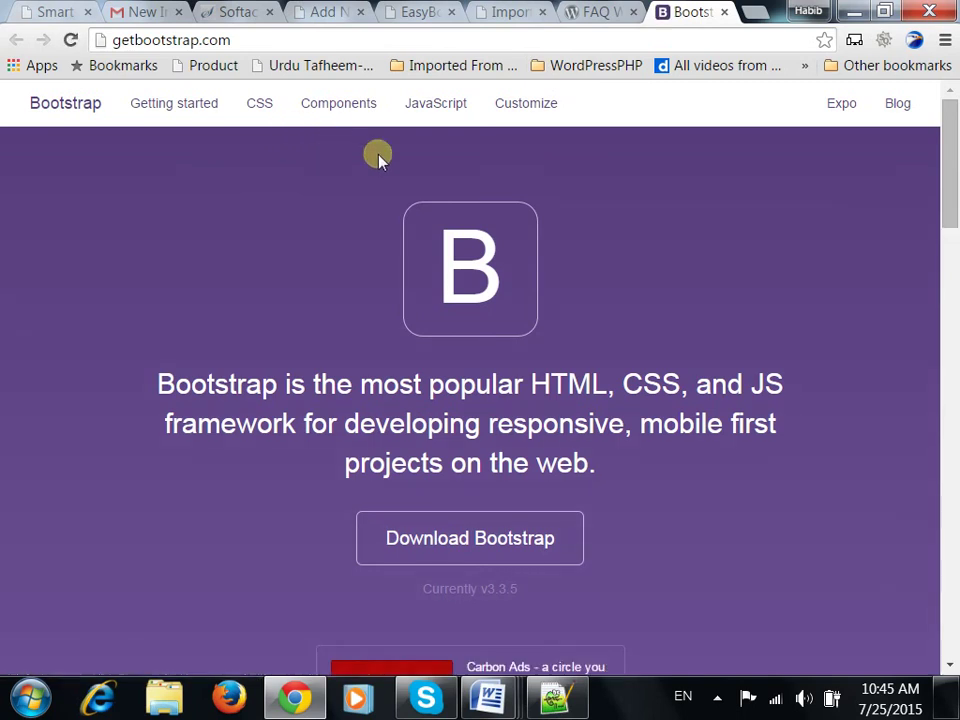
# Go to w3schools.com and open the Learn Bootstrap tutorial
pyautogui.click(421, 40)
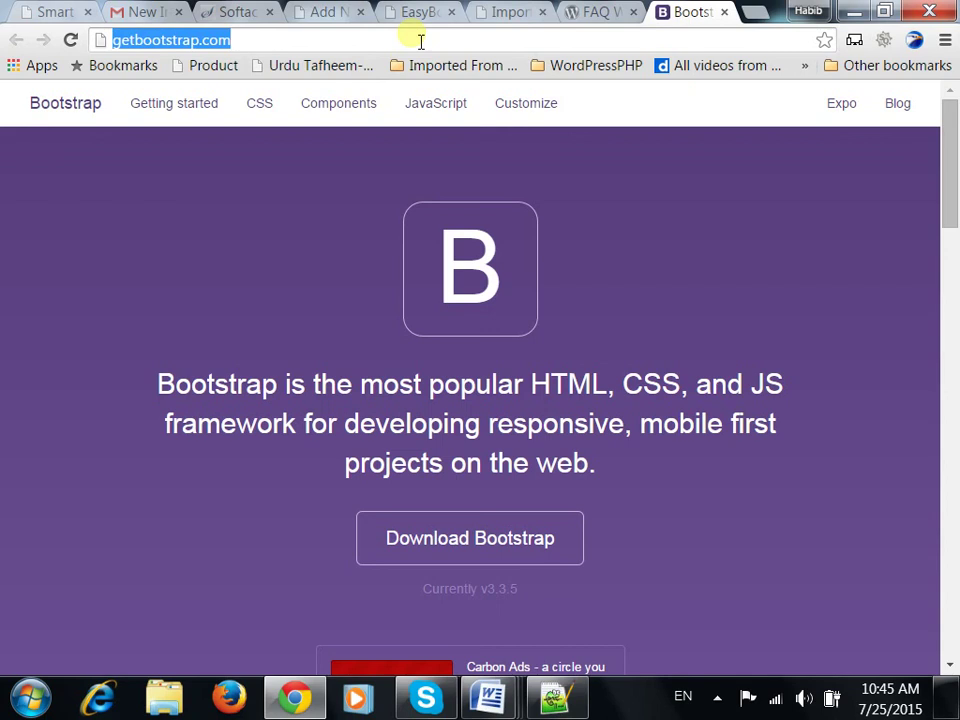
pyautogui.write('w3schools')
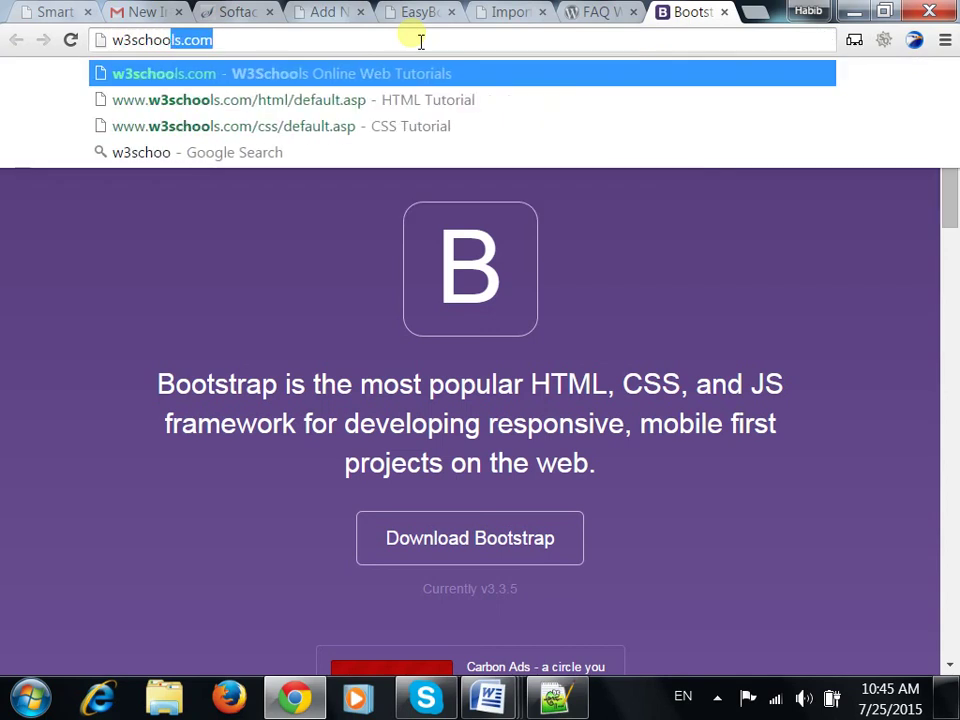
pyautogui.press('Return')
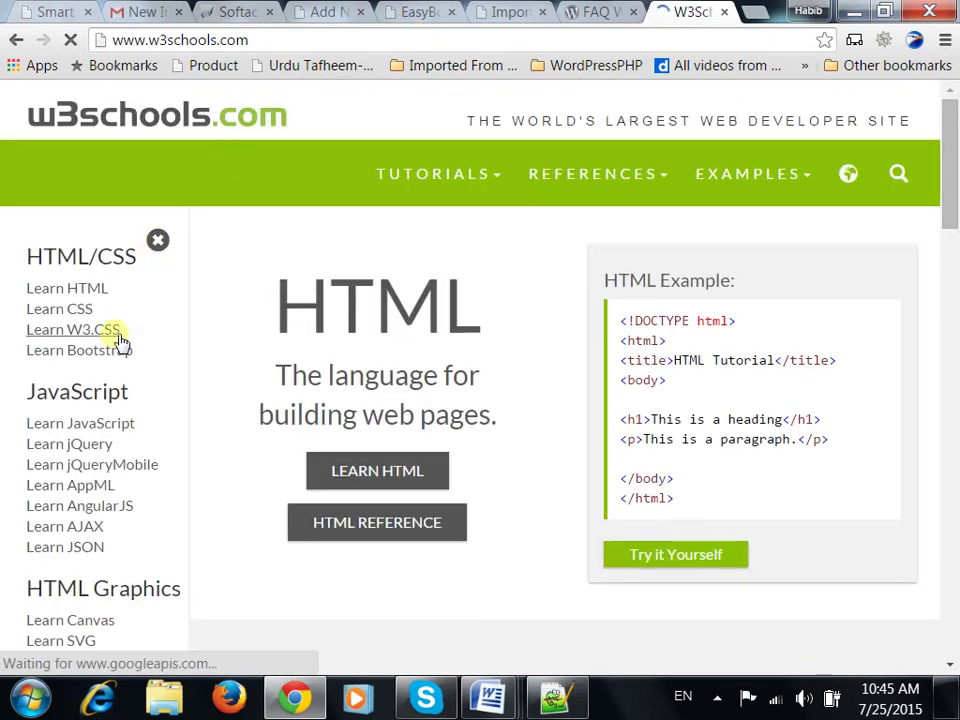
pyautogui.click(112, 360)
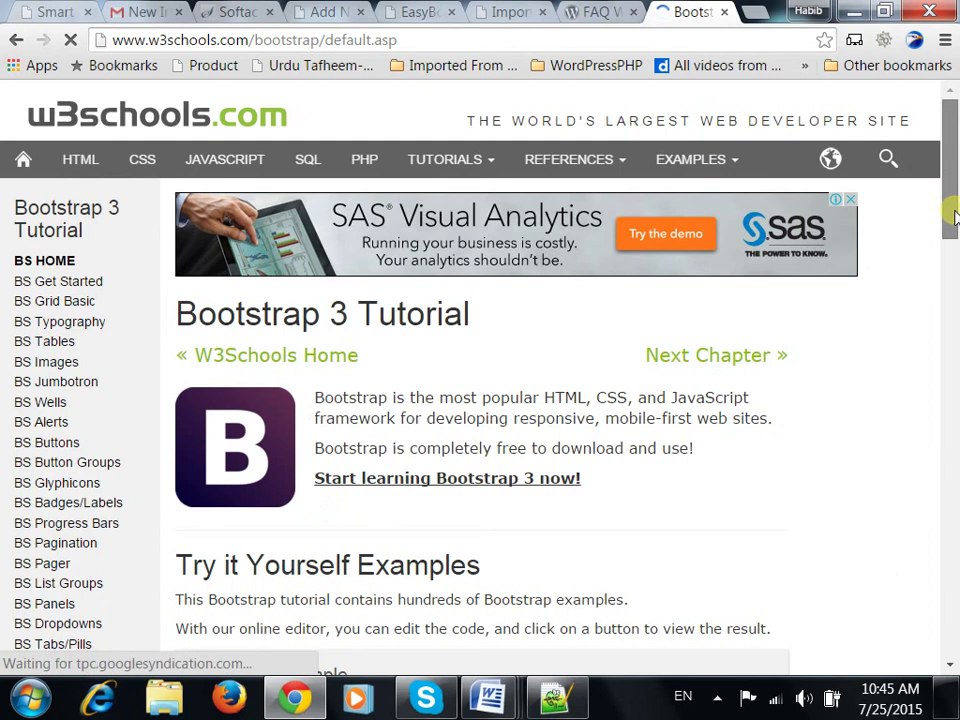
pyautogui.moveTo(953, 210); pyautogui.dragTo(940, 387)
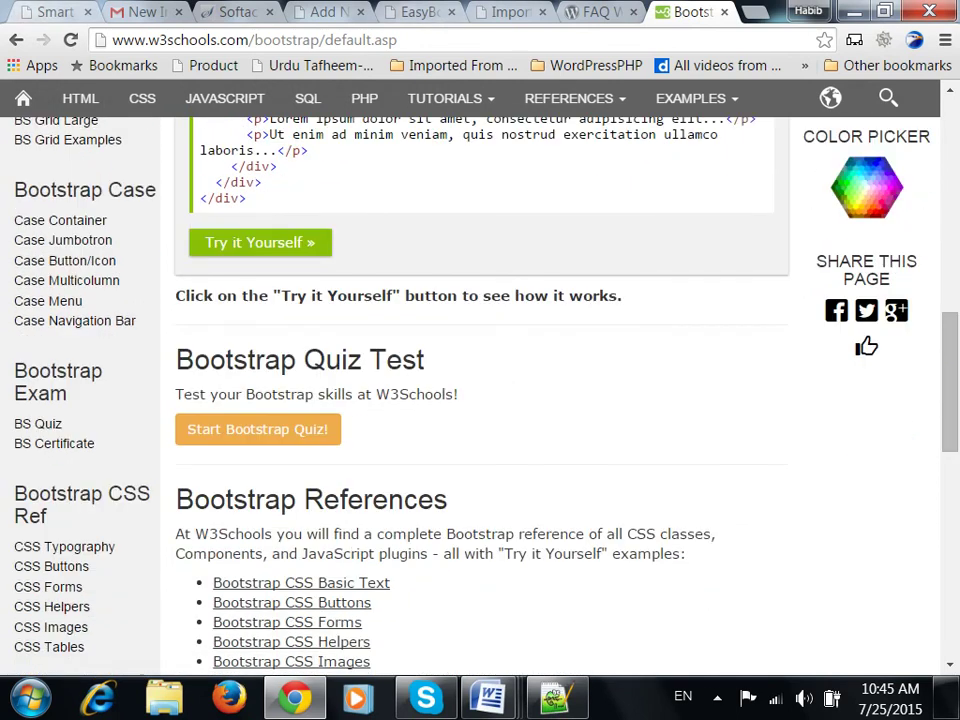
pyautogui.hotkey('ctrl', '1')
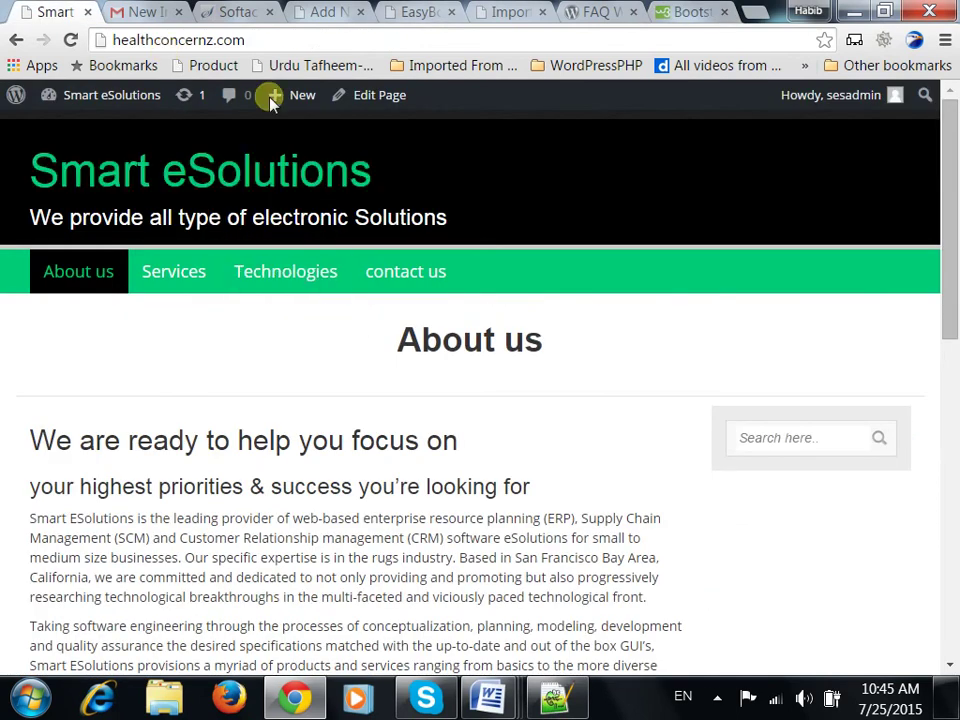
# Dismiss the distraction-free writing tip and title the new page 'BS Home'
pyautogui.click(318, 12)
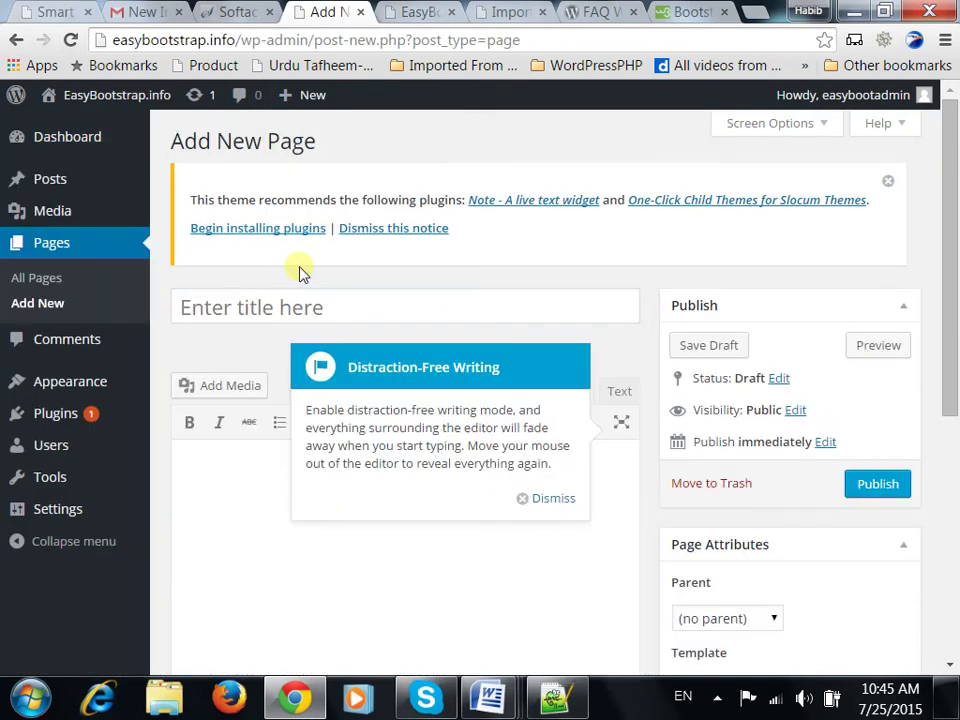
pyautogui.click(523, 497)
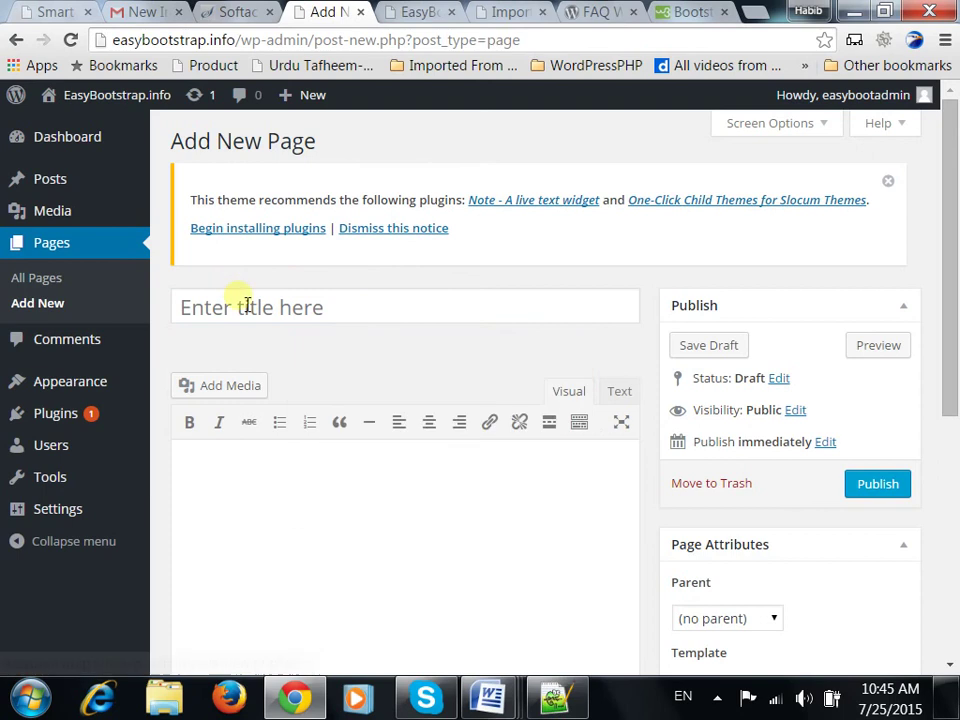
pyautogui.click(247, 309)
pyautogui.write('BS Home')
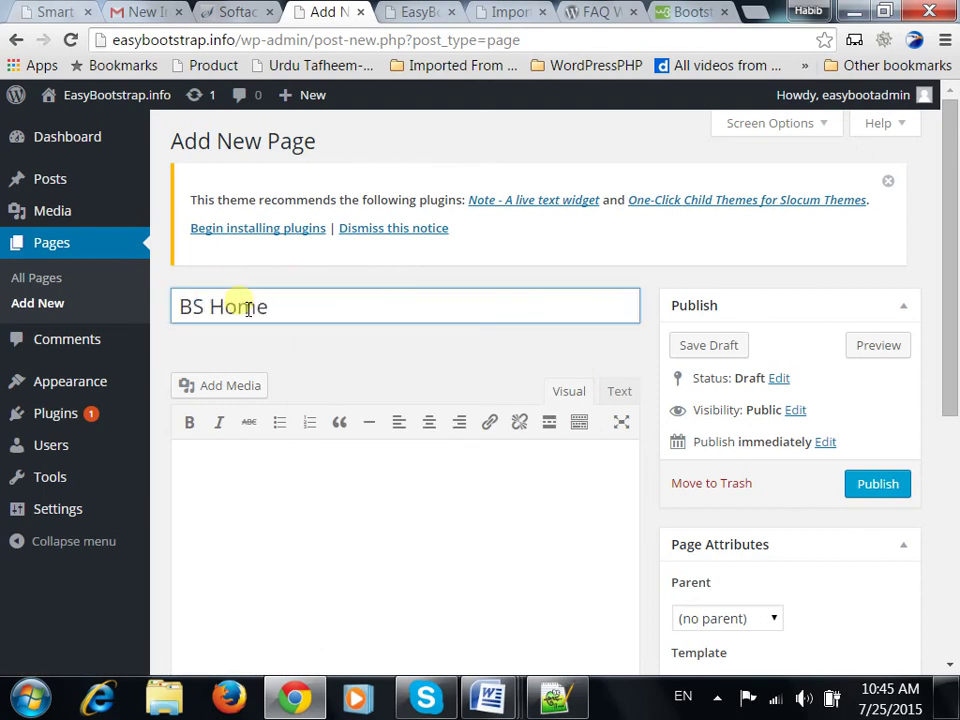
# Type 'Introduction' as the first body line and show the second toolbar row
pyautogui.click(230, 487)
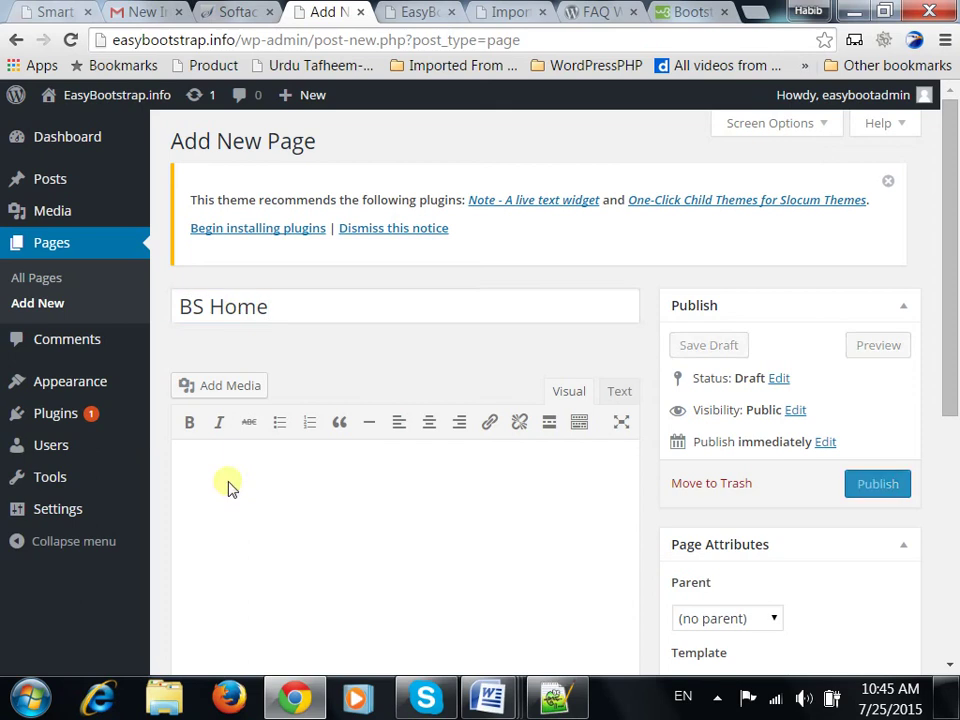
pyautogui.write('Introdu')
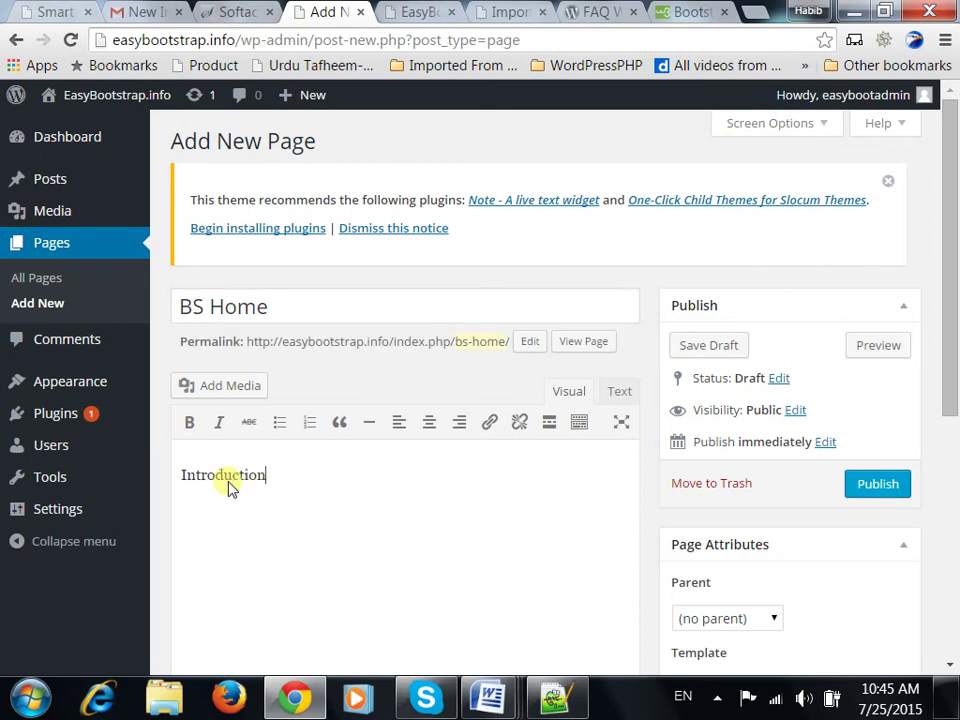
pyautogui.write('ction')
pyautogui.press('Return')
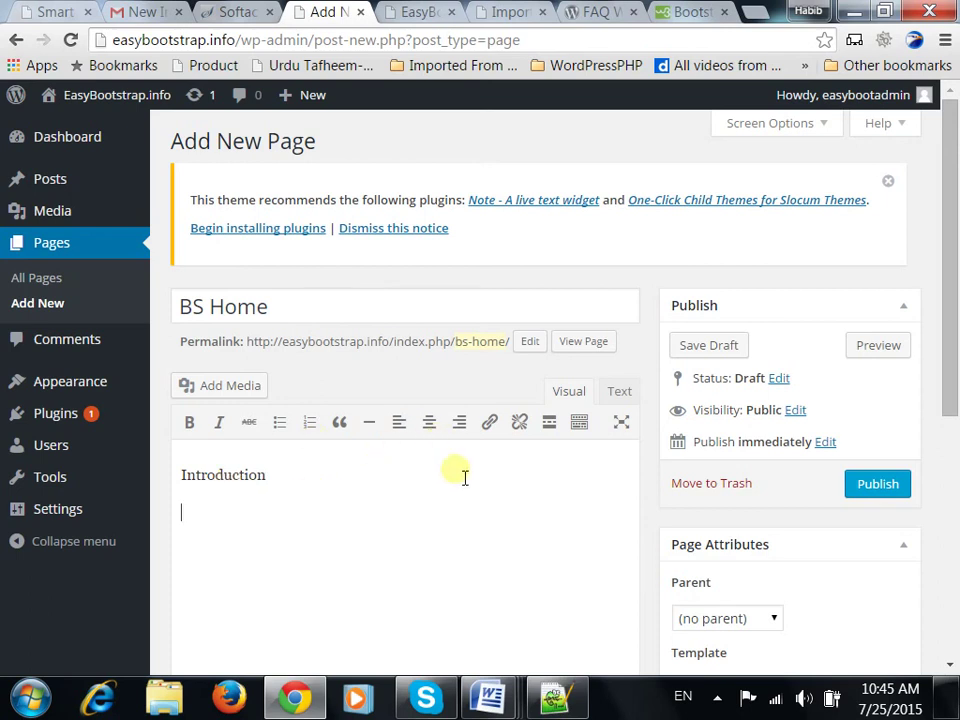
pyautogui.click(579, 425)
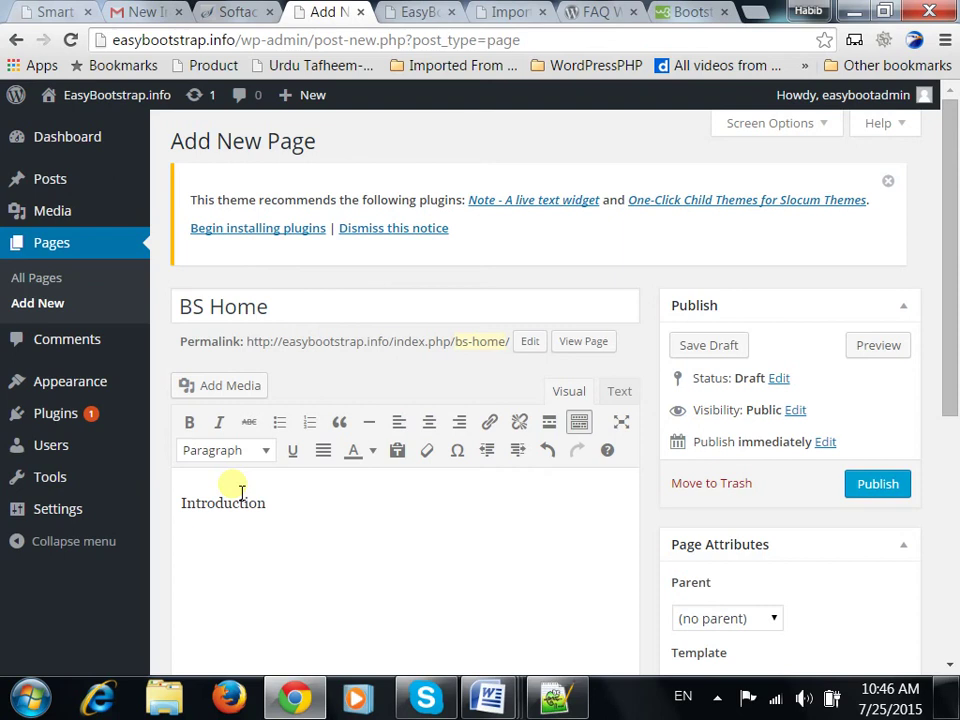
# Format the word 'Introduction' as Heading 1
pyautogui.doubleClick(224, 499)
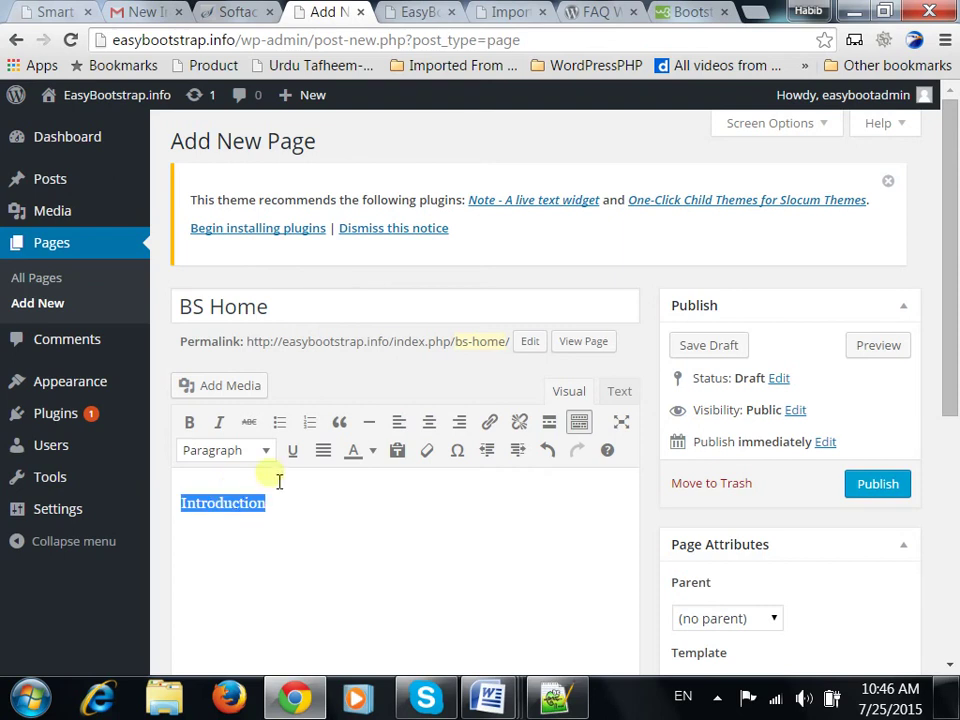
pyautogui.click(266, 451)
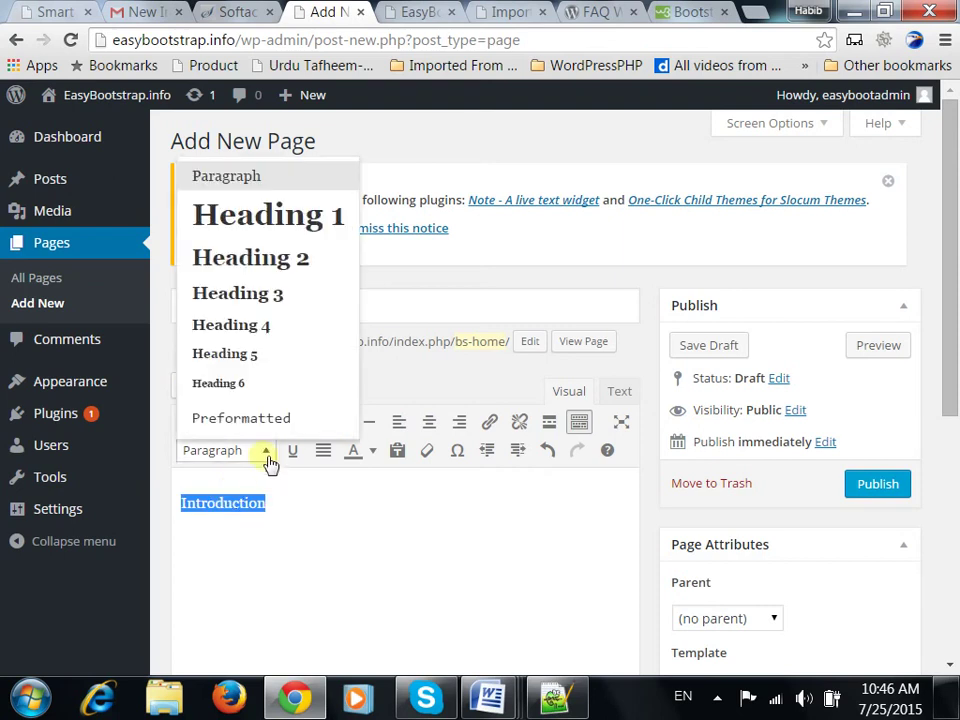
pyautogui.click(300, 236)
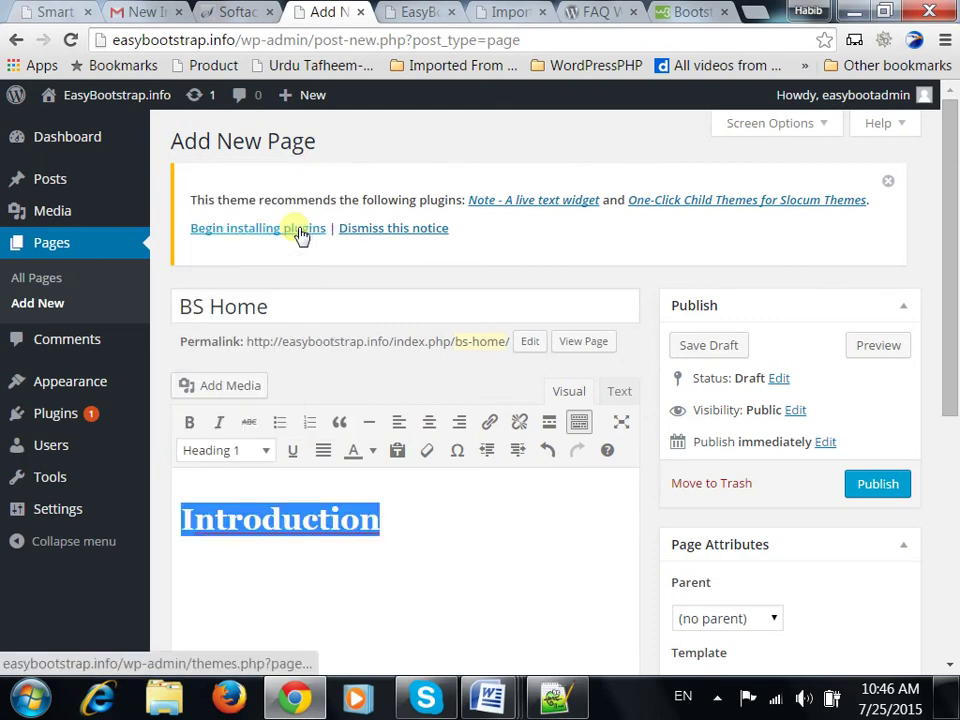
pyautogui.click(350, 533)
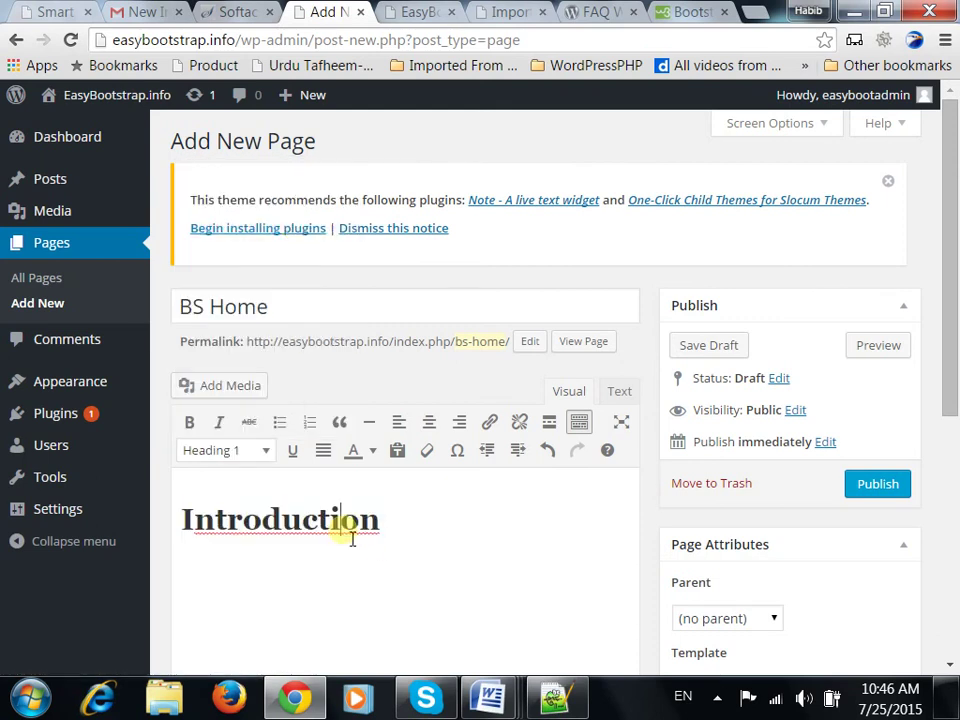
# Restore the heading's spelling to 'Introduction' and confirm the HTML reads <h1>Introduction</h1>
pyautogui.rightClick(349, 531)
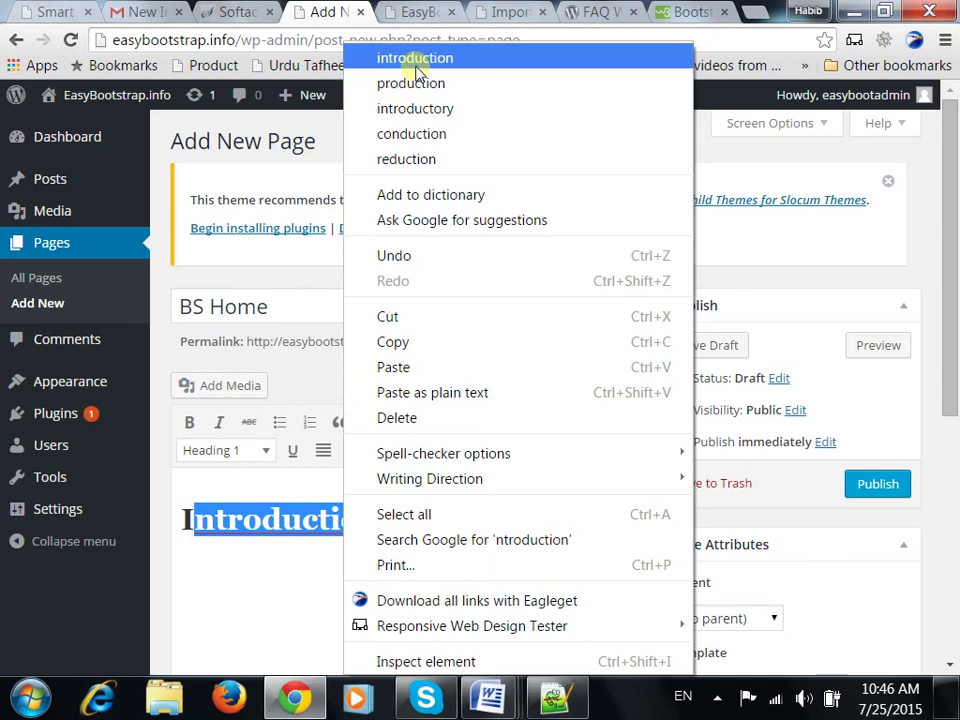
pyautogui.click(411, 82)
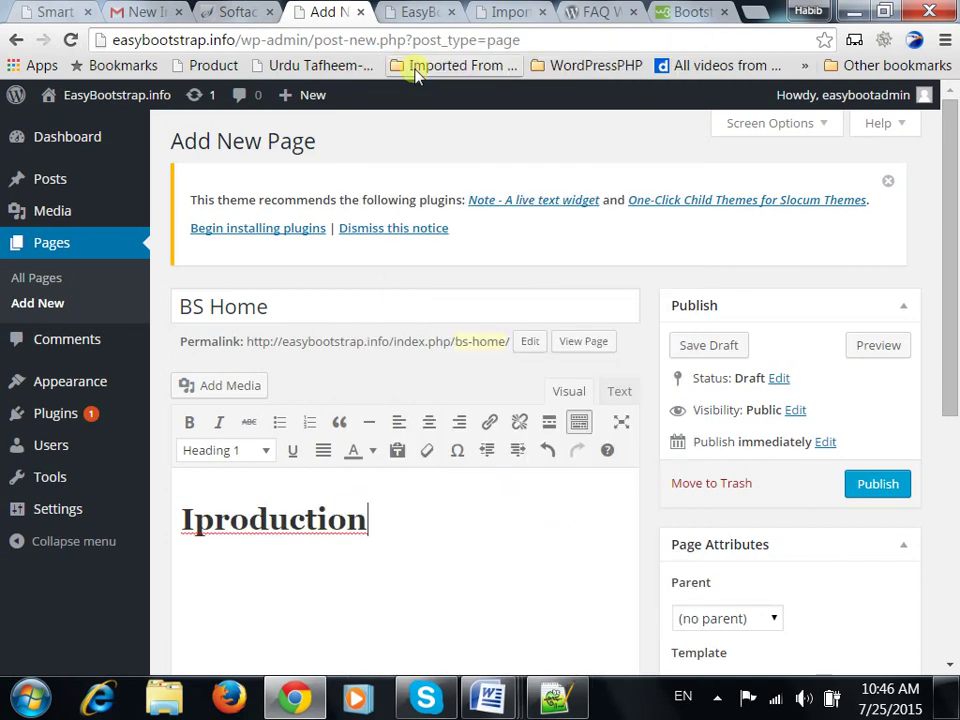
pyautogui.tripleClick(330, 528)
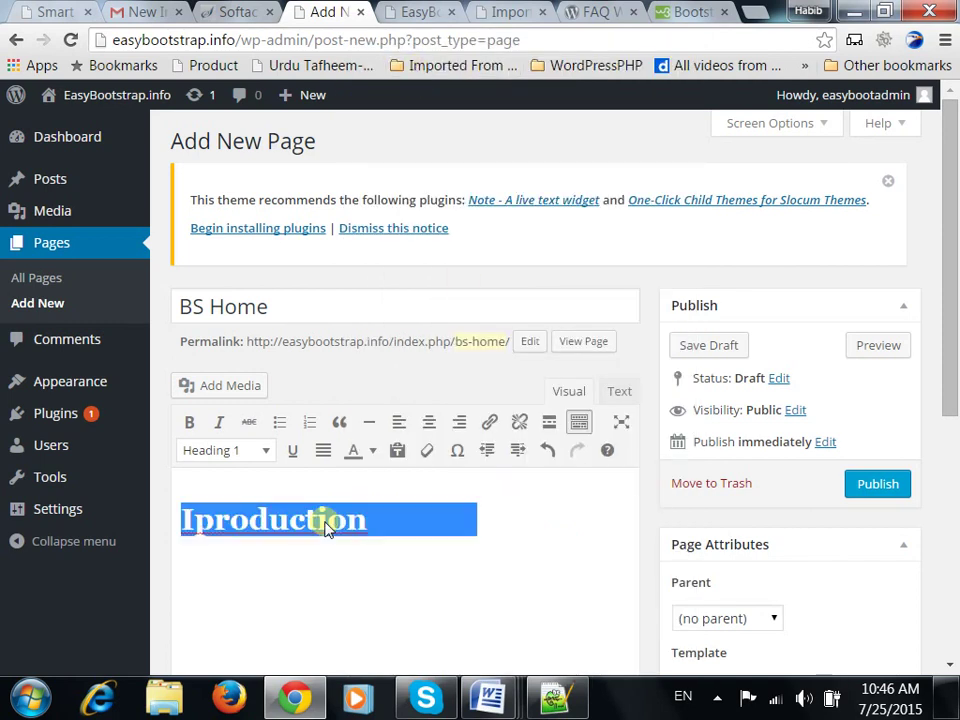
pyautogui.click(330, 525)
pyautogui.rightClick(330, 522)
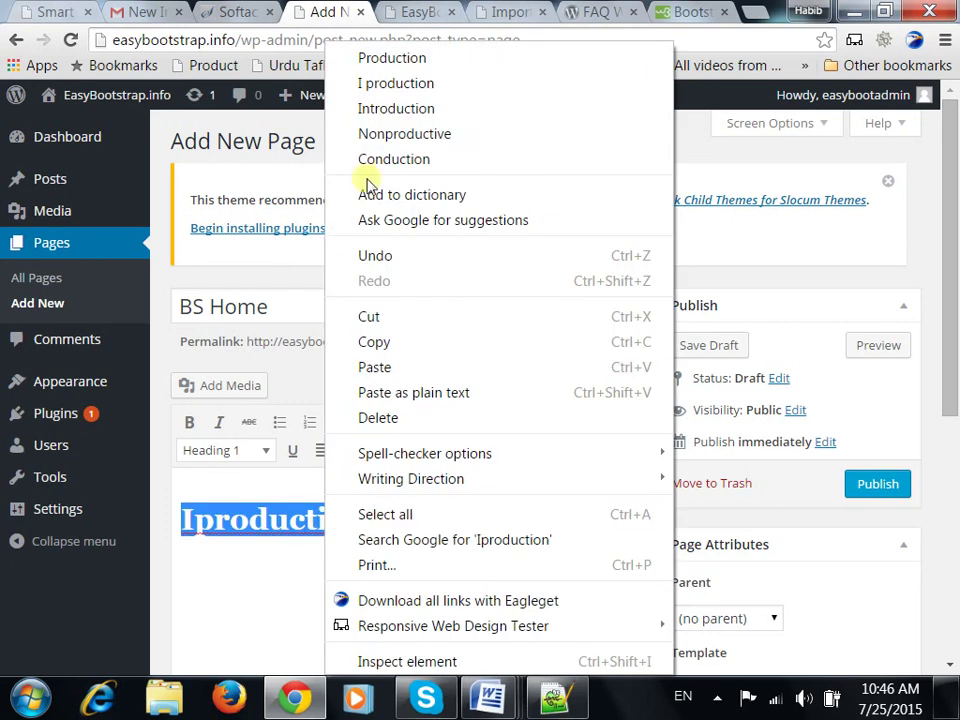
pyautogui.click(446, 107)
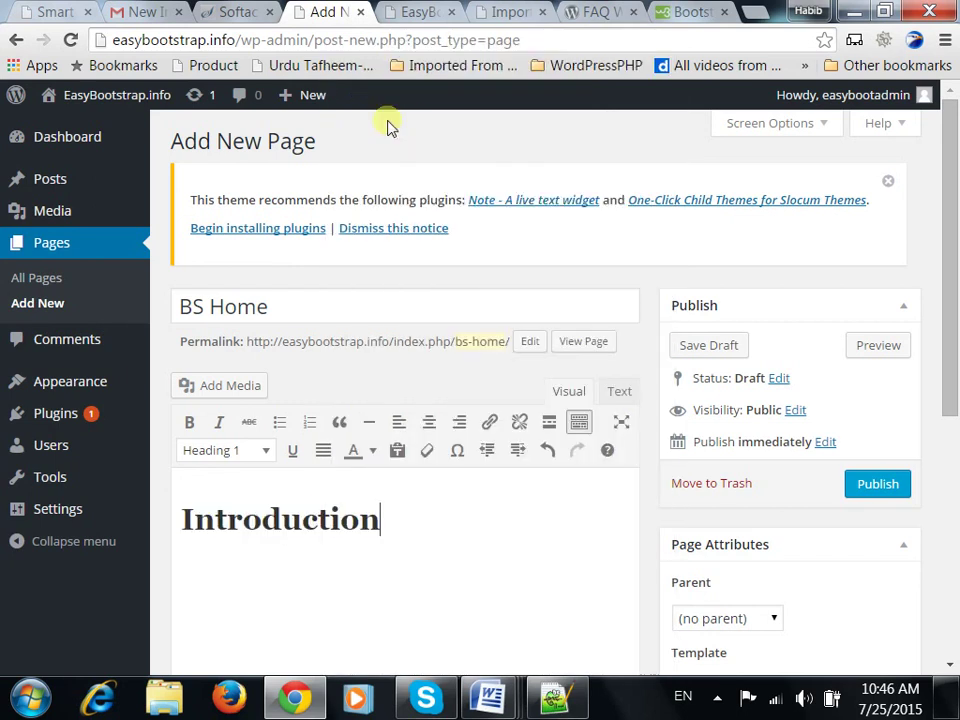
pyautogui.click(624, 394)
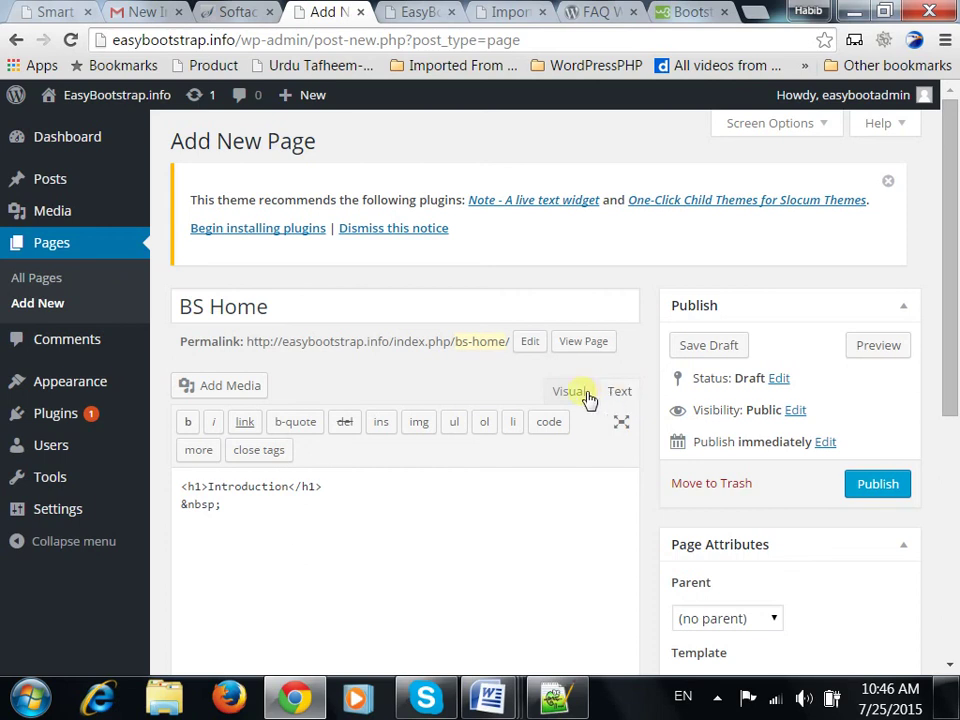
pyautogui.click(583, 395)
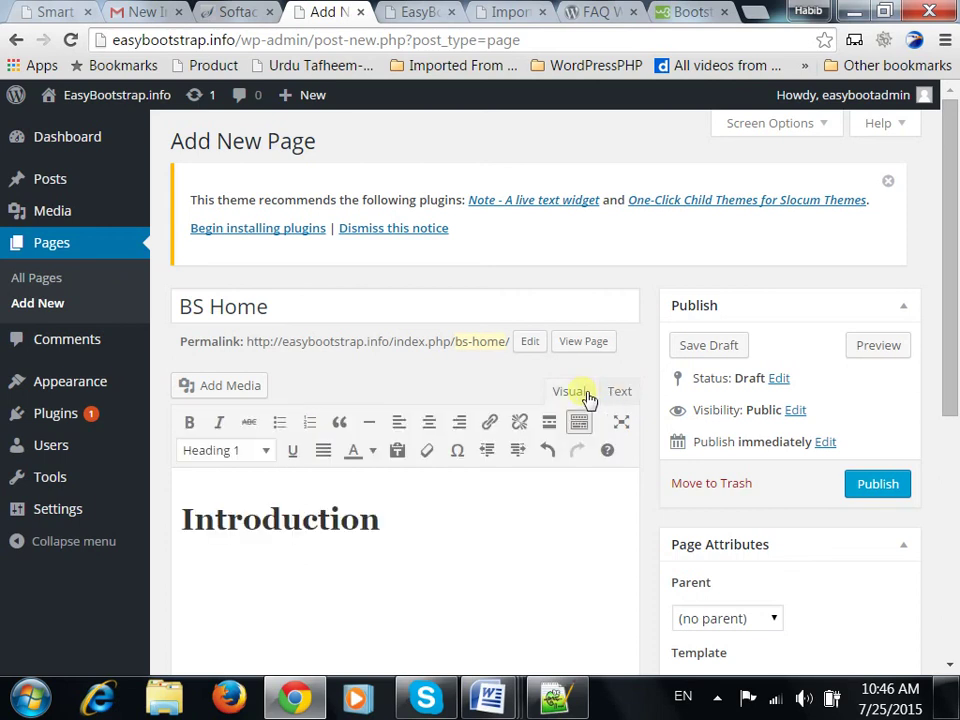
# Type 'Bootstrap is one of the easiast implementation of CSS in builtin HTML Elements.' below the heading
pyautogui.click(424, 552)
pyautogui.write('Bo')
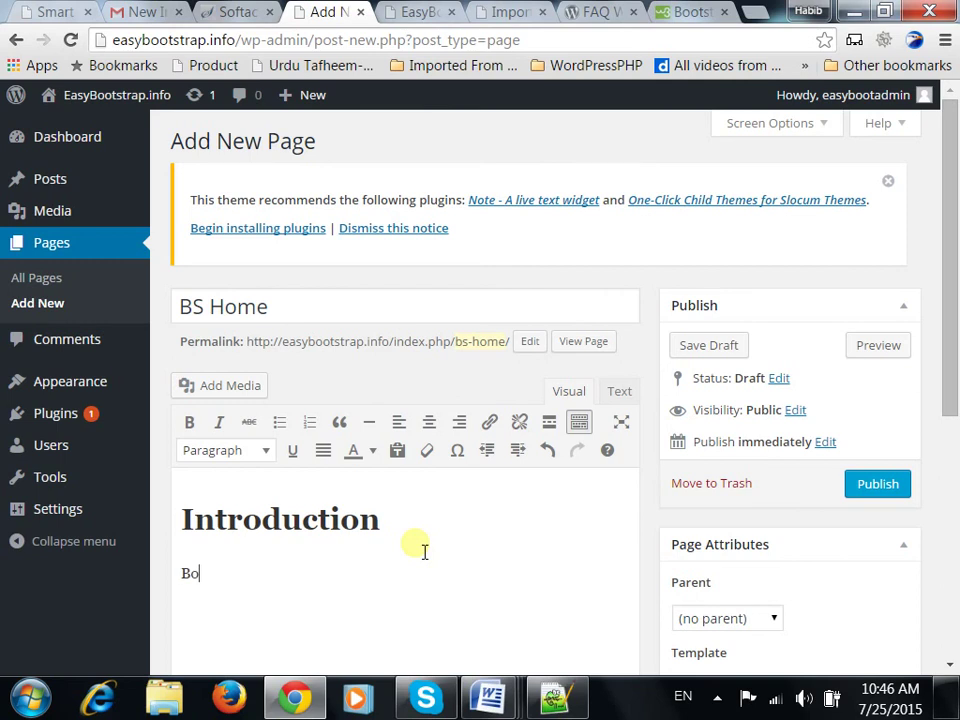
pyautogui.write('otsta')
pyautogui.write('trap i some')
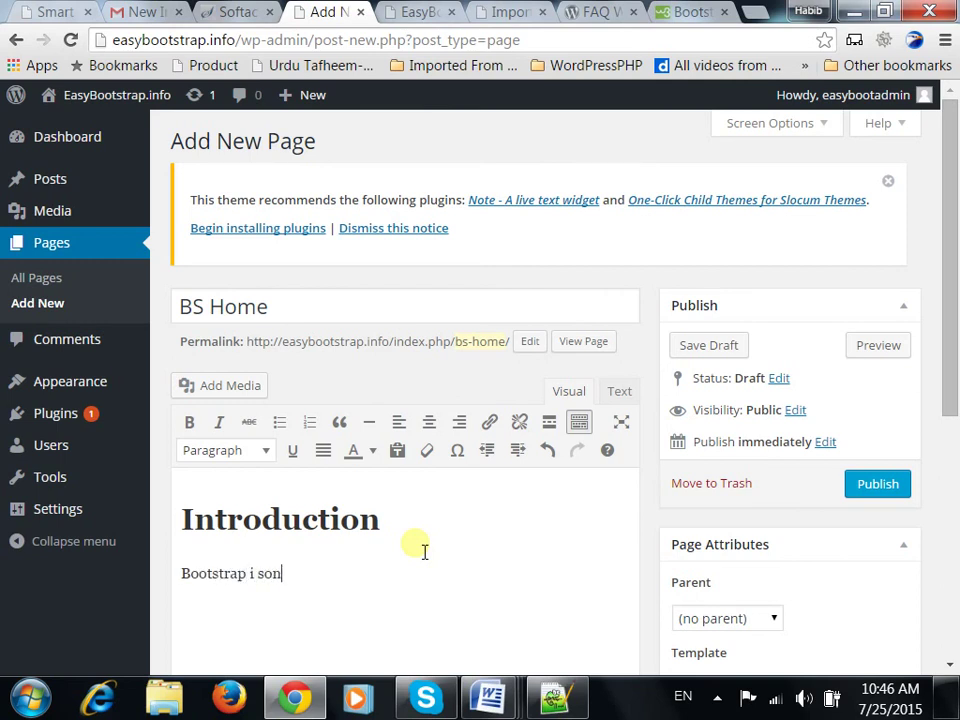
pyautogui.press('BackSpace')
pyautogui.press('BackSpace')
pyautogui.press('BackSpace')
pyautogui.press('BackSpace')
pyautogui.press('BackSpace')
pyautogui.write('one of the eas')
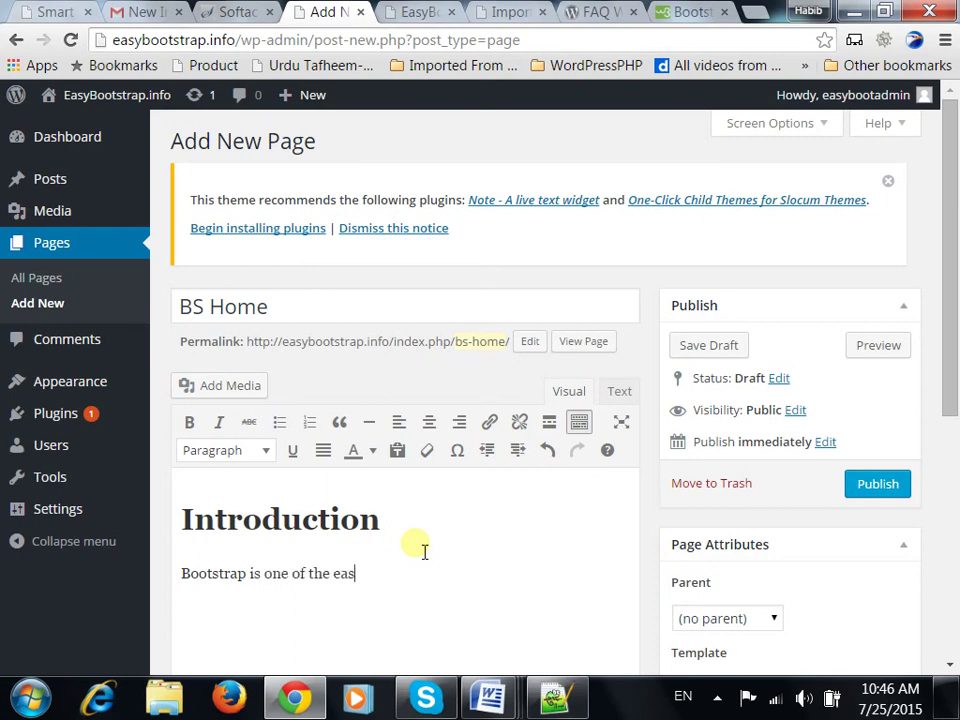
pyautogui.write('ist')
pyautogui.press('BackSpace')
pyautogui.press('BackSpace')
pyautogui.press('BackSpace')
pyautogui.write('ast applicat')
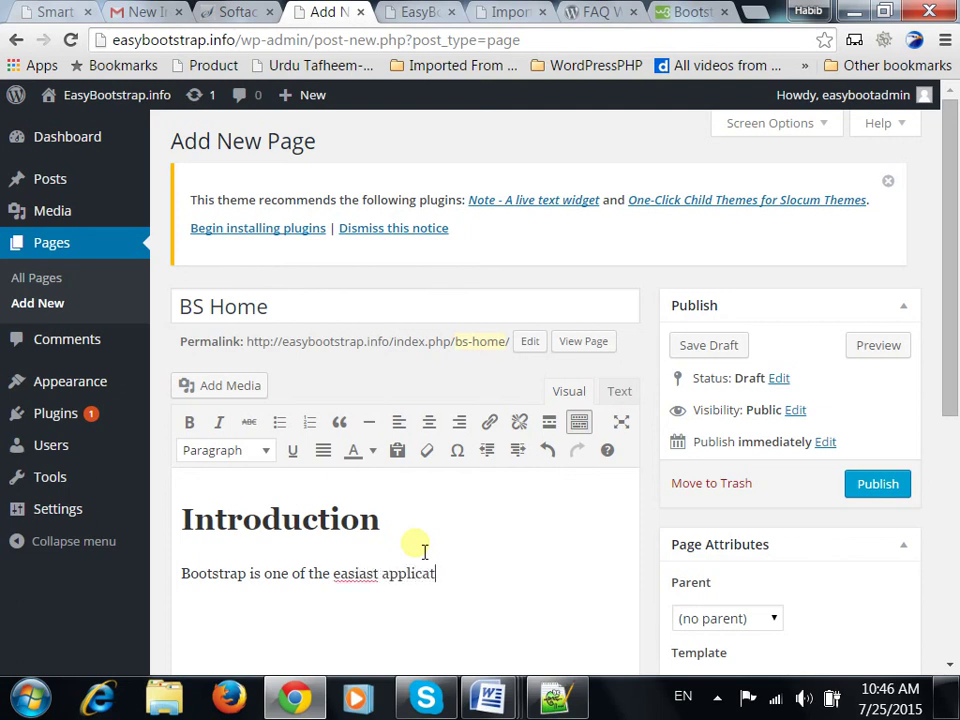
pyautogui.press('BackSpace')
pyautogui.press('BackSpace')
pyautogui.press('BackSpace')
pyautogui.press('BackSpace')
pyautogui.press('BackSpace')
pyautogui.press('BackSpace')
pyautogui.press('BackSpace')
pyautogui.press('BackSpace')
pyautogui.write('implementation of')
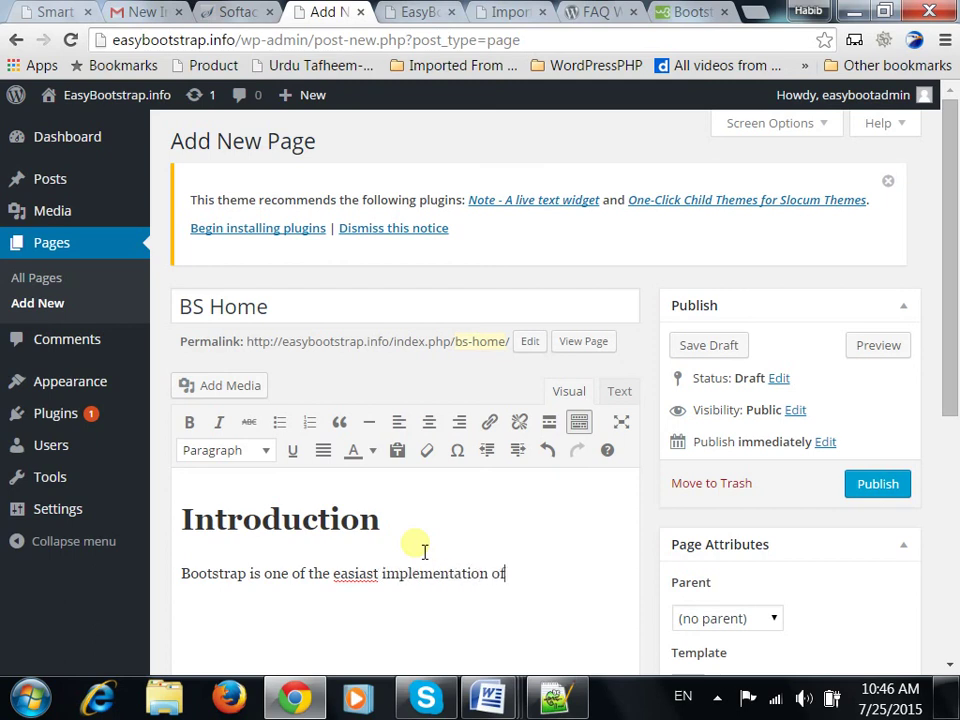
pyautogui.write(' CSS in builting')
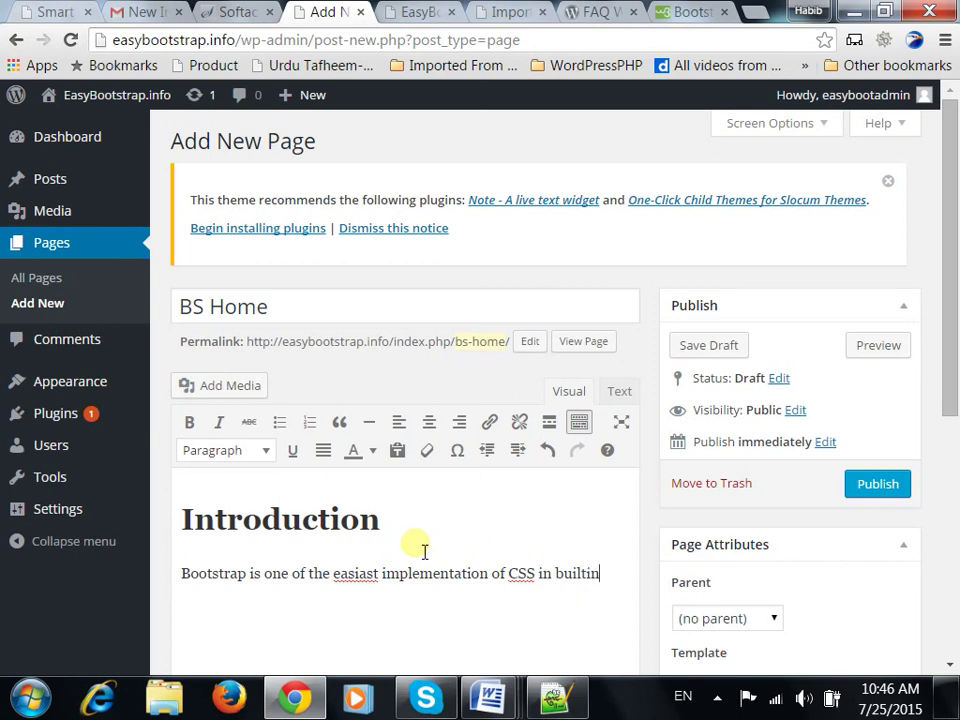
pyautogui.press('BackSpace')
pyautogui.write('Oj')
pyautogui.press('BackSpace')
pyautogui.press('BackSpace')
pyautogui.write('HTML Elem')
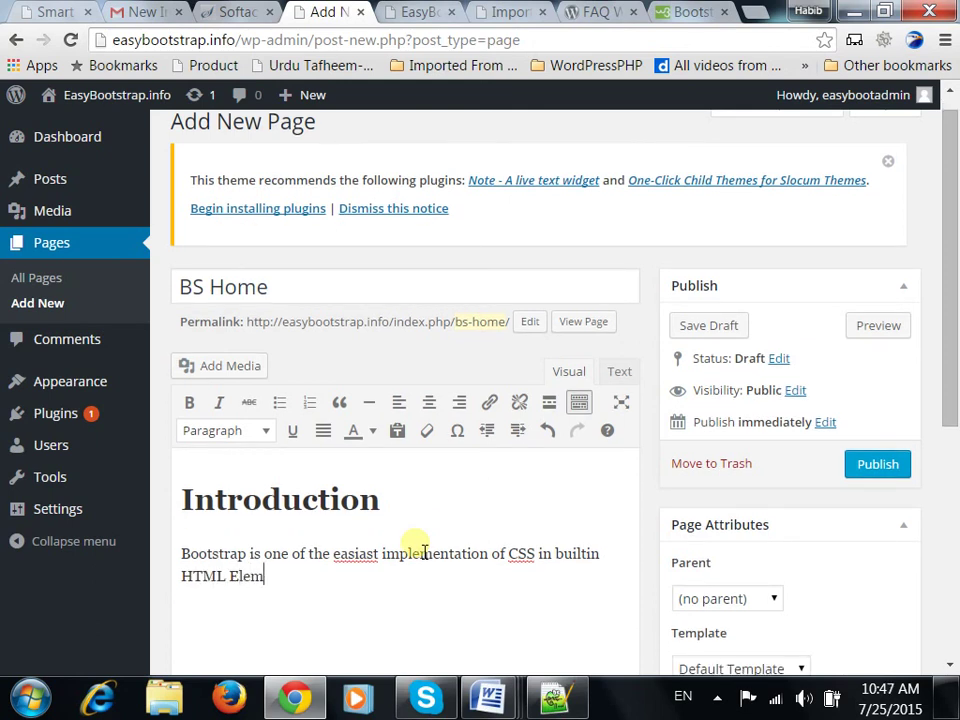
pyautogui.write('ents.')
pyautogui.press('Return')
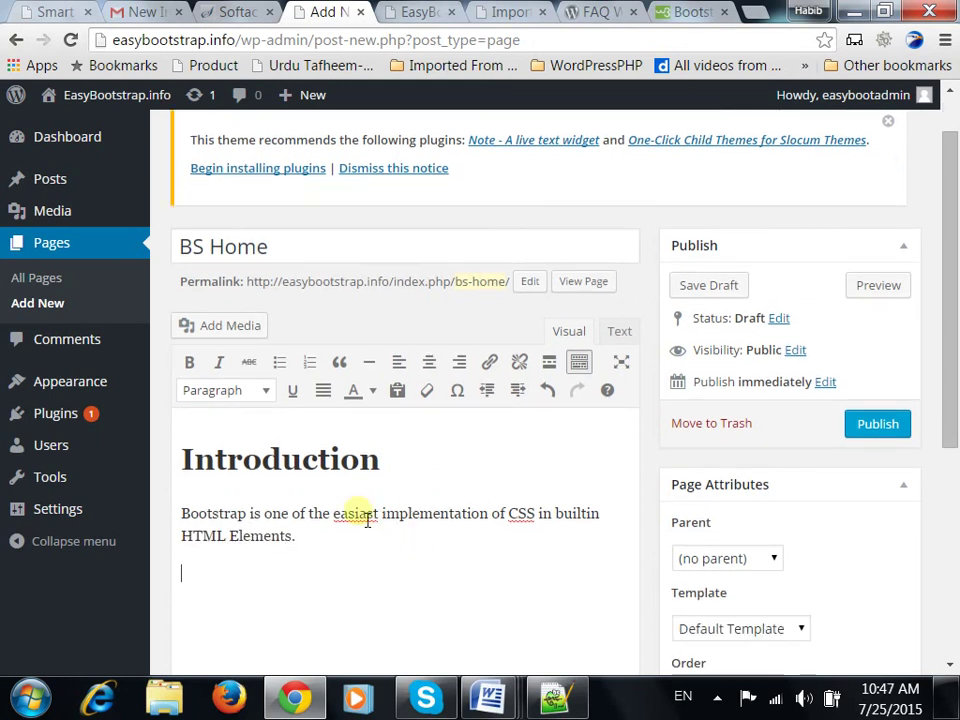
# Correct 'easiast' to 'easiest' using the spelling suggestions, leaving CSS unchanged
pyautogui.rightClick(360, 515)
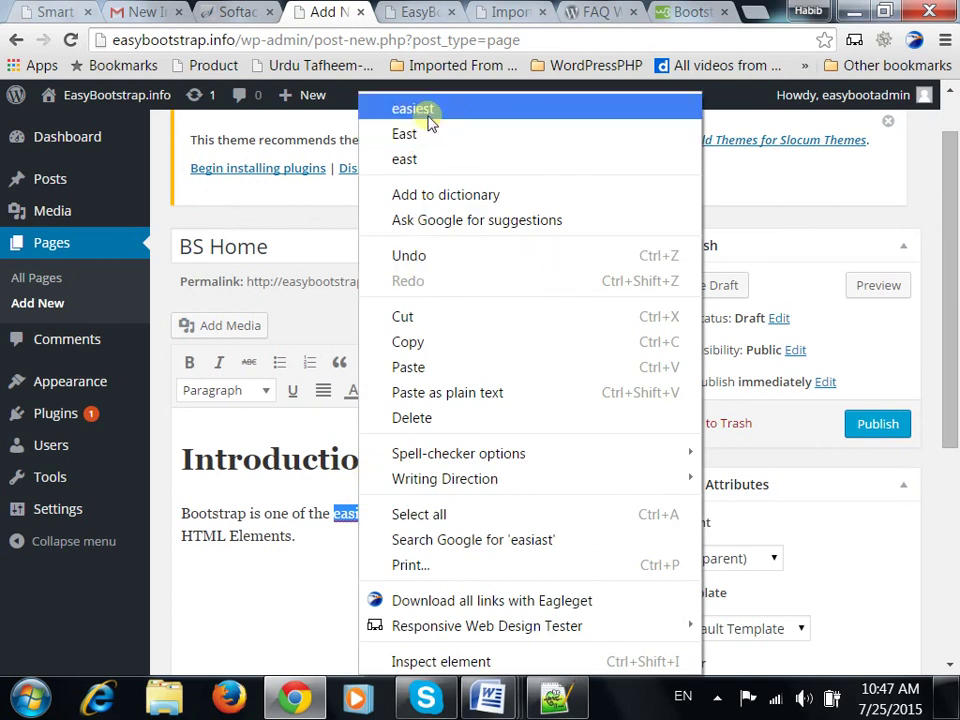
pyautogui.click(428, 105)
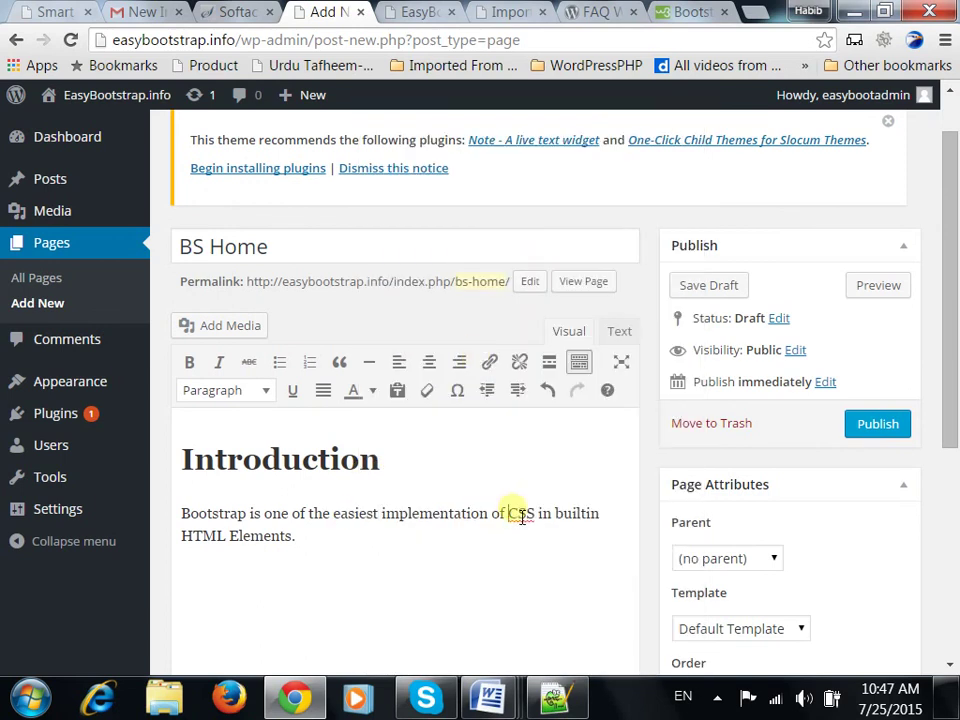
pyautogui.rightClick(521, 517)
pyautogui.click(449, 536)
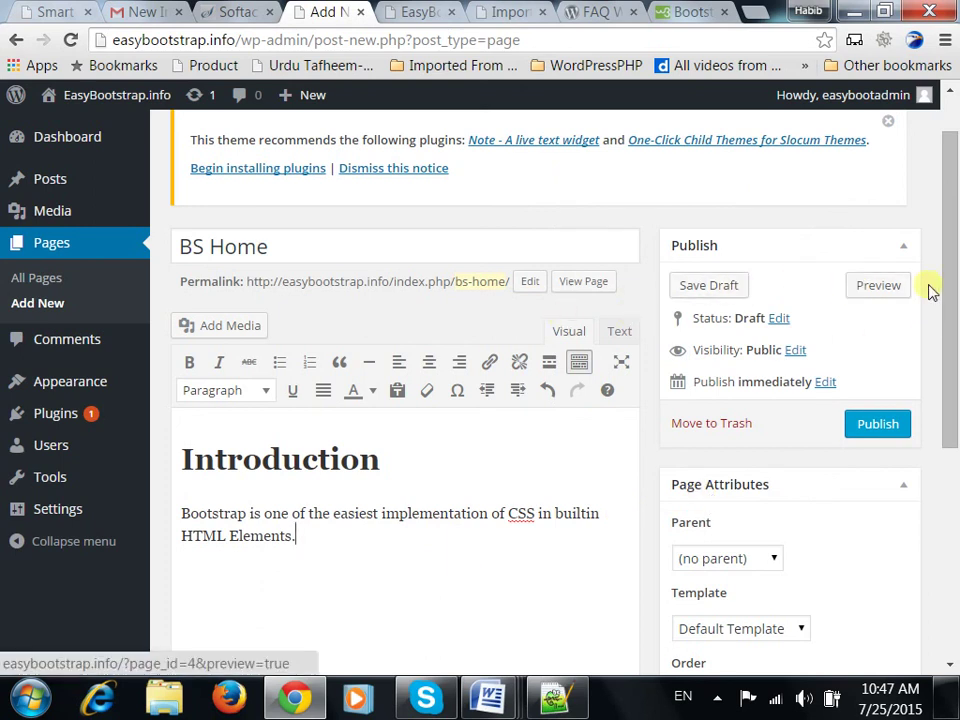
pyautogui.moveTo(949, 298); pyautogui.dragTo(953, 480)
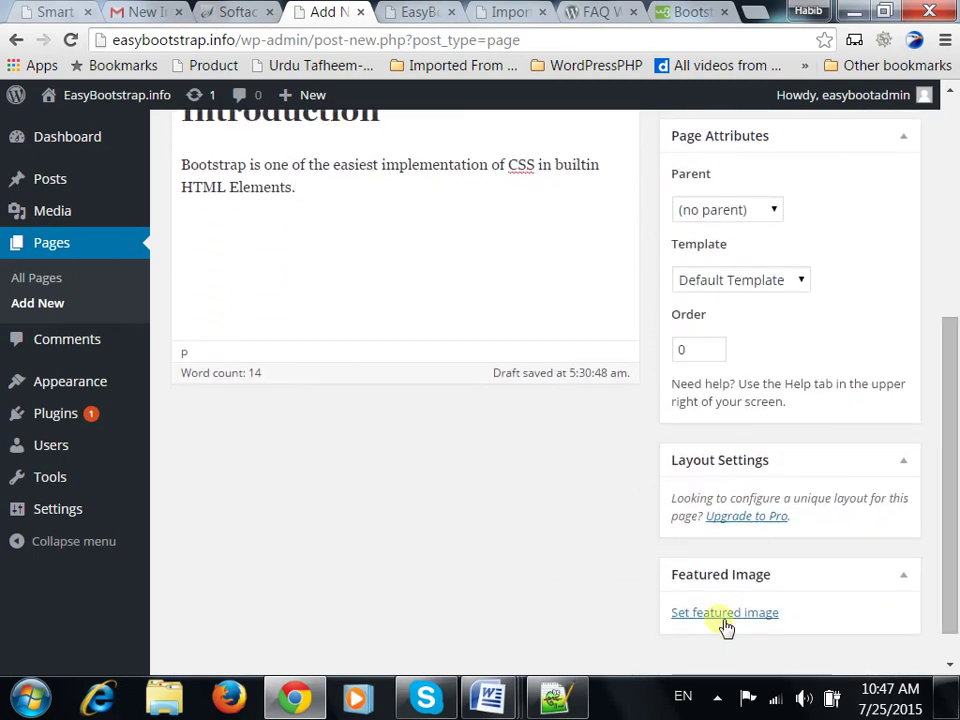
# Upload Penguins.jpg from Pictures > Sample Pictures and set it as BS Home's featured image
pyautogui.click(724, 614)
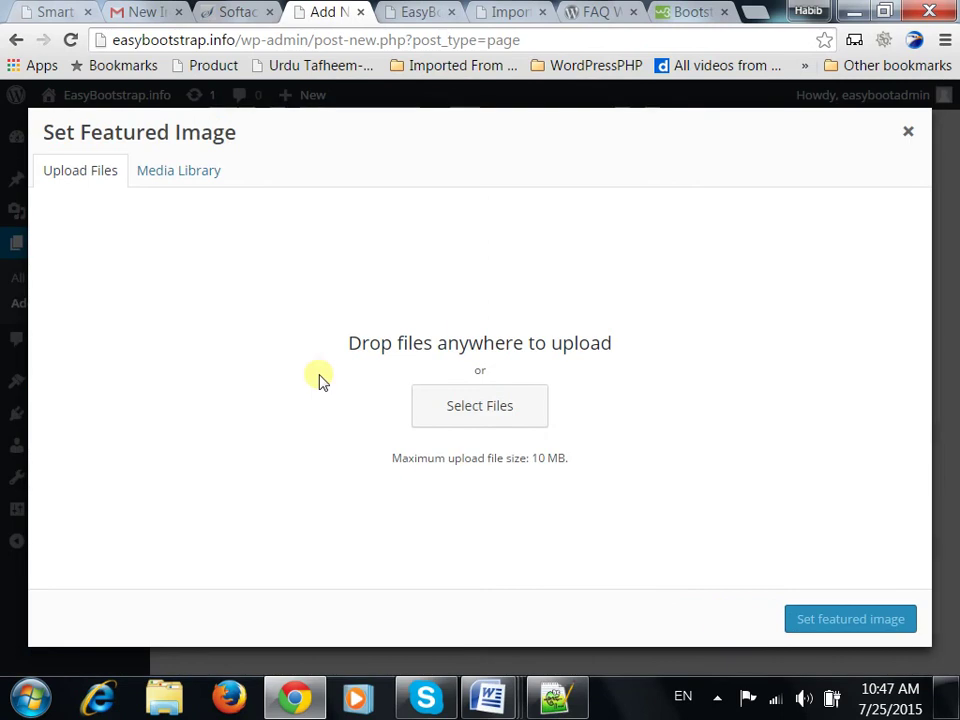
pyautogui.click(909, 133)
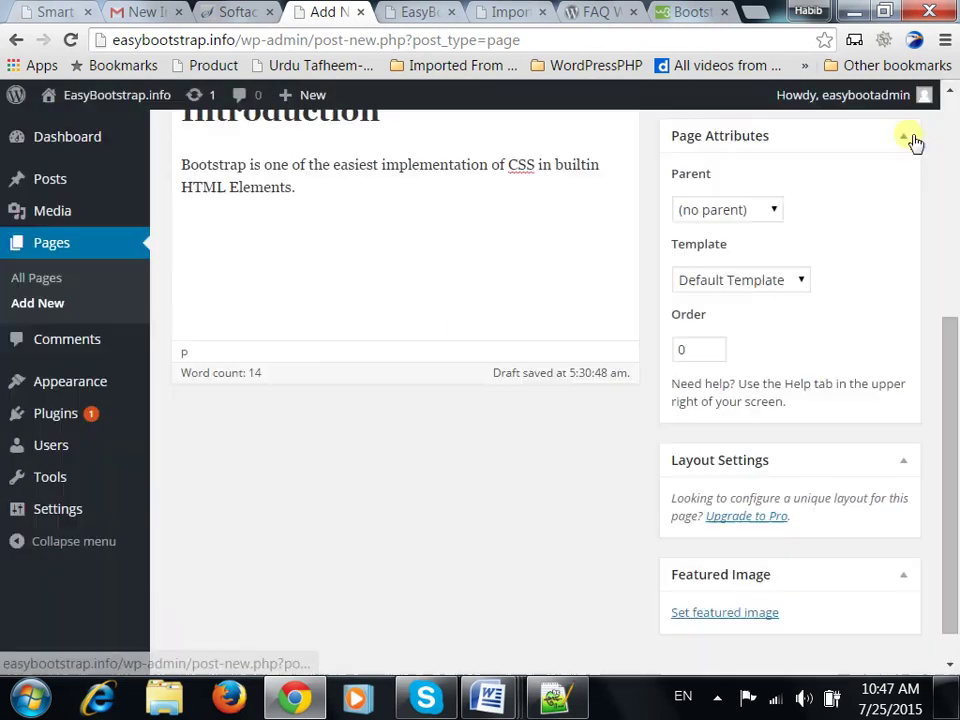
pyautogui.click(728, 614)
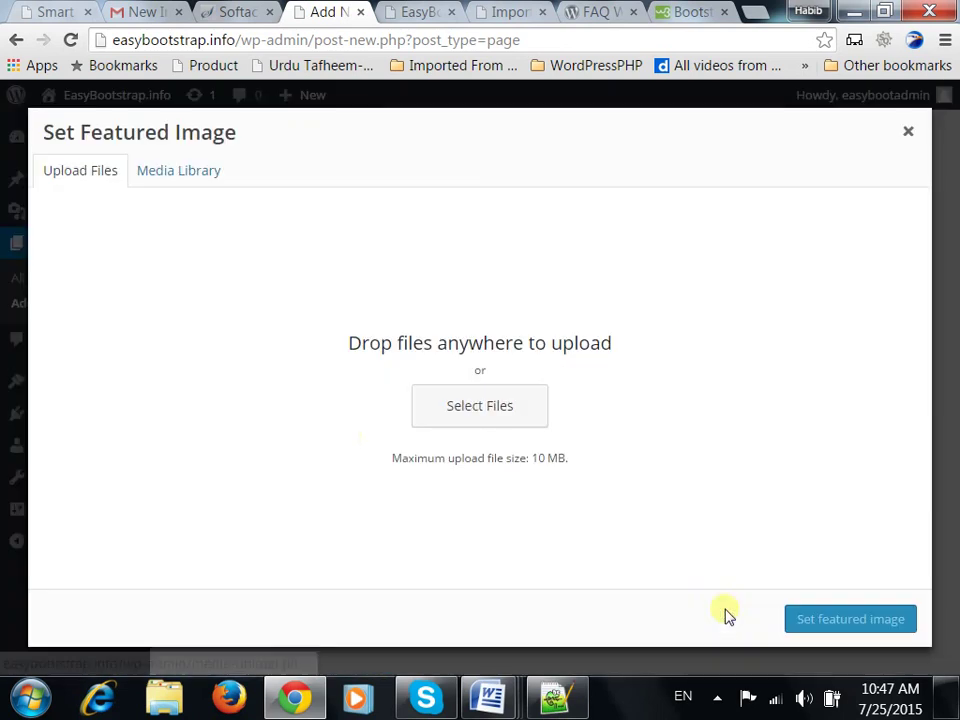
pyautogui.click(484, 413)
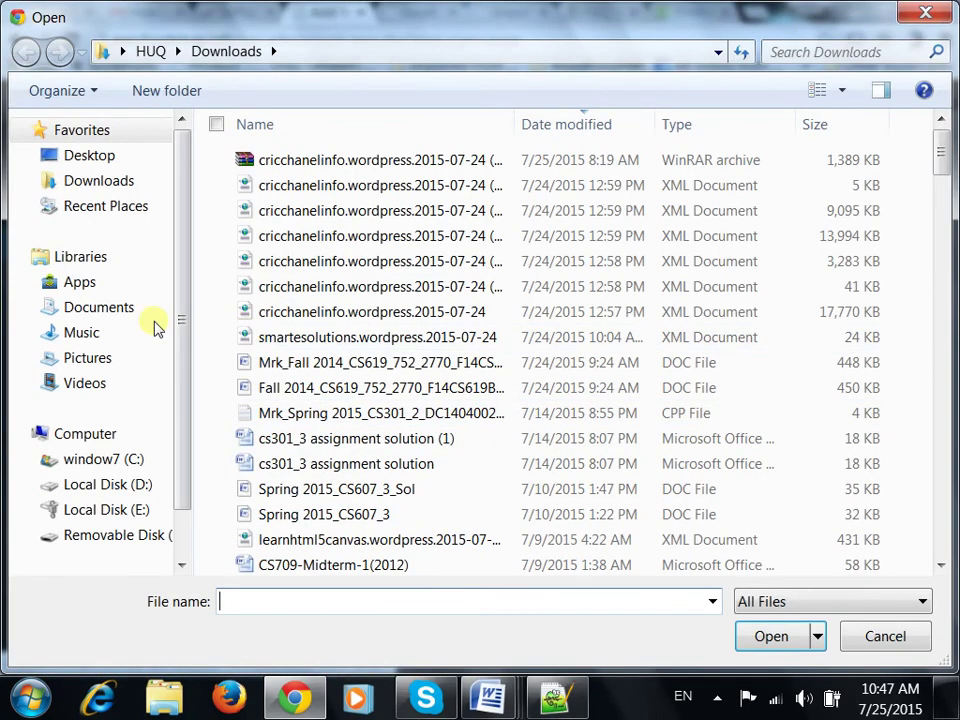
pyautogui.click(88, 360)
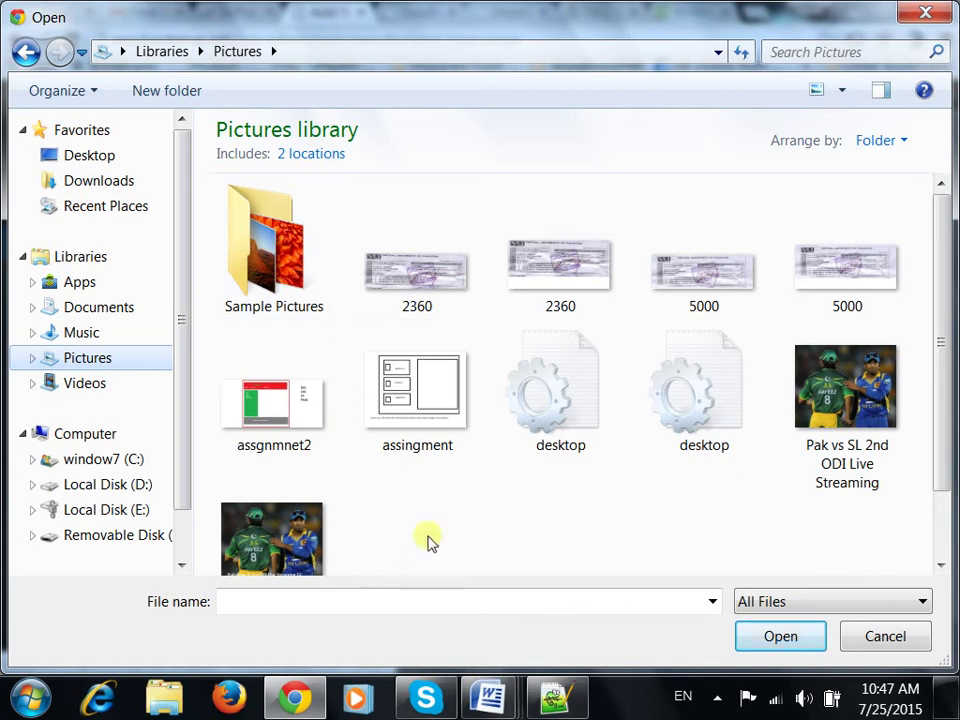
pyautogui.click(298, 251)
pyautogui.press('Return')
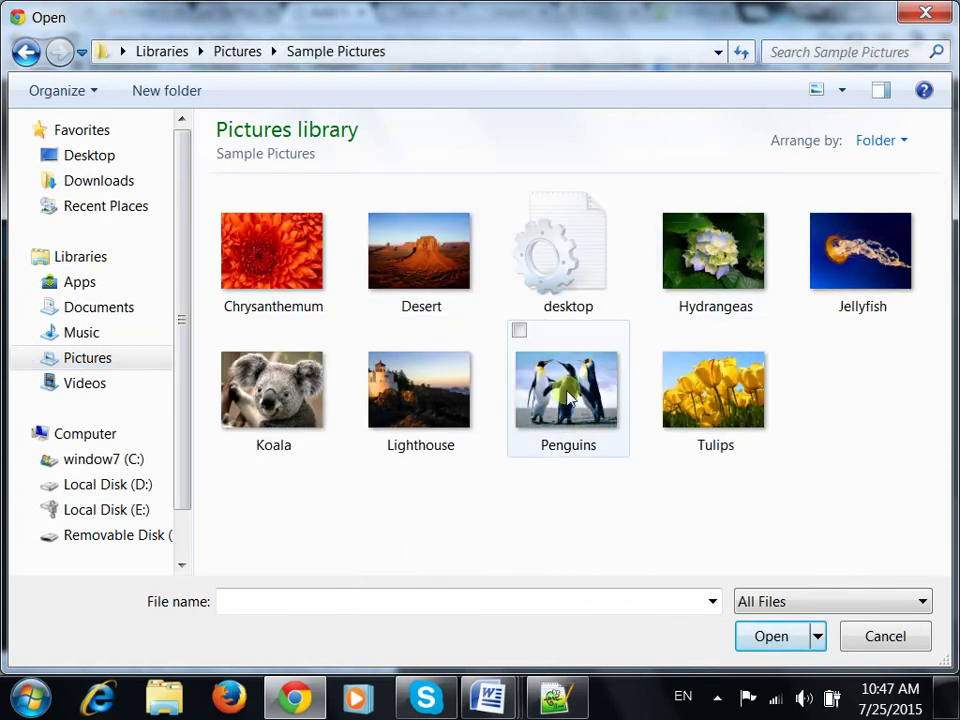
pyautogui.click(618, 365)
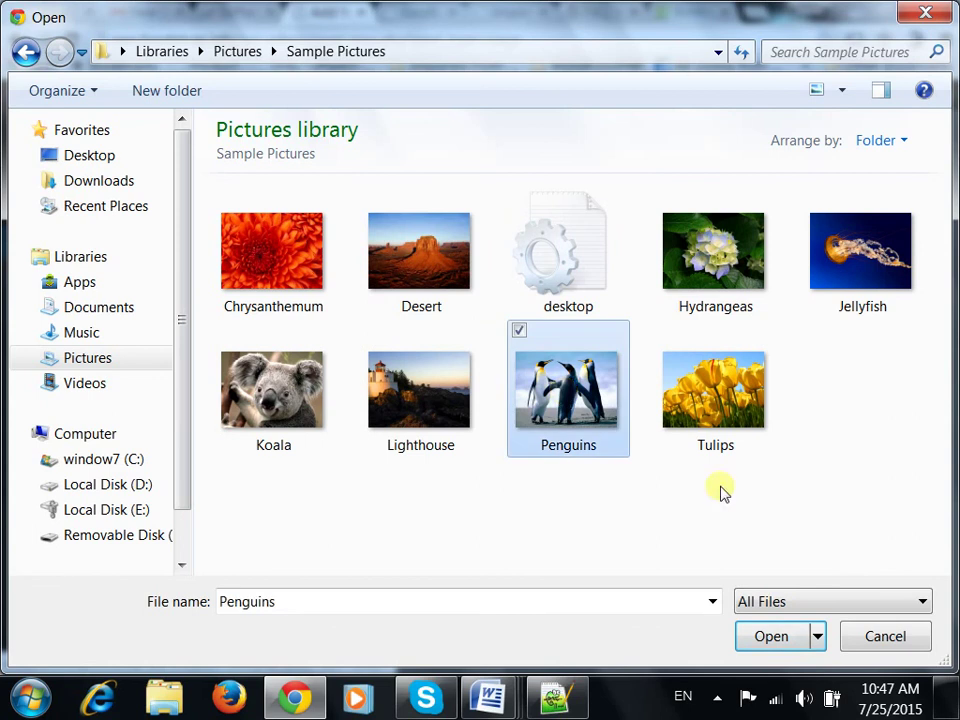
pyautogui.click(772, 637)
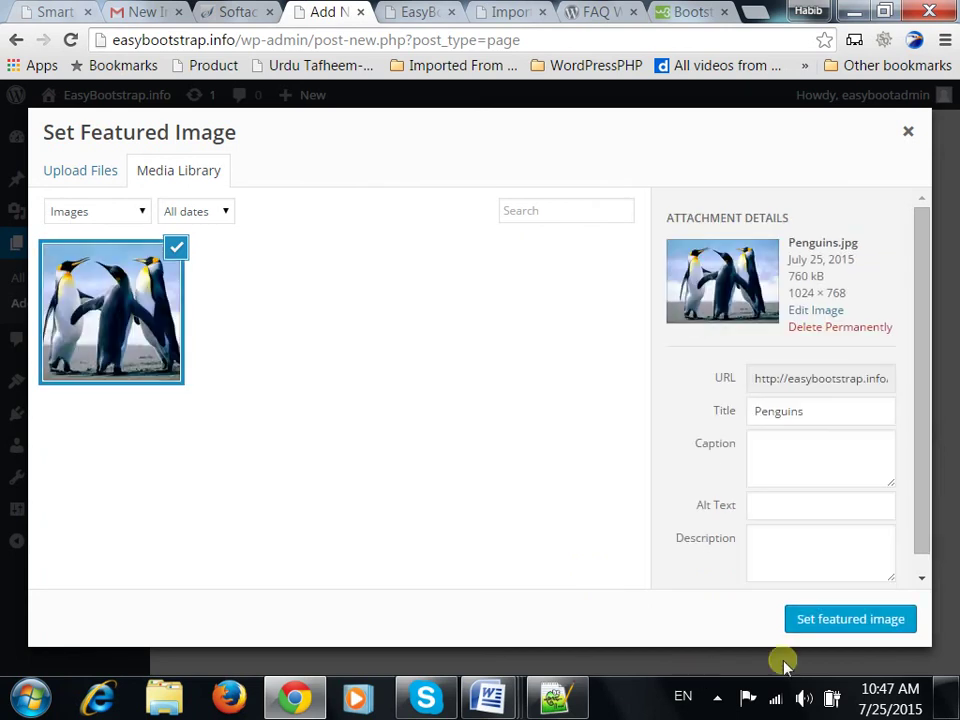
pyautogui.click(834, 634)
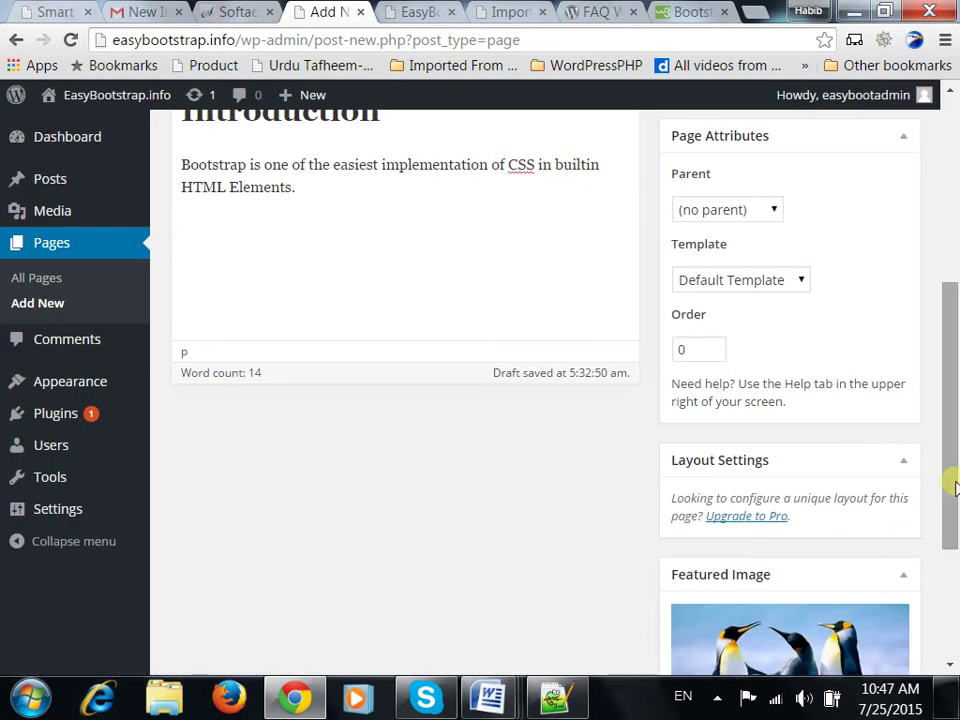
# Publish the BS Home page from the Publish box
pyautogui.scroll(2, 949, 414)
pyautogui.scroll(2, 955, 418)
pyautogui.click(900, 304)
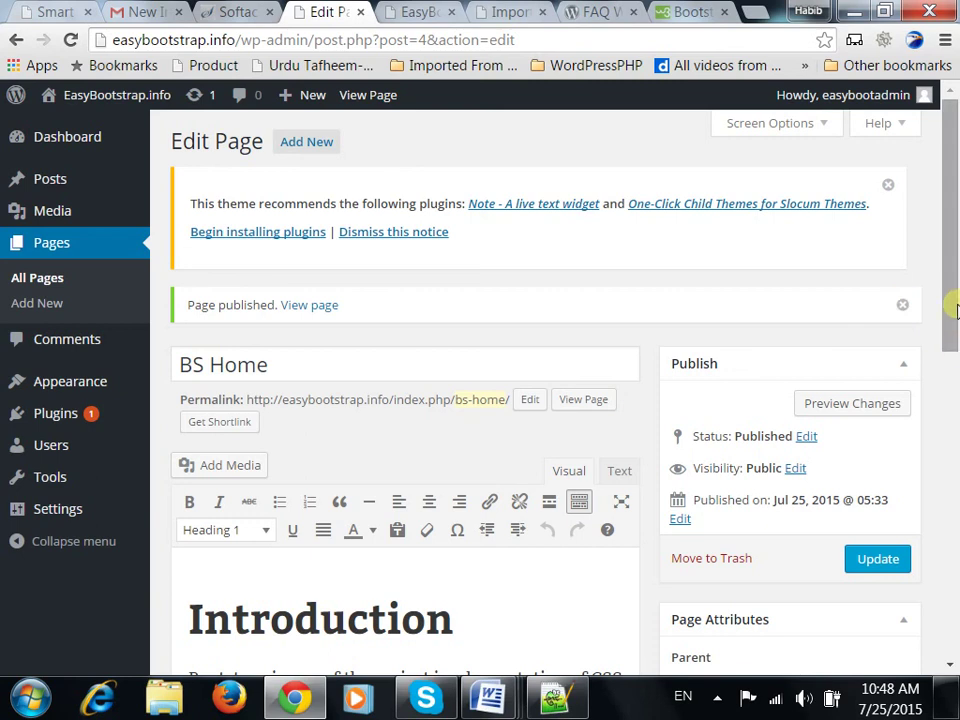
pyautogui.scroll(-1, 950, 330)
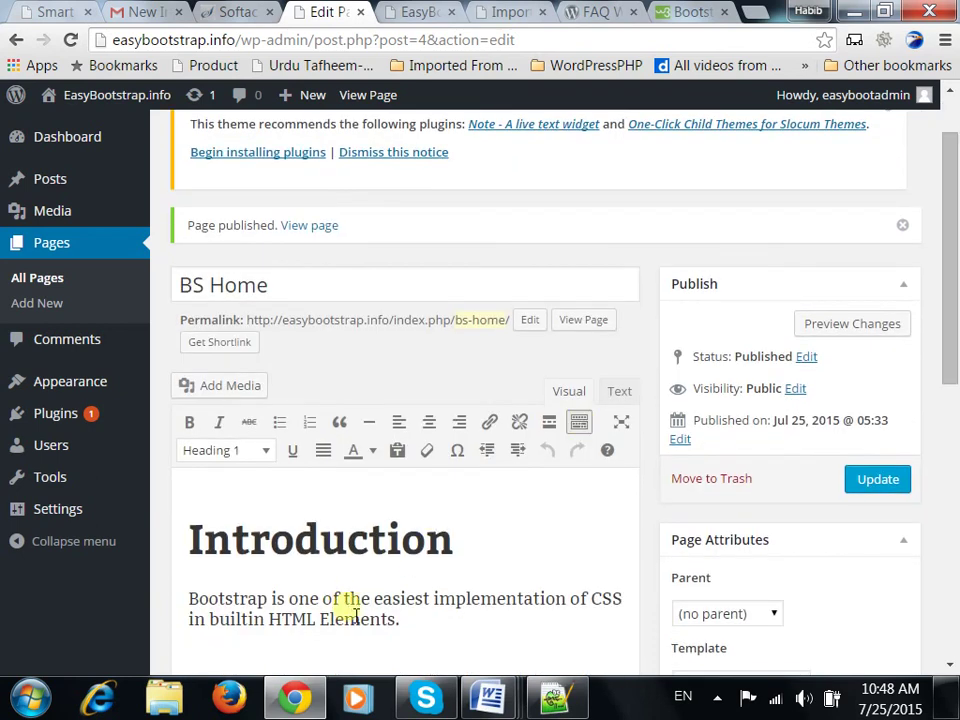
pyautogui.click(422, 12)
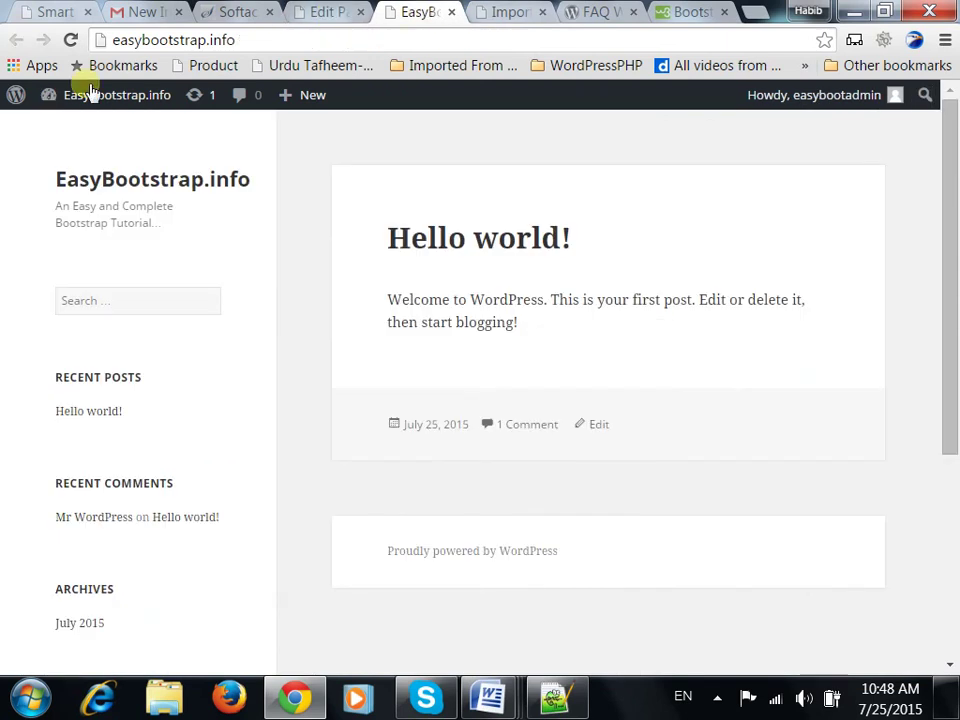
pyautogui.click(70, 40)
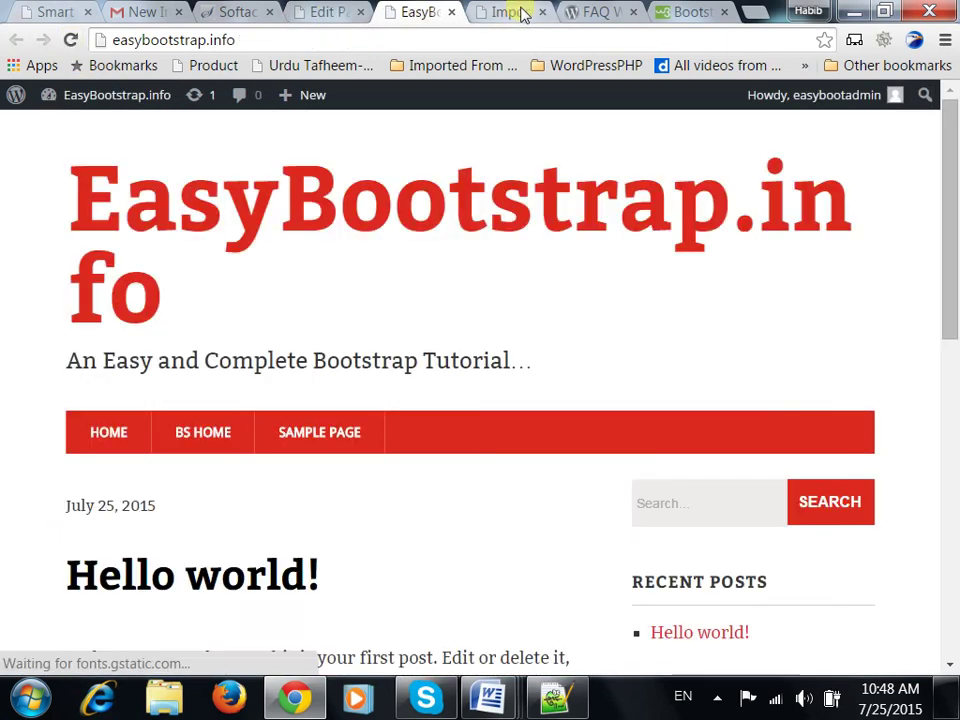
pyautogui.click(515, 12)
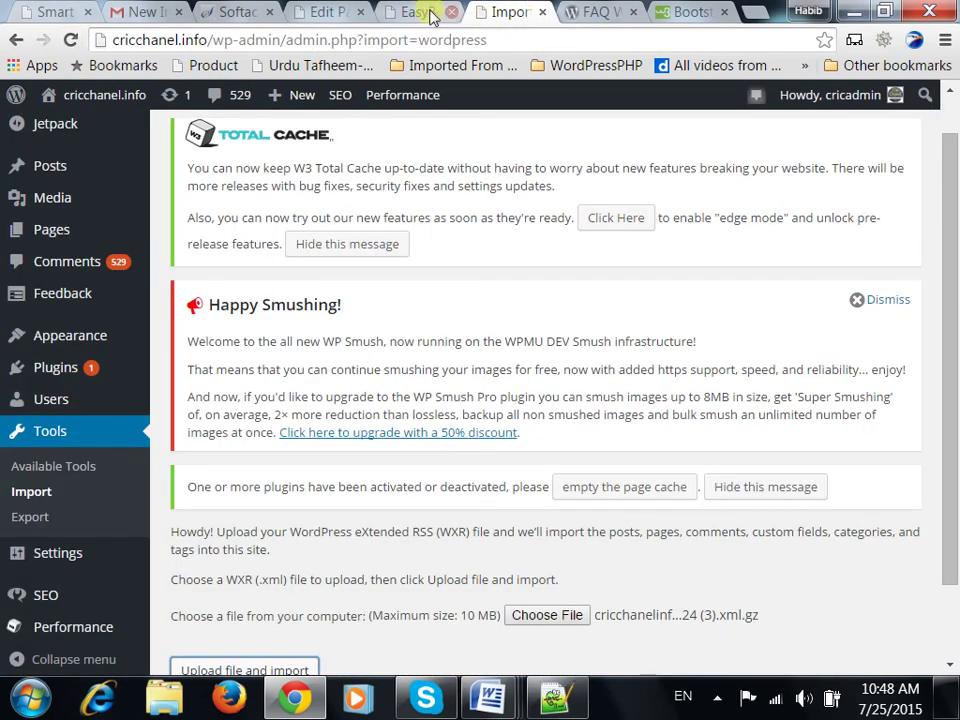
pyautogui.click(425, 12)
pyautogui.click(330, 12)
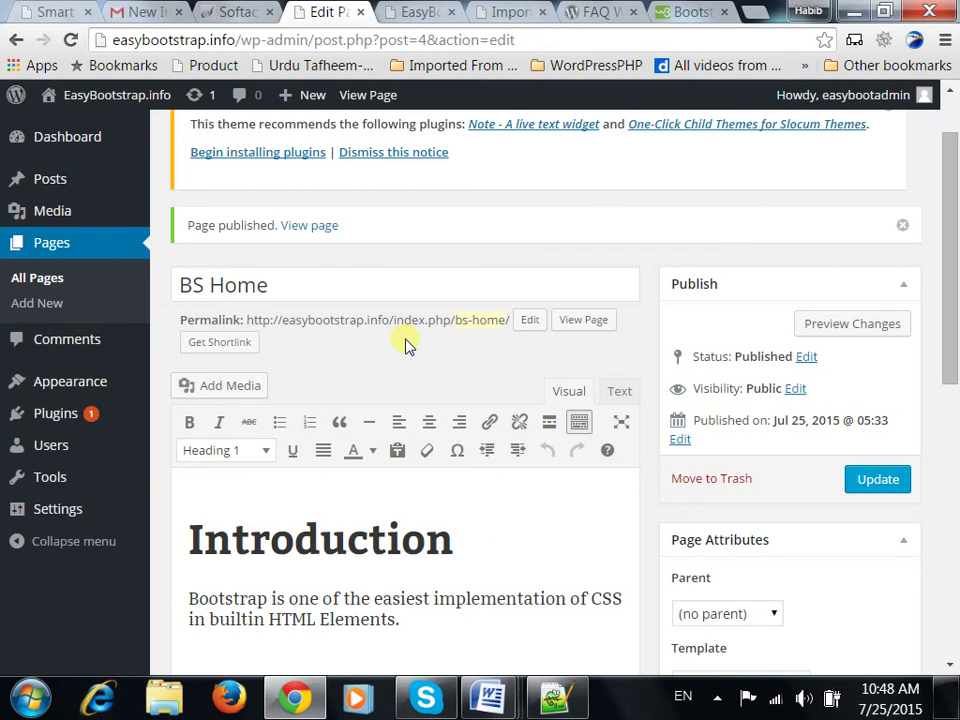
pyautogui.click(417, 13)
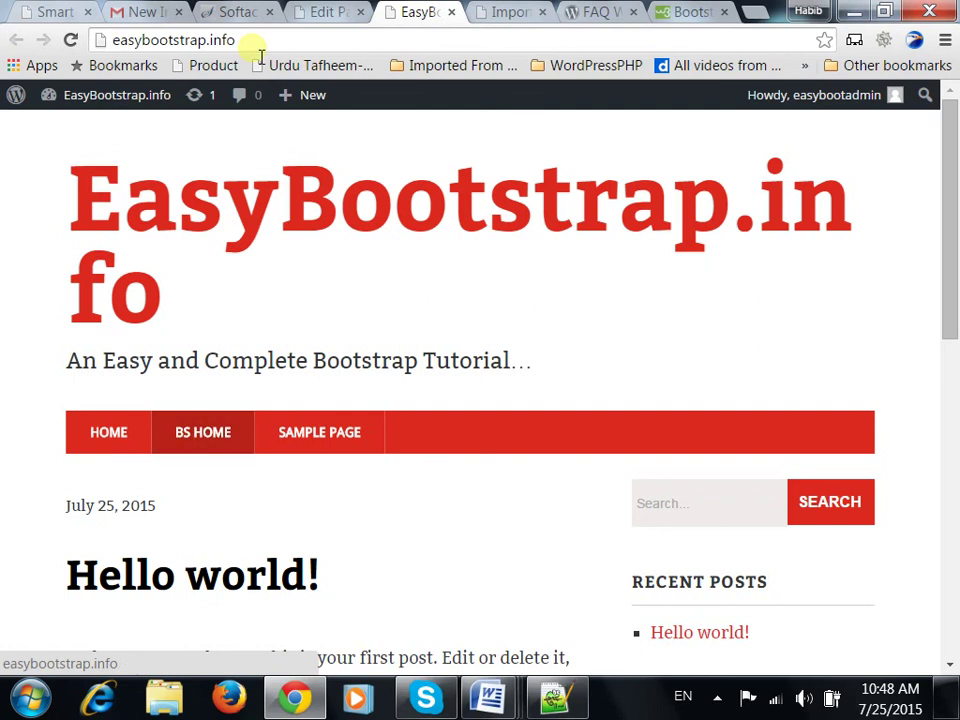
pyautogui.click(322, 12)
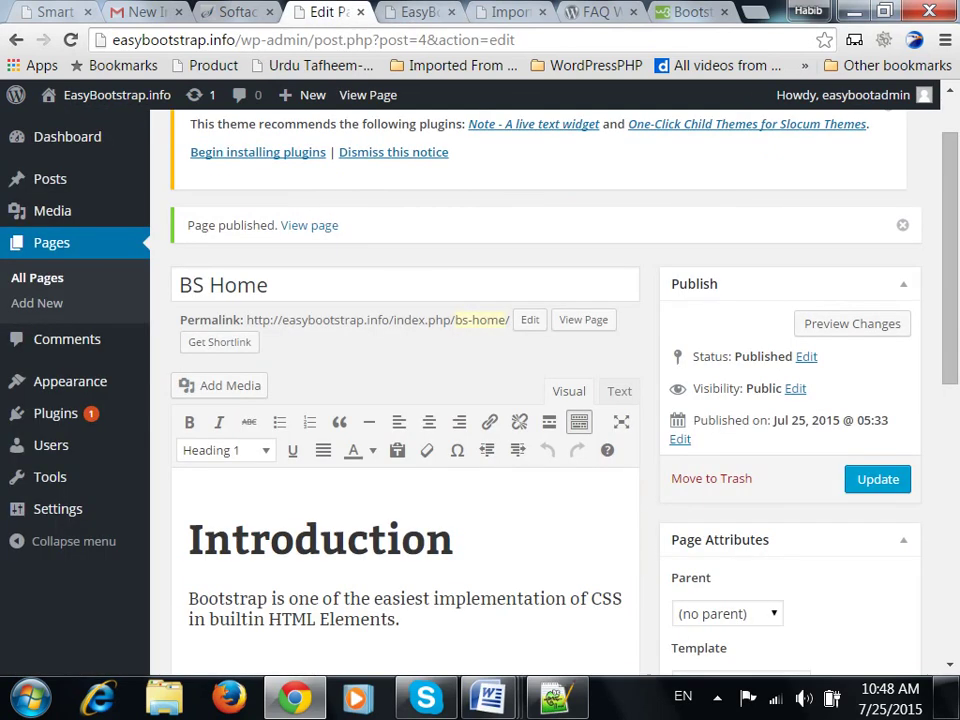
pyautogui.click(408, 10)
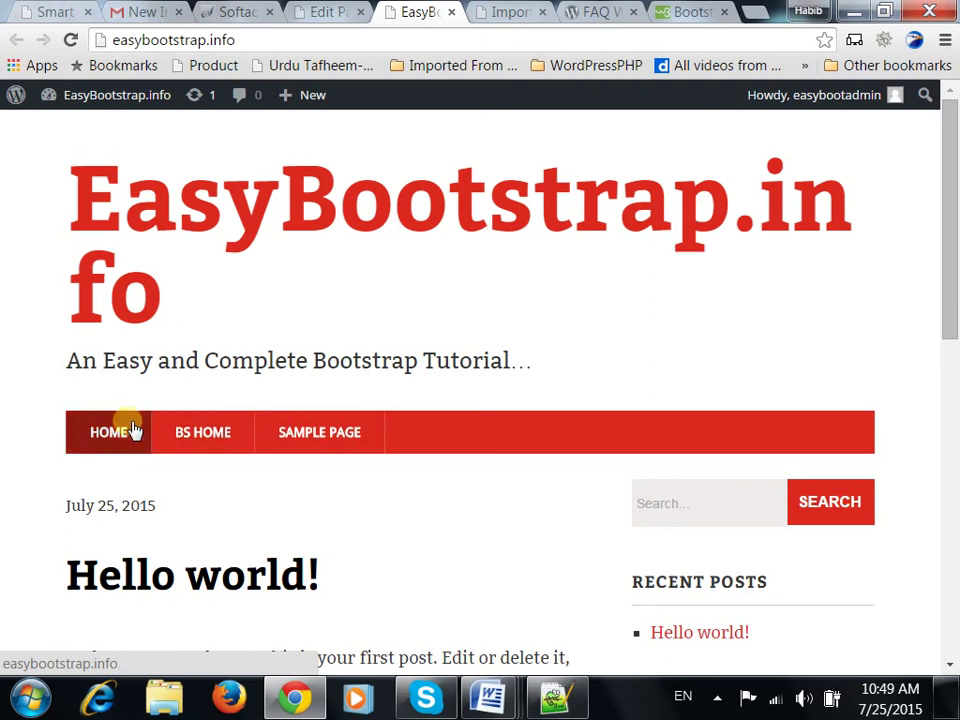
pyautogui.click(345, 12)
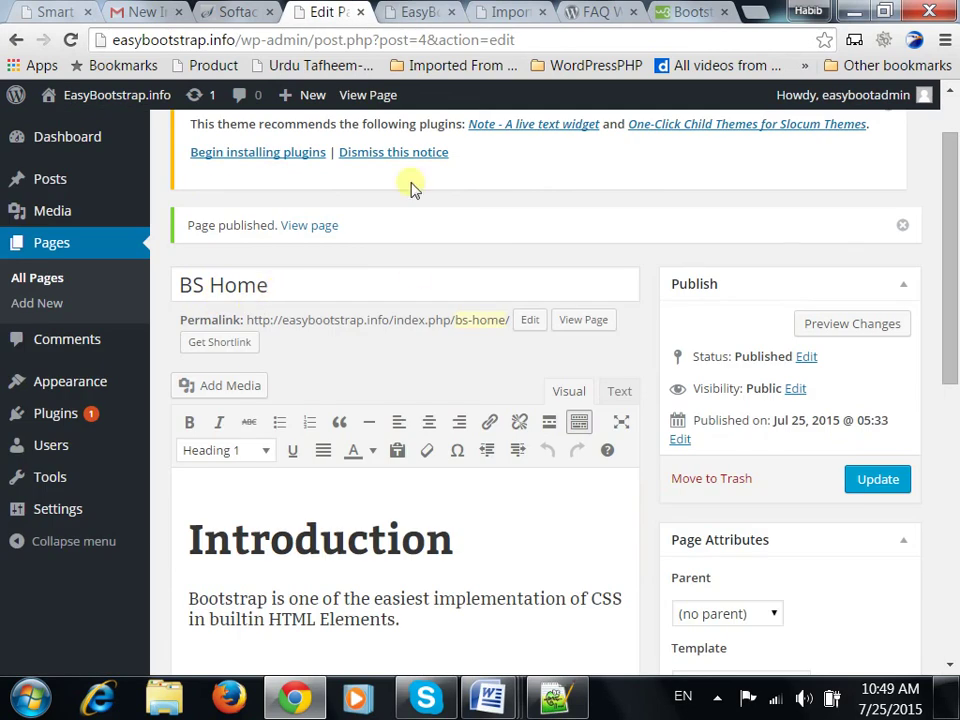
pyautogui.moveTo(306, 100)
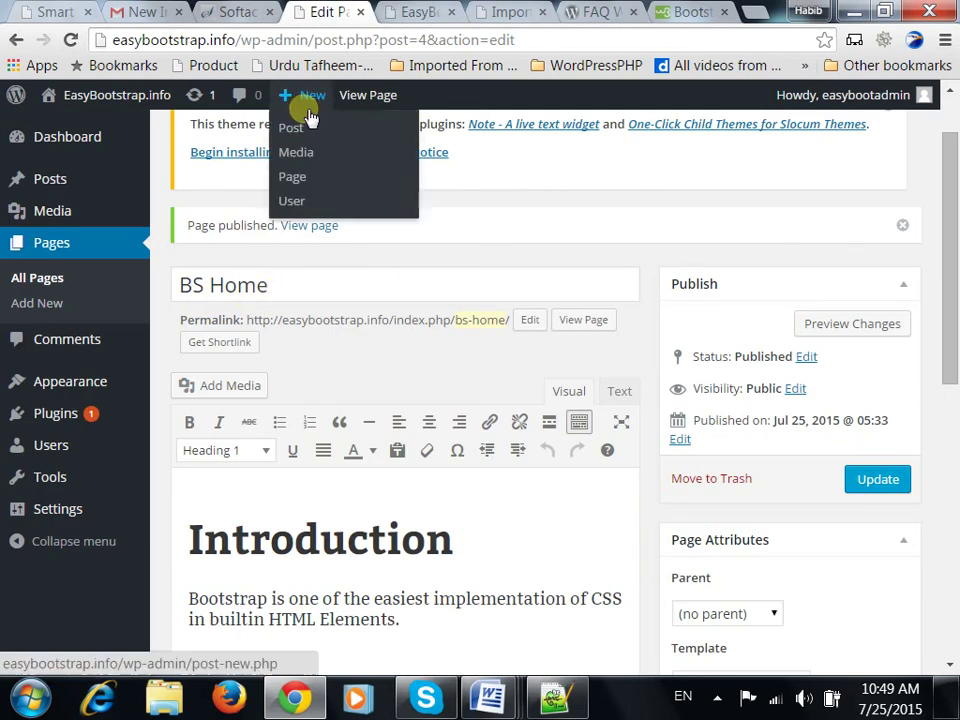
# Start a new page and title it 'BS Grids'
pyautogui.click(294, 178)
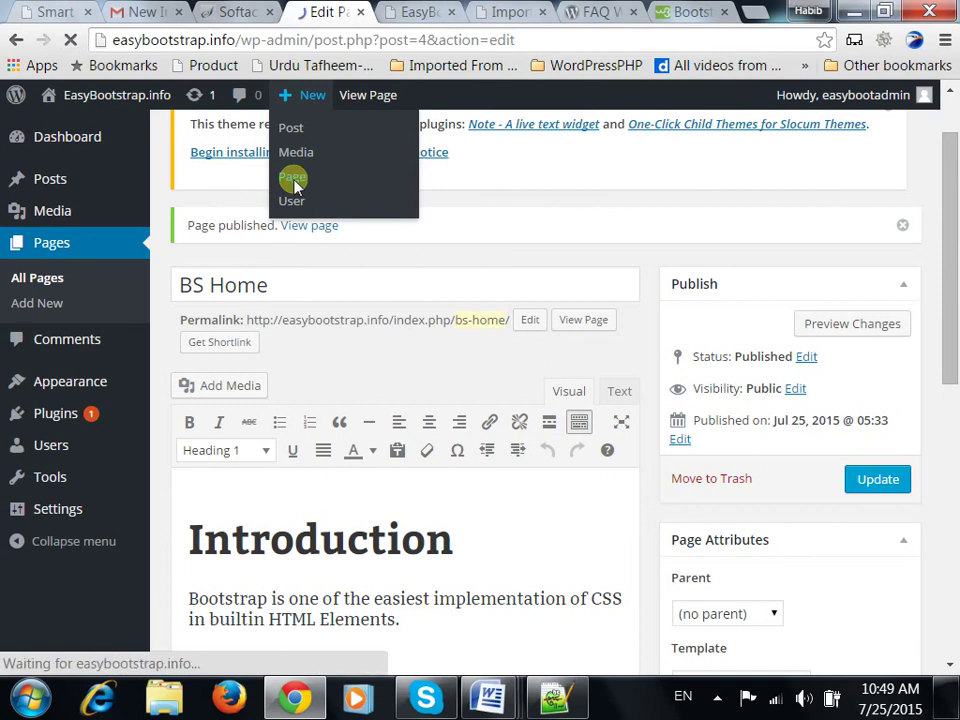
pyautogui.click(700, 11)
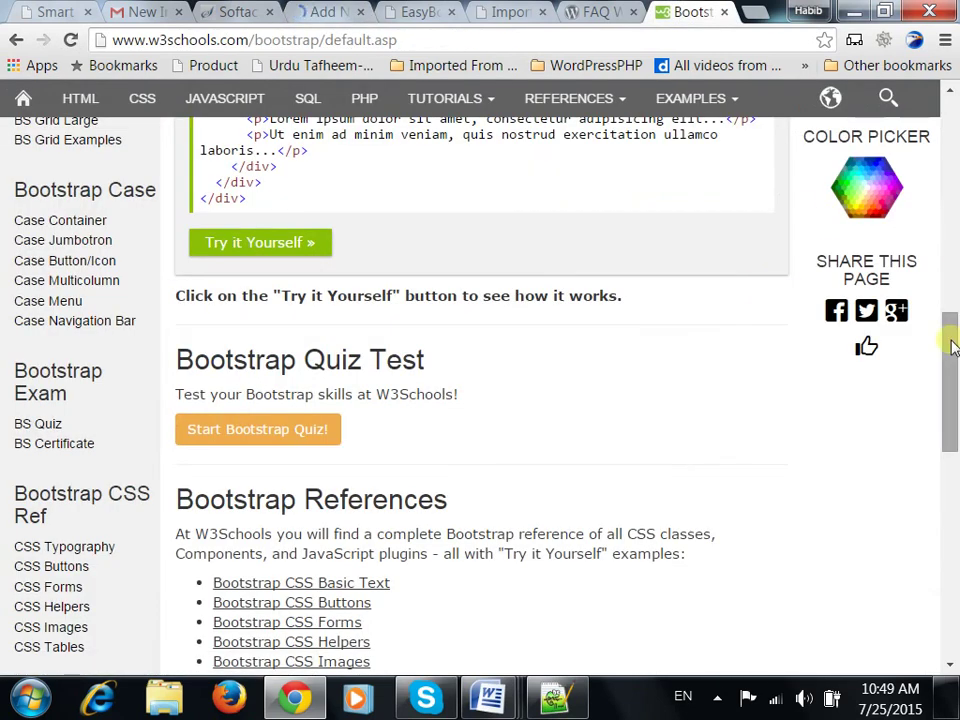
pyautogui.moveTo(952, 345); pyautogui.dragTo(640, 97)
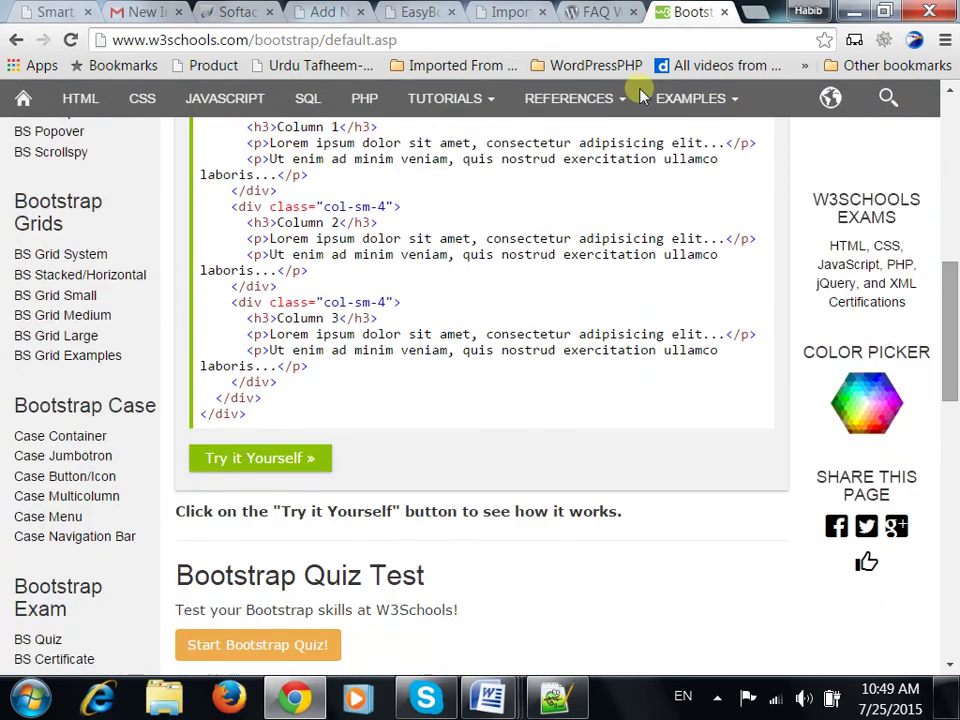
pyautogui.click(596, 11)
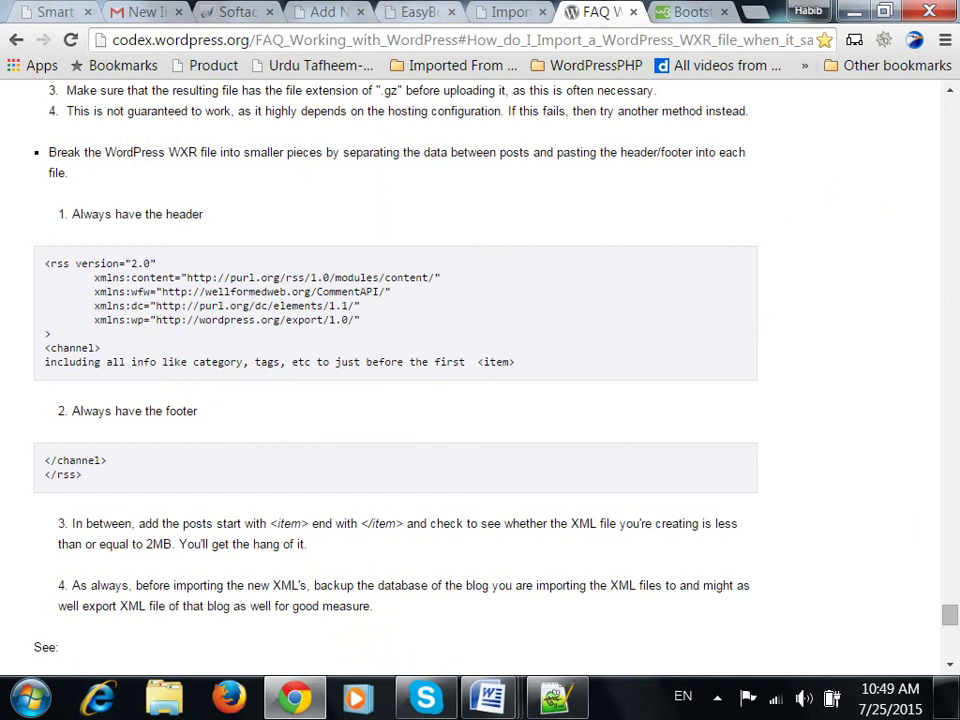
pyautogui.click(325, 11)
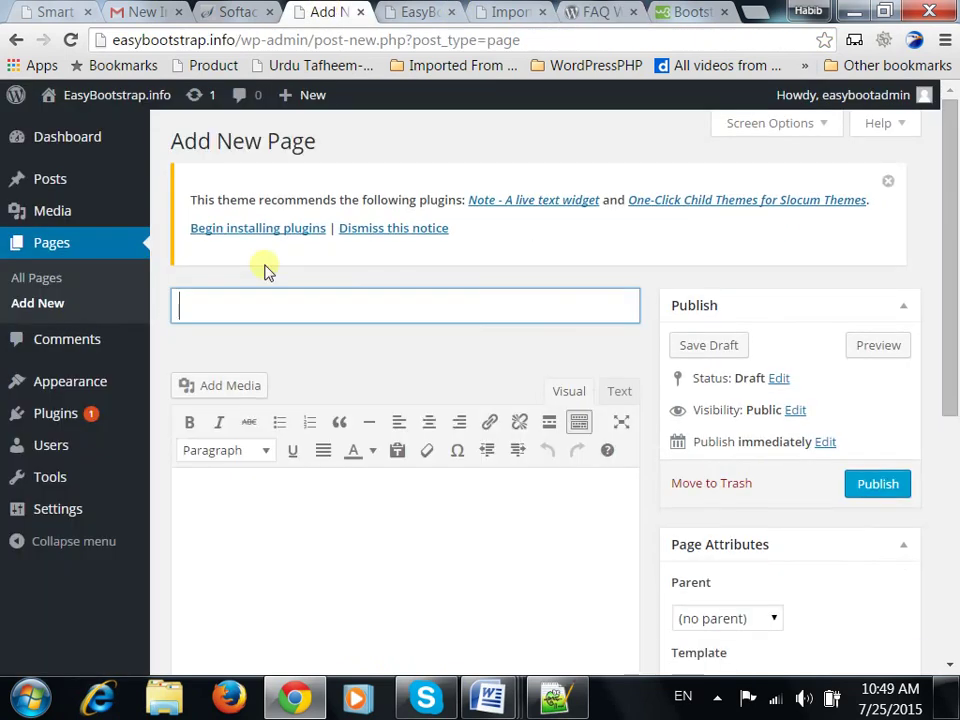
pyautogui.write('BS GRid')
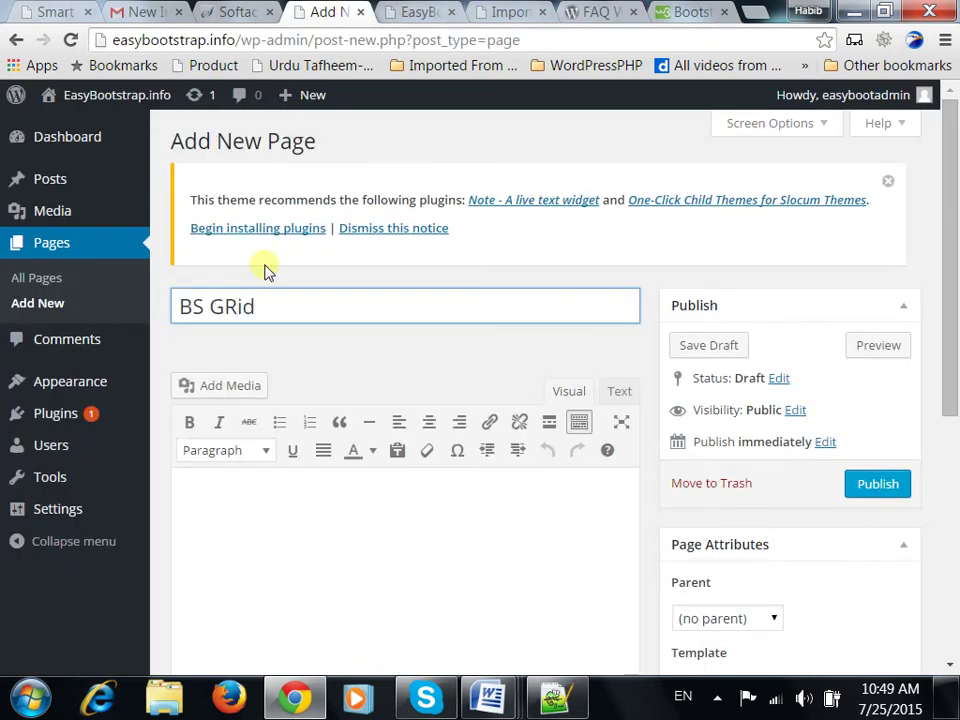
pyautogui.press('BackSpace')
pyautogui.write('rids')
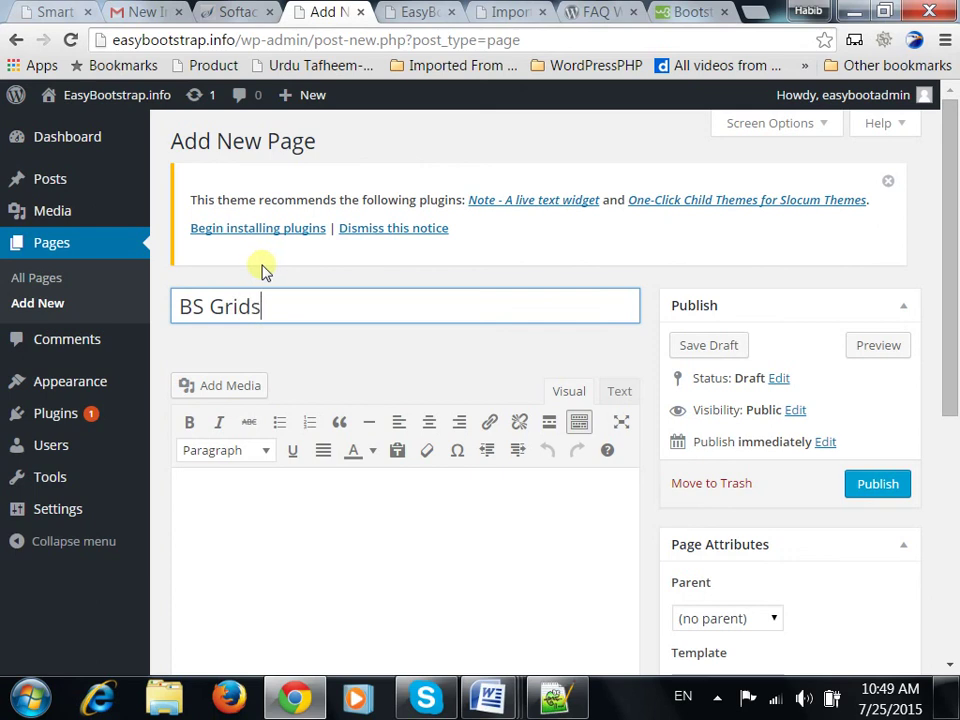
# Write 'Bootstrap Grids.' in the body and format it as Heading 1
pyautogui.click(230, 505)
pyautogui.write('Bootstrap Grids.')
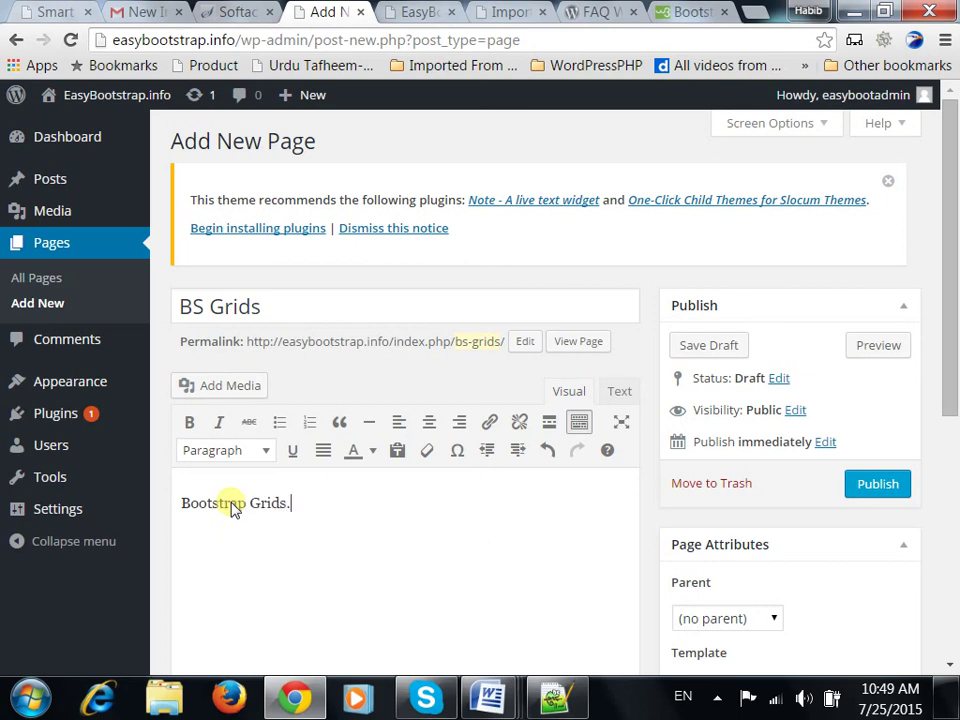
pyautogui.tripleClick(259, 512)
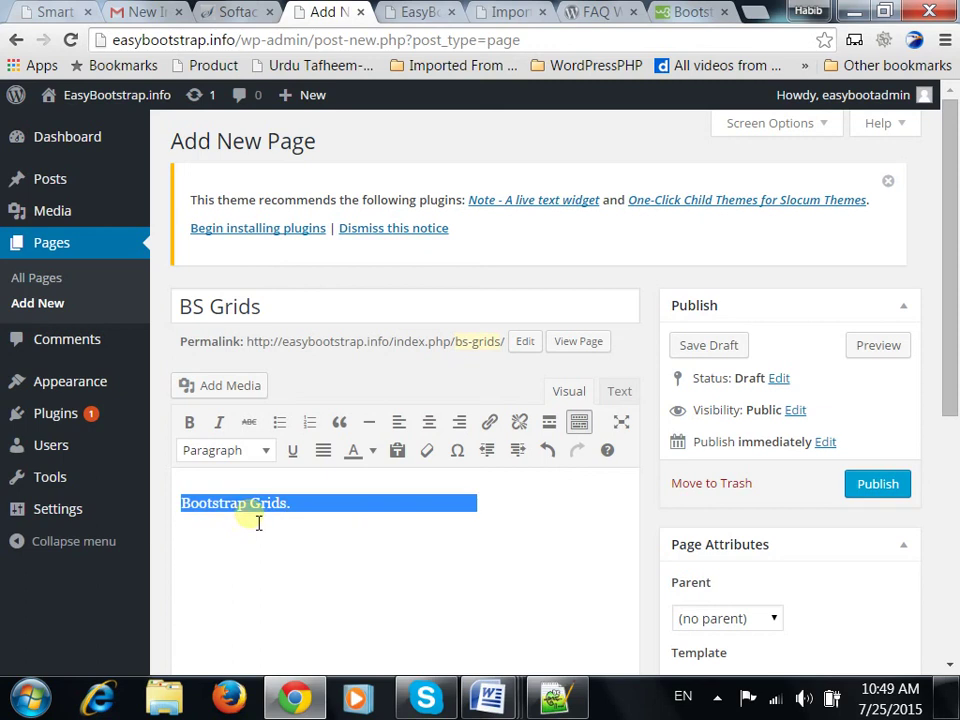
pyautogui.click(267, 453)
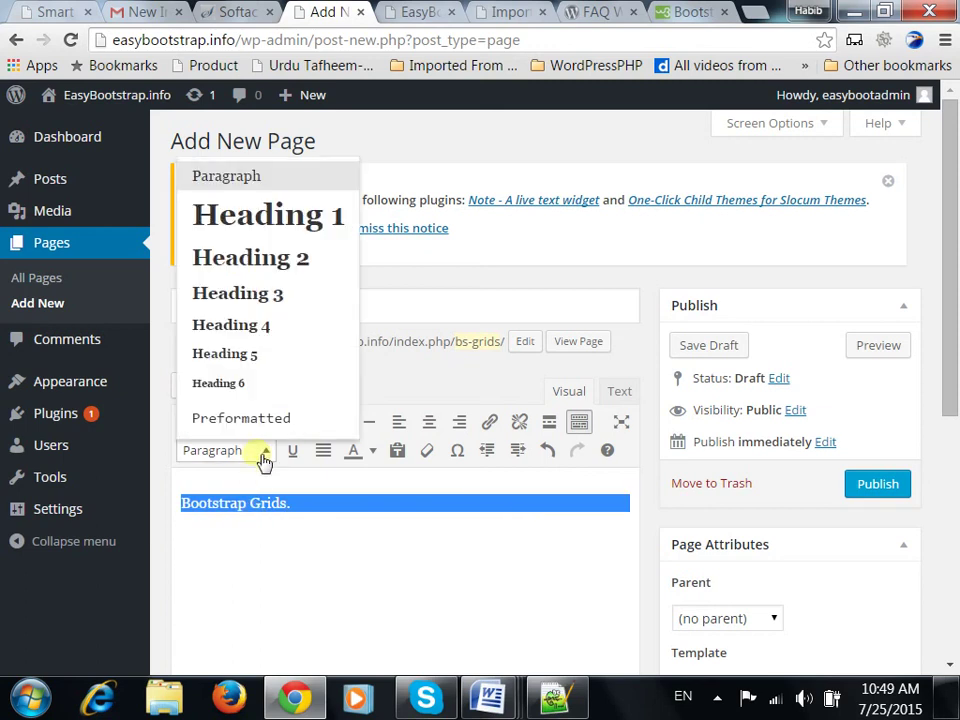
pyautogui.click(300, 235)
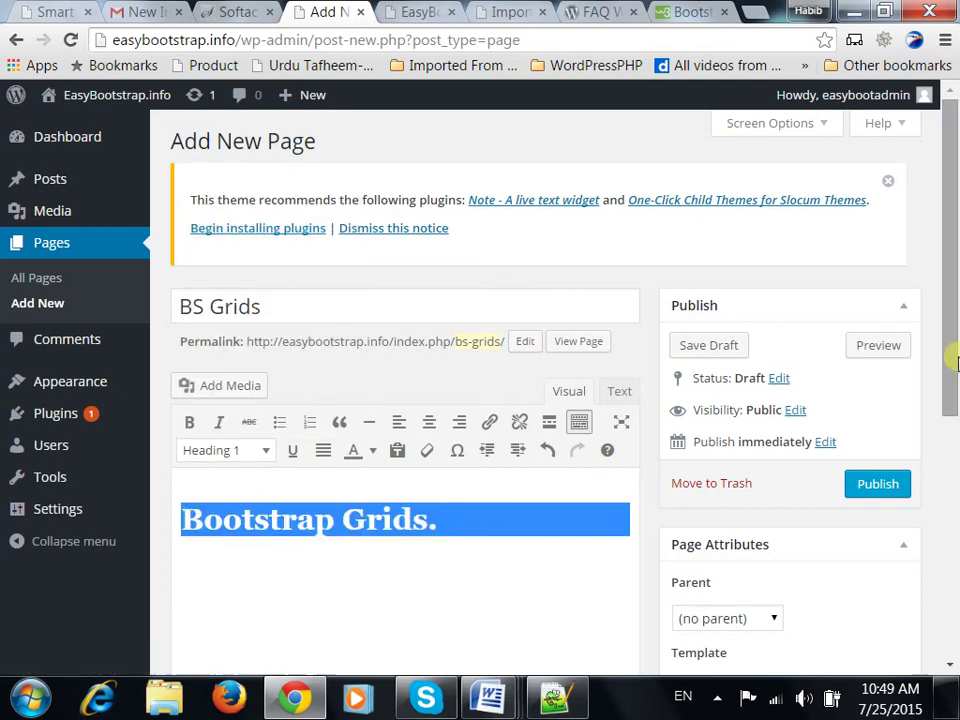
pyautogui.scroll(-2, 952, 480)
pyautogui.scroll(-3, 952, 480)
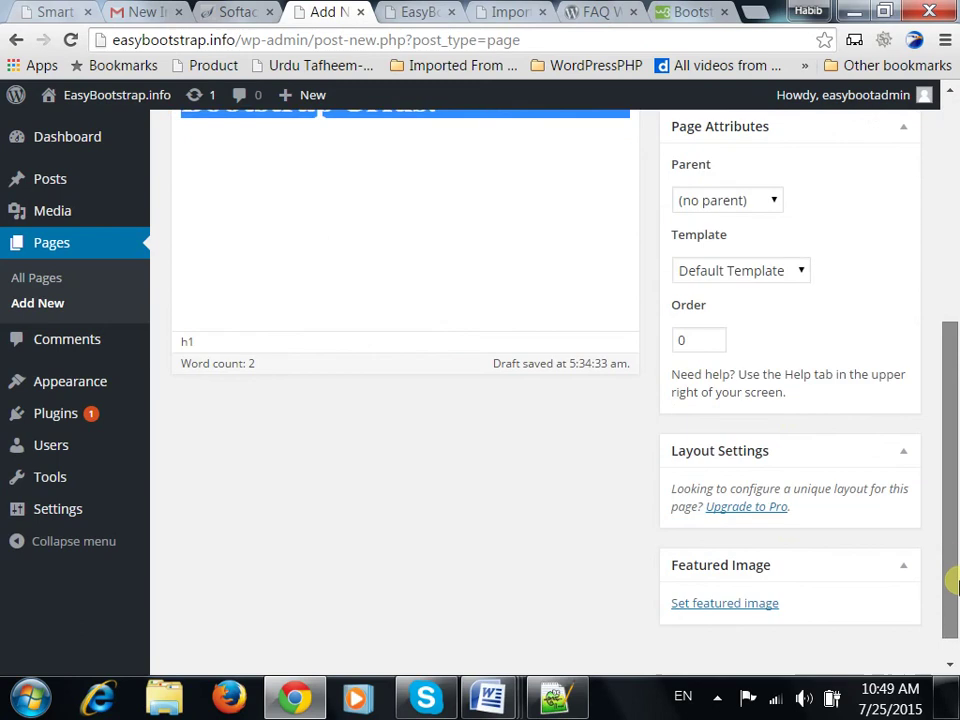
# Upload Tulips.jpg as the featured image and publish the BS Grids page
pyautogui.click(746, 604)
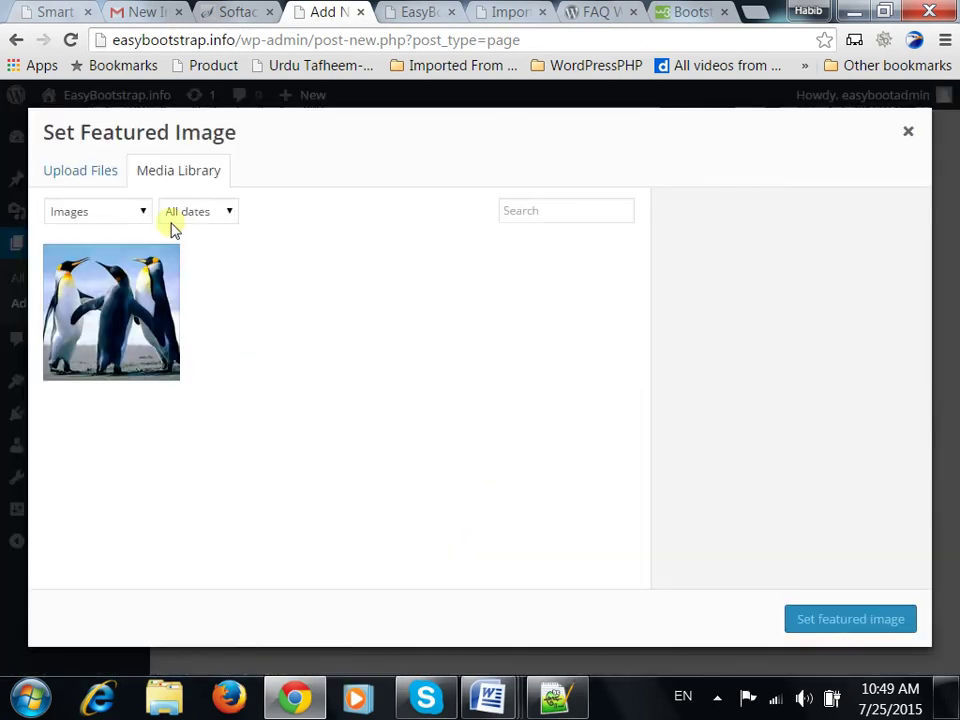
pyautogui.click(119, 175)
pyautogui.click(469, 418)
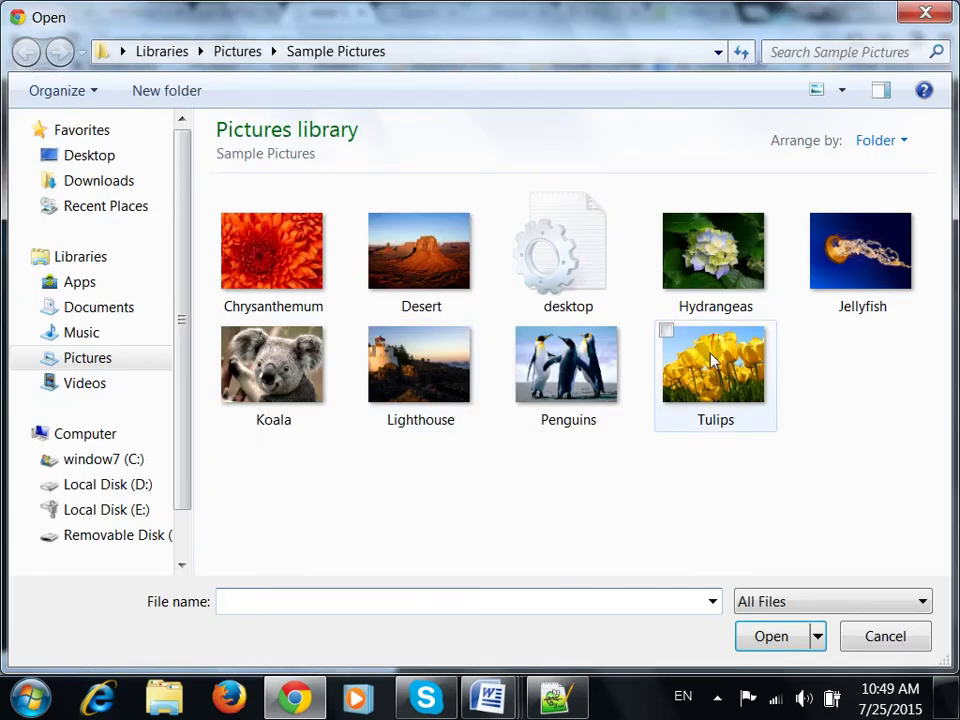
pyautogui.click(715, 365)
pyautogui.click(760, 637)
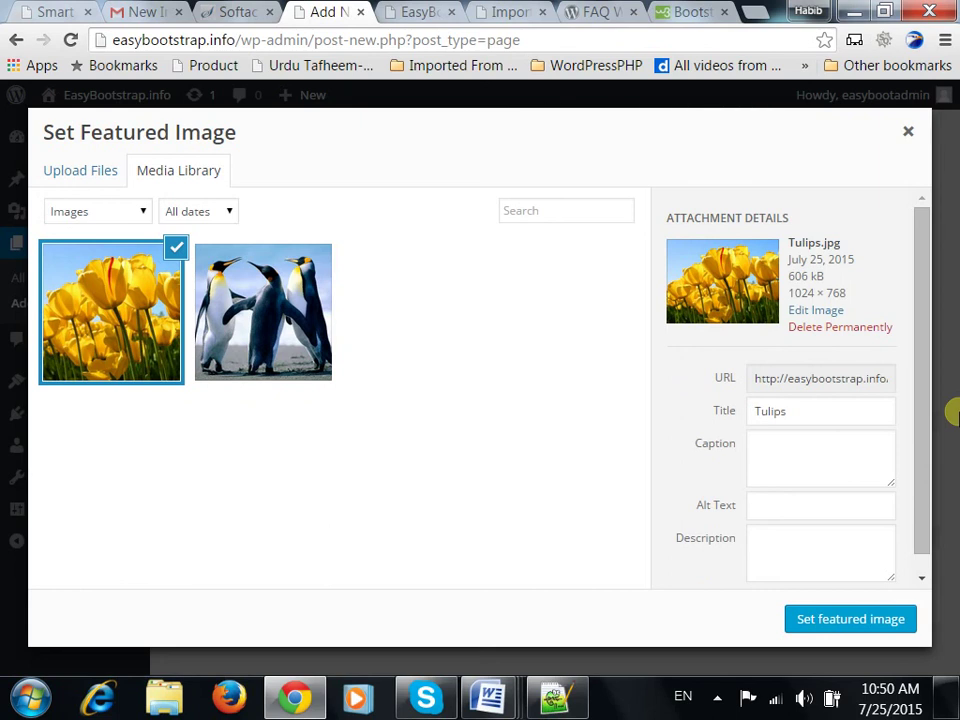
pyautogui.click(833, 622)
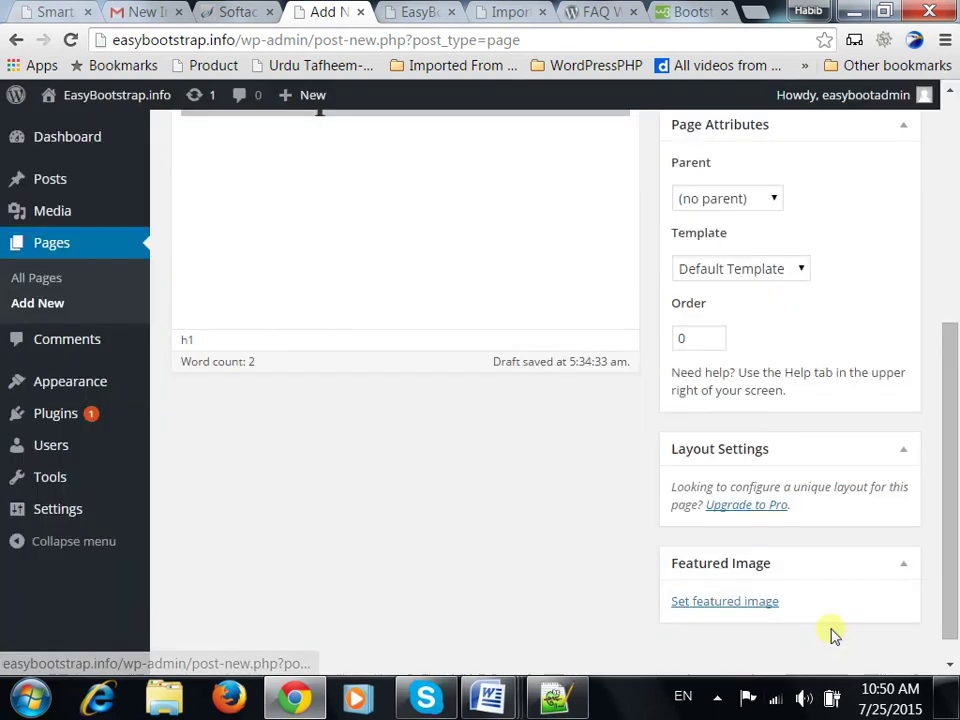
pyautogui.moveTo(945, 435); pyautogui.dragTo(945, 293)
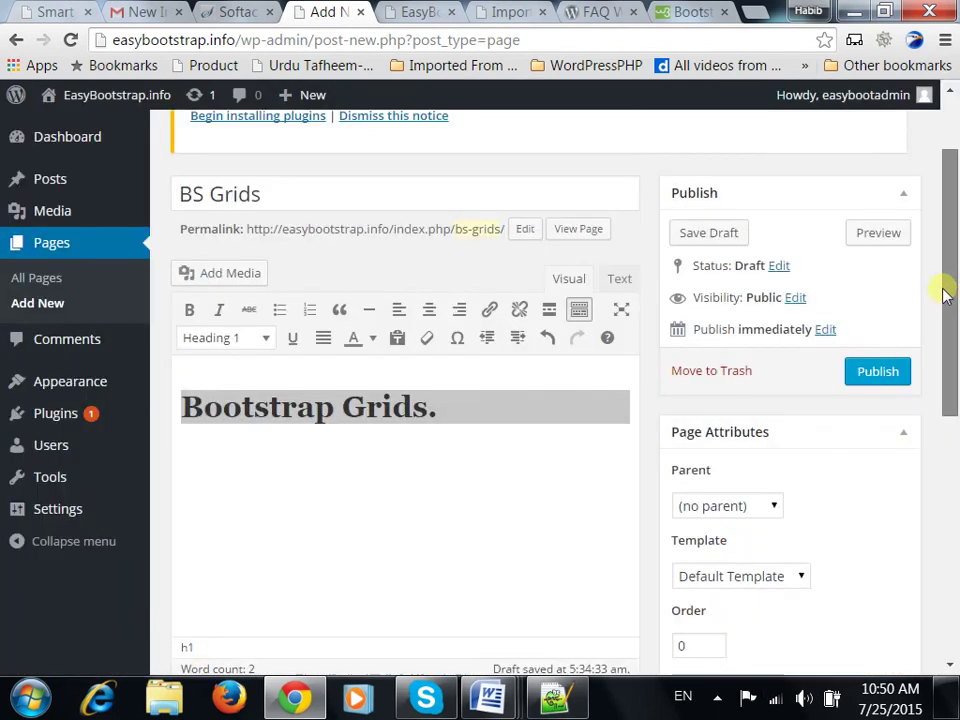
pyautogui.click(867, 386)
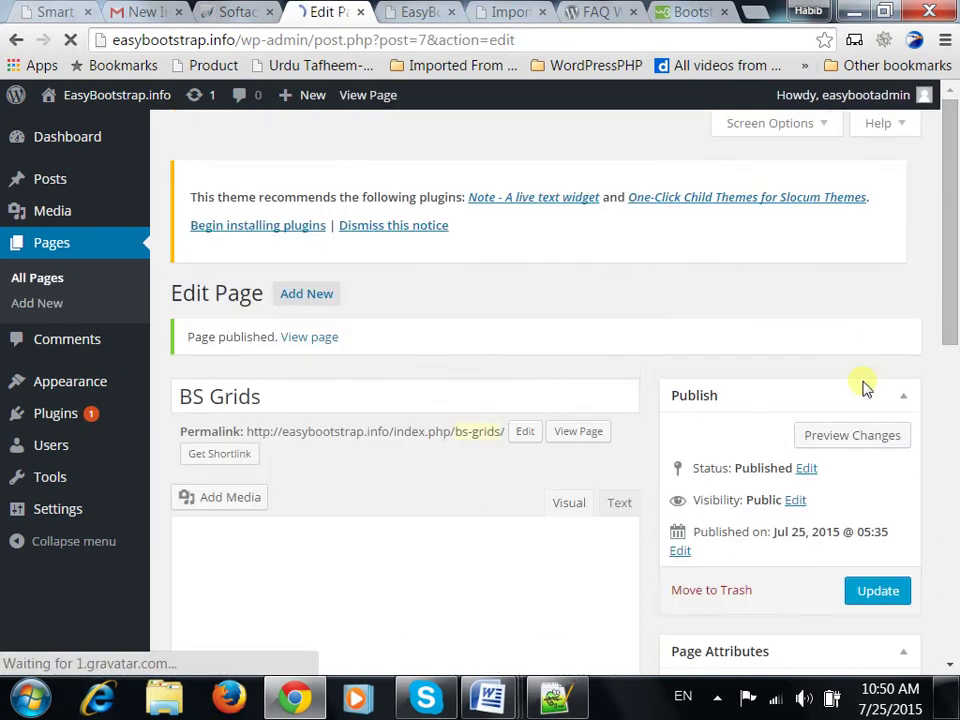
# Close the editor, reload the live site and open BS Grids from its menu
pyautogui.click(361, 13)
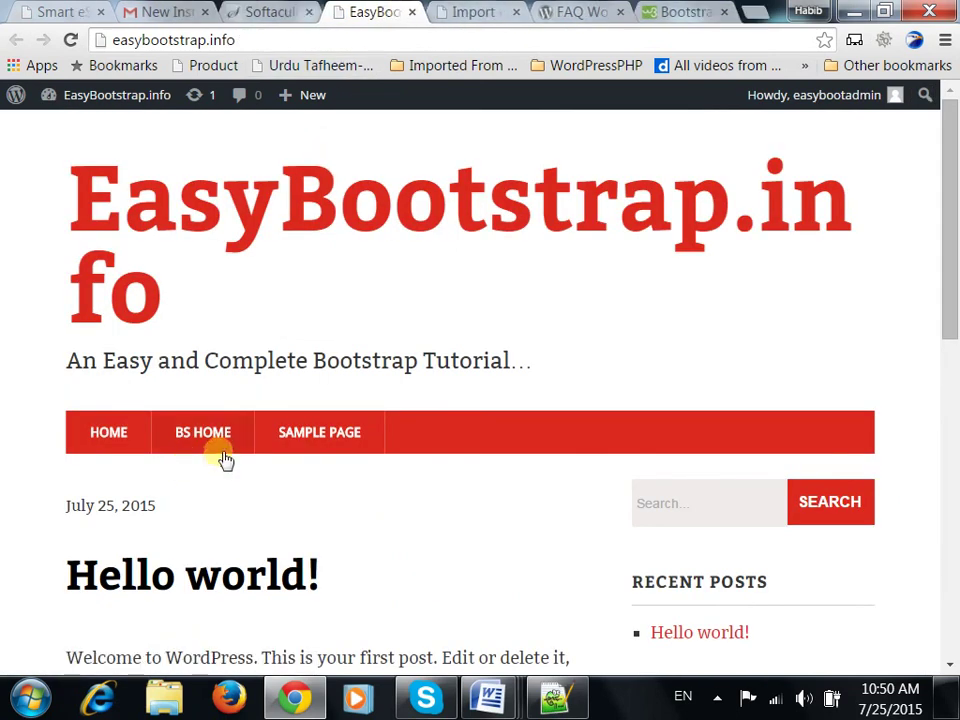
pyautogui.click(74, 40)
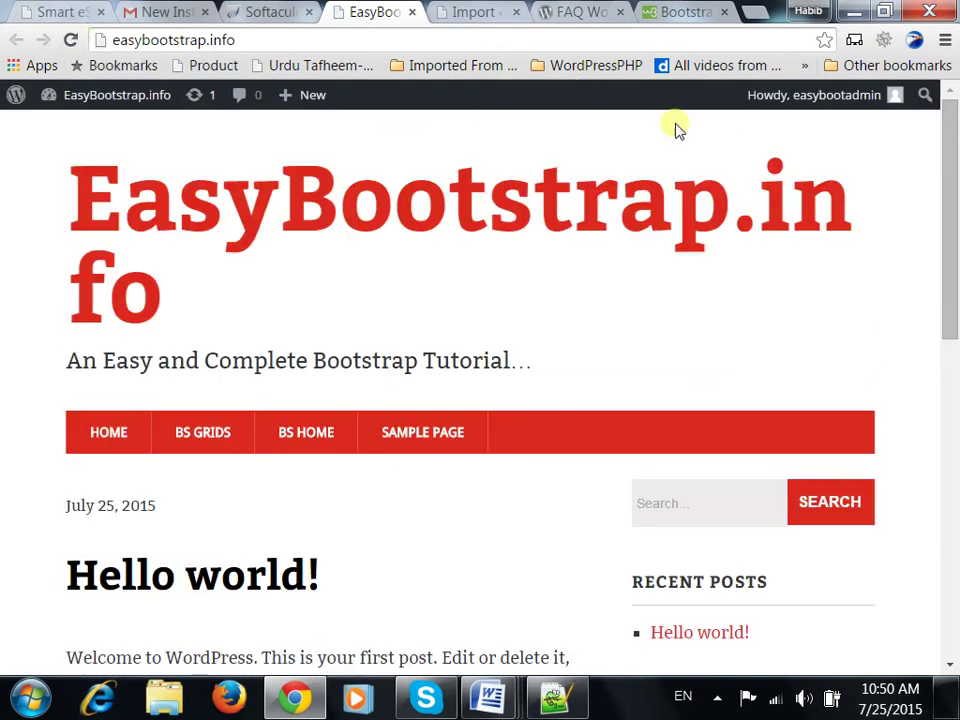
pyautogui.click(198, 428)
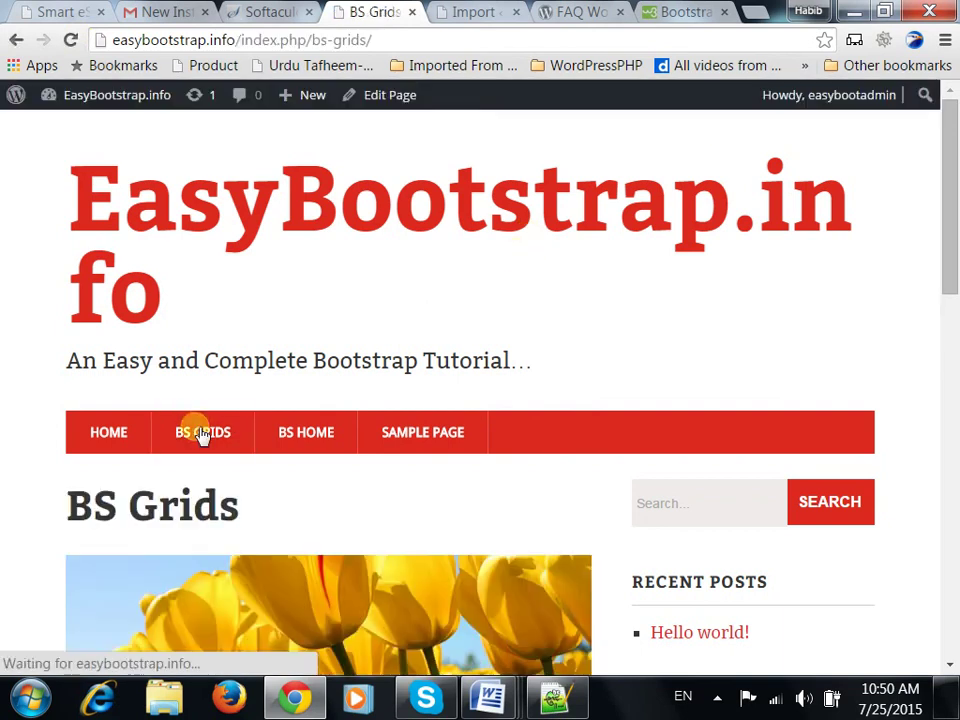
pyautogui.click(386, 108)
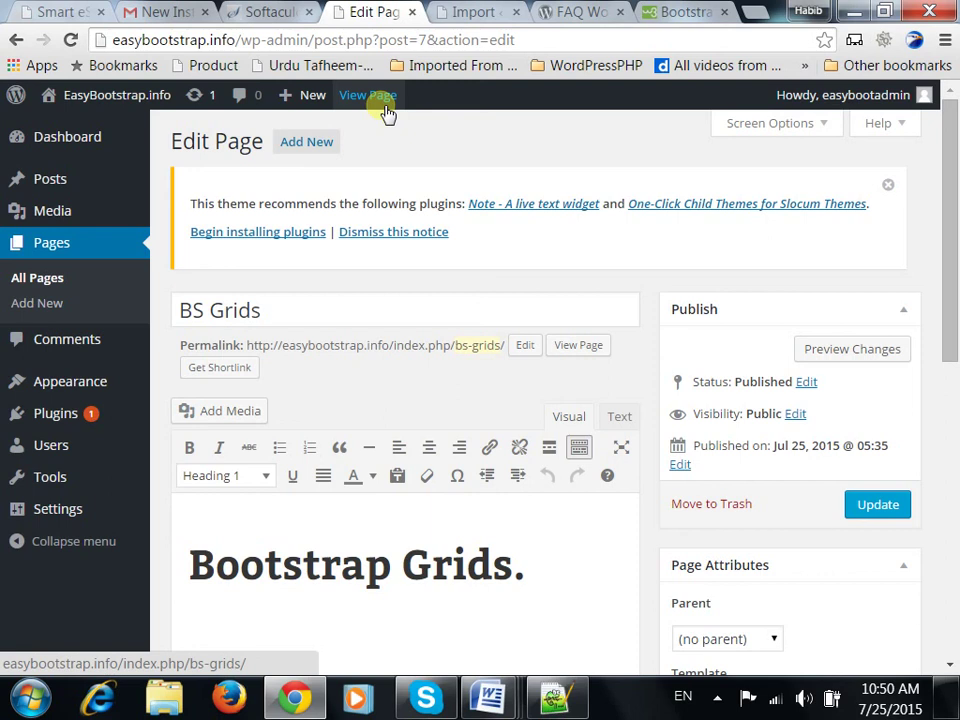
pyautogui.click(17, 40)
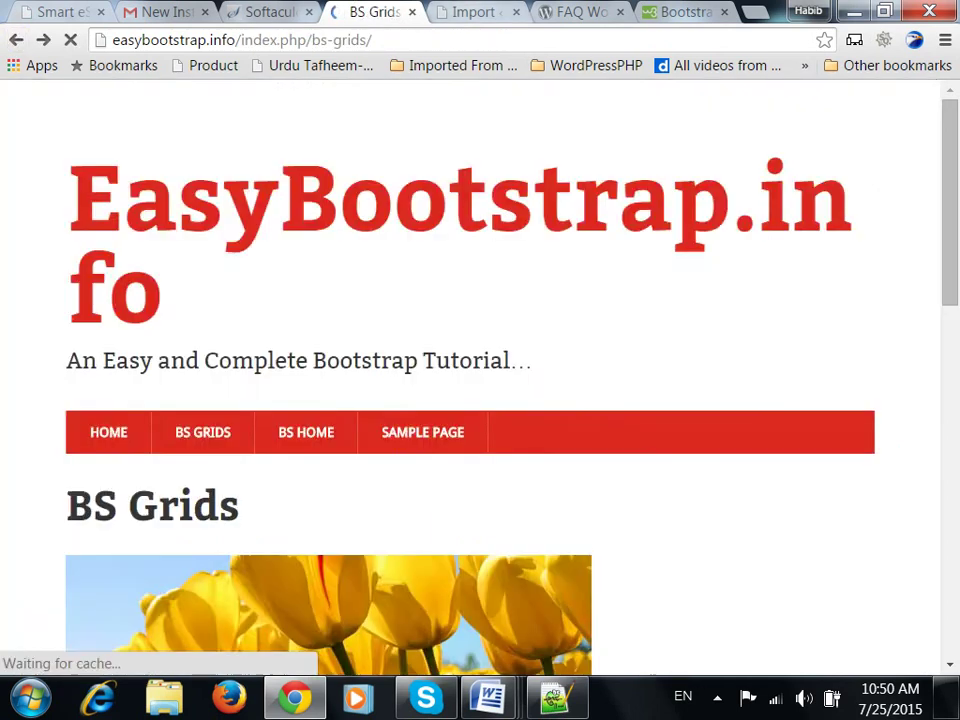
# Close the W3Schools Bootstrap tutorial tab and return to the BS Grids page
pyautogui.click(476, 12)
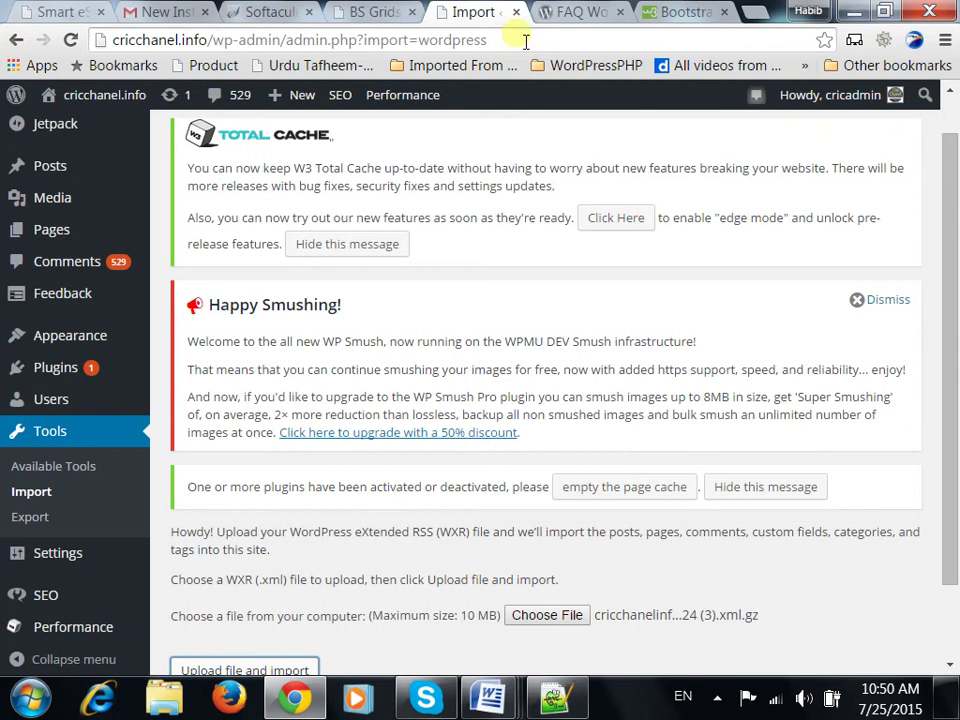
pyautogui.click(565, 12)
pyautogui.click(720, 15)
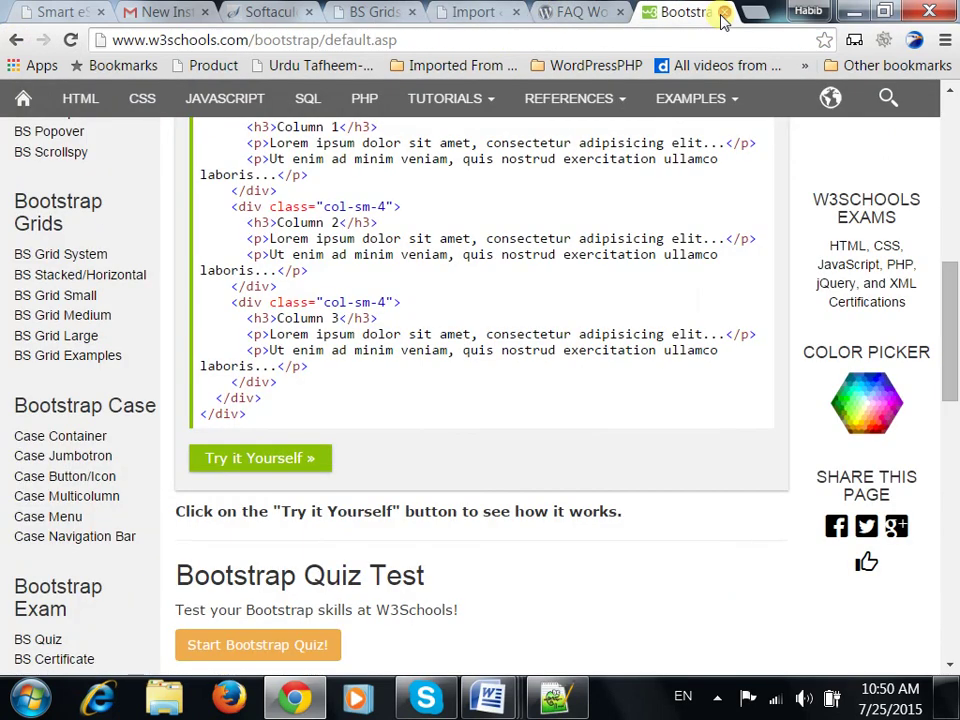
pyautogui.click(724, 13)
pyautogui.click(300, 13)
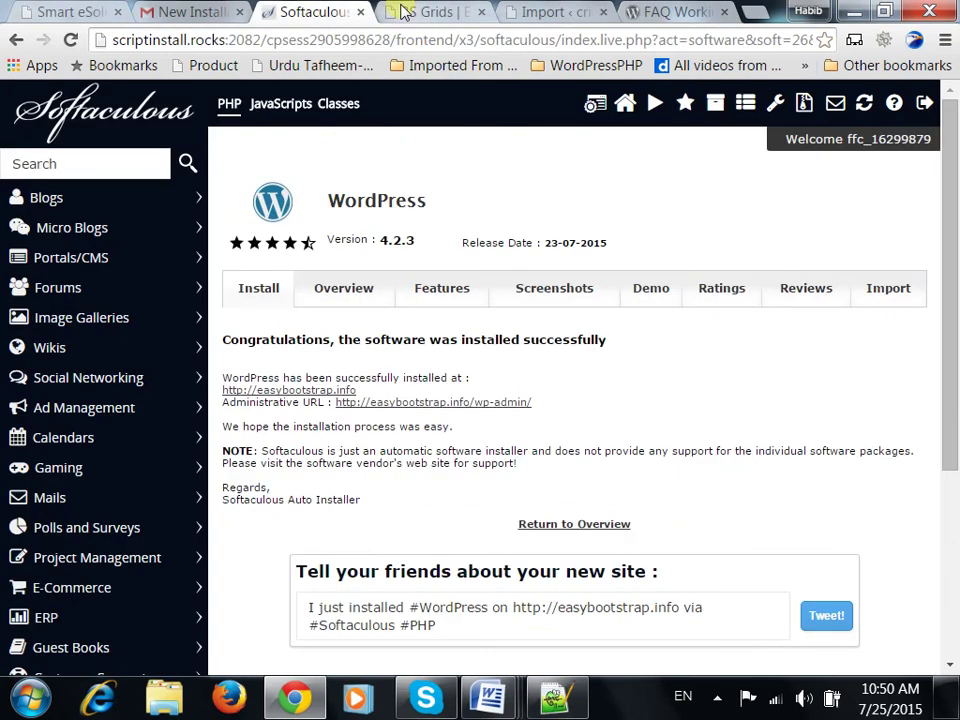
pyautogui.click(404, 10)
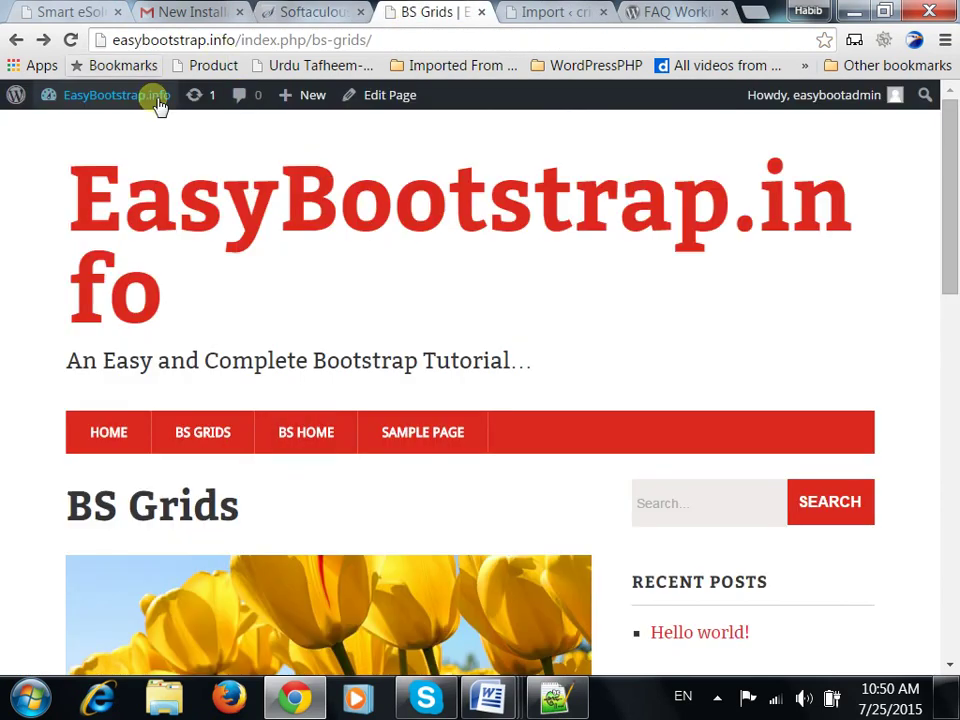
# Create a navigation menu named 'Menu1' on the Menus screen
pyautogui.moveTo(140, 105)
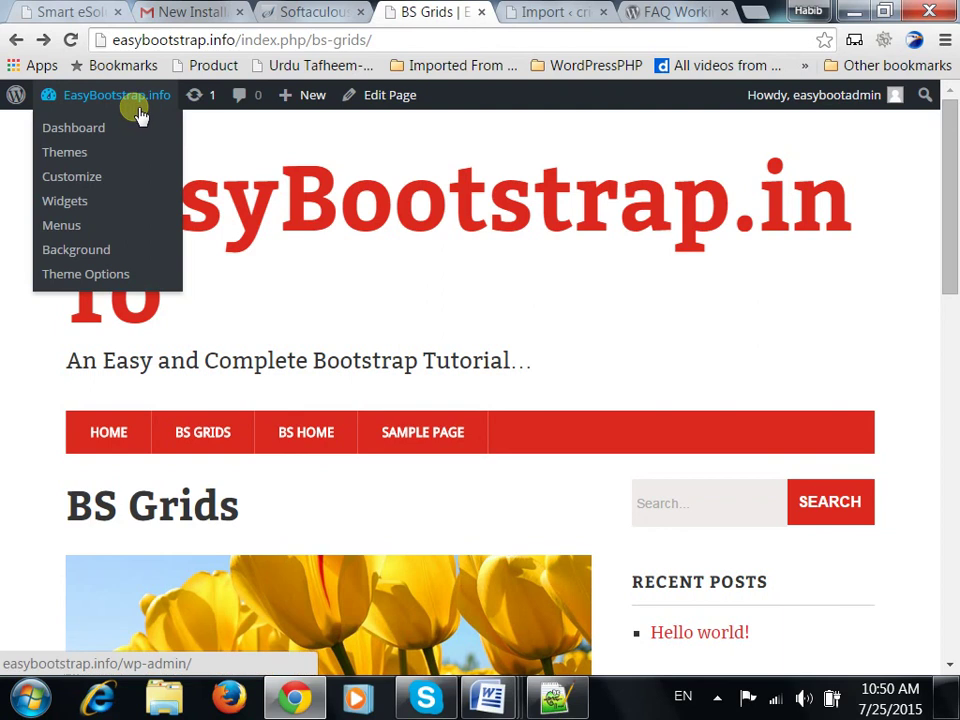
pyautogui.click(72, 230)
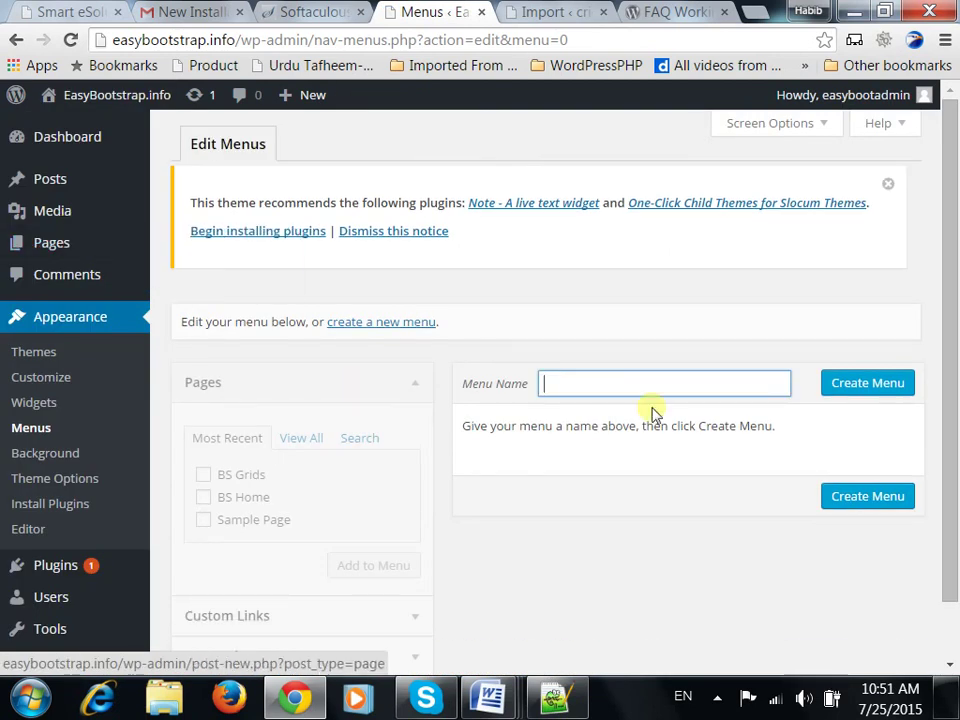
pyautogui.moveTo(955, 172); pyautogui.dragTo(582, 324)
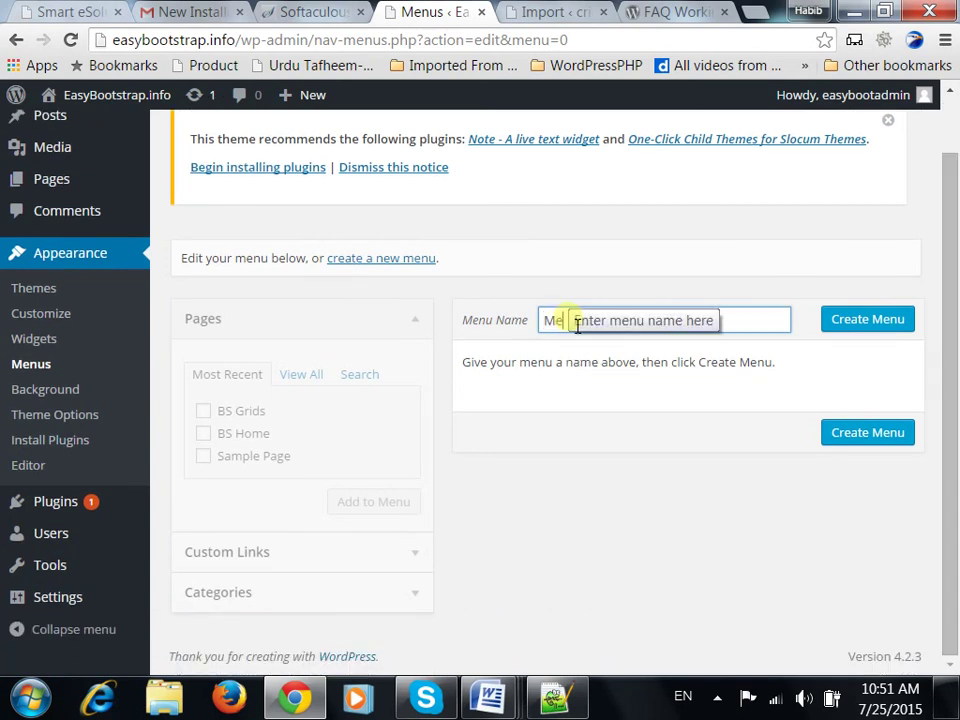
pyautogui.write('u1')
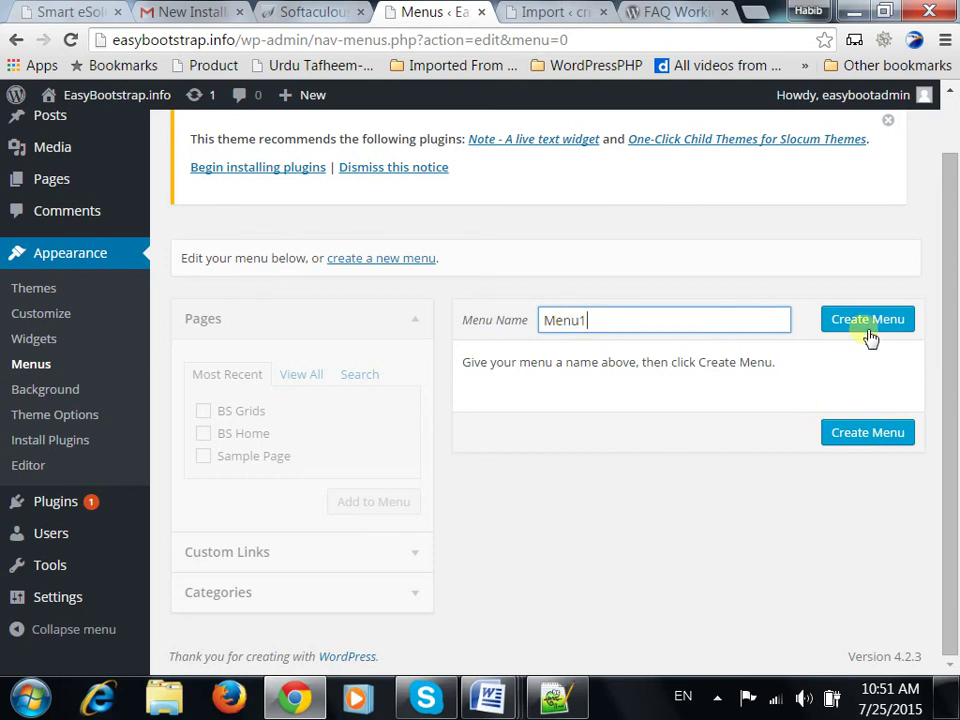
pyautogui.click(869, 330)
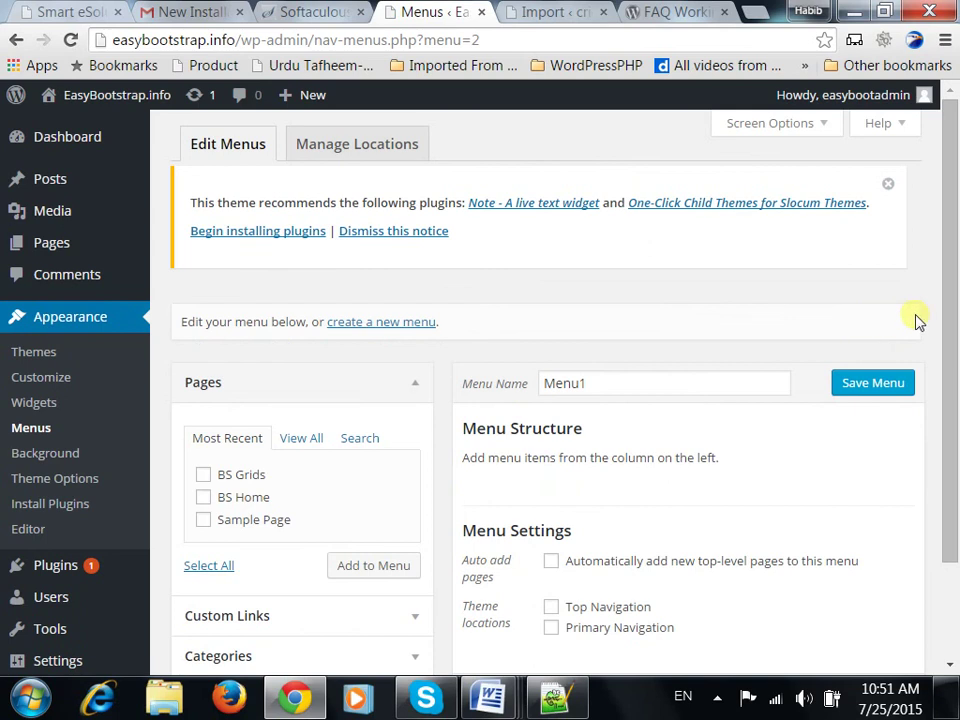
pyautogui.moveTo(946, 317); pyautogui.dragTo(949, 378)
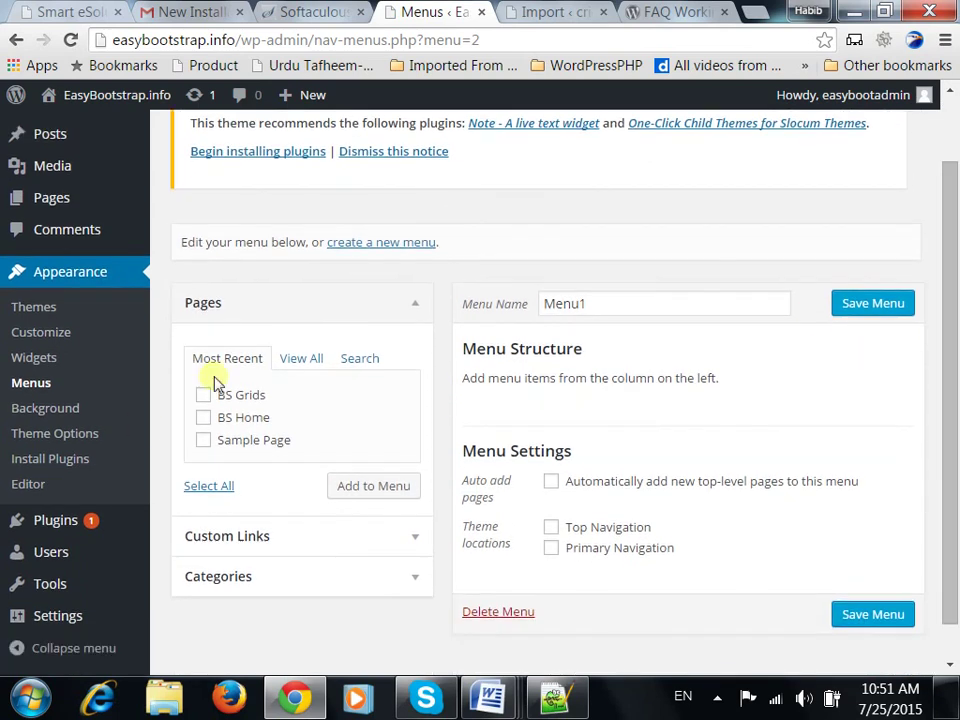
# Add the BS Grids and BS Home pages to Menu1 and save it
pyautogui.click(204, 395)
pyautogui.click(205, 418)
pyautogui.click(363, 489)
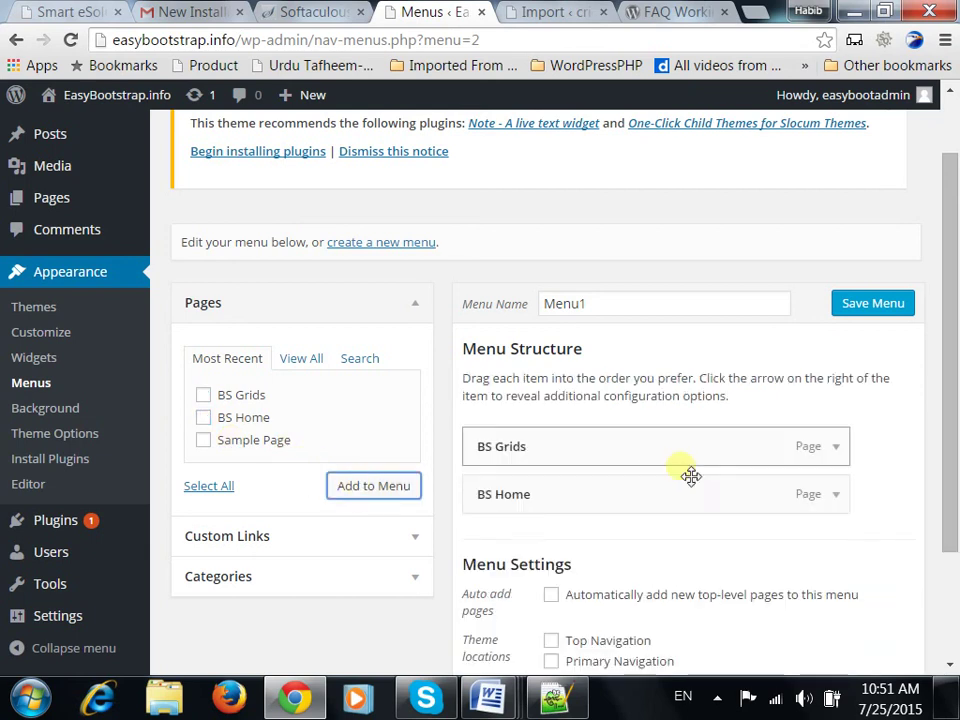
pyautogui.moveTo(951, 364); pyautogui.dragTo(953, 420)
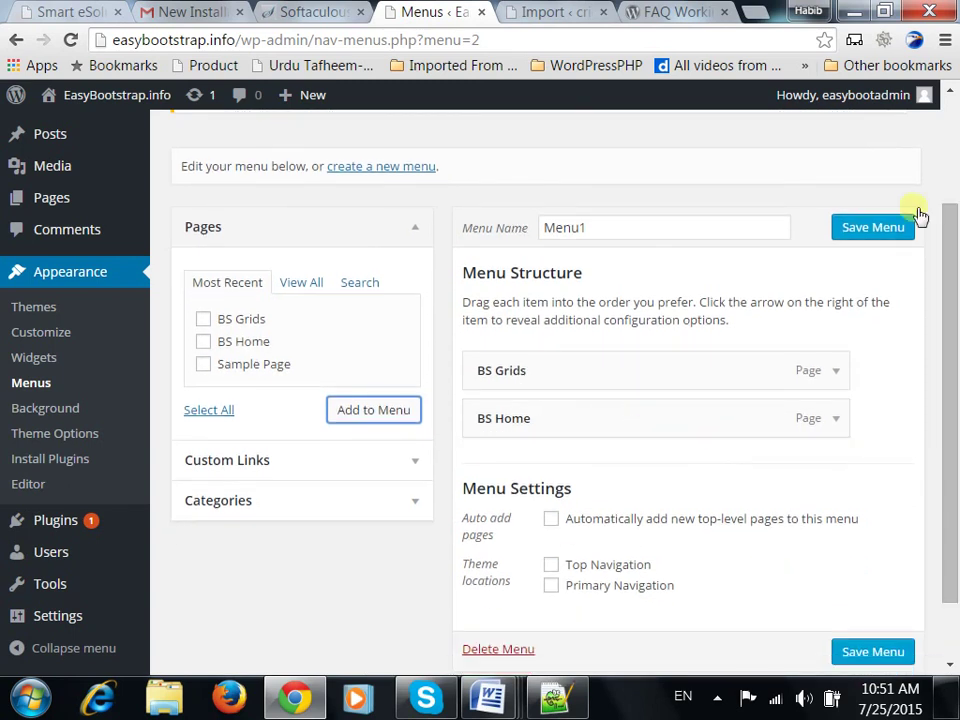
pyautogui.click(884, 232)
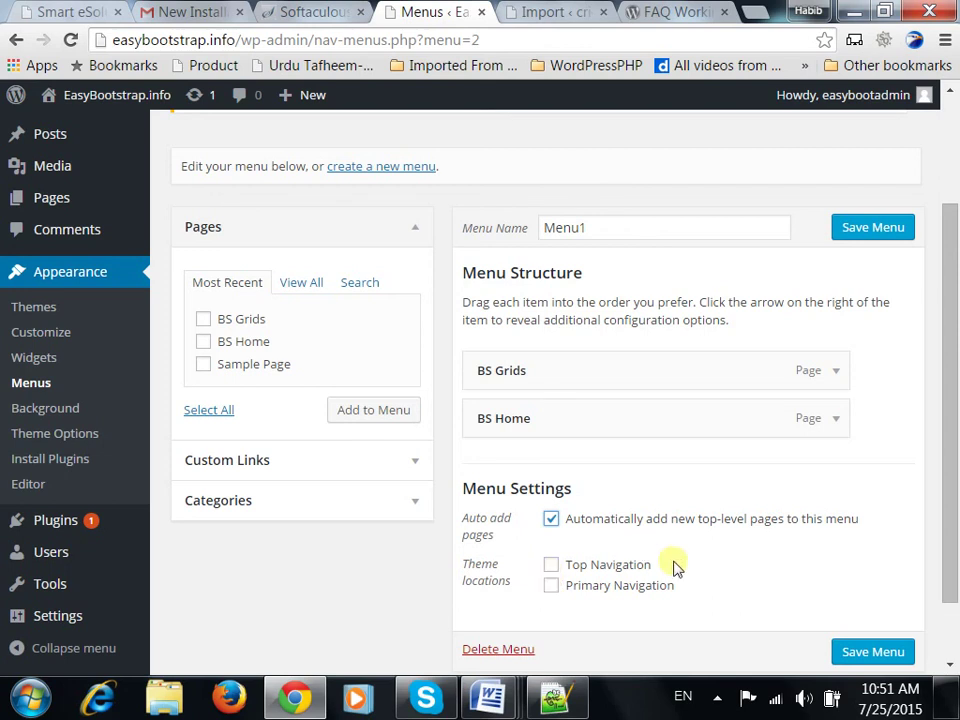
# Assign Menu1 to the Top Navigation location and save it
pyautogui.click(553, 568)
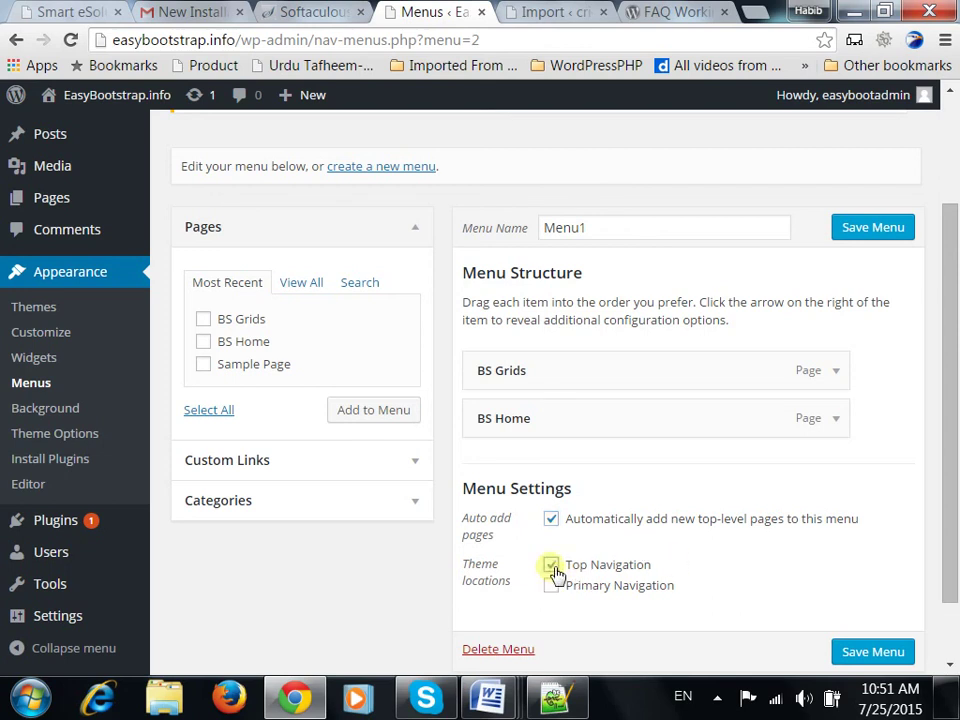
pyautogui.click(851, 238)
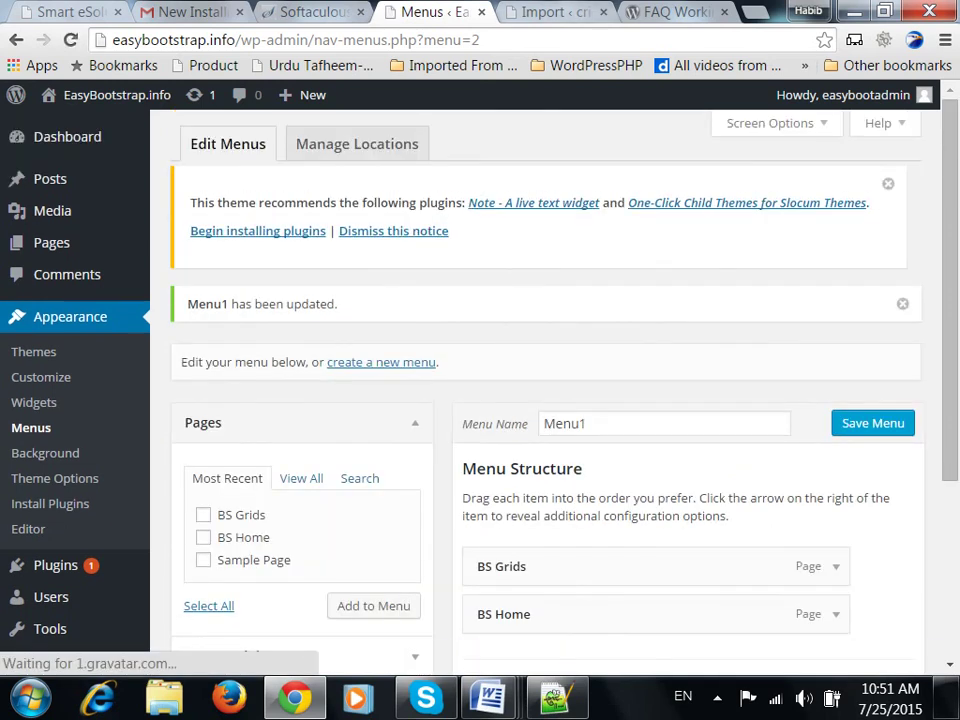
pyautogui.moveTo(85, 100)
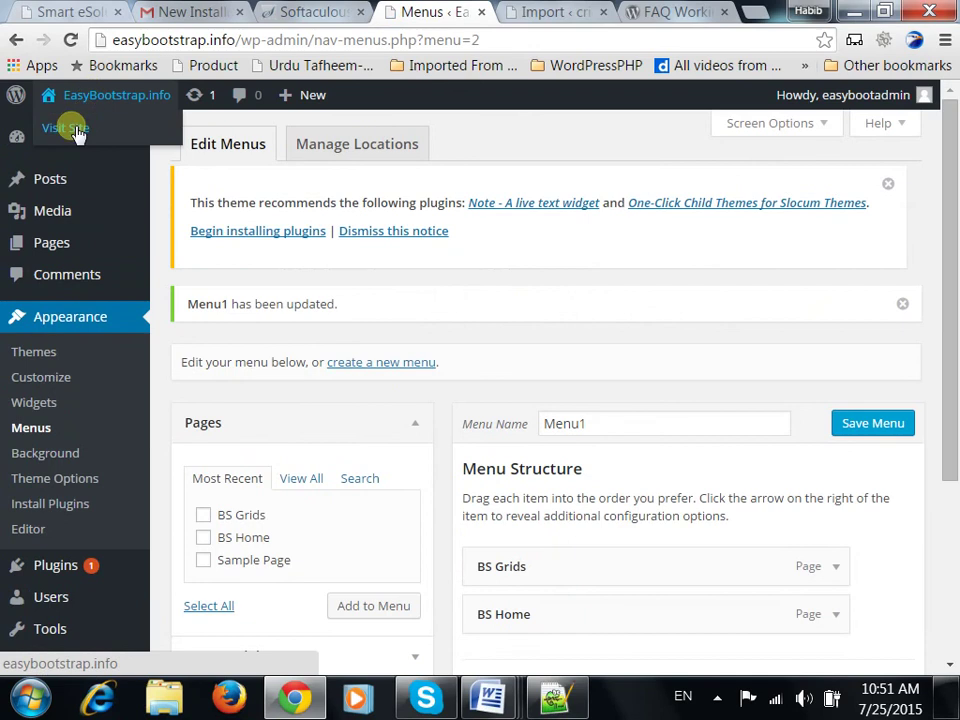
pyautogui.rightClick(77, 133)
# Check the live site's menu in a new tab, then return to the Menus screen
pyautogui.click(98, 145)
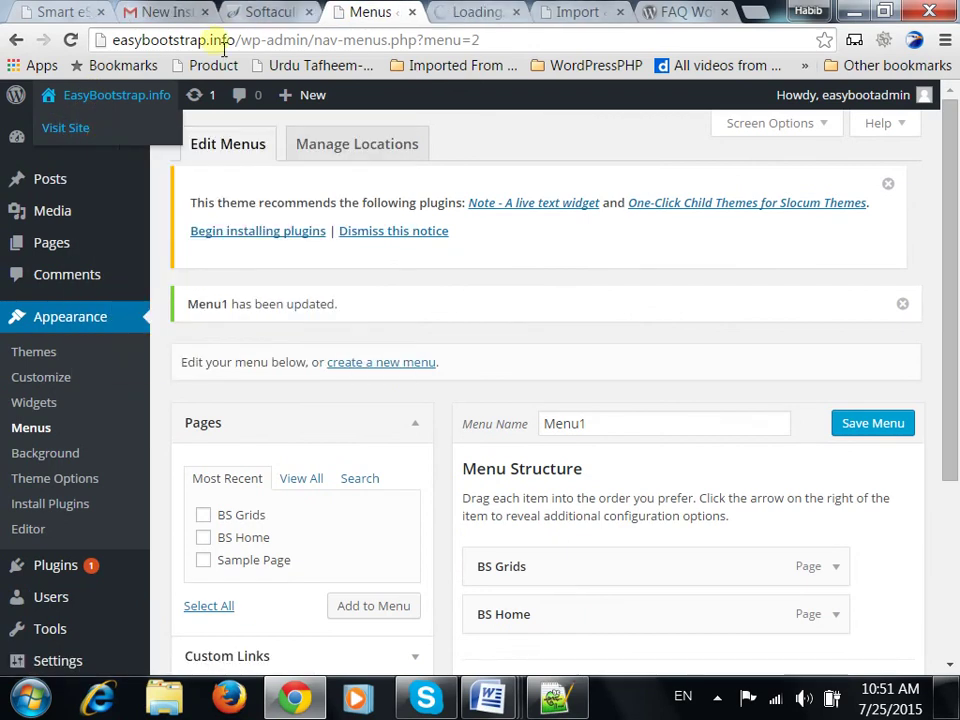
pyautogui.click(452, 12)
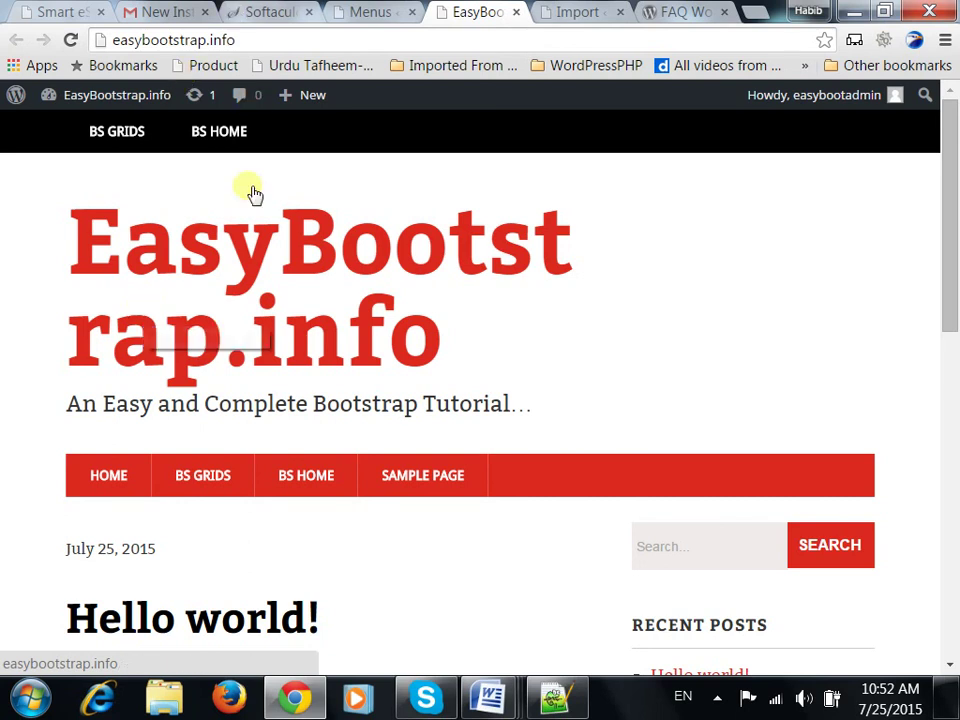
pyautogui.click(384, 13)
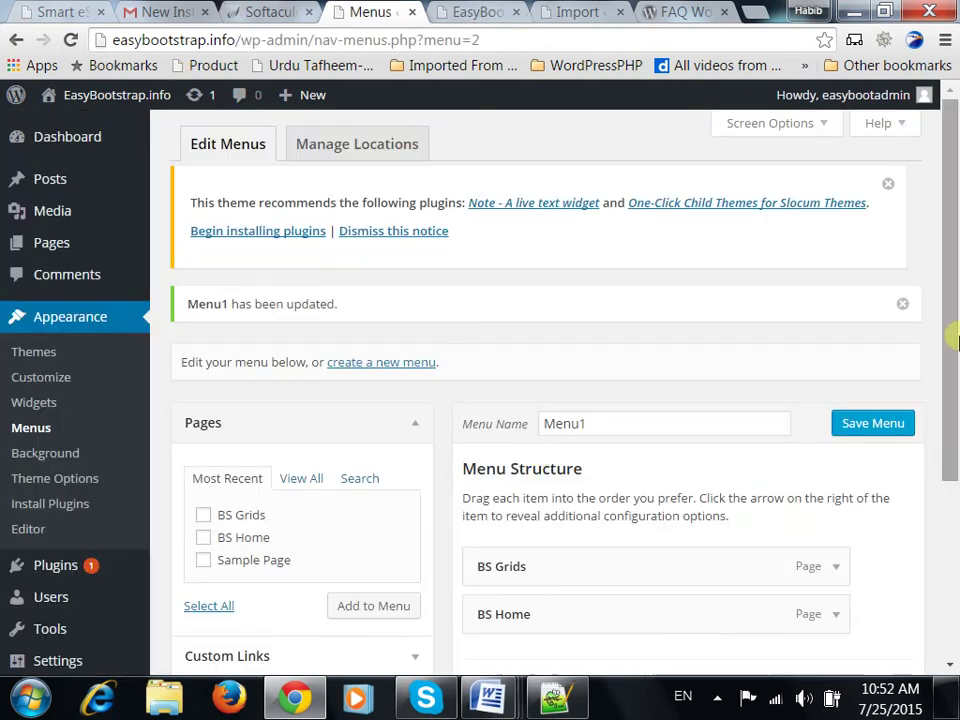
# Move Menu1 from Top Navigation to the Primary Navigation location and save
pyautogui.moveTo(953, 332); pyautogui.dragTo(951, 471)
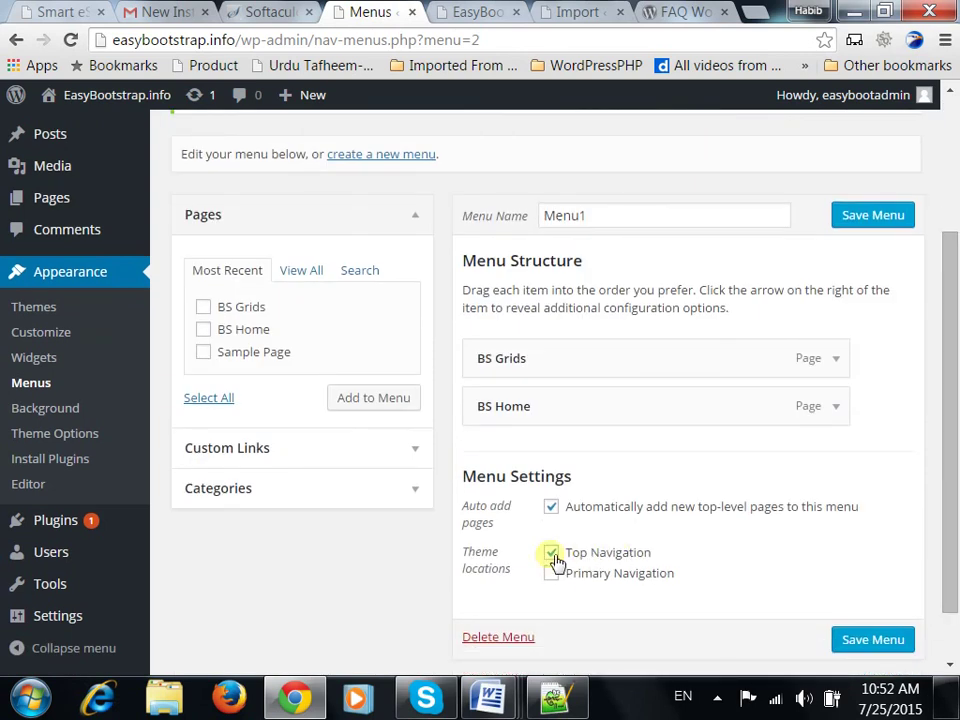
pyautogui.click(552, 553)
pyautogui.click(553, 573)
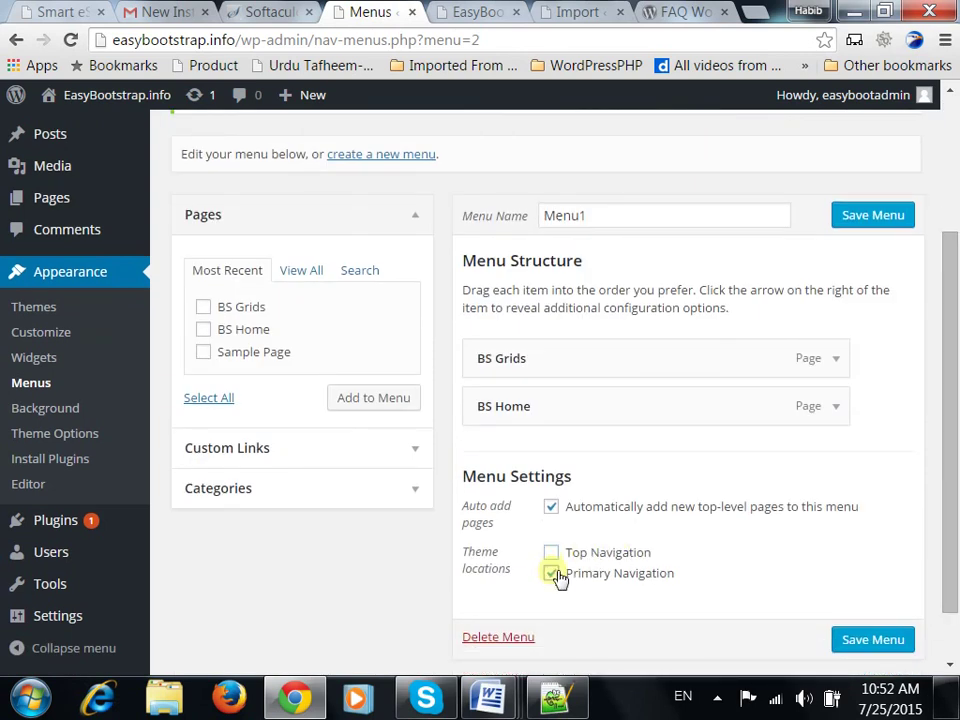
pyautogui.click(857, 639)
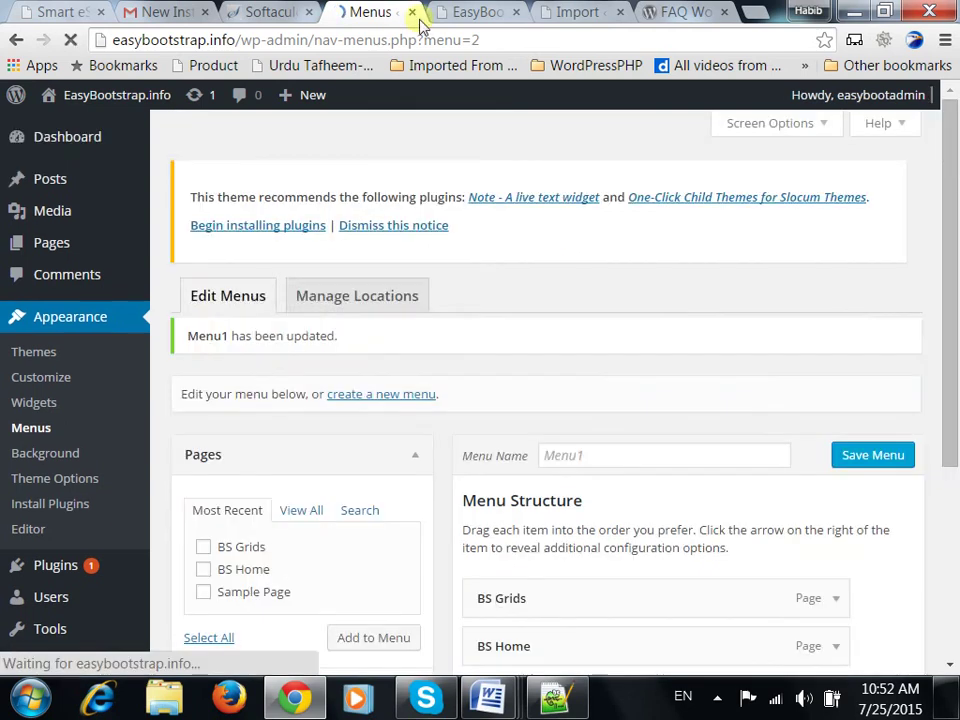
# Reload the live site to check the new menu, then return to the editor
pyautogui.click(465, 12)
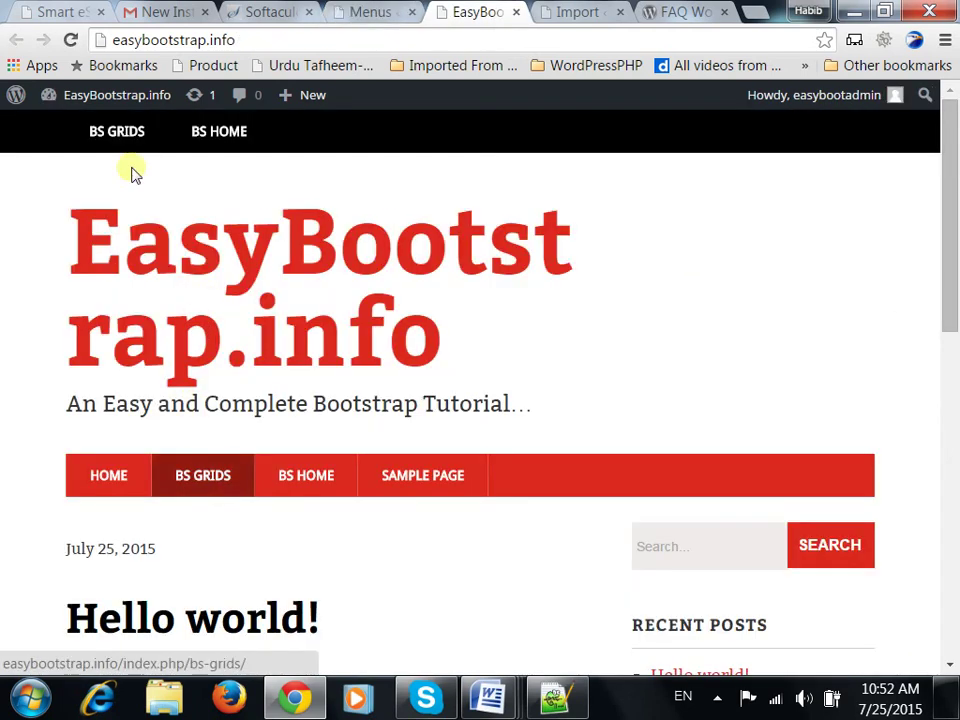
pyautogui.click(71, 40)
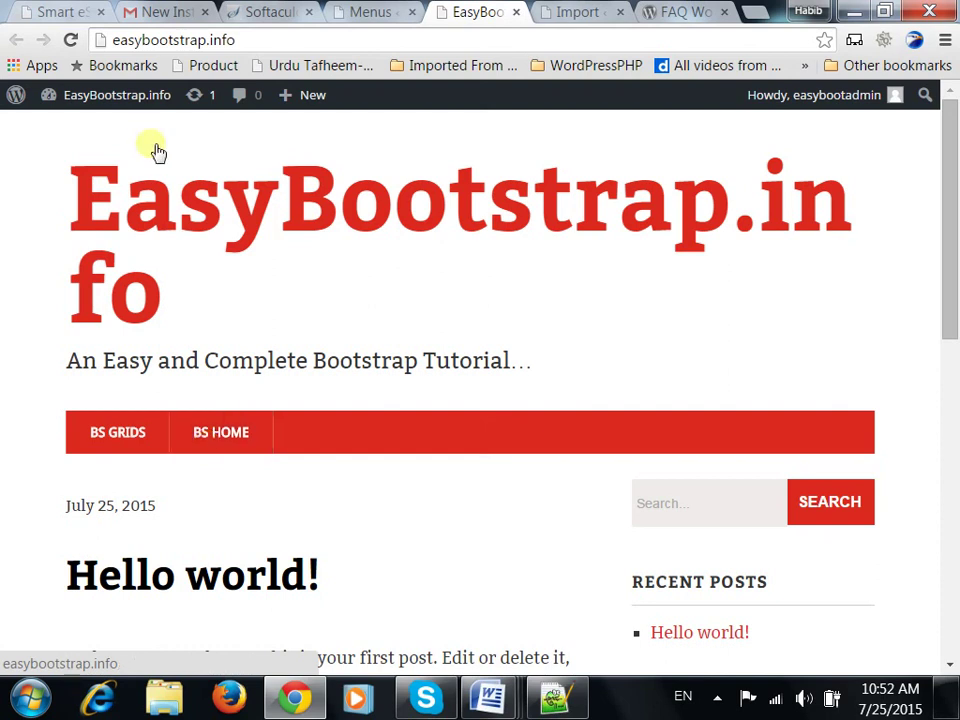
pyautogui.click(152, 192)
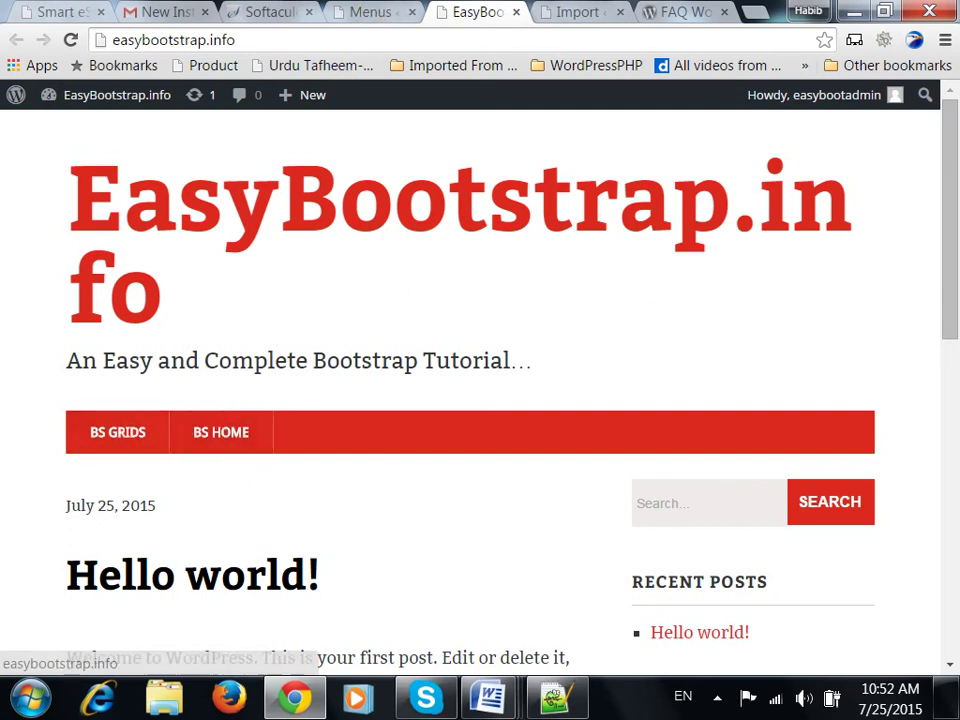
pyautogui.click(372, 12)
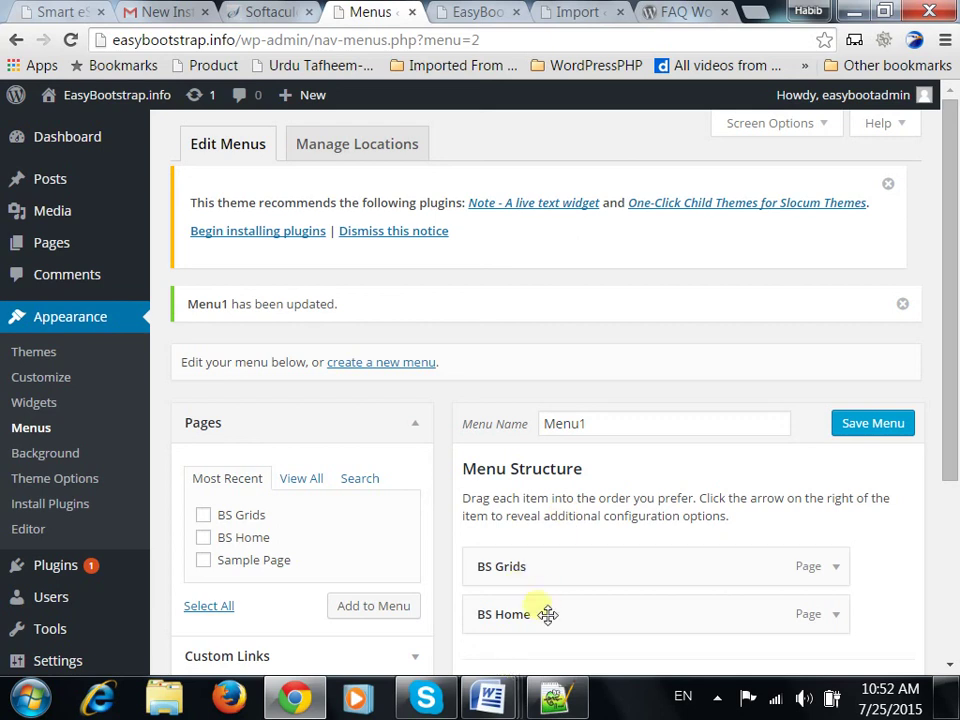
# Drag BS Home above BS Grids in Menu1 and save the menu
pyautogui.moveTo(546, 615); pyautogui.dragTo(542, 559)
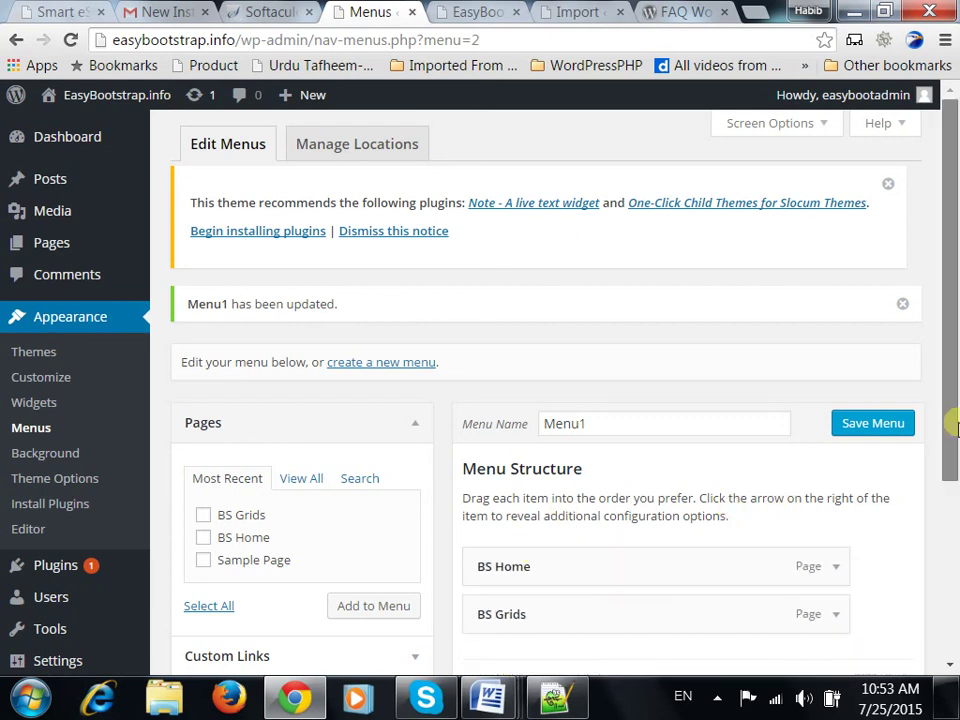
pyautogui.moveTo(949, 418); pyautogui.dragTo(897, 660)
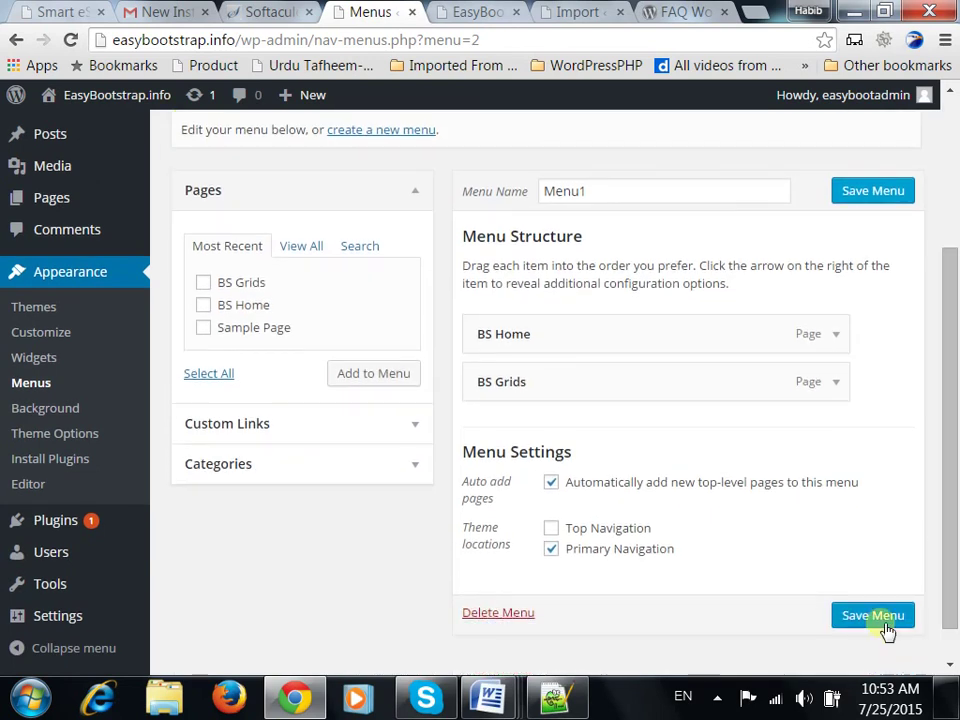
pyautogui.click(887, 620)
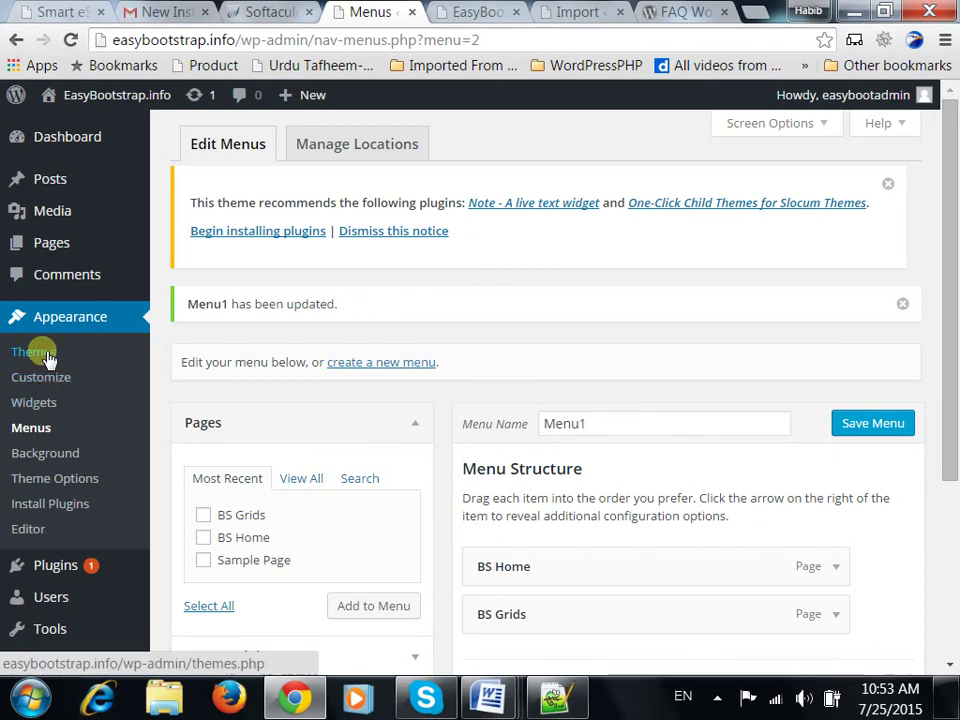
# Browse the Customizer's site title, background image and menu location sections without changes
pyautogui.click(48, 384)
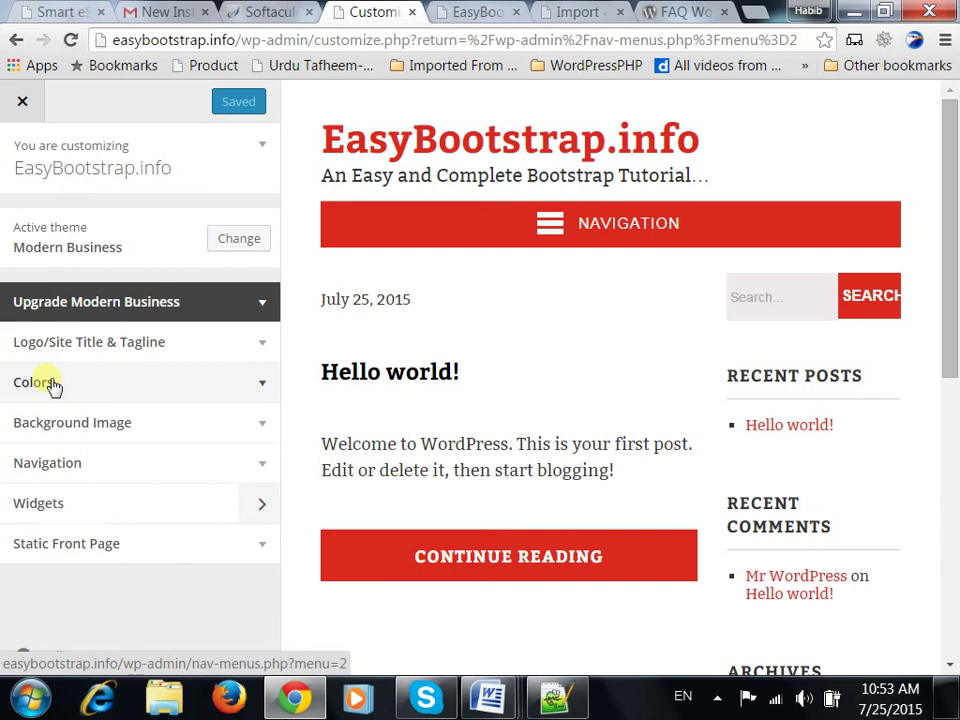
pyautogui.click(264, 347)
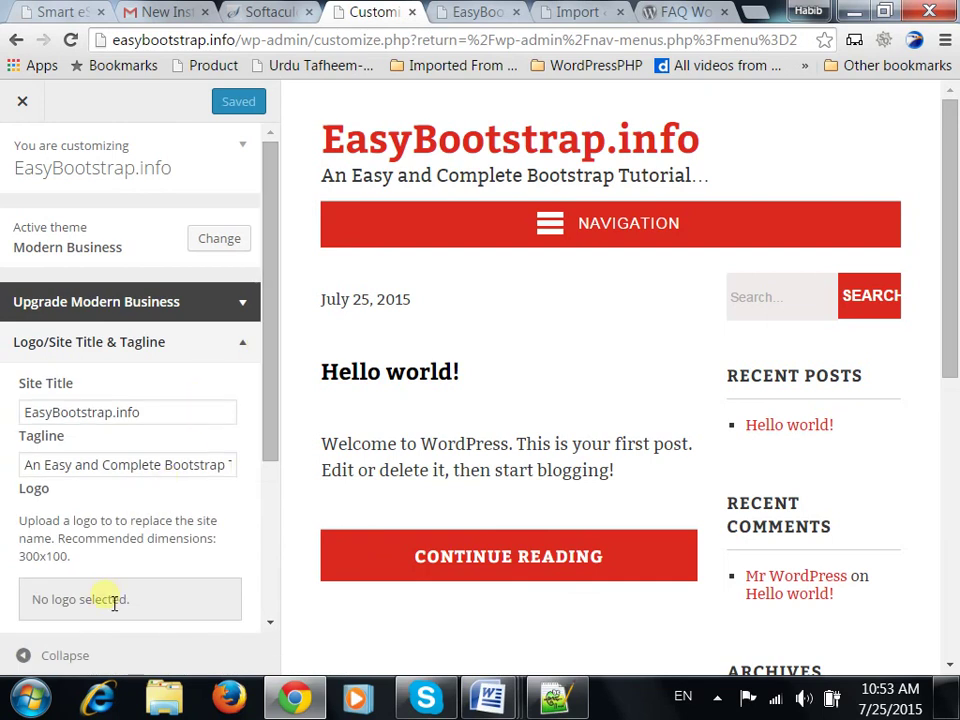
pyautogui.click(251, 349)
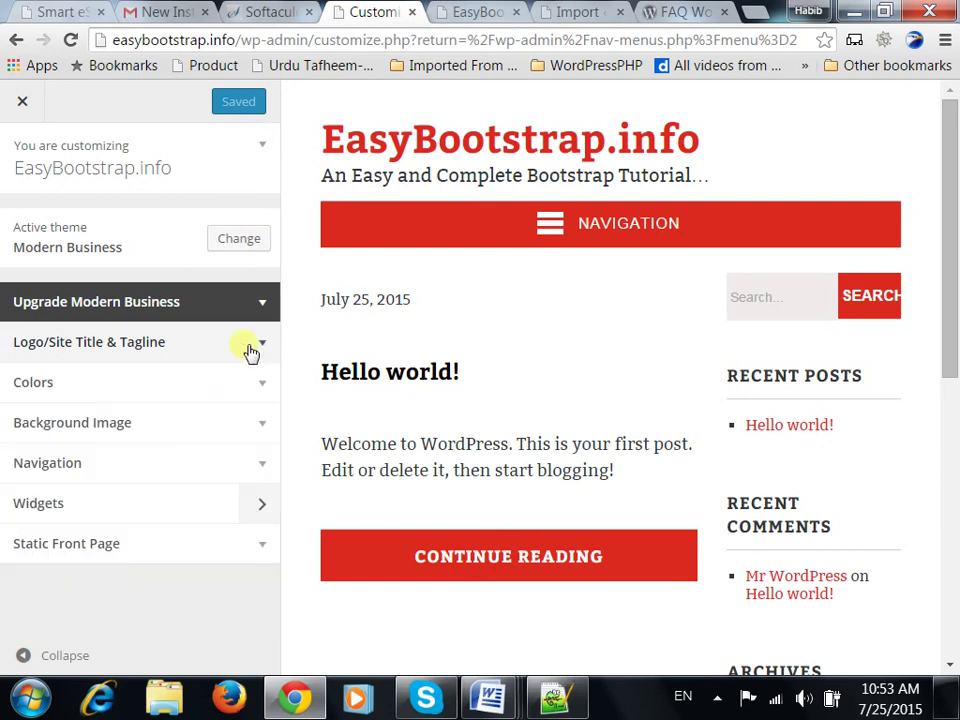
pyautogui.click(217, 431)
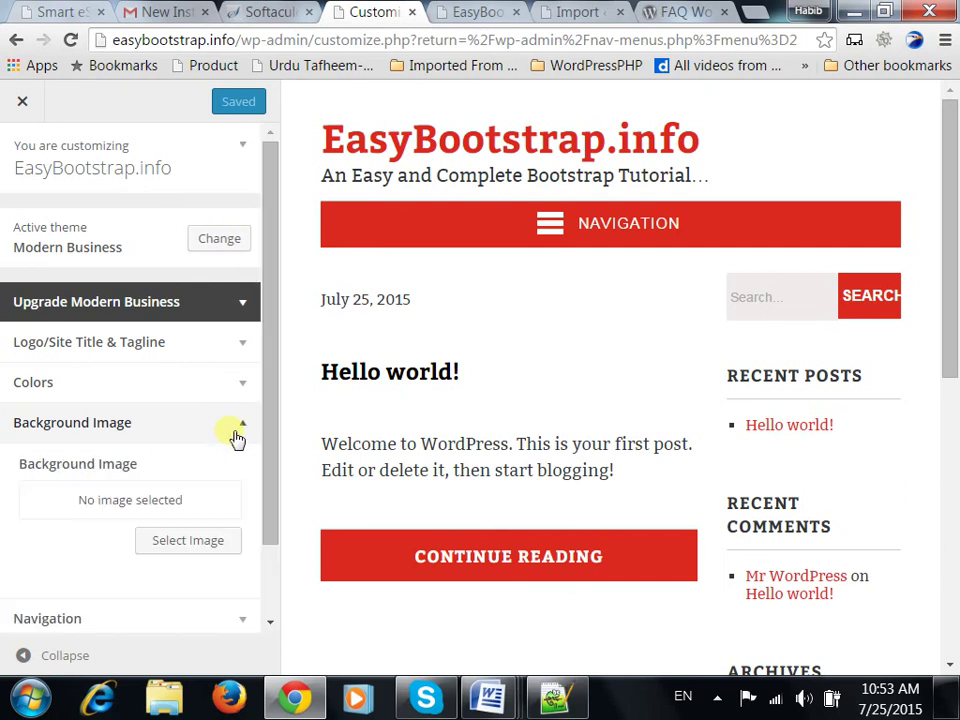
pyautogui.click(236, 437)
pyautogui.click(266, 472)
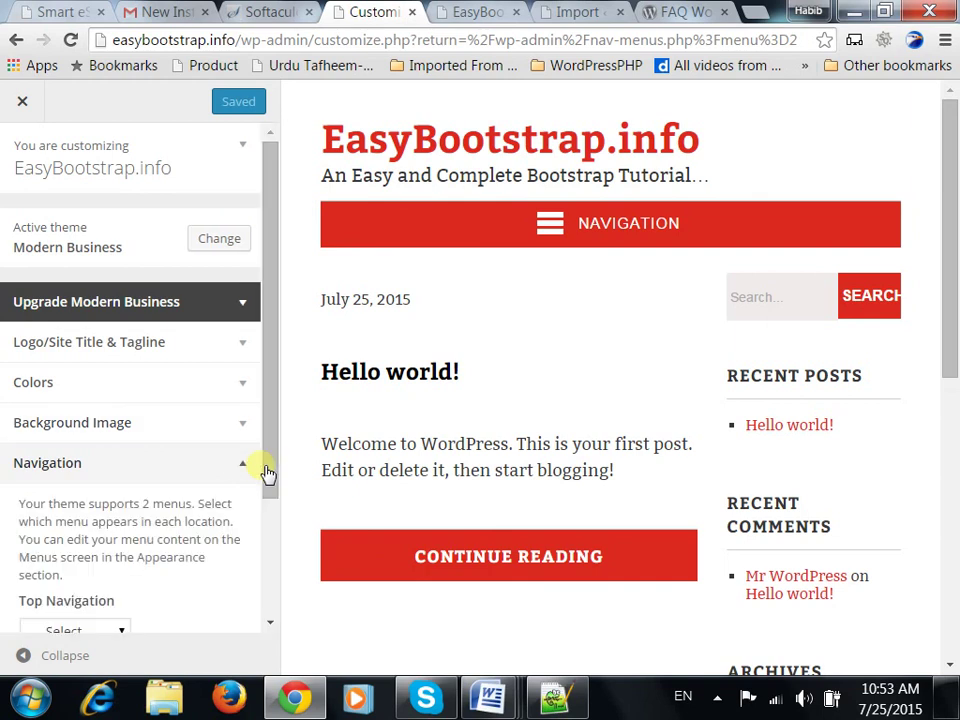
pyautogui.moveTo(278, 463); pyautogui.dragTo(276, 549)
pyautogui.click(122, 514)
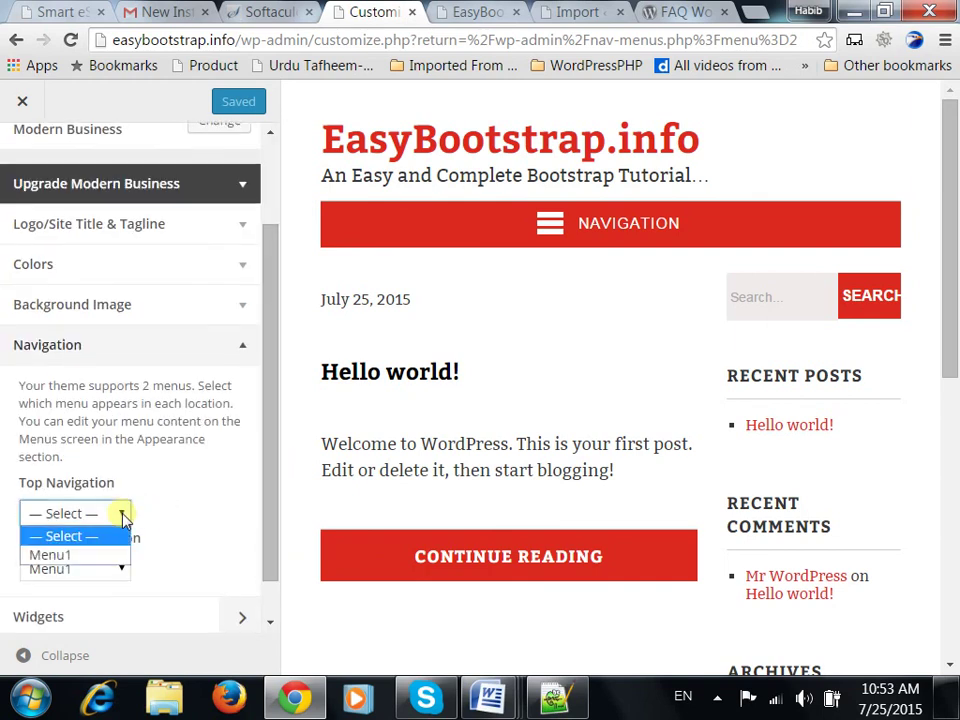
pyautogui.click(122, 514)
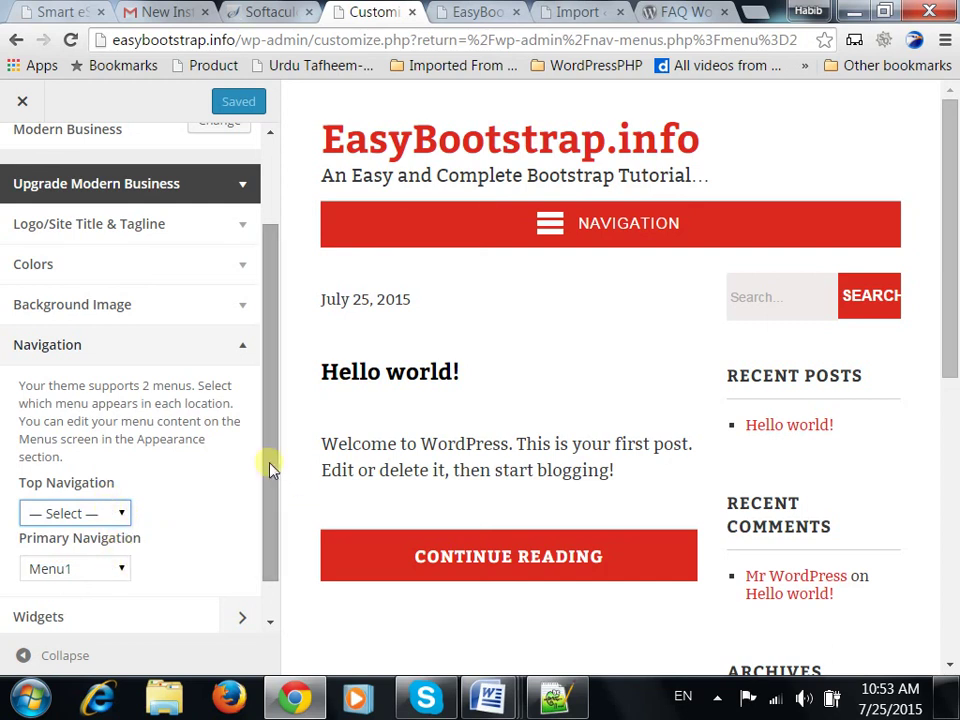
pyautogui.moveTo(272, 469); pyautogui.dragTo(279, 515)
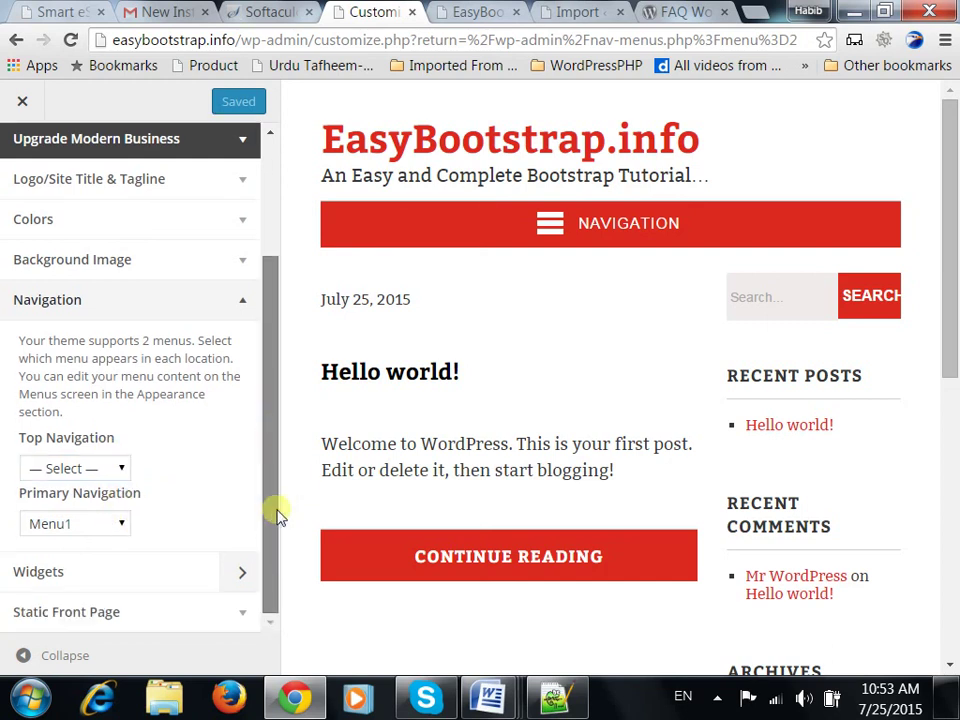
# Set a static front page showing BS Home and Save & Publish
pyautogui.click(243, 617)
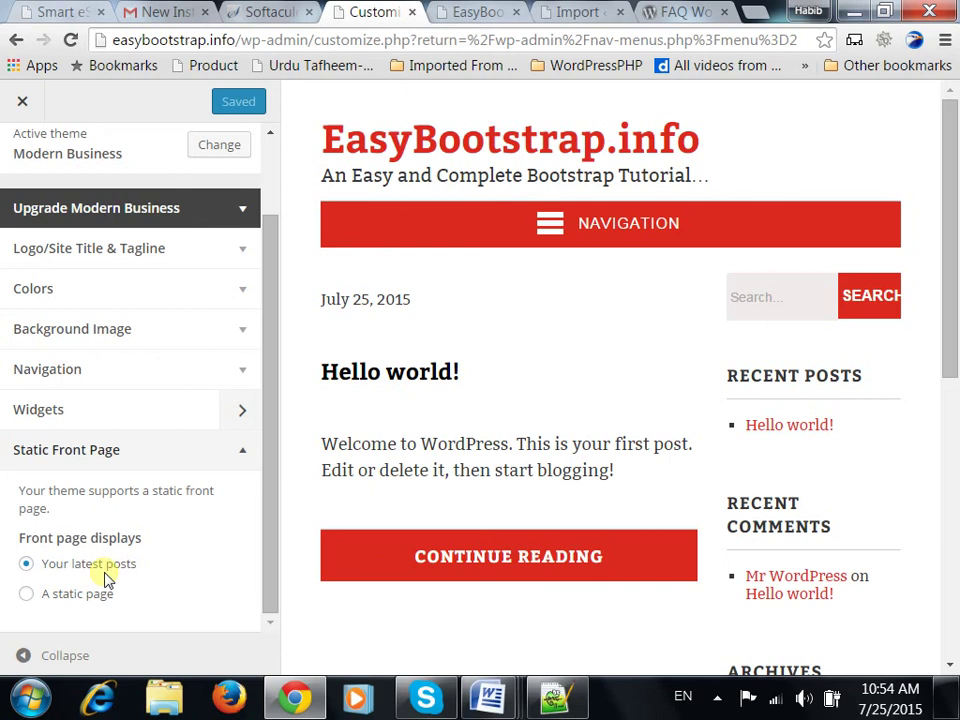
pyautogui.click(77, 595)
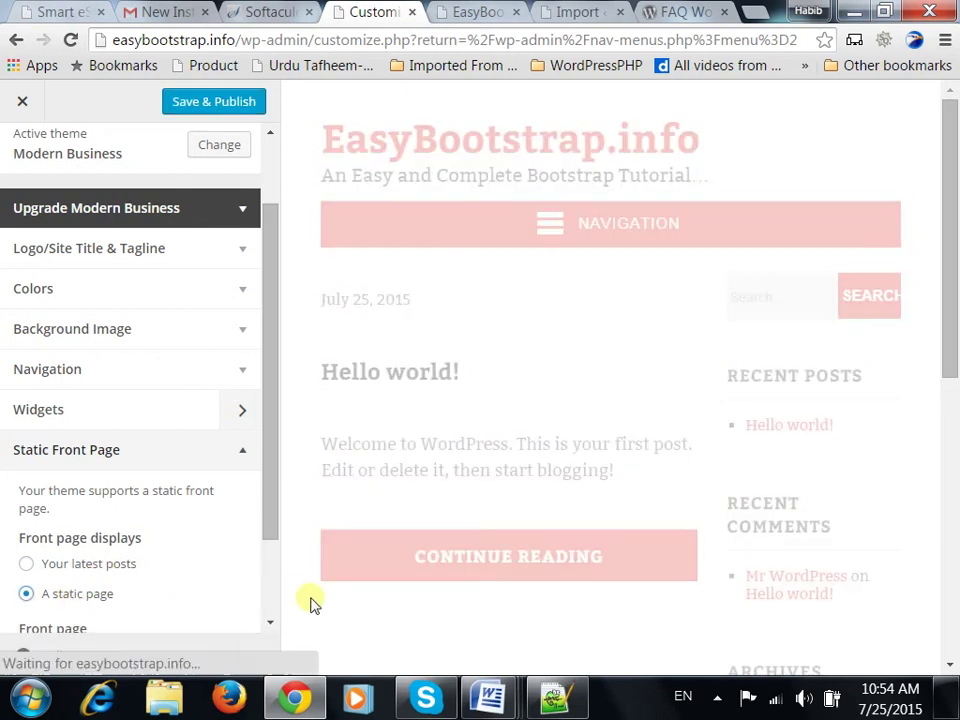
pyautogui.click(270, 622)
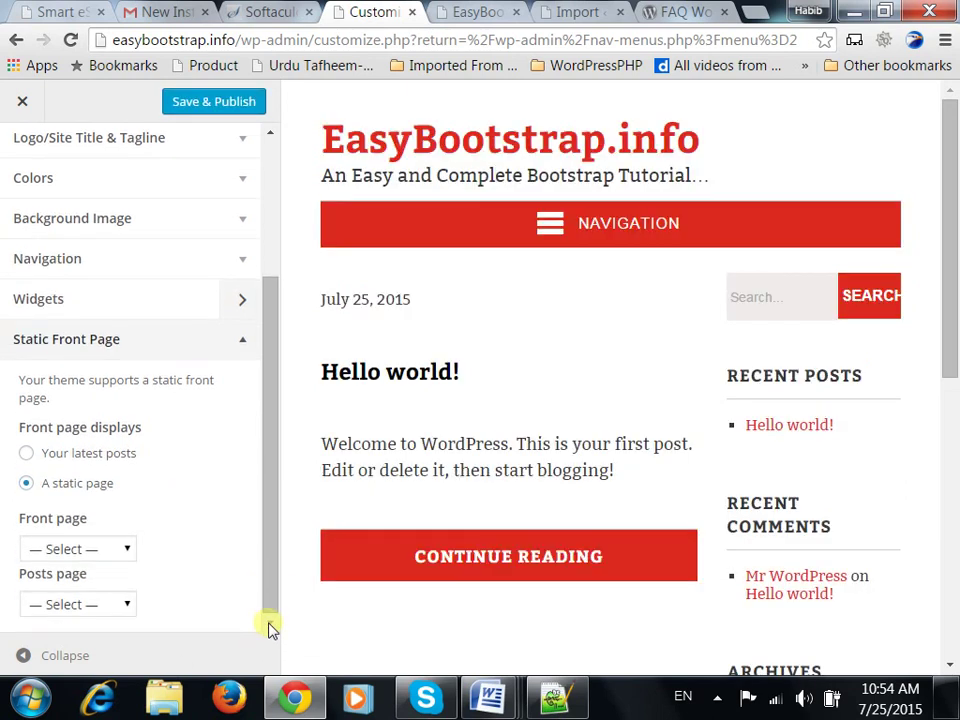
pyautogui.click(96, 552)
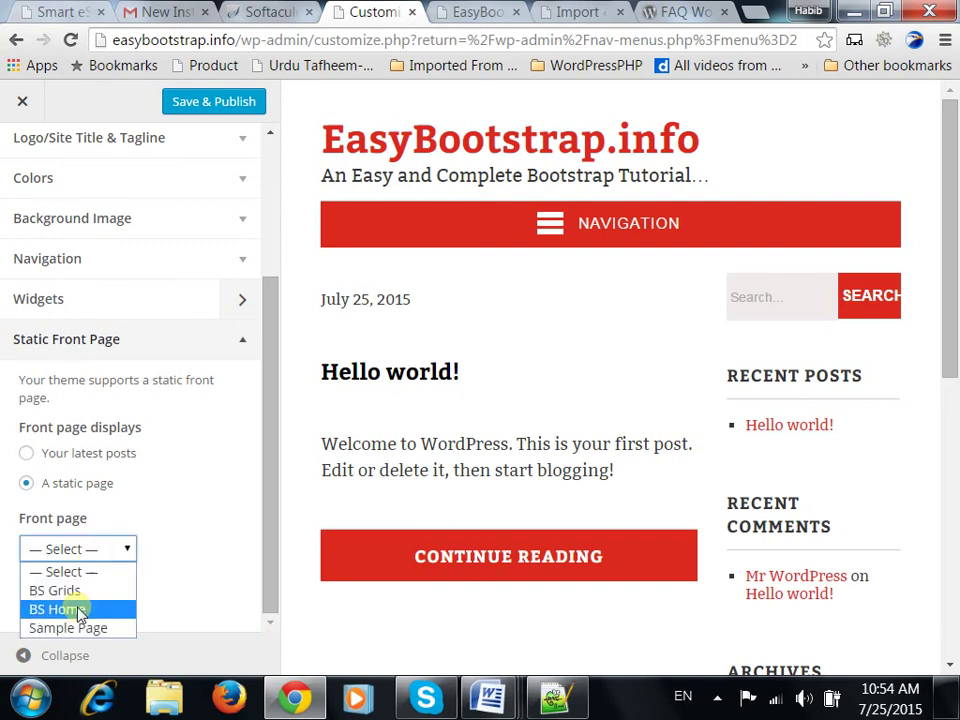
pyautogui.click(78, 609)
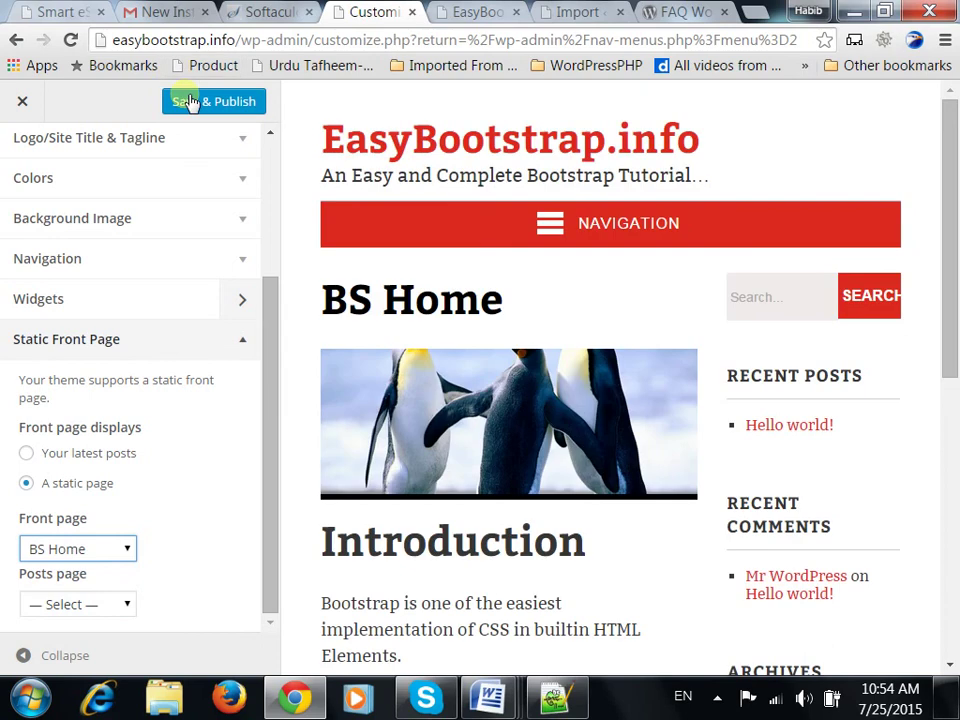
pyautogui.click(190, 102)
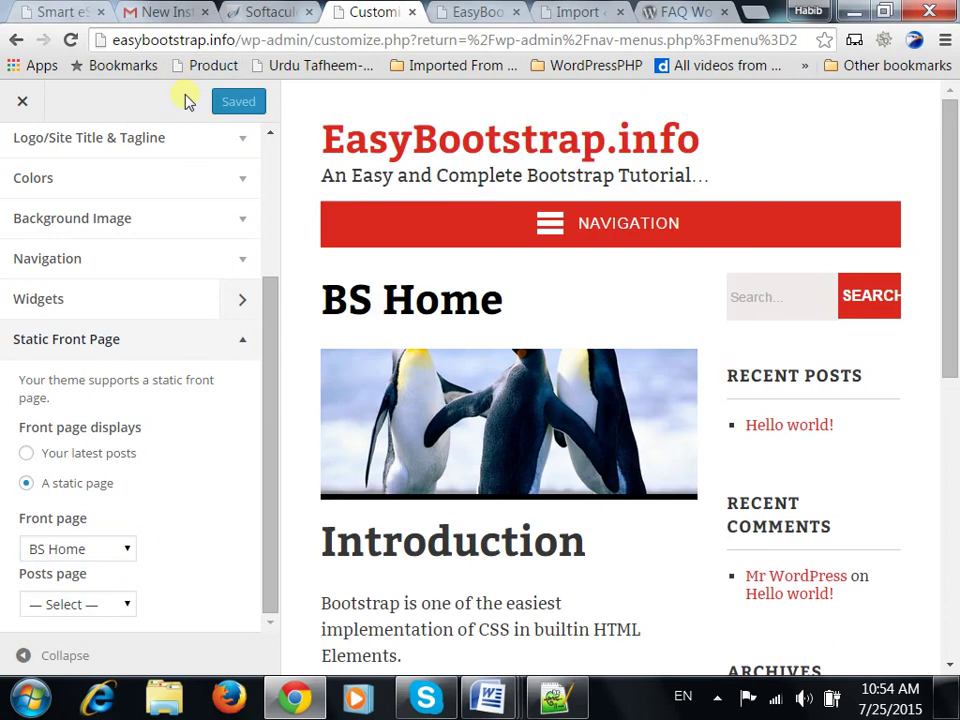
pyautogui.click(455, 12)
# Reload the live site and confirm the menu lists BS Home before BS Grids
pyautogui.click(70, 40)
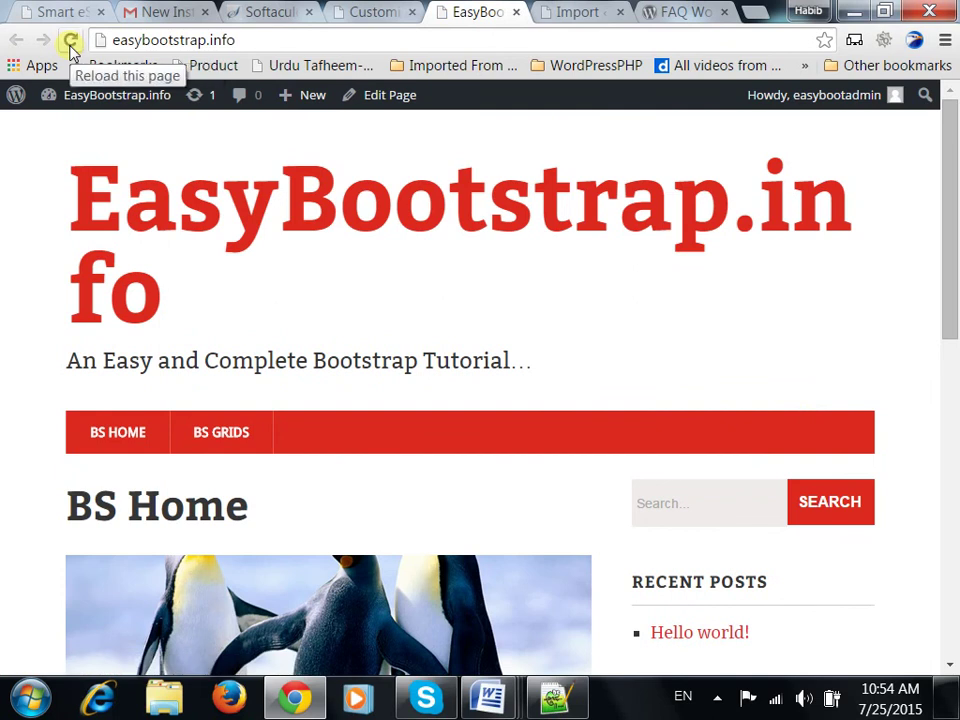
pyautogui.scroll(-4, 70, 45)
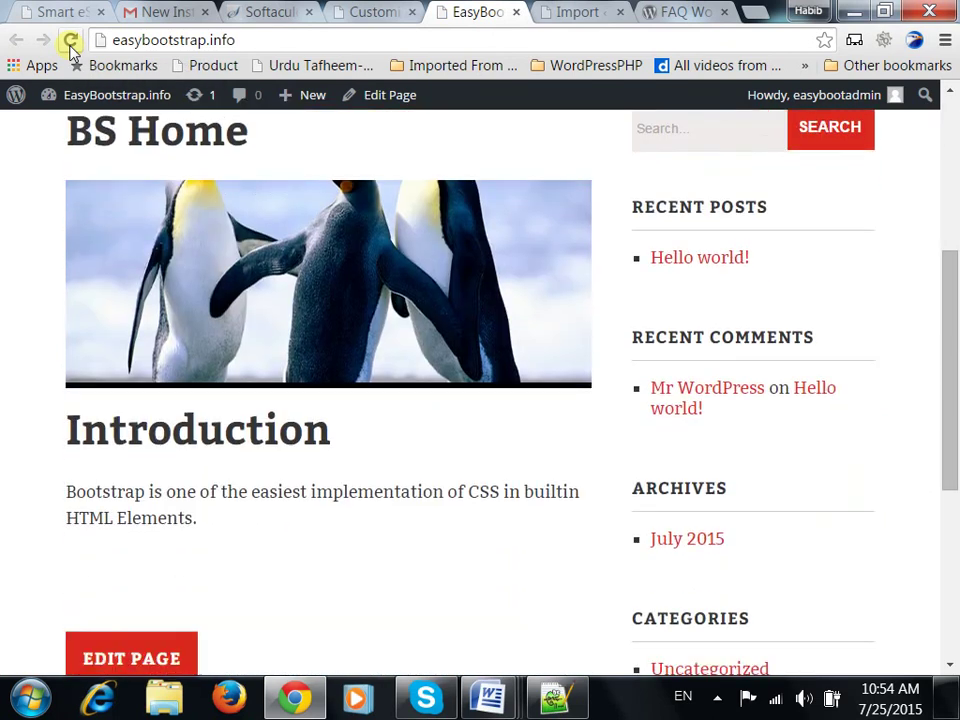
pyautogui.scroll(-4, 70, 45)
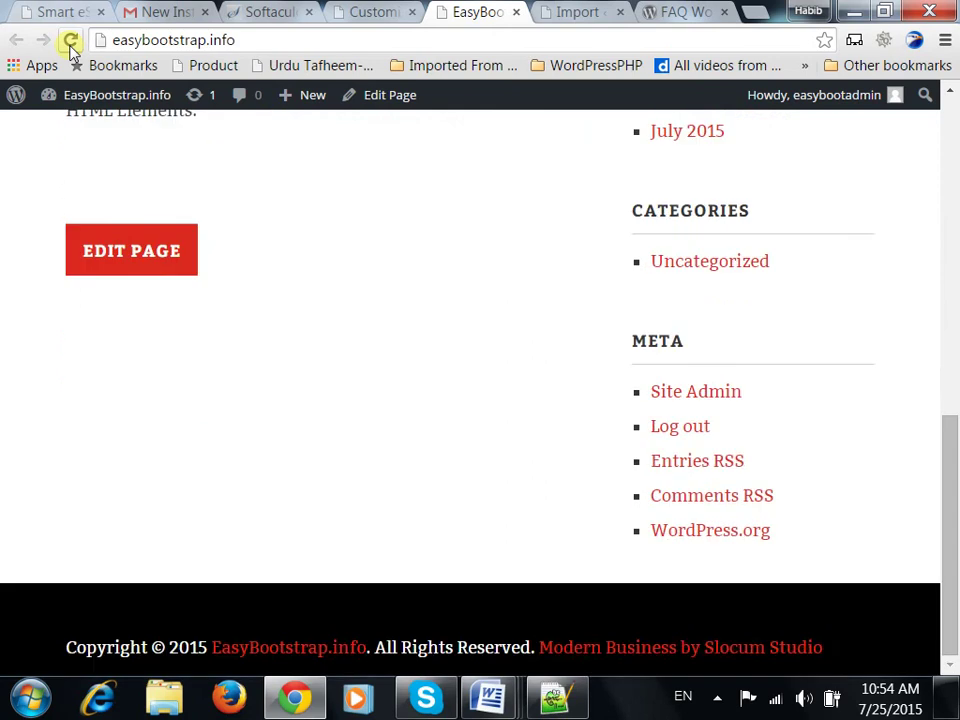
pyautogui.scroll(8, 70, 45)
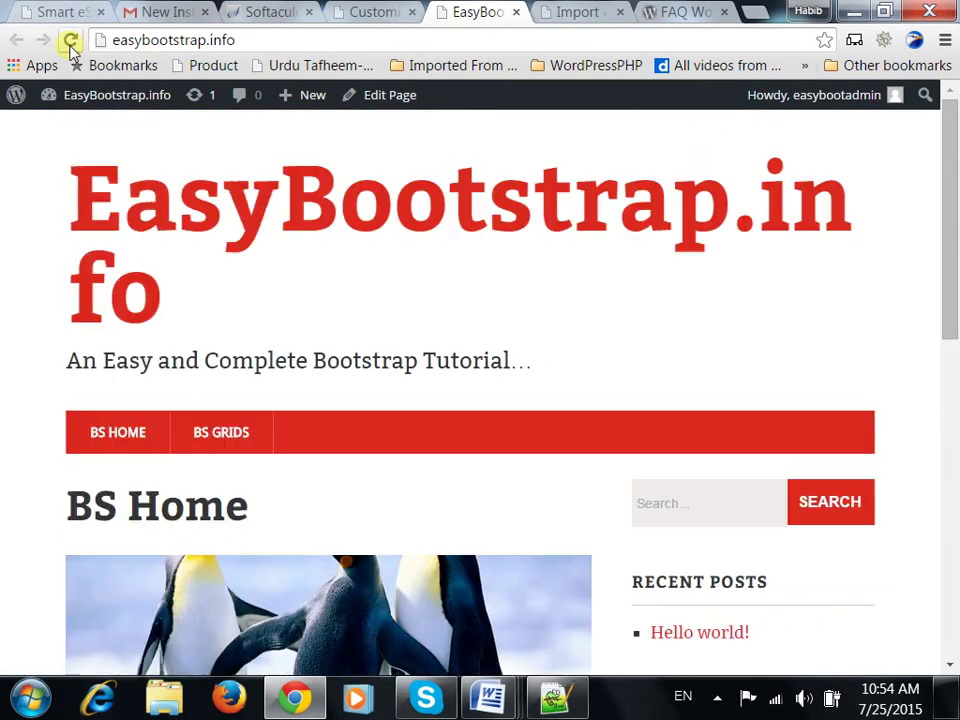
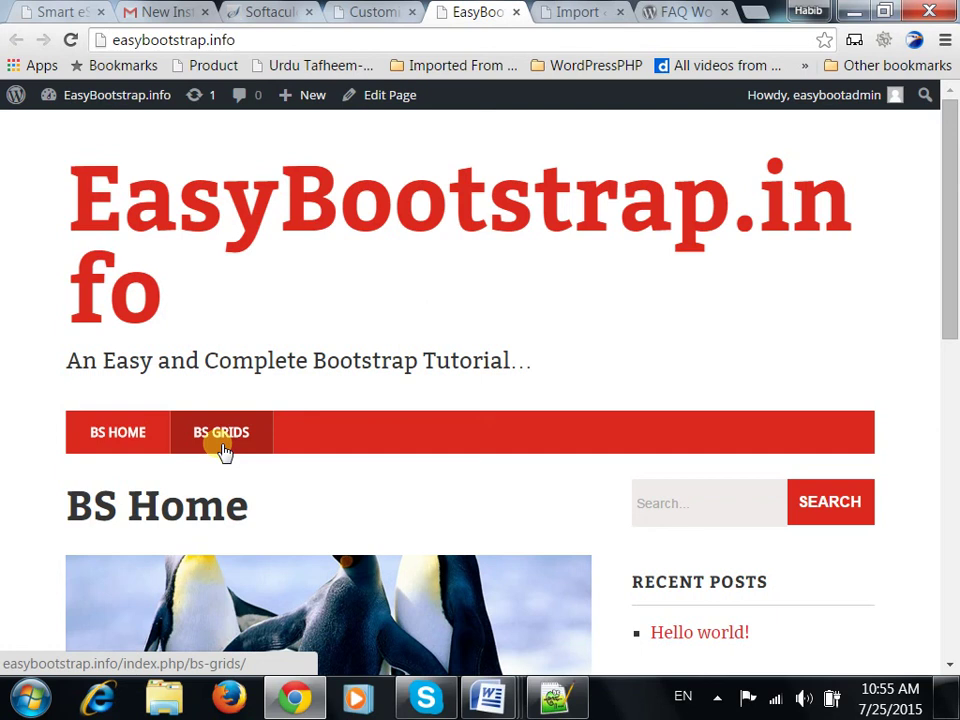
# Open the Customizer's Background Image section and bring up the Select Image media dialog
pyautogui.click(375, 15)
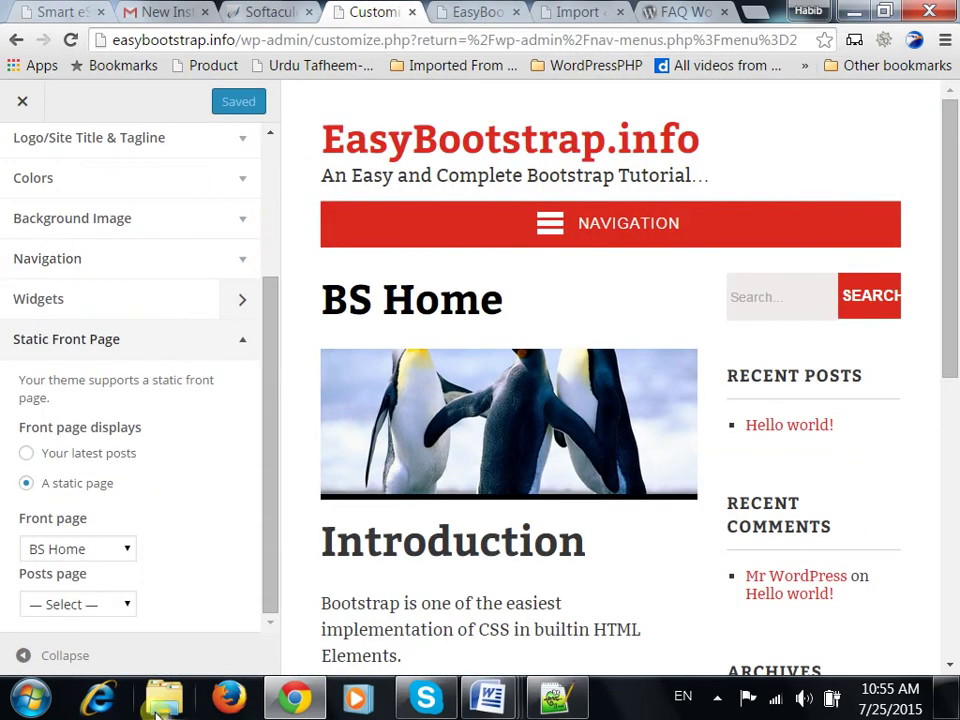
pyautogui.click(242, 220)
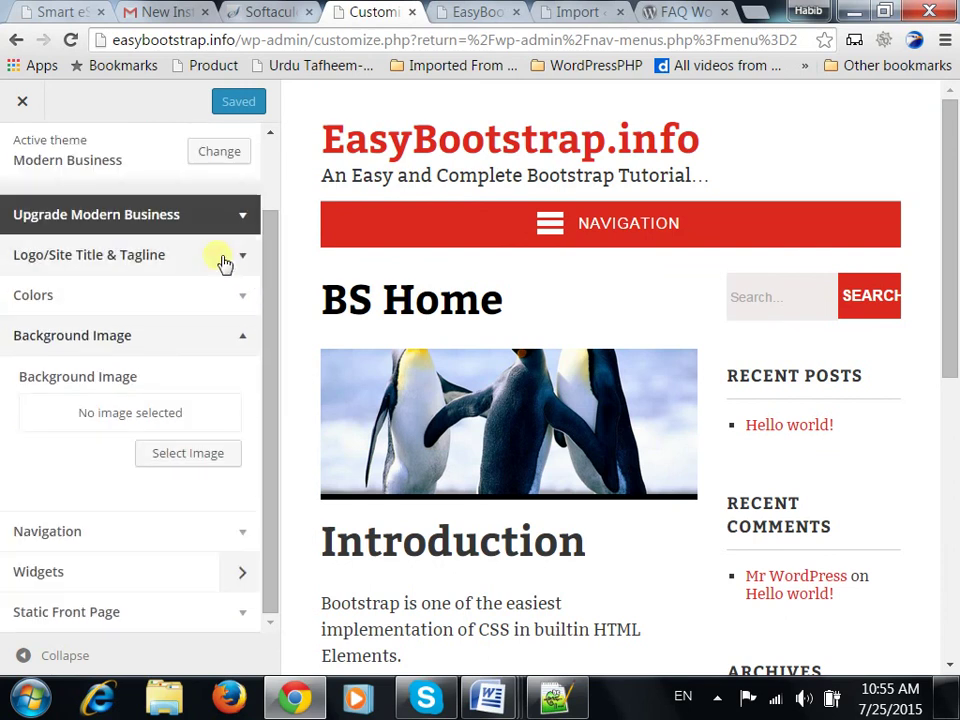
pyautogui.click(186, 452)
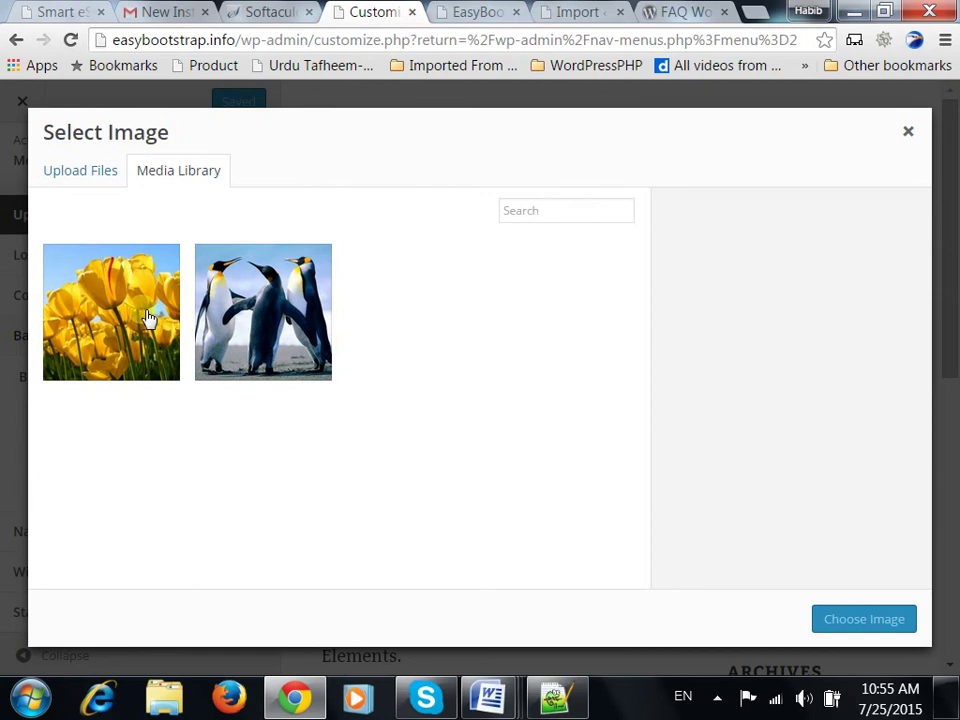
# Upload Desert.jpg from the computer and choose it as the site background image
pyautogui.click(150, 317)
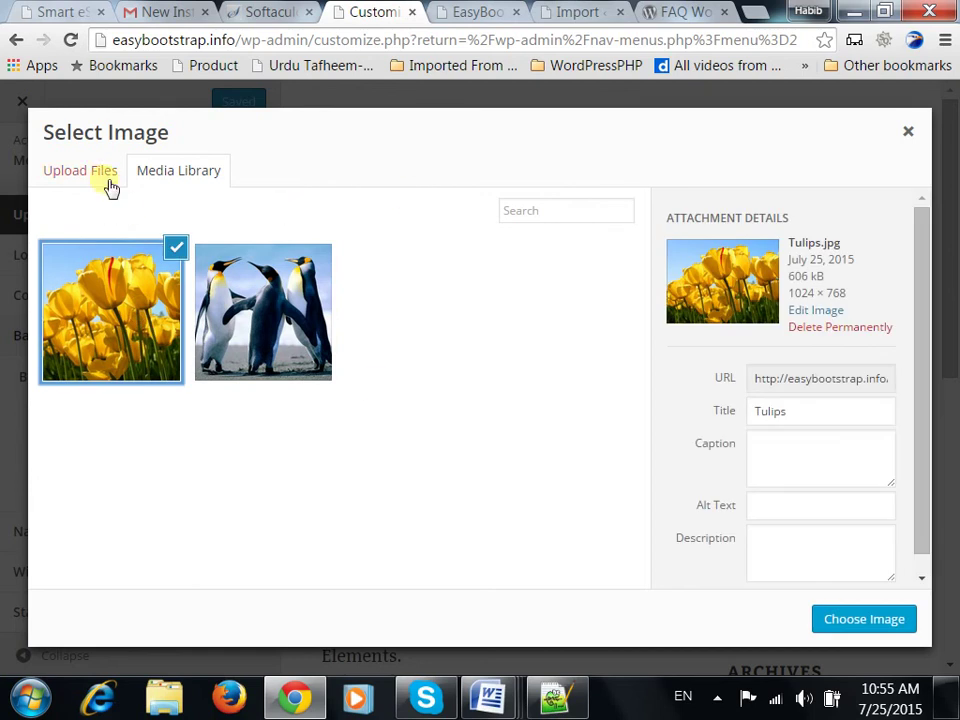
pyautogui.click(103, 178)
pyautogui.click(470, 410)
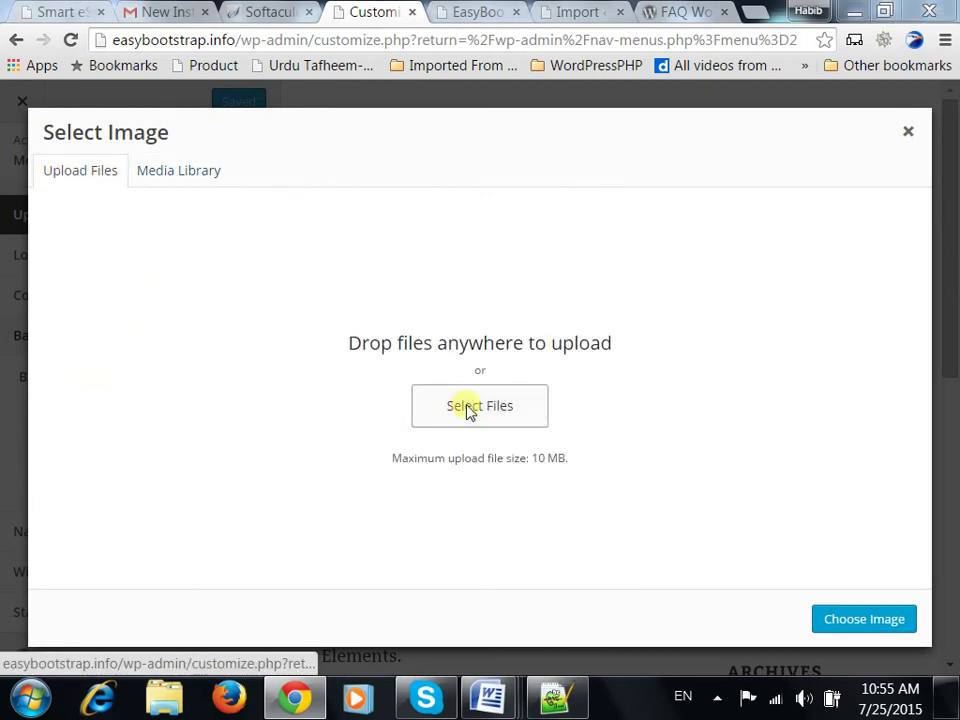
pyautogui.click(418, 377)
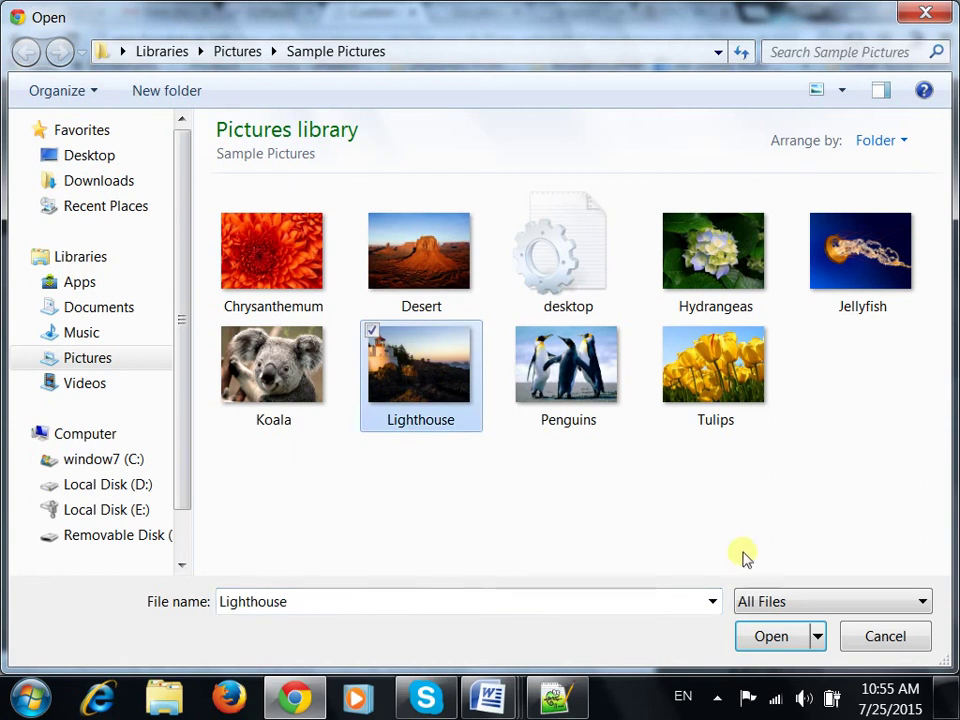
pyautogui.click(418, 262)
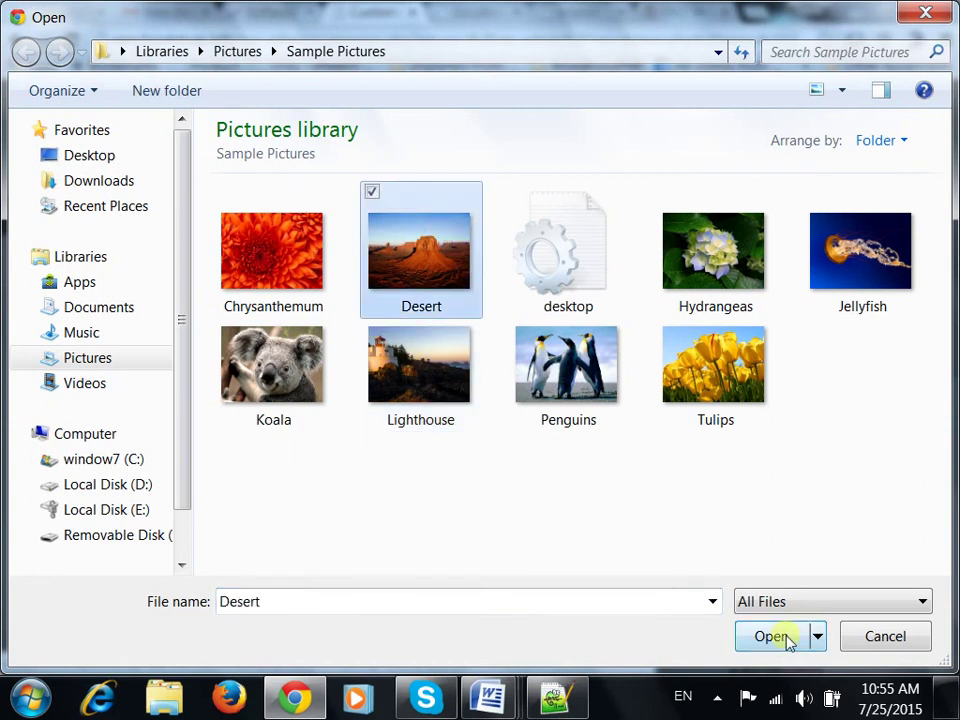
pyautogui.click(786, 634)
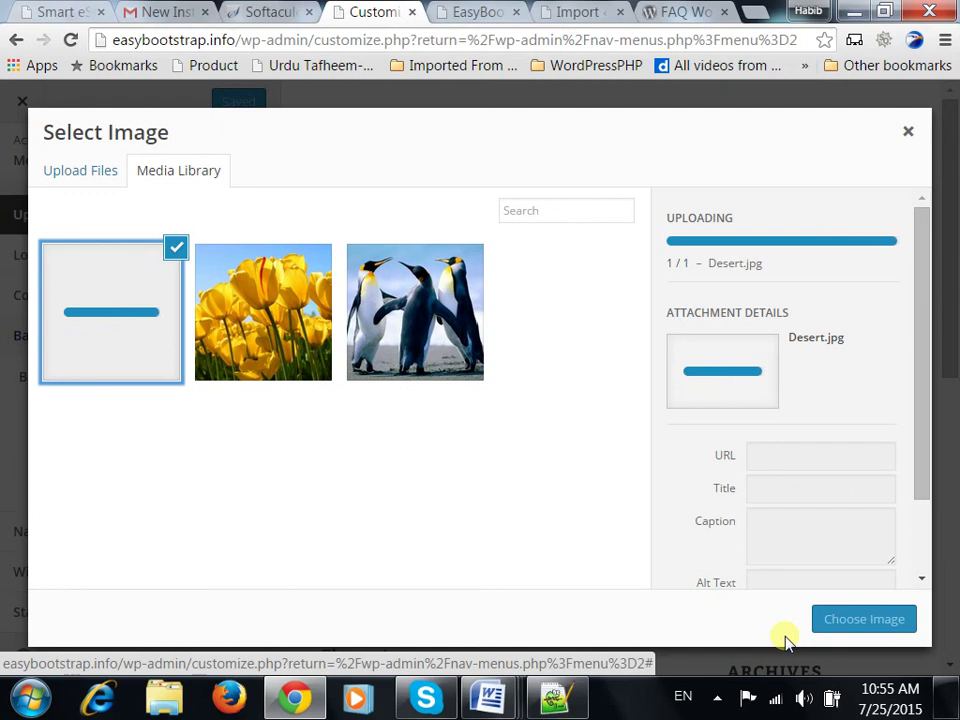
pyautogui.click(850, 628)
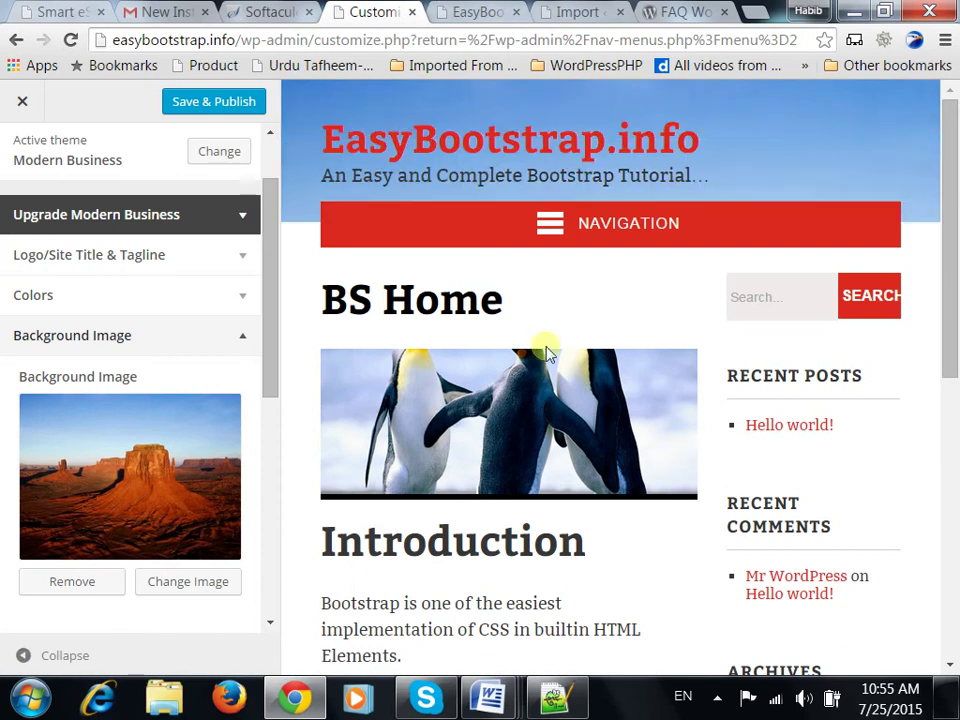
# Publish the Desert background and reload the live EasyBootstrap.info site to confirm it shows
pyautogui.click(229, 103)
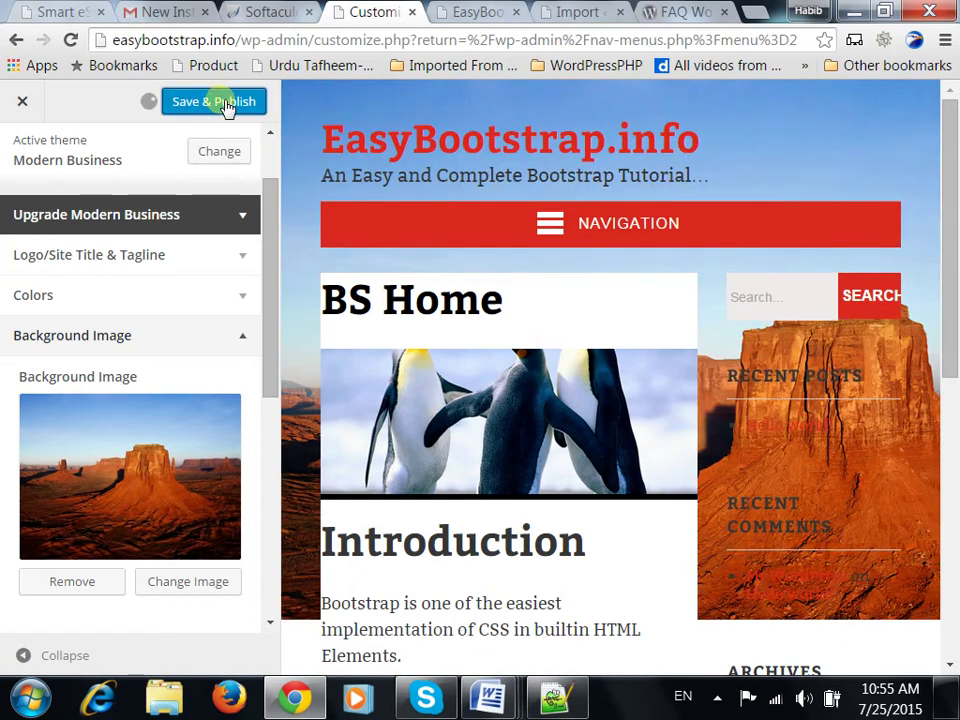
pyautogui.click(476, 11)
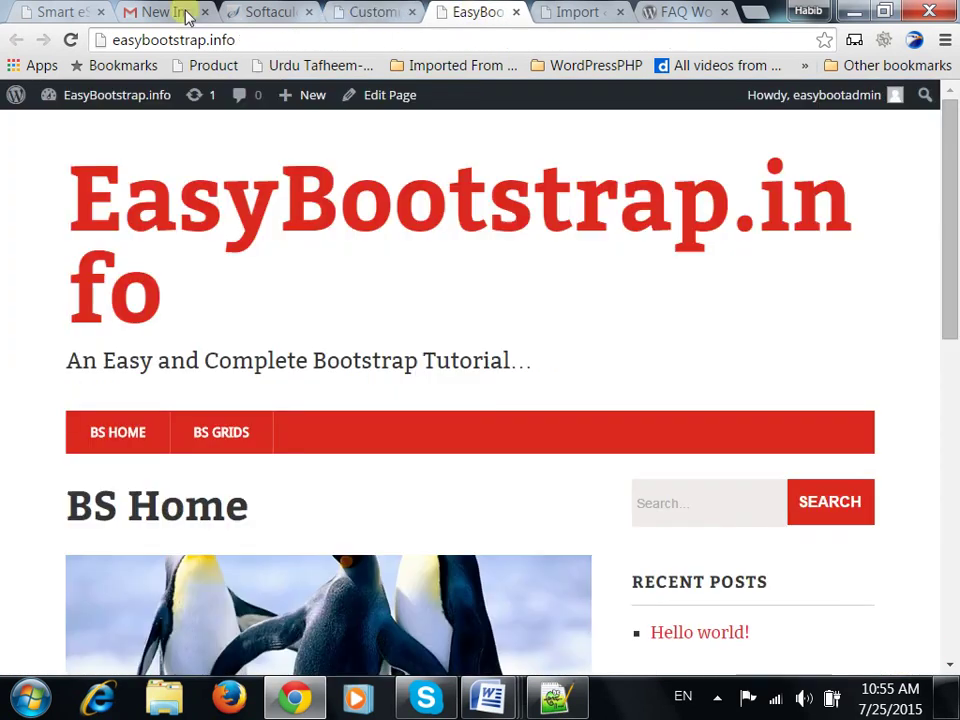
pyautogui.click(70, 40)
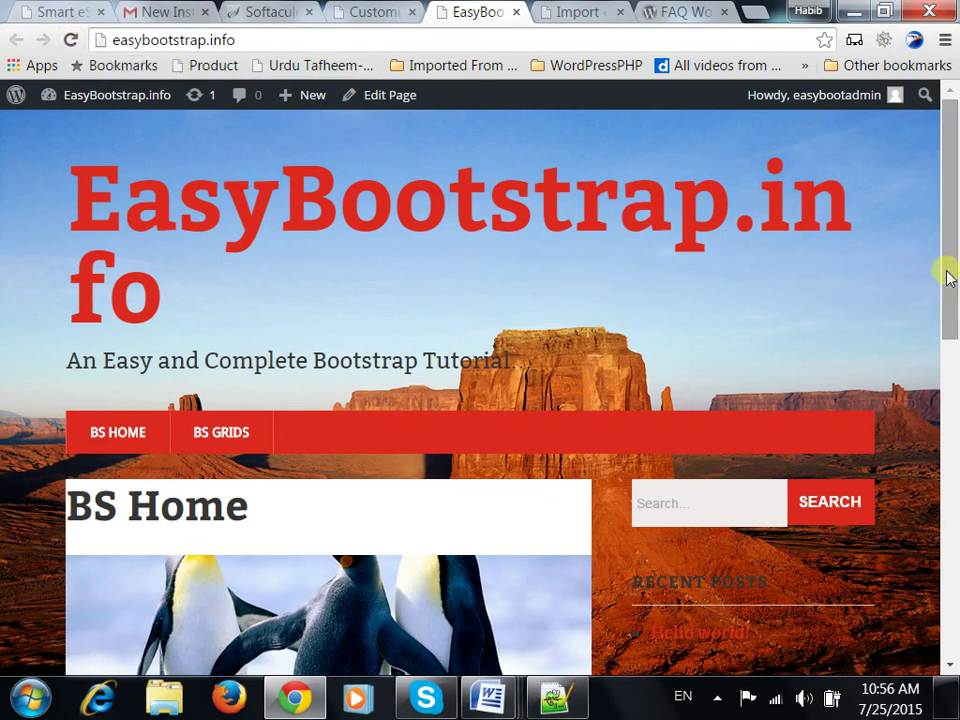
pyautogui.moveTo(949, 317); pyautogui.dragTo(955, 266)
pyautogui.click(372, 12)
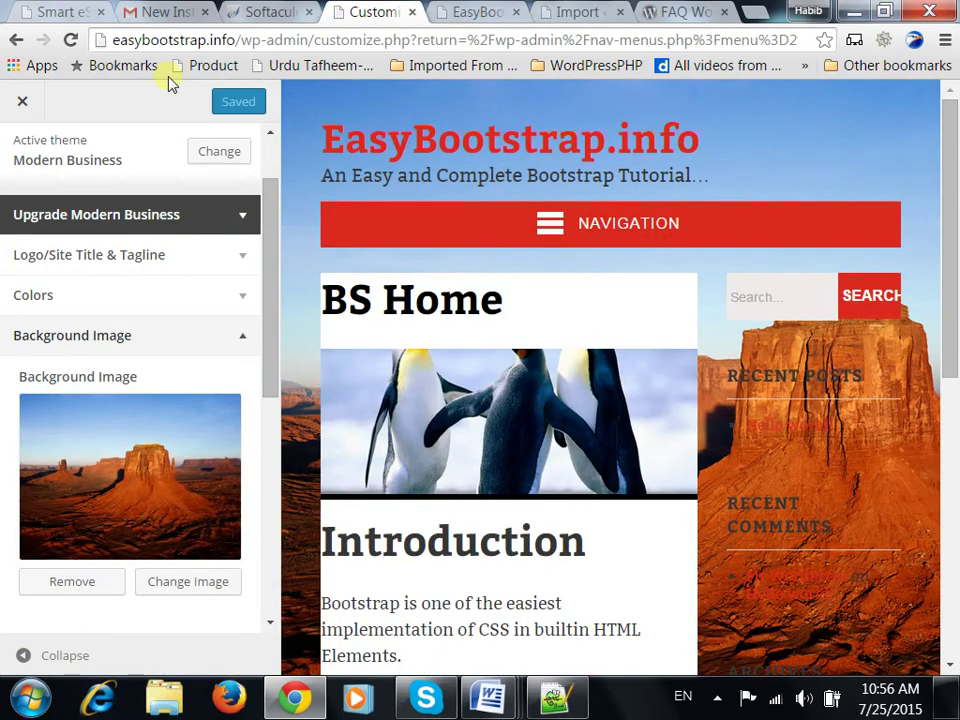
# Close the Customizer and go from Appearance > Themes to the Add New themes page
pyautogui.click(21, 100)
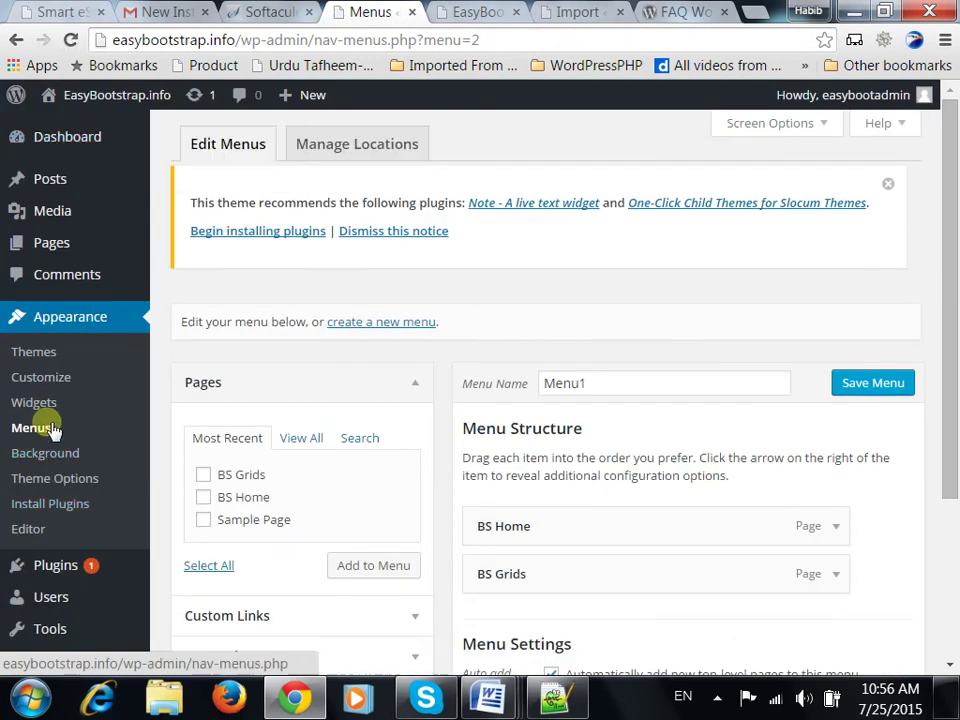
pyautogui.click(35, 354)
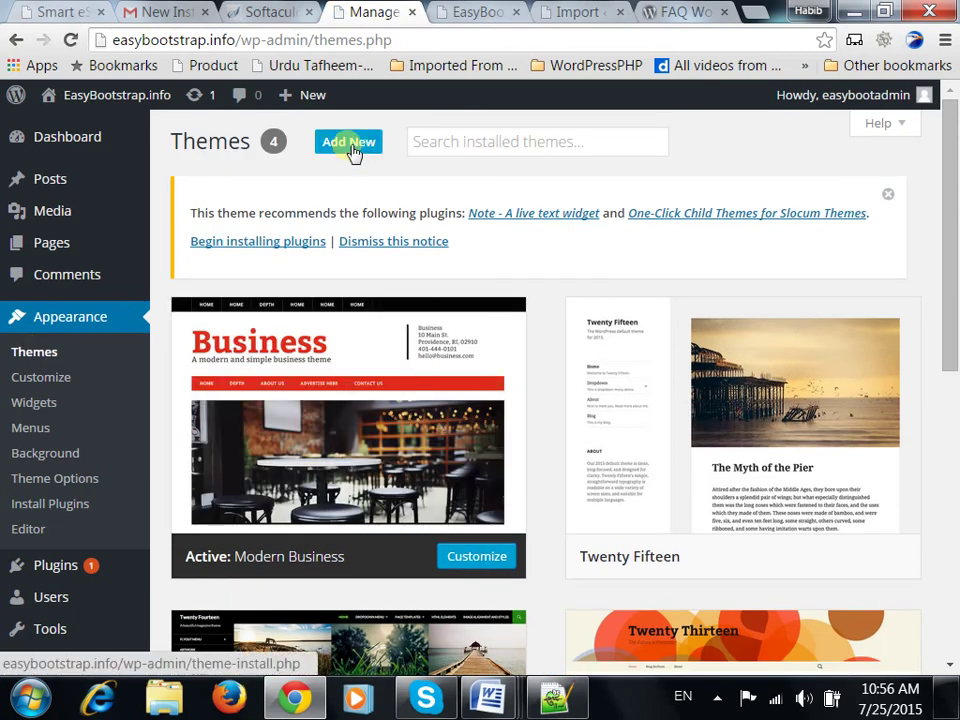
pyautogui.click(350, 146)
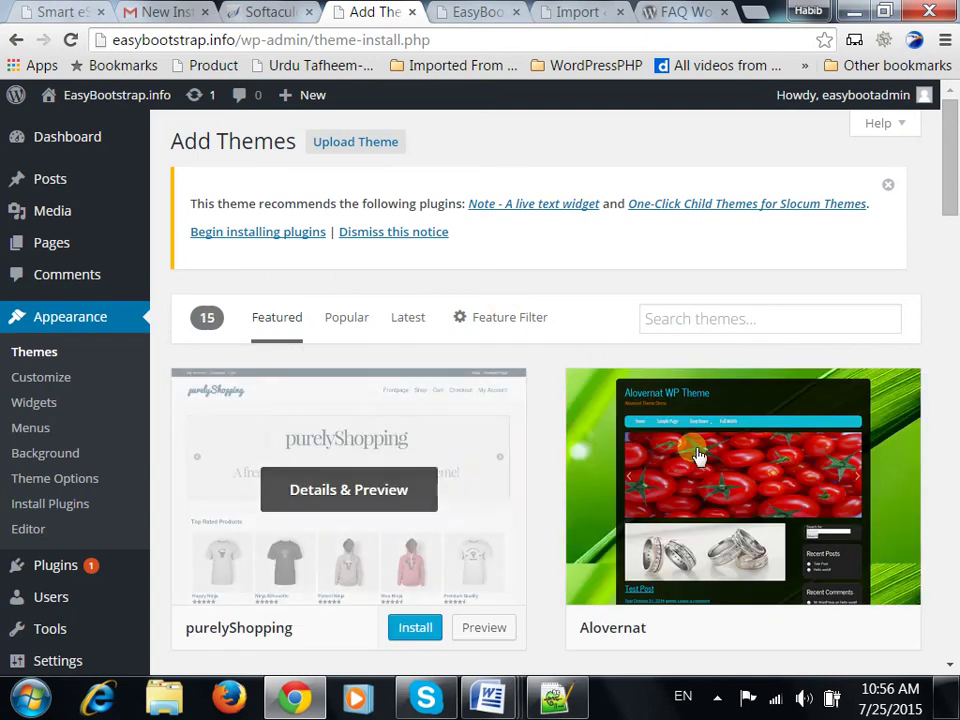
# Install and activate the Alovernat 1.0.9 theme, then return to the live site tab
pyautogui.click(698, 455)
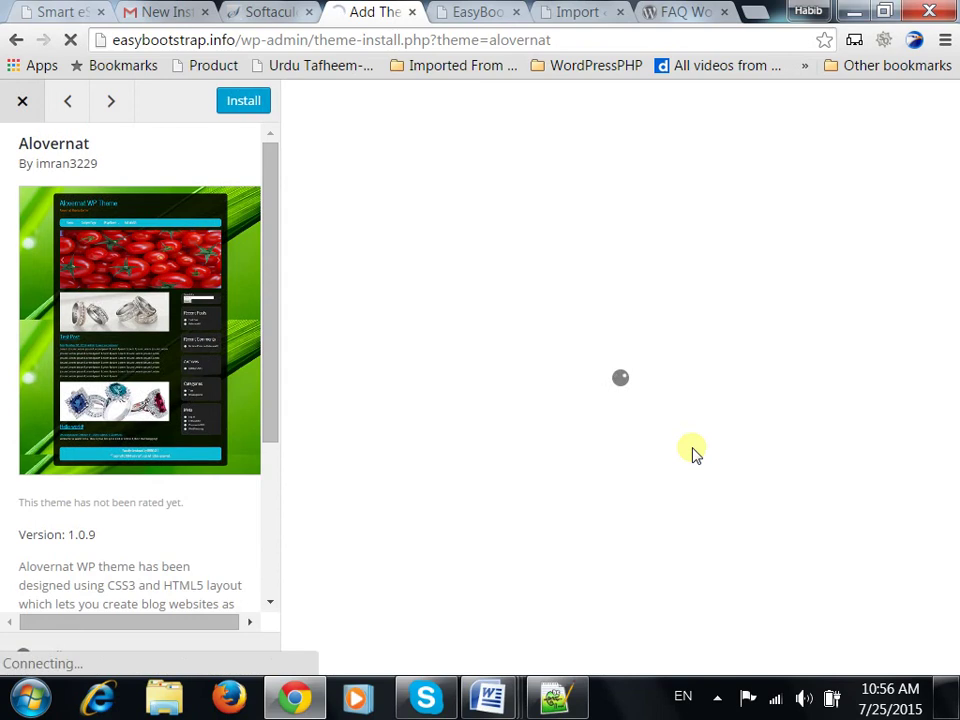
pyautogui.click(252, 103)
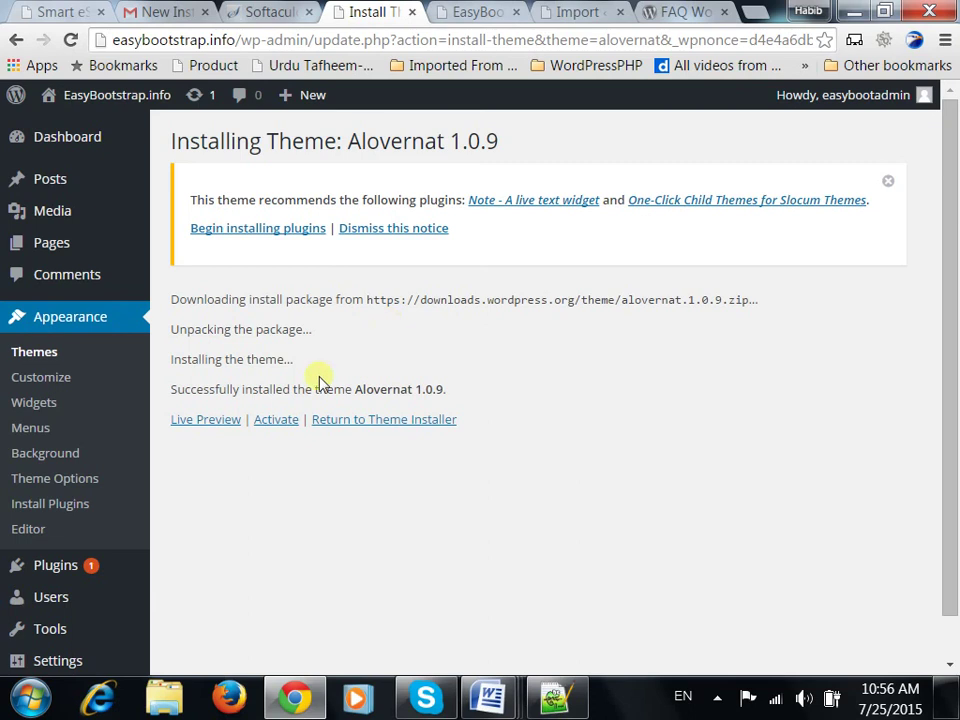
pyautogui.click(276, 424)
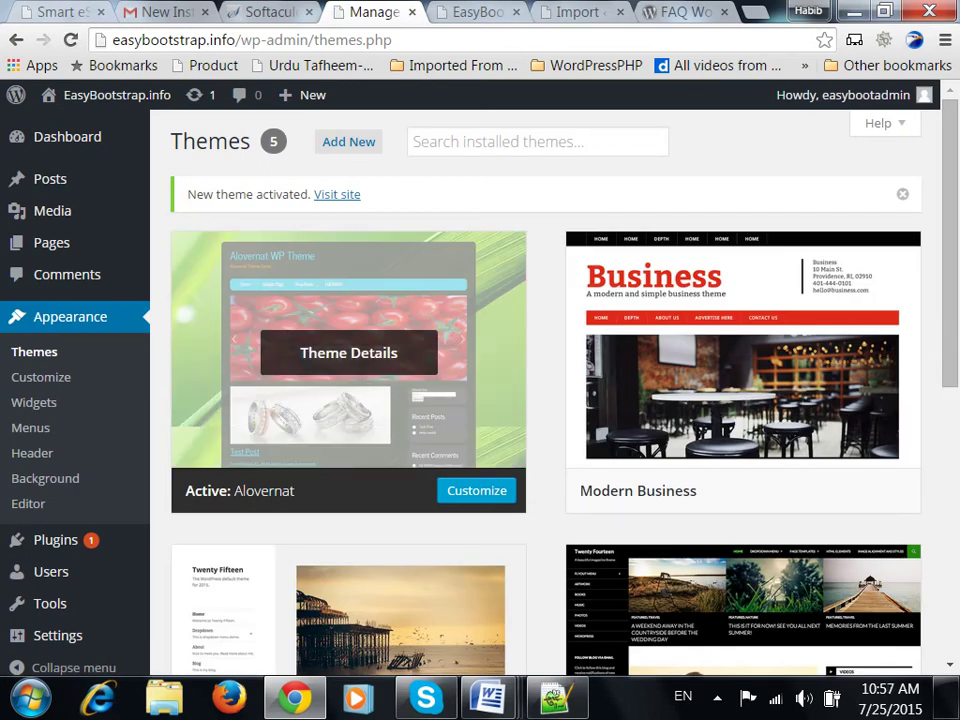
pyautogui.click(470, 12)
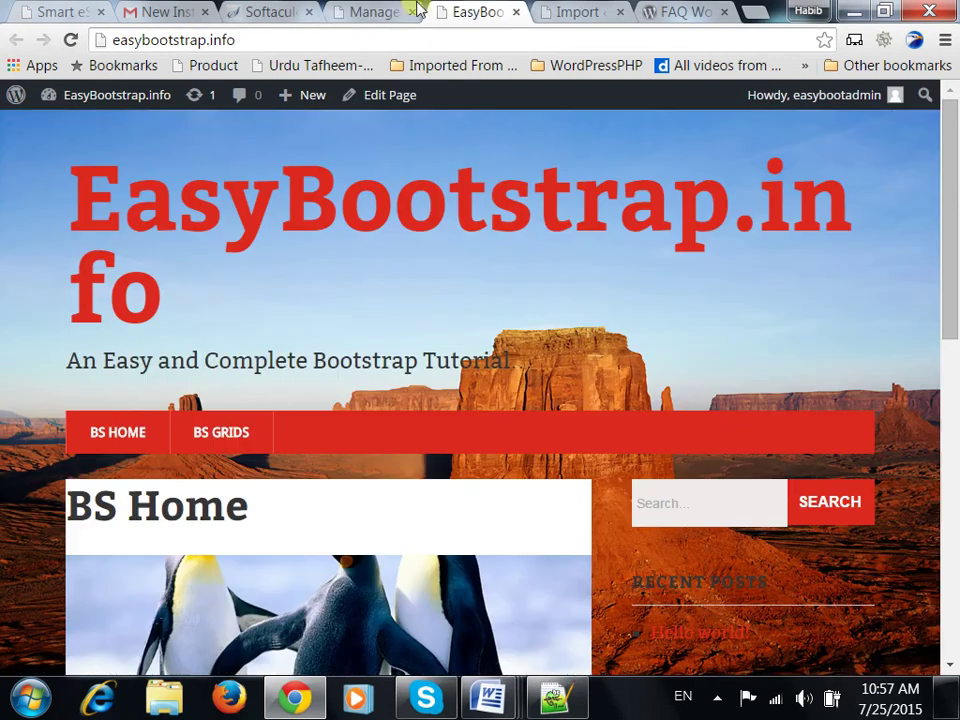
# Reload the live site and scroll through the BS Home page in the green Alovernat design
pyautogui.click(70, 40)
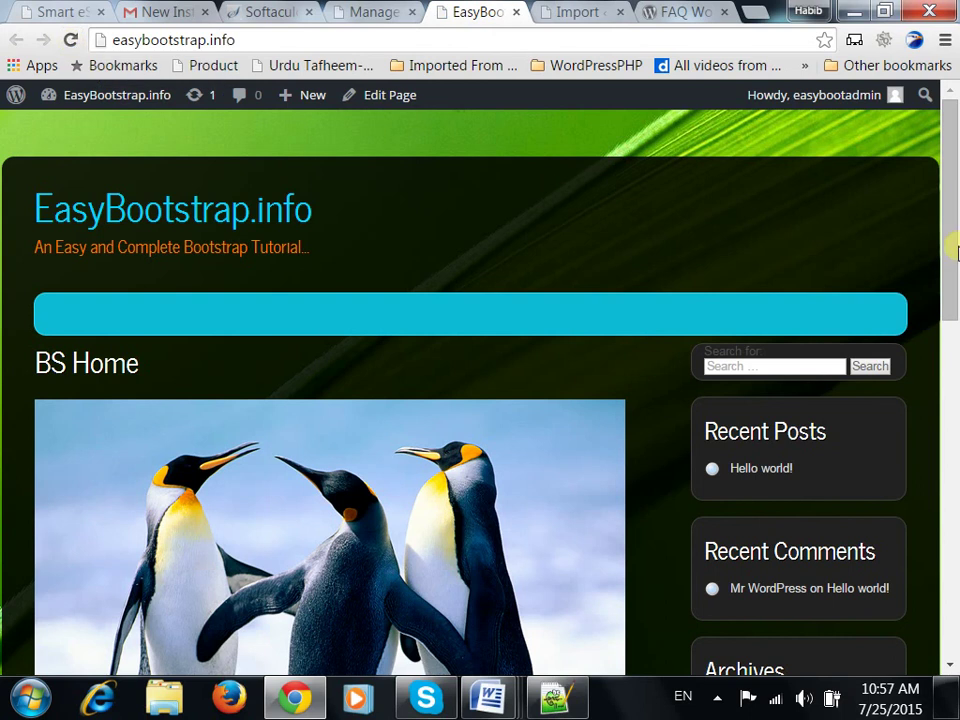
pyautogui.moveTo(955, 230); pyautogui.dragTo(955, 145)
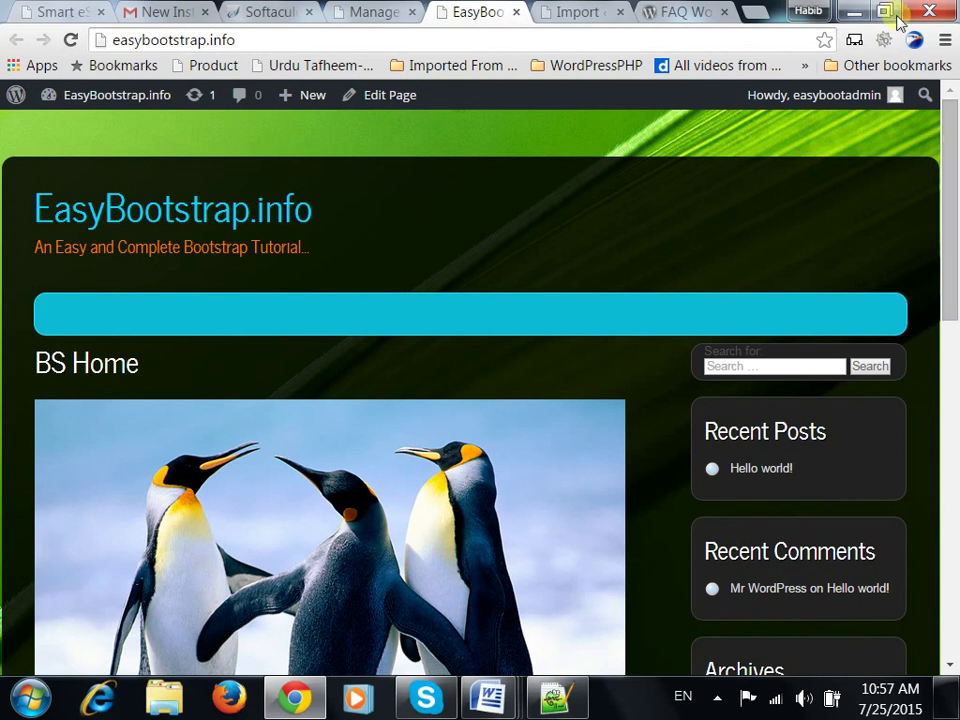
pyautogui.click(304, 50)
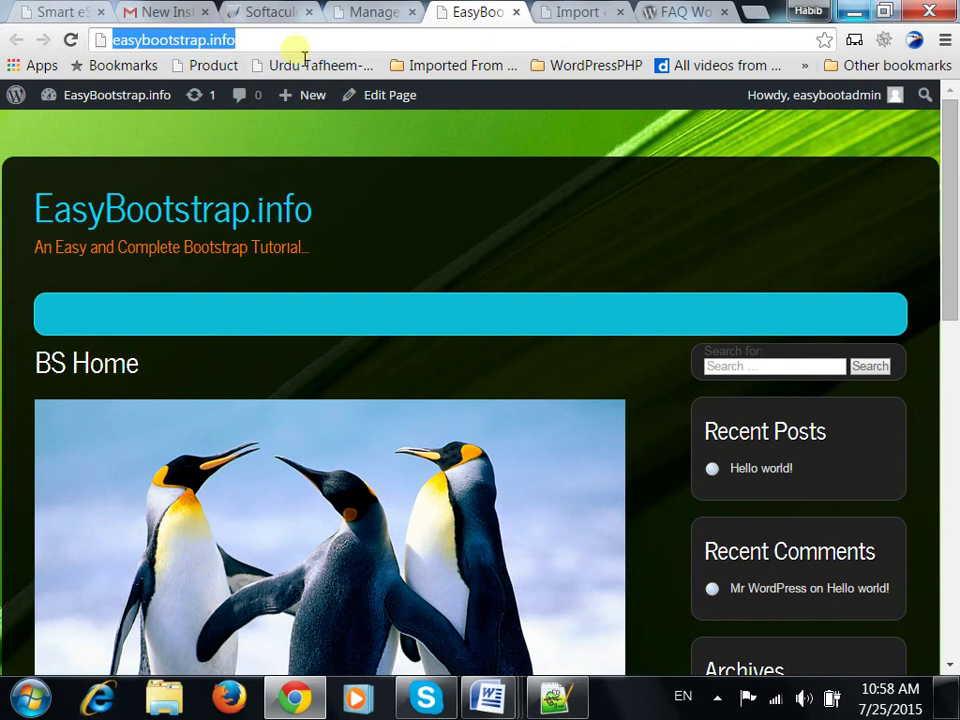